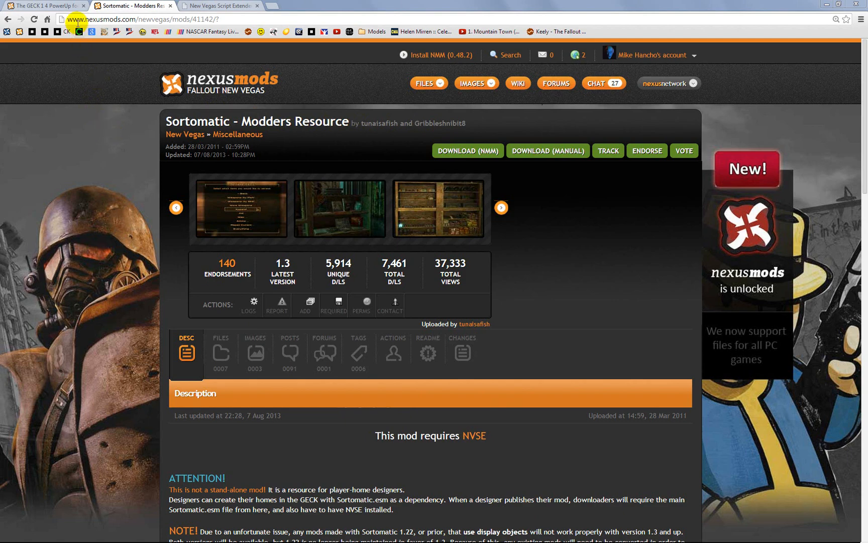
Step: Review the web pages for the GECK 1.4 PowerUp, the New Vegas Script Extender and the Sortomatic modders resource
click(68, 9)
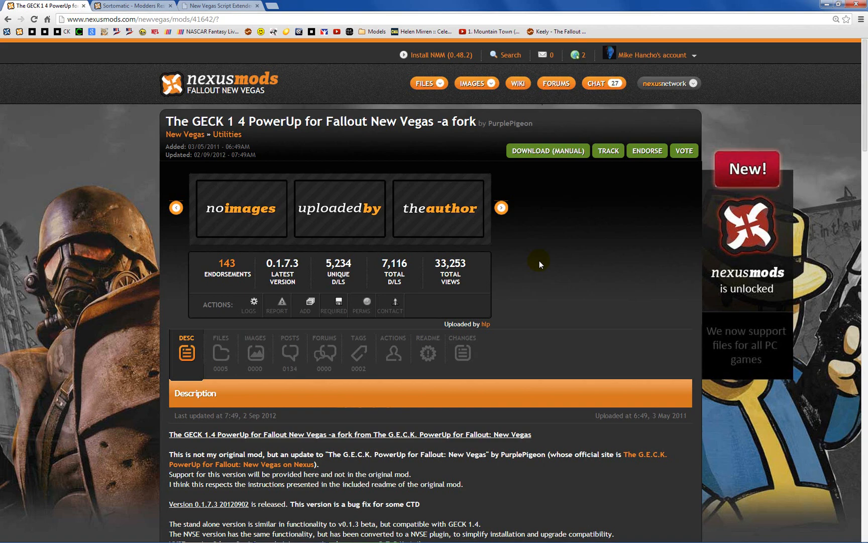
click(220, 6)
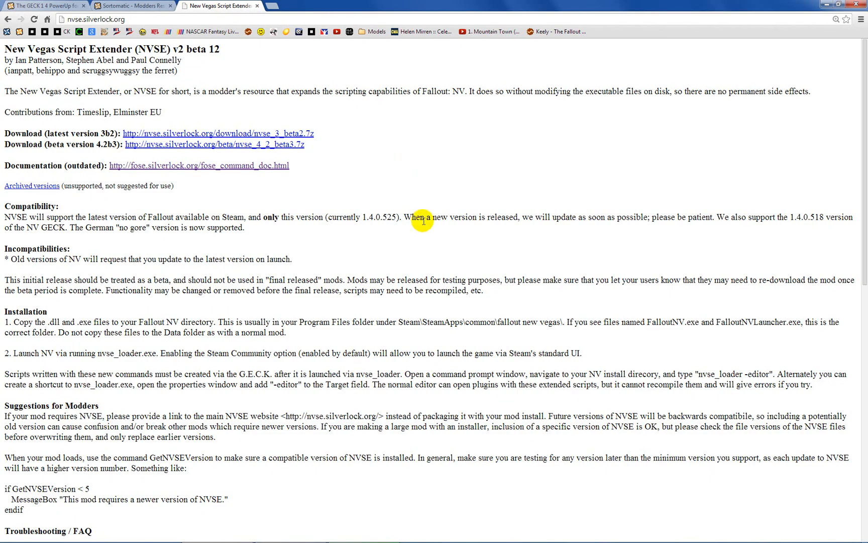
click(155, 9)
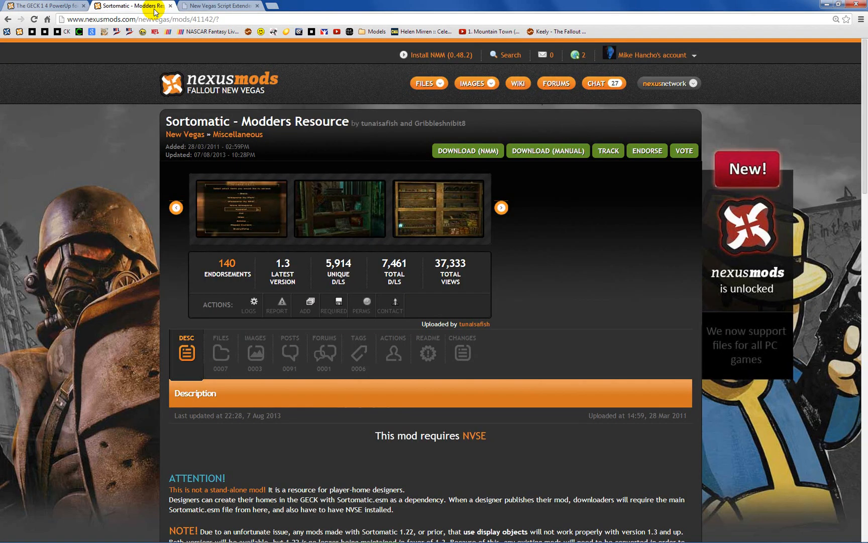
click(70, 6)
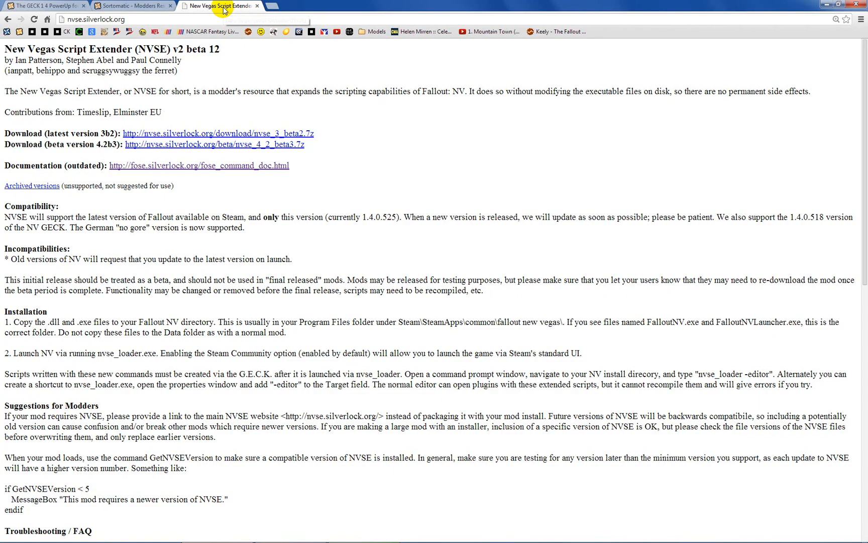
click(220, 6)
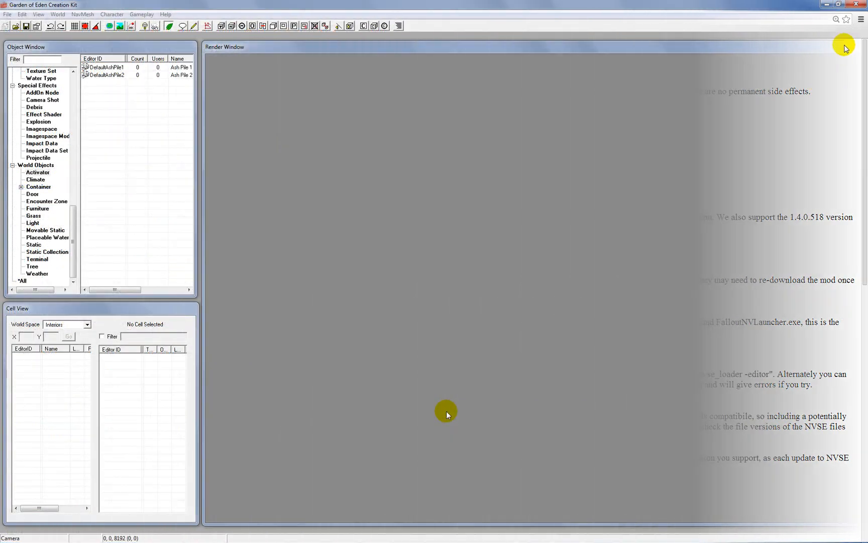
Step: Switch to the Garden of Eden Creation Kit and load Sortomatic Tutorial.esp as the active file
click(47, 6)
click(15, 26)
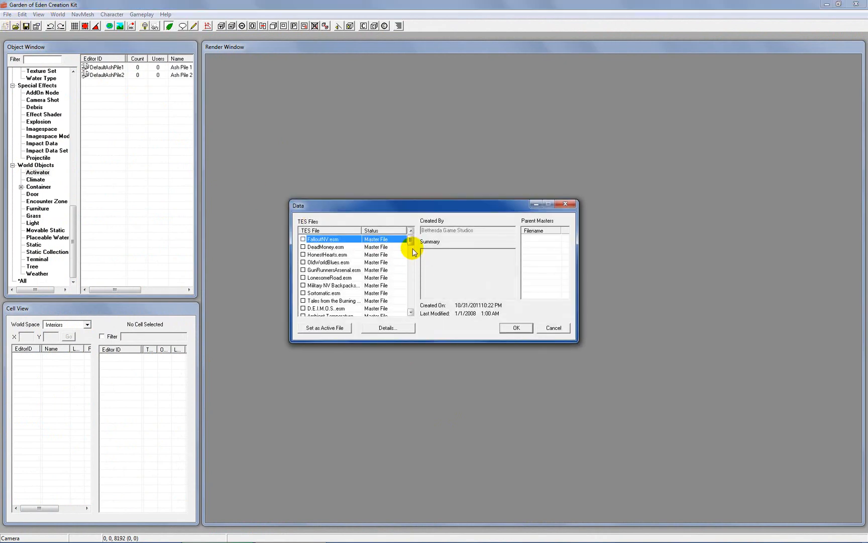
drag(409, 240, 410, 303)
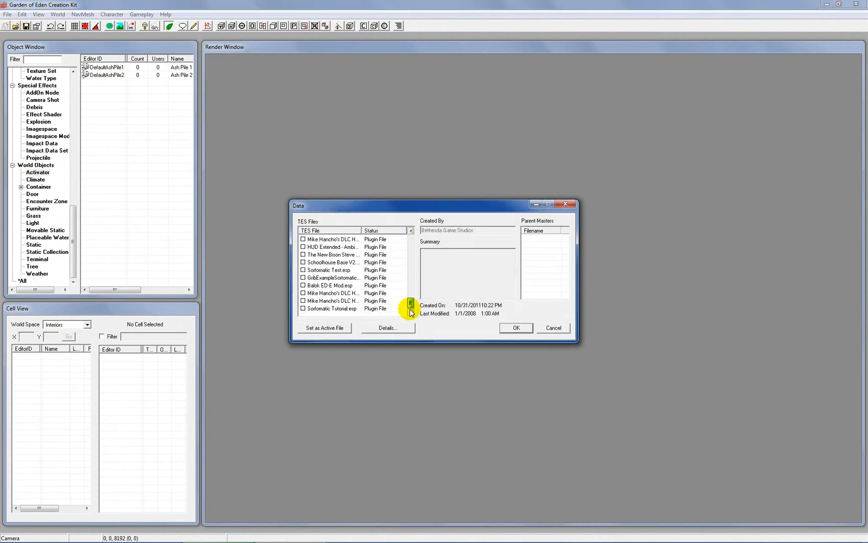
click(329, 309)
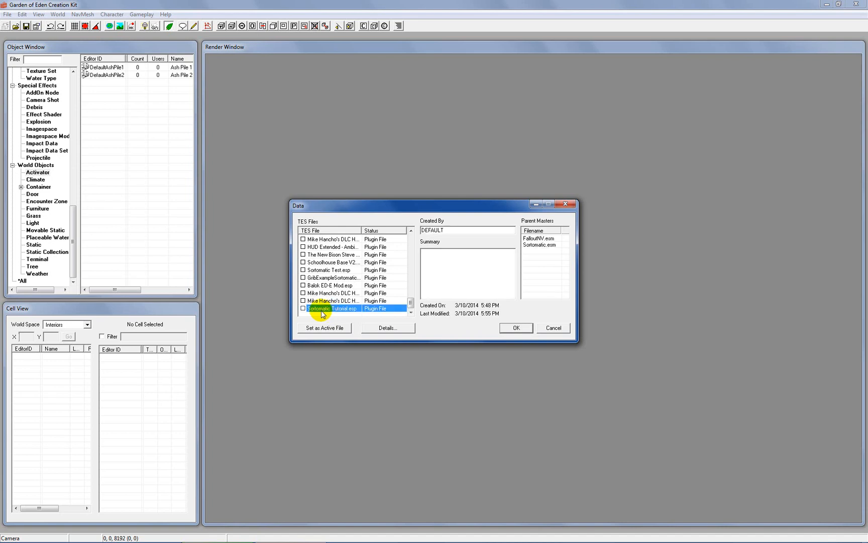
click(303, 309)
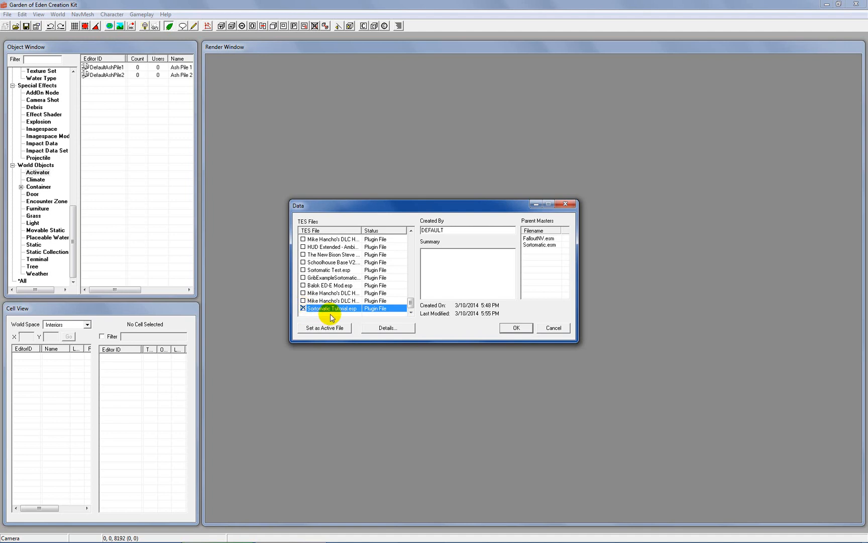
click(330, 332)
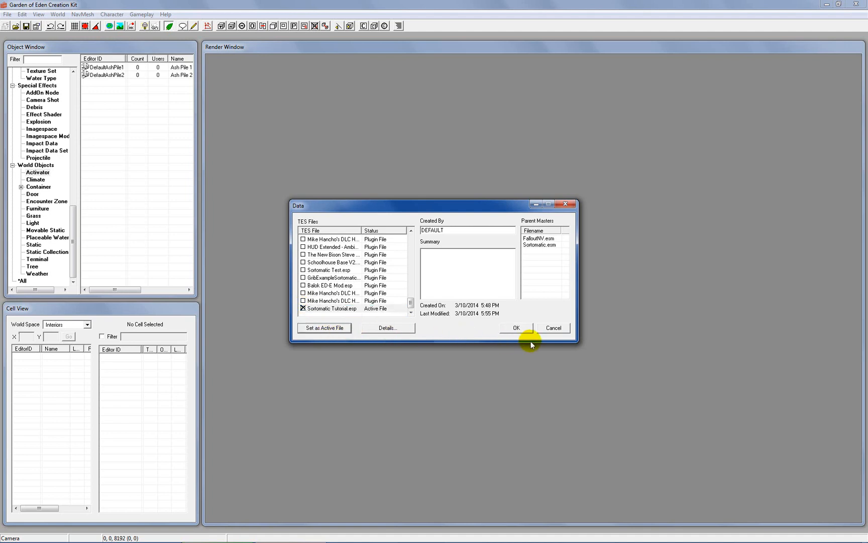
click(516, 328)
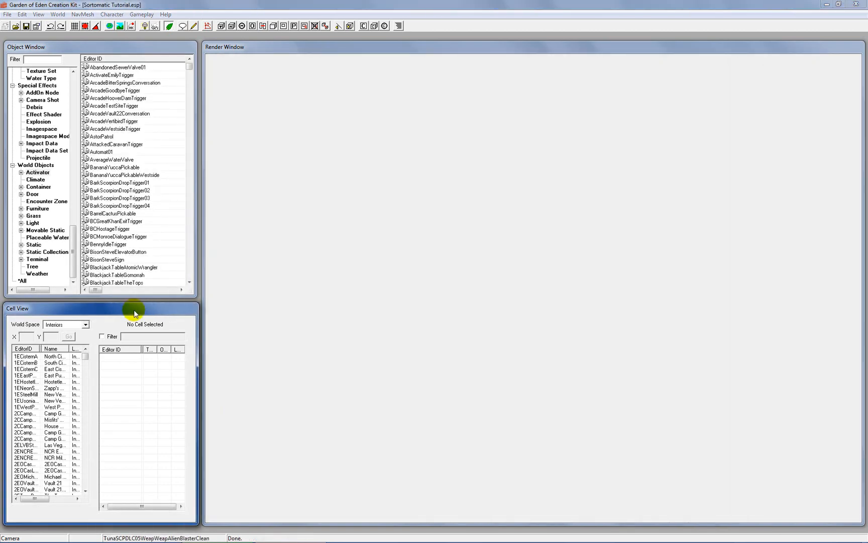
Step: Load the interior cell aaaTest and centre the render view on the first OffRmLight01 fixture, seen at an angle
click(86, 425)
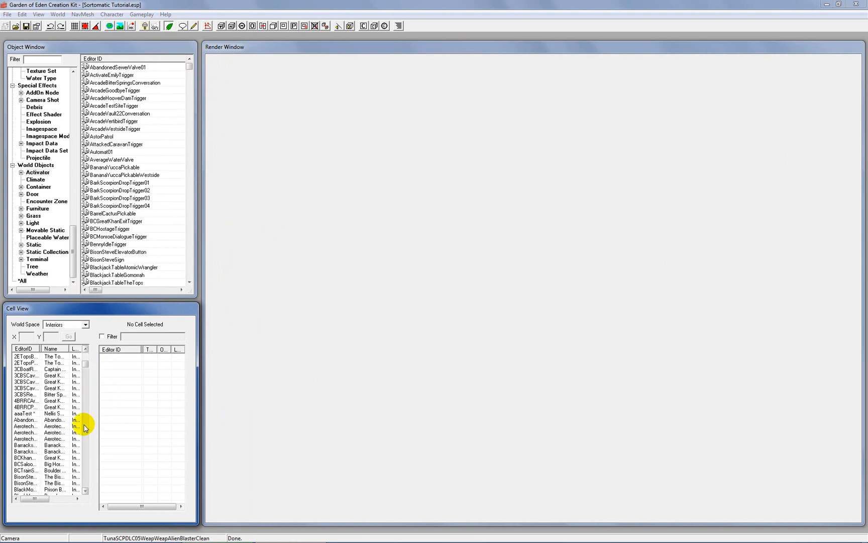
click(42, 415)
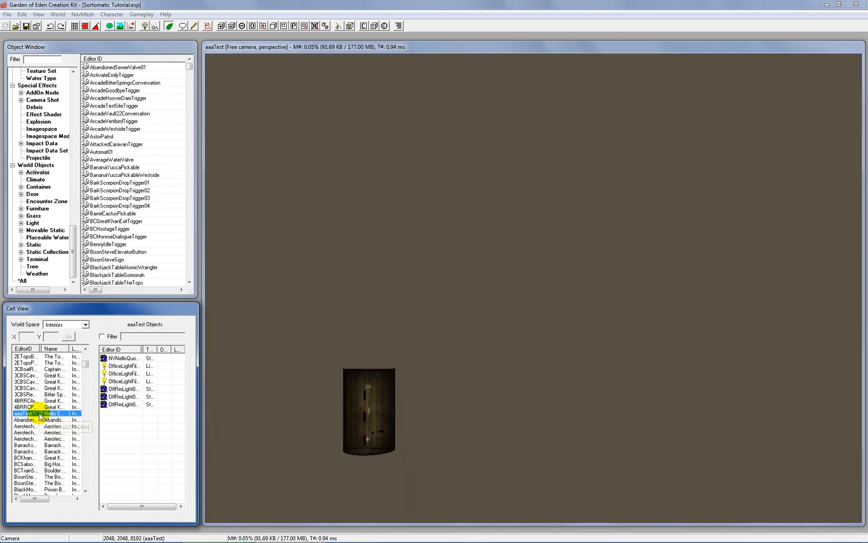
double_click(111, 390)
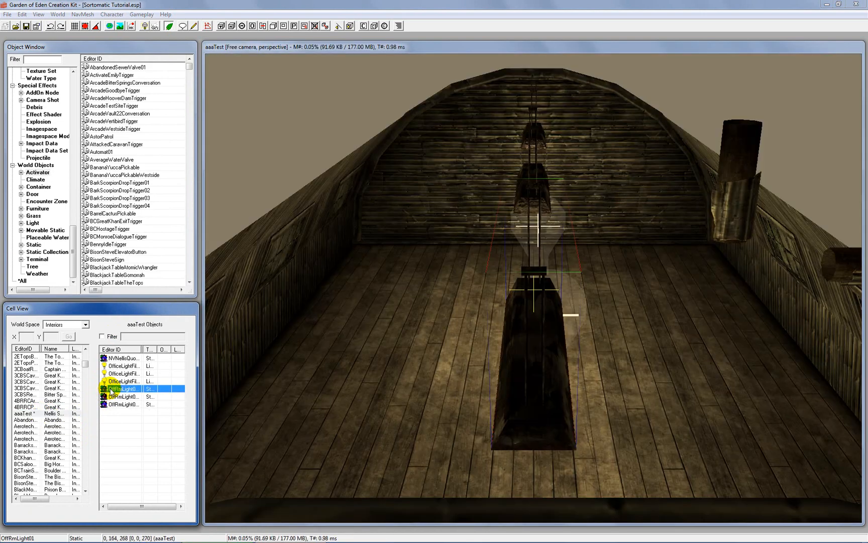
click(530, 350)
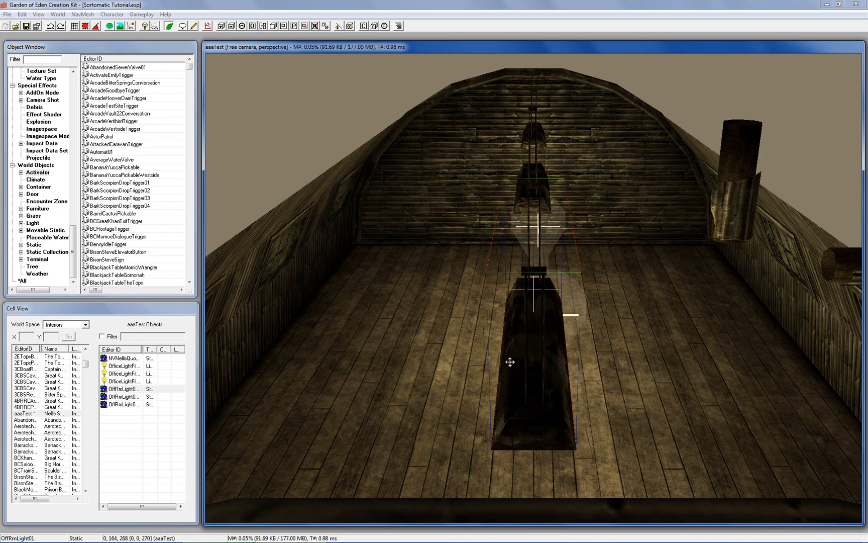
shift+middle_drag(524, 357, 608, 376)
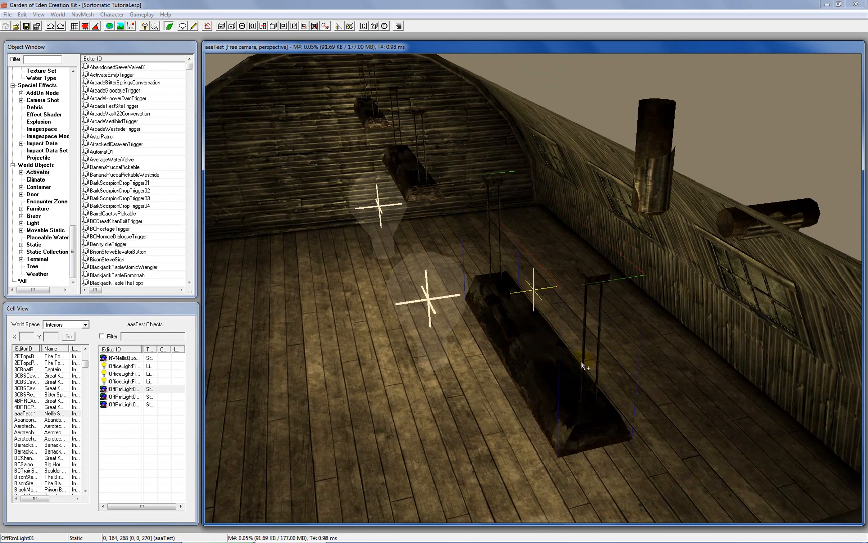
shift+middle_drag(572, 360, 526, 360)
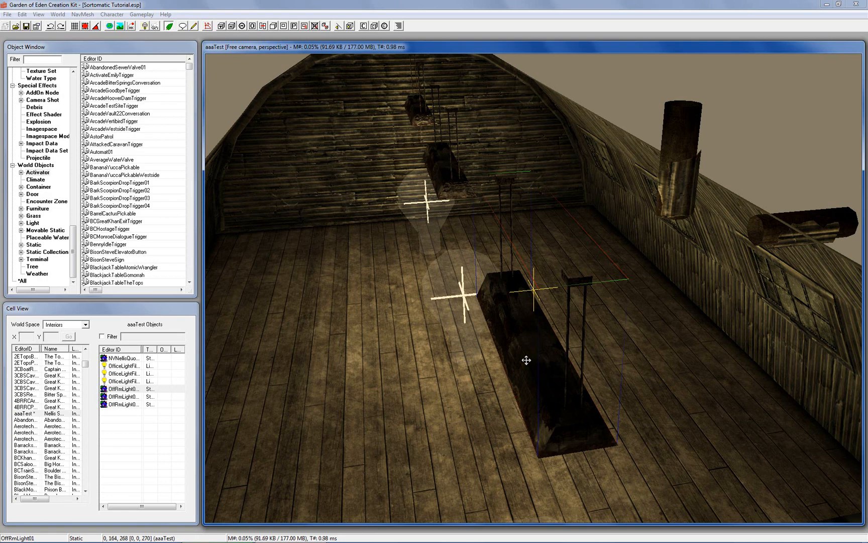
Step: Filter the object list by "tuna" and browse the matching activators and containers
click(38, 62)
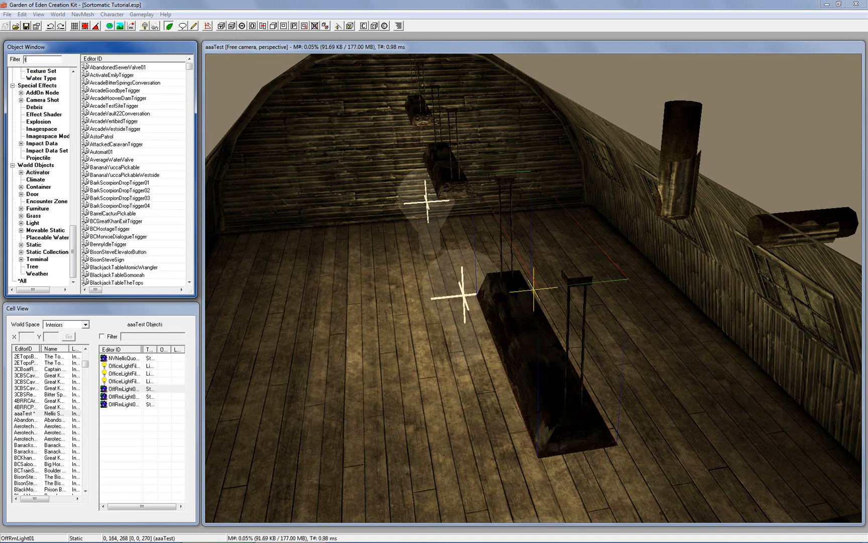
text(tuna)
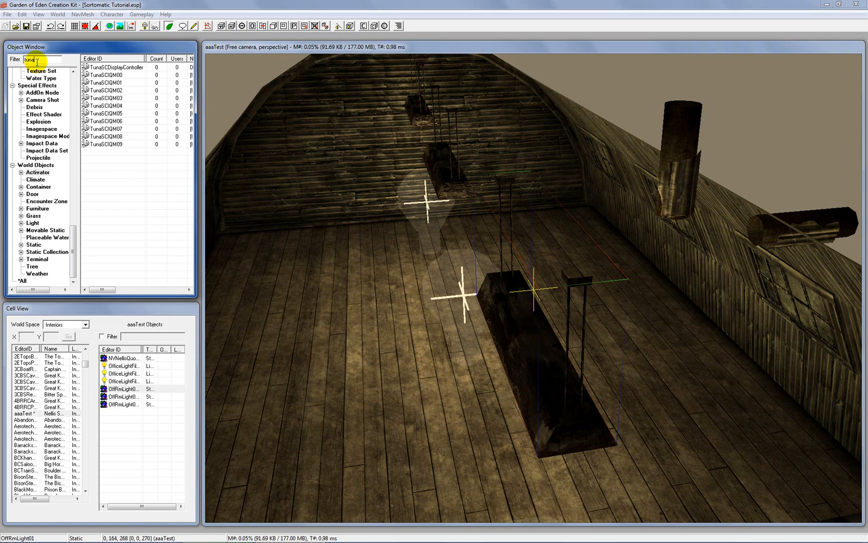
click(41, 174)
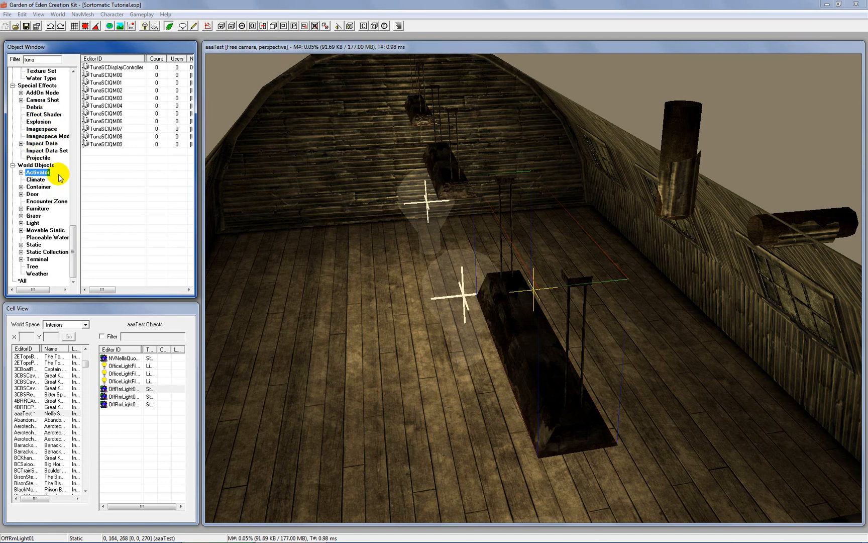
click(39, 187)
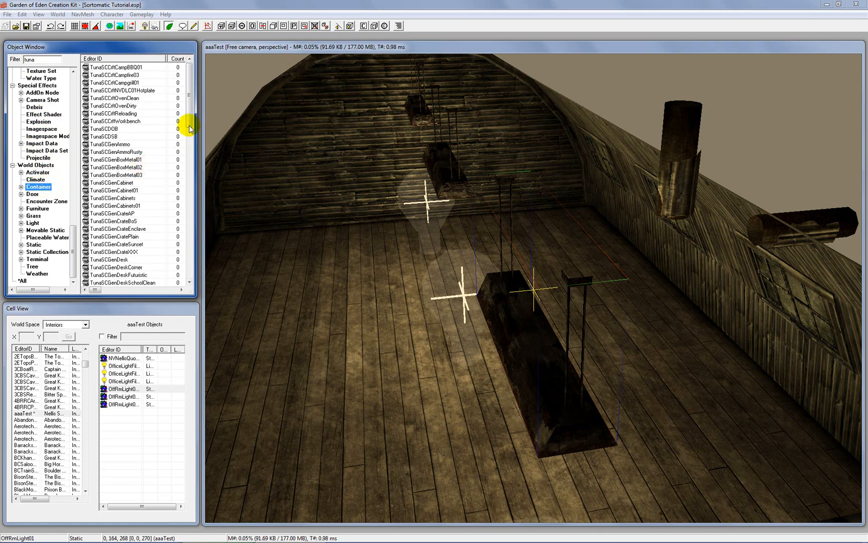
scroll(191, 129, down, 3)
drag(191, 129, 179, 23)
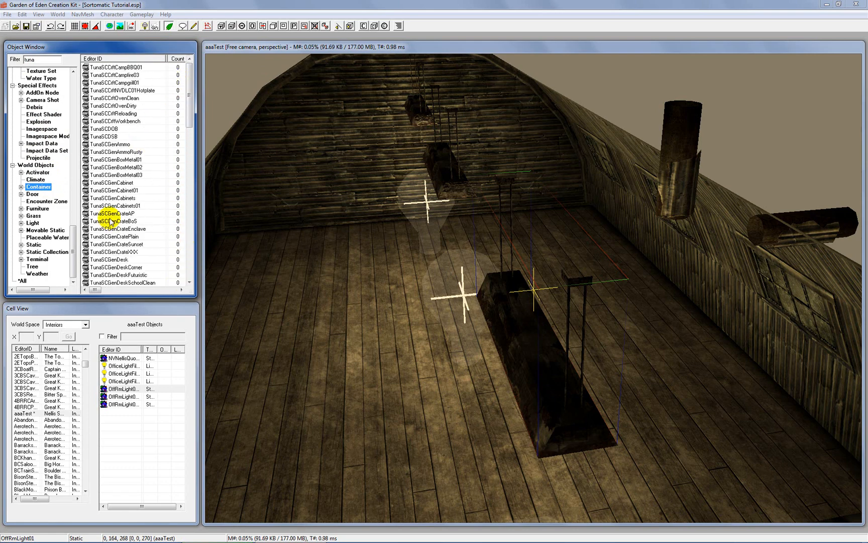
Step: Enlarge the Object Window and list the filtered activators with their name, script and model columns in full
drag(99, 298, 101, 357)
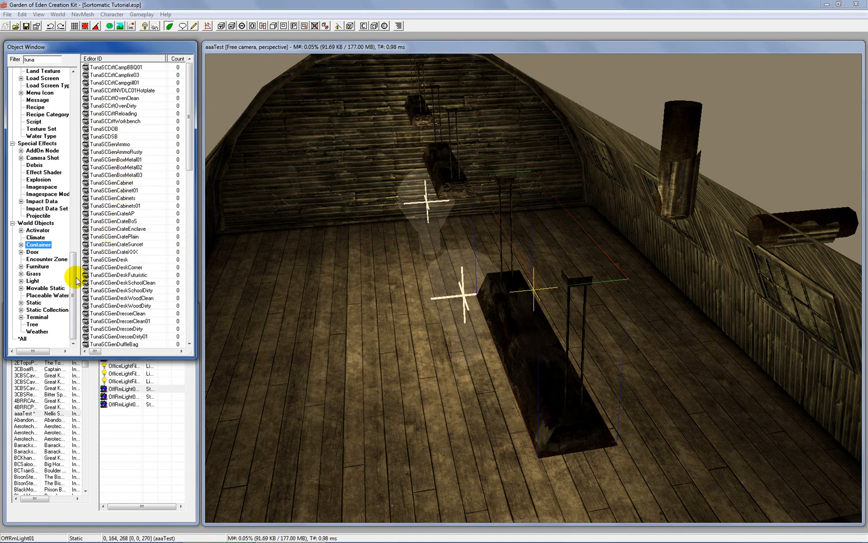
click(42, 231)
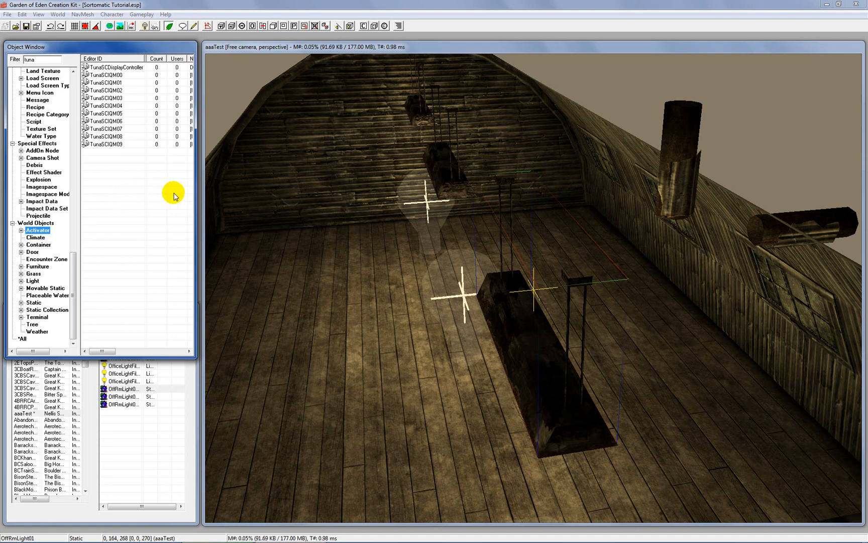
drag(194, 200, 361, 201)
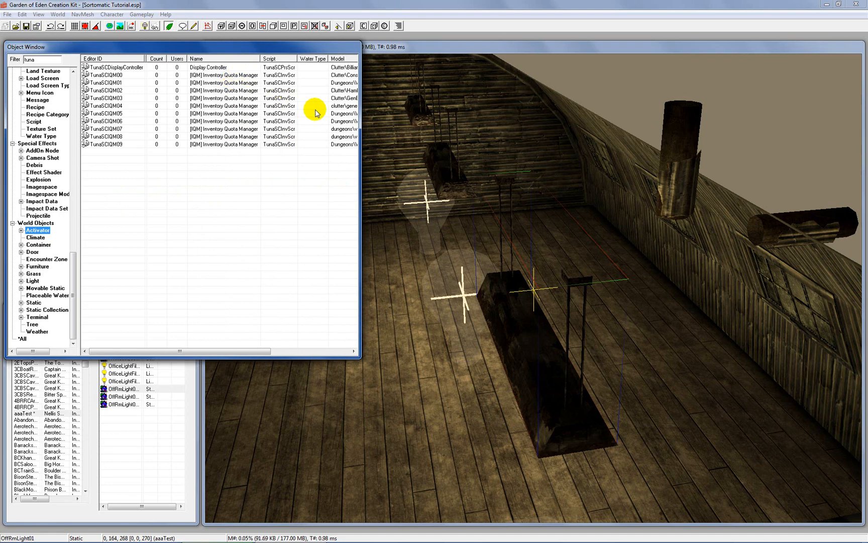
drag(360, 148, 540, 160)
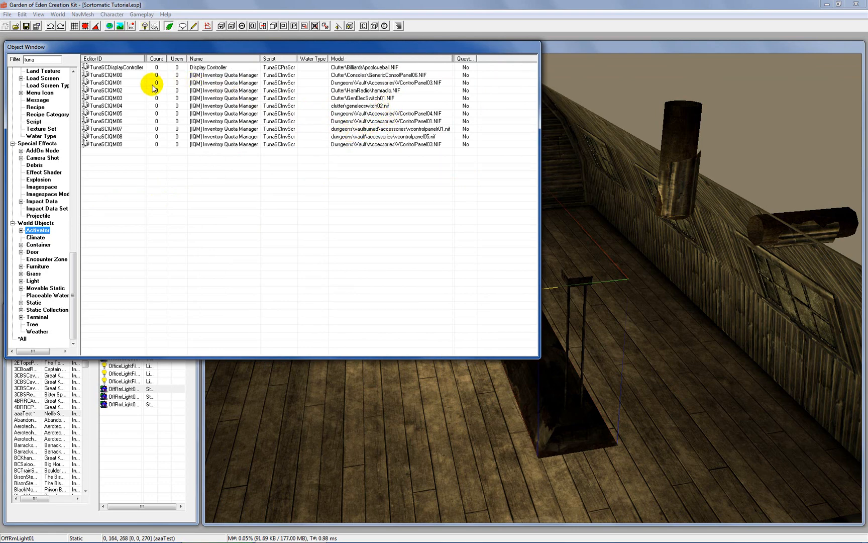
Step: Preview the TunaSCIQM01 model with the ground plane off, and inspect the TunaSCIQM00 console model
right_click(348, 82)
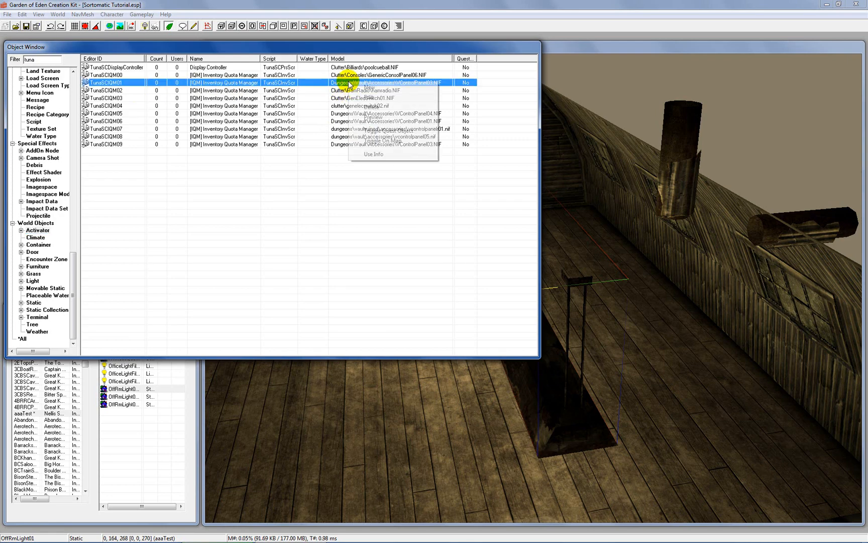
click(373, 117)
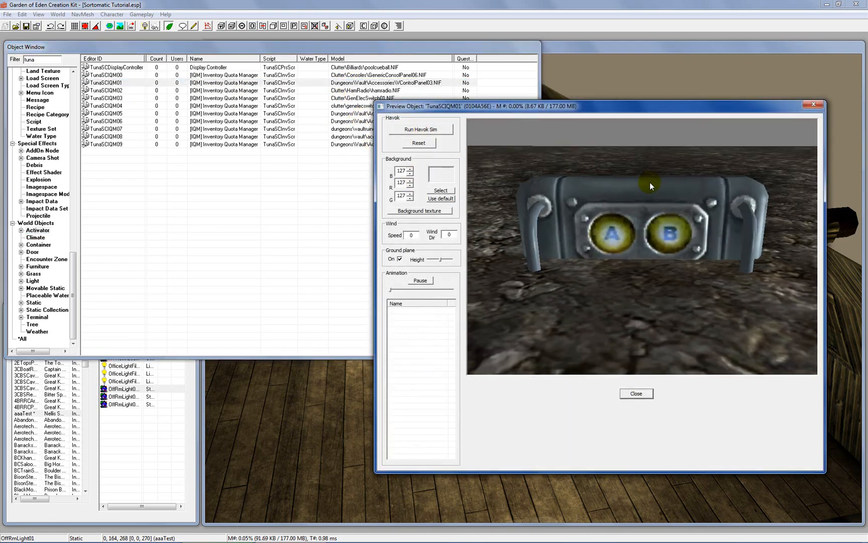
click(399, 258)
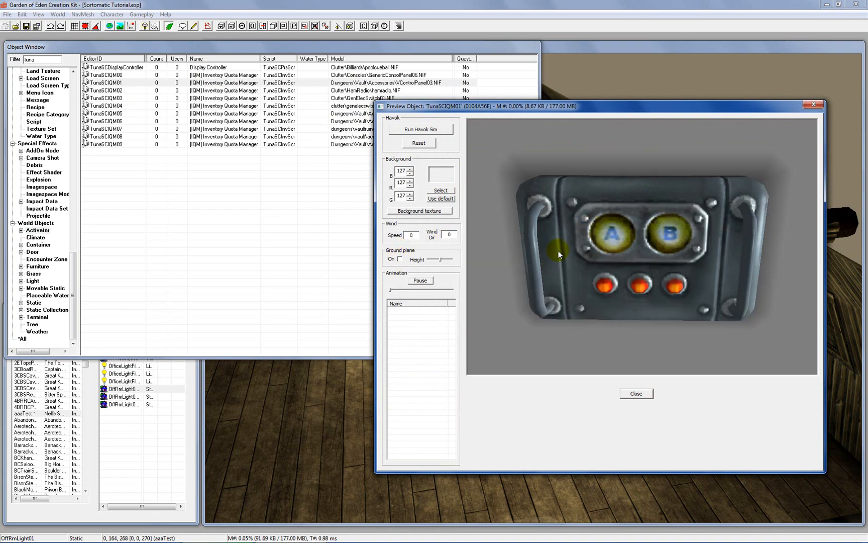
click(343, 113)
click(341, 121)
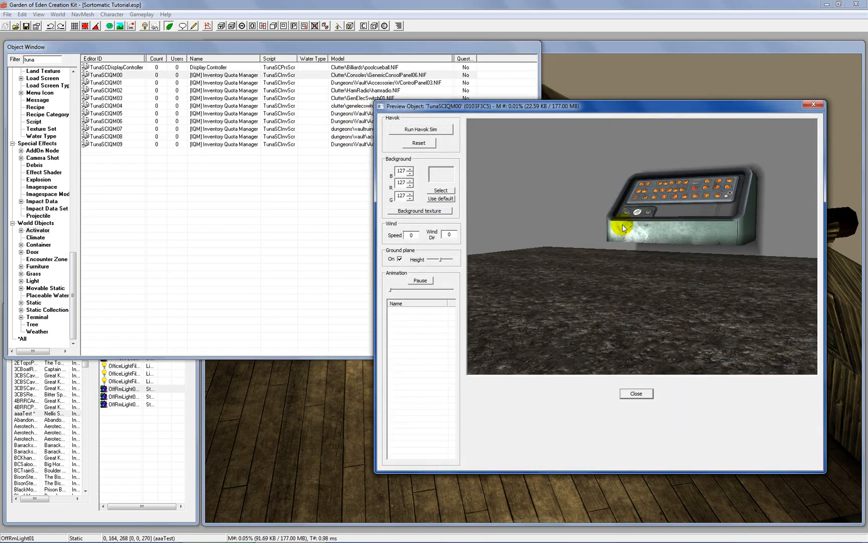
drag(622, 224, 744, 193)
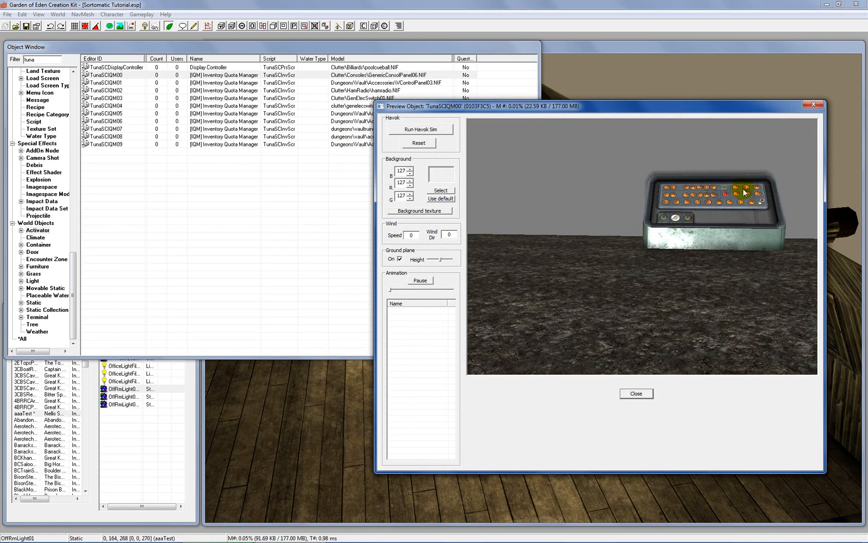
click(814, 104)
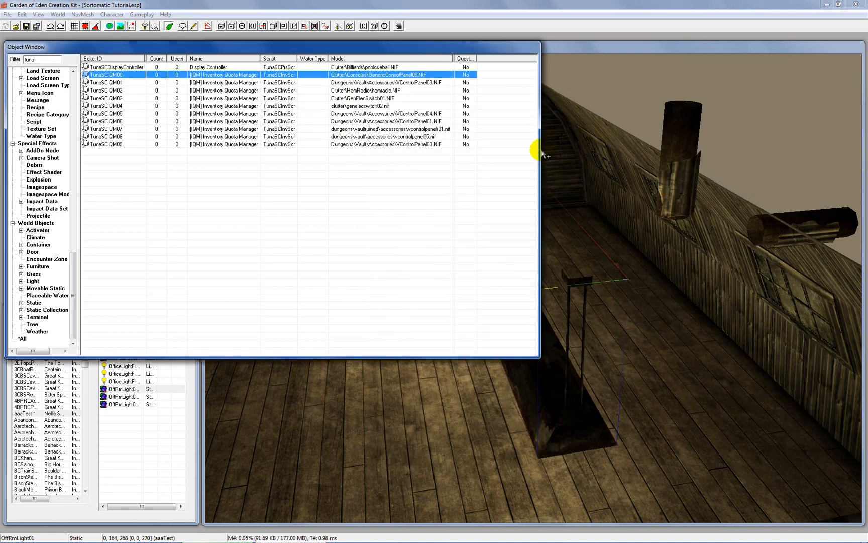
Step: Narrow the Object Window to uncover the room view, and delete the OffRmLight01 fixture nearest the far end wall
drag(541, 155, 243, 153)
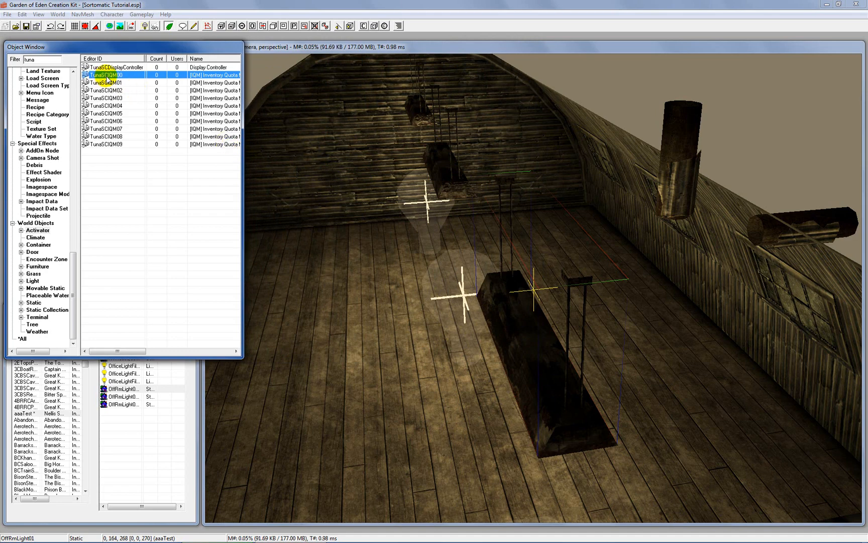
click(329, 47)
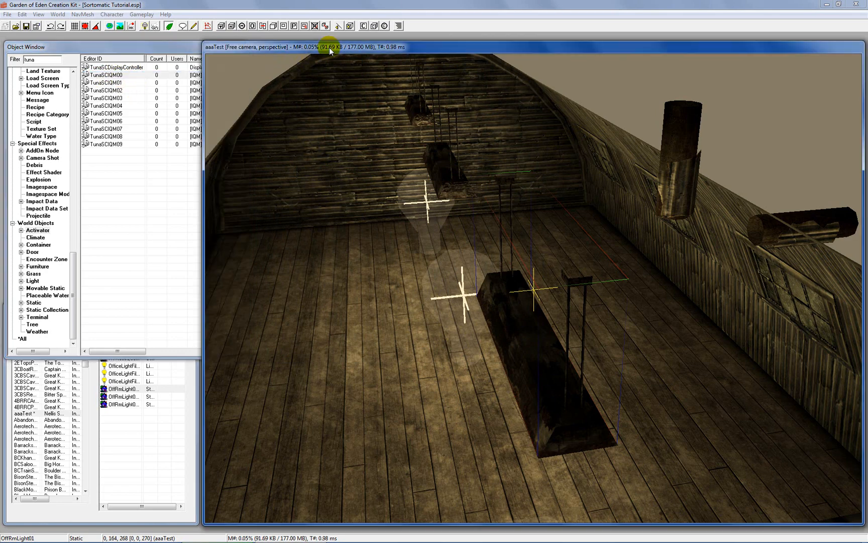
middle_drag(409, 89, 483, 206)
scroll(458, 203, up, 1)
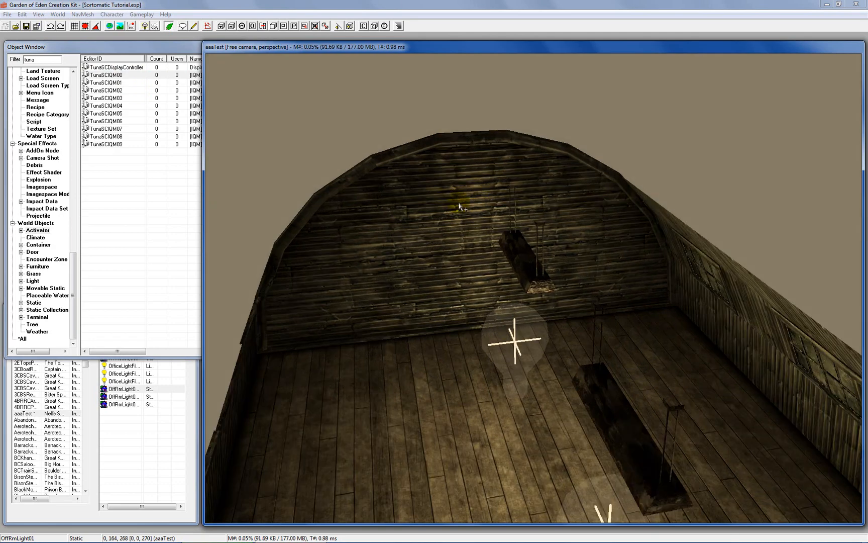
scroll(459, 206, up, 4)
click(504, 259)
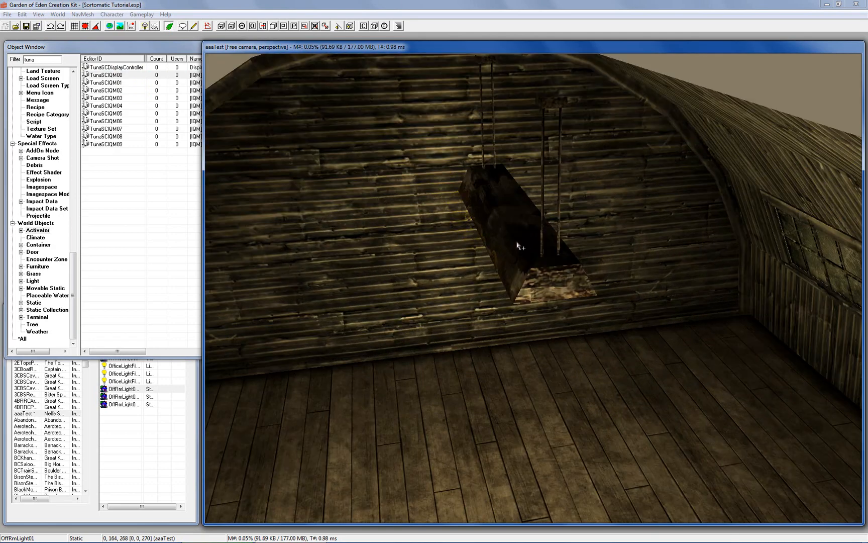
key(Delete)
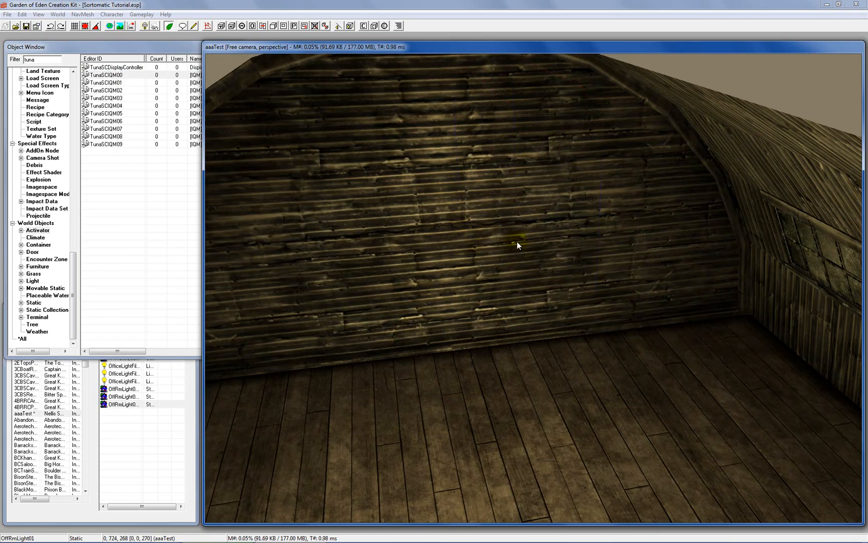
Step: Delete the two remaining OffRmLight01 fixtures along the room's centre line
shift+middle_drag(497, 246, 425, 219)
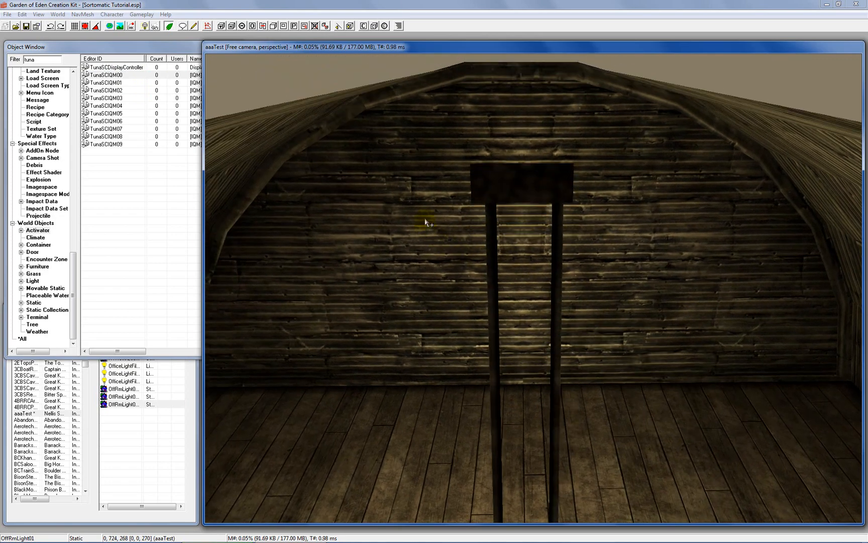
scroll(479, 262, down, 4)
click(527, 413)
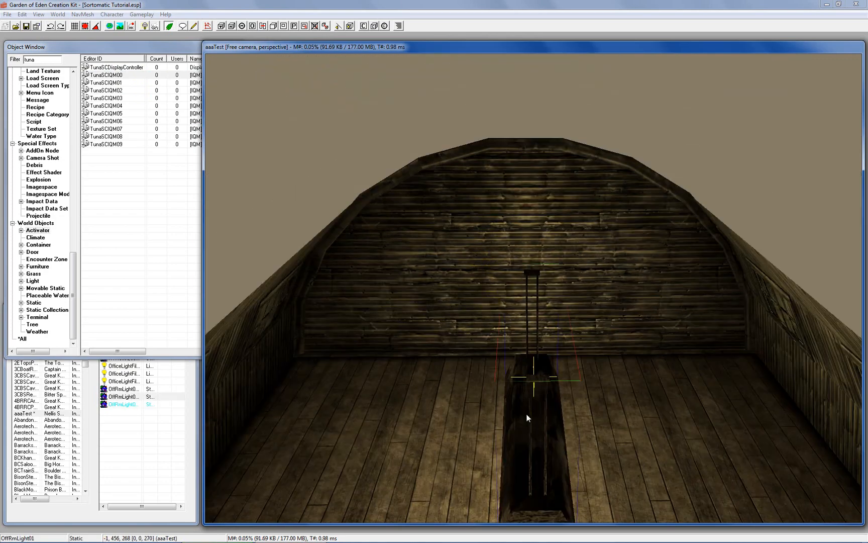
key(Delete)
scroll(526, 415, down, 8)
click(537, 431)
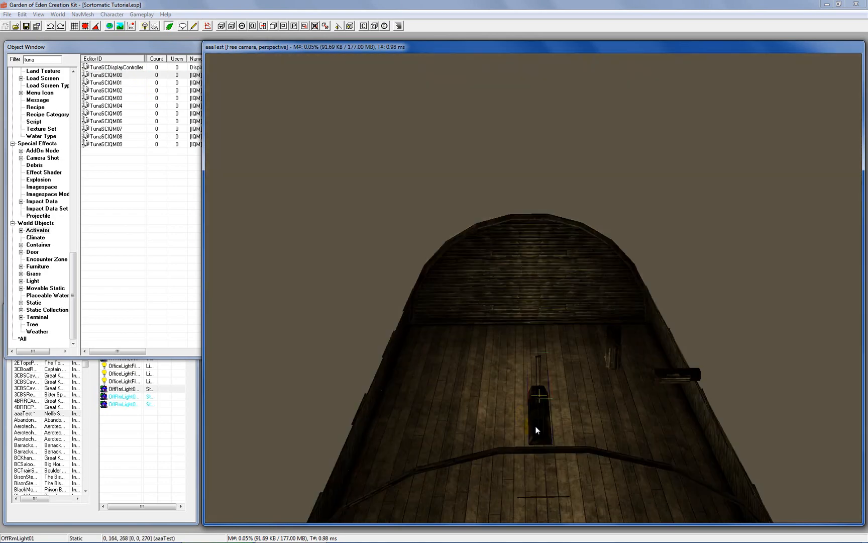
key(Delete)
scroll(526, 380, up, 8)
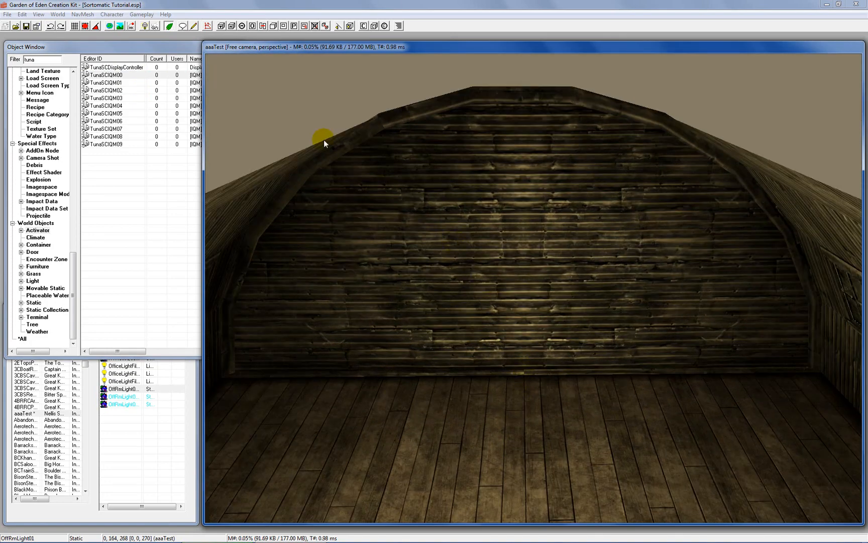
Step: Place a TunaSCIQM00 activator in the room and move it near the middle of the end wall
click(116, 75)
click(90, 75)
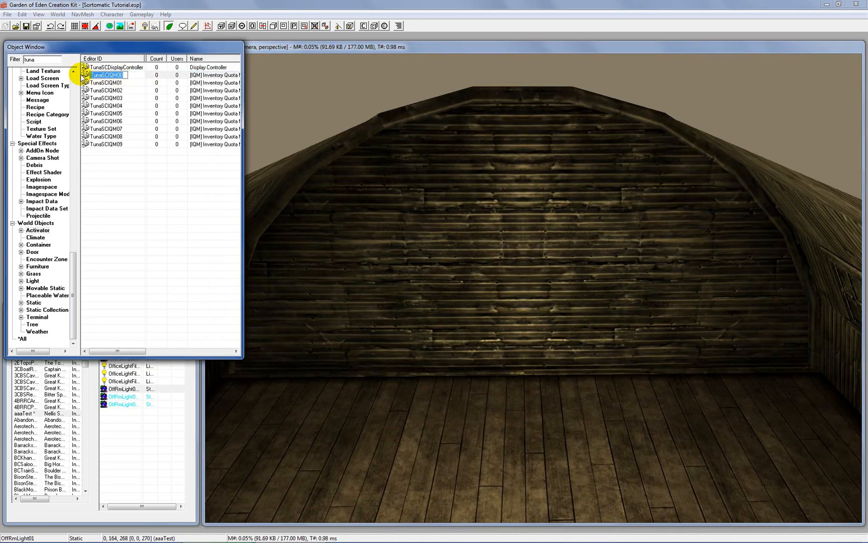
click(84, 75)
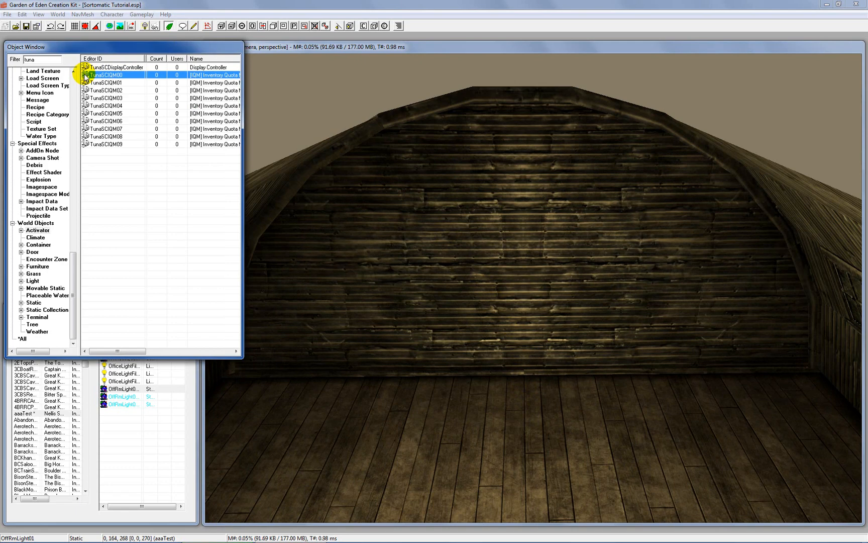
drag(86, 75, 519, 411)
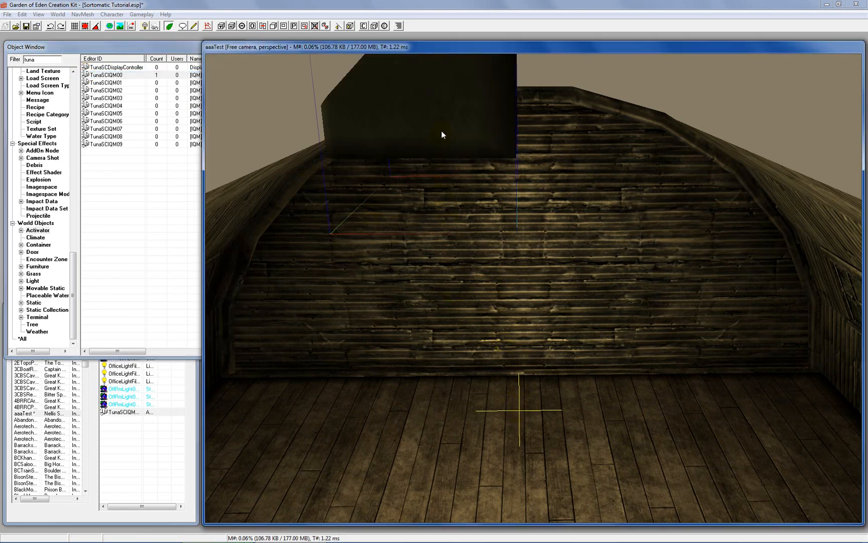
key(f)
drag(456, 418, 485, 163)
drag(506, 354, 94, 27)
Step: With angle snapping on, rotate the TunaSCIQM00 console to -90° about Z and set it against the end wall at about 2, 1023, 4
click(94, 26)
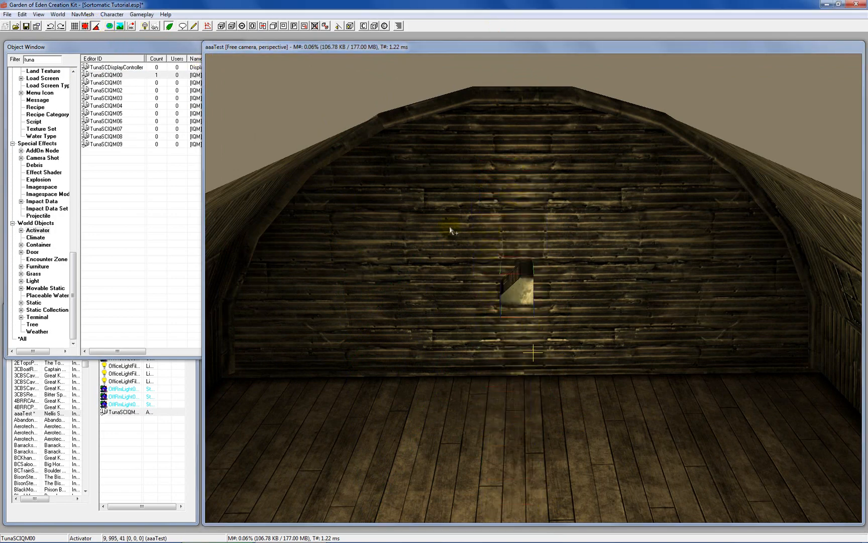
right_drag(522, 275, 596, 292)
drag(553, 287, 502, 237)
shift+middle_drag(532, 313, 695, 224)
scroll(635, 239, up, 4)
scroll(635, 240, down, 4)
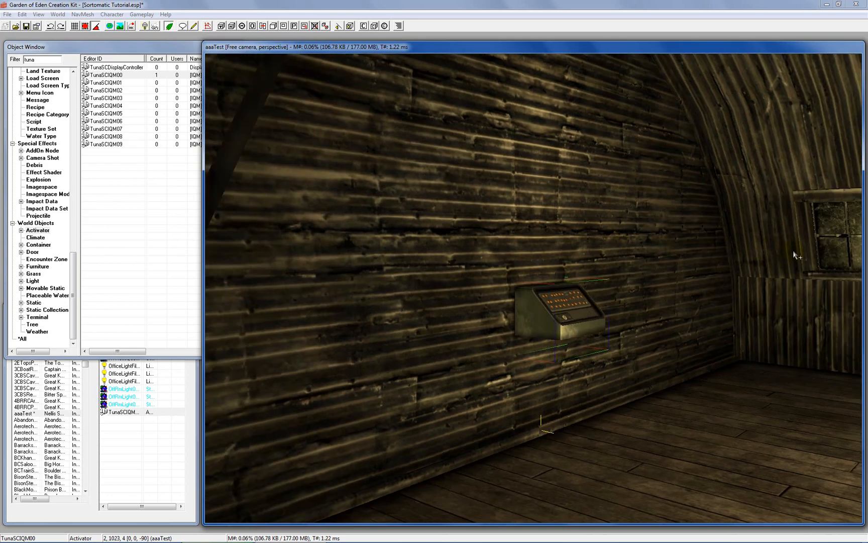
shift+middle_drag(635, 240, 728, 255)
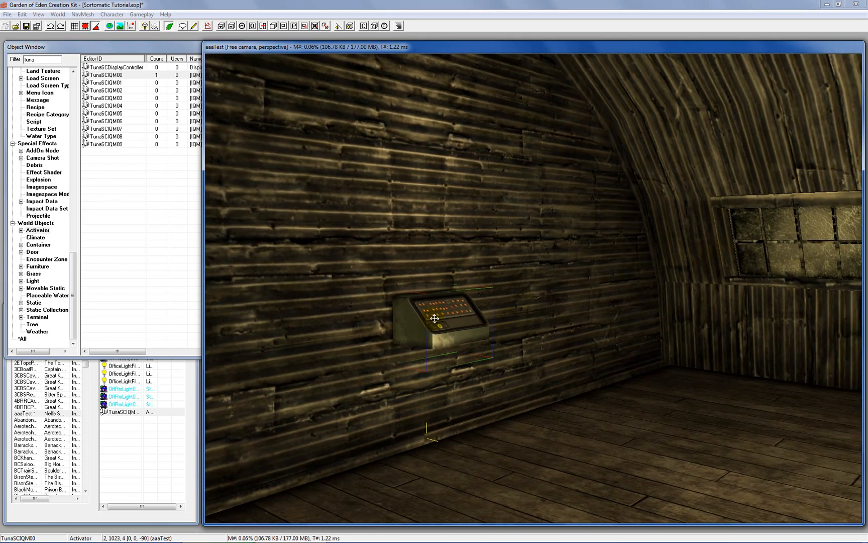
Step: Lower the console on the end wall and shift it sideways to about -5, 1019, -5
drag(434, 318, 435, 326)
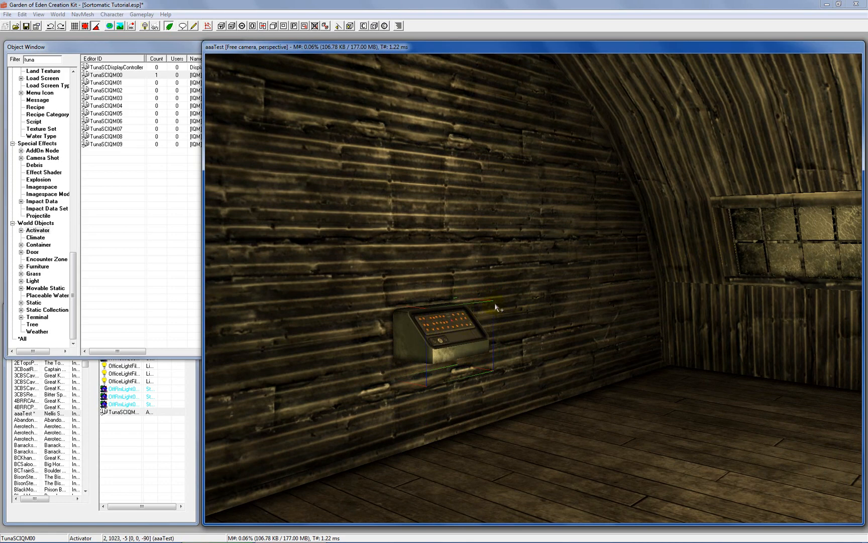
shift+middle_drag(496, 307, 450, 315)
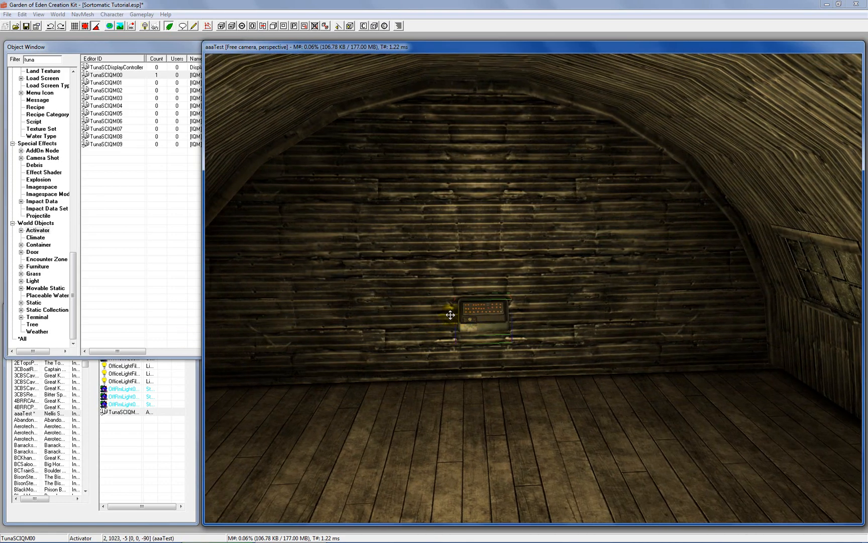
drag(470, 315, 470, 315)
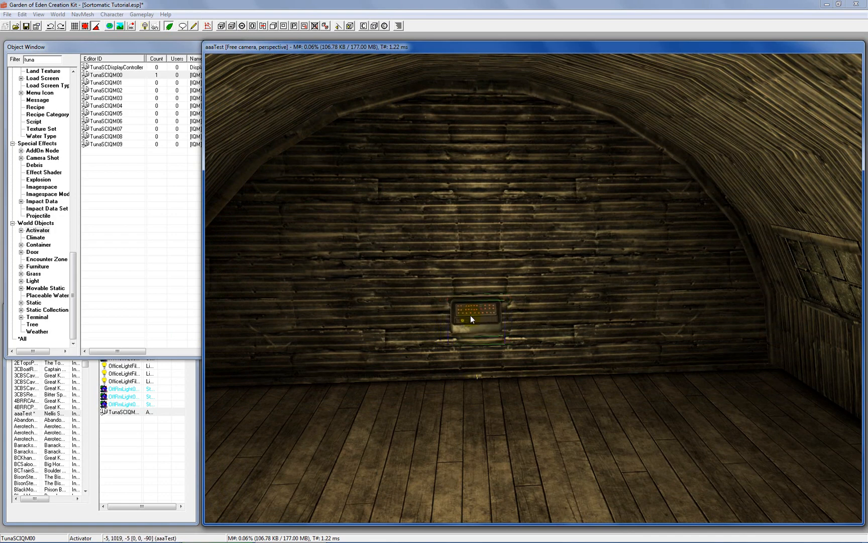
Step: List the filtered containers in a widened Object Window and sort them by name
click(128, 56)
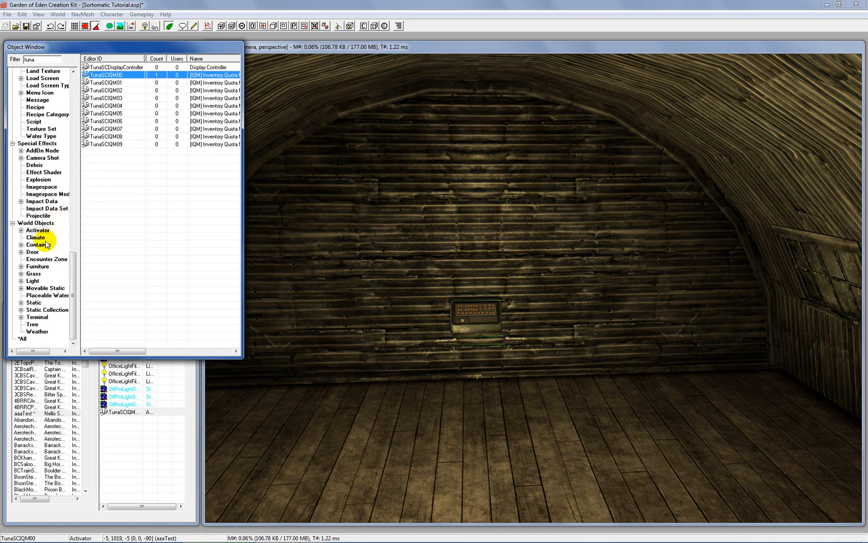
click(43, 245)
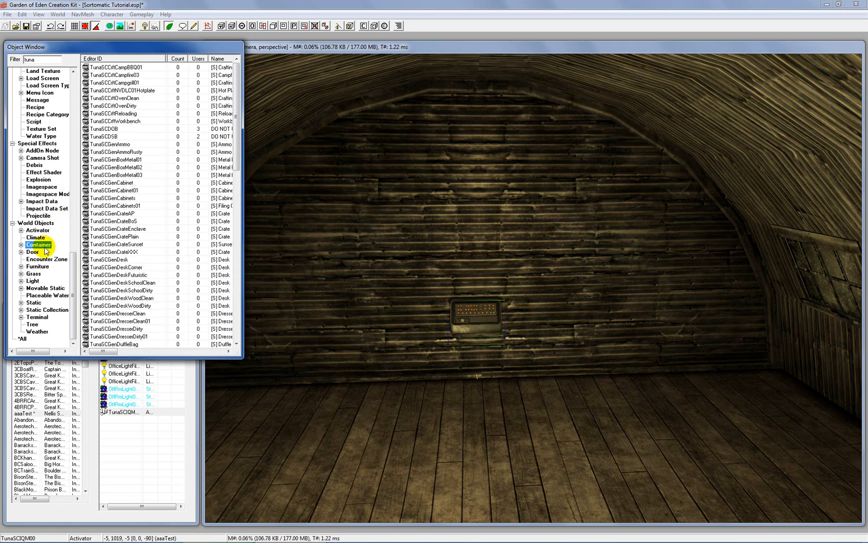
drag(243, 202, 428, 202)
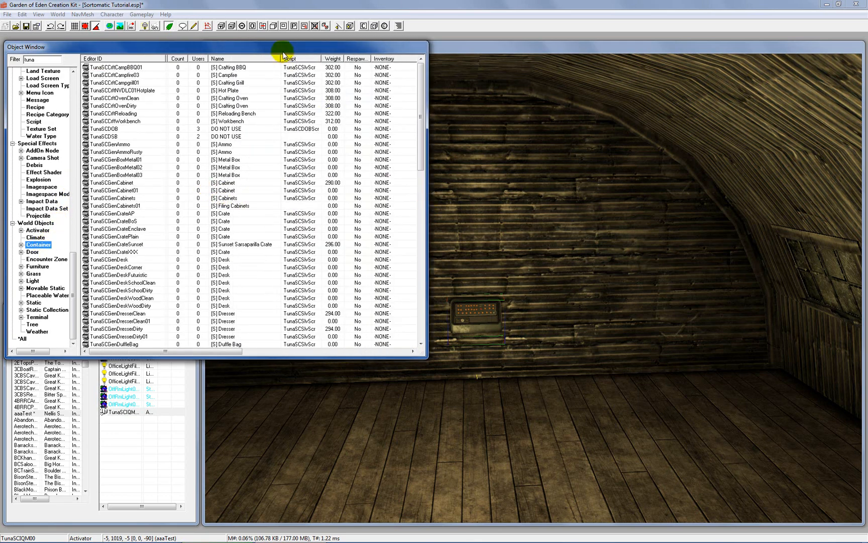
click(235, 58)
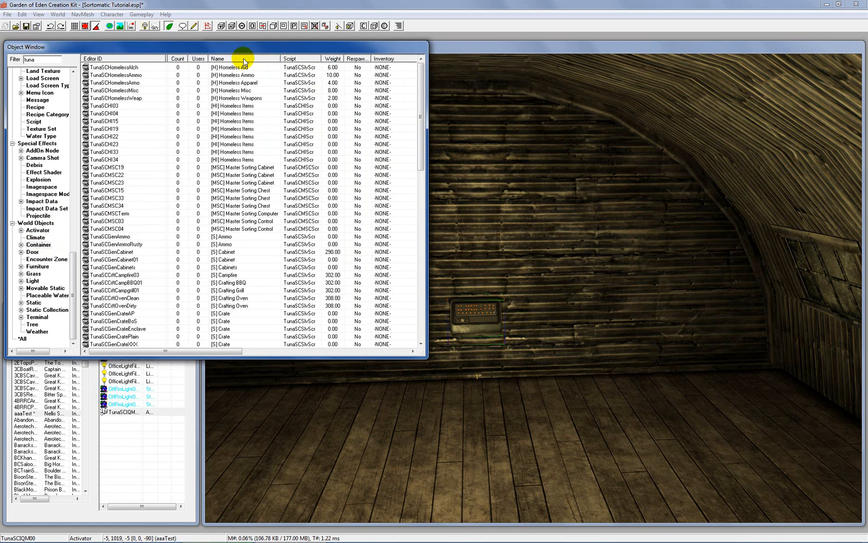
Step: Look through the [MSC] Master Sorting cabinets, chests, computer and controls in the container list
click(243, 168)
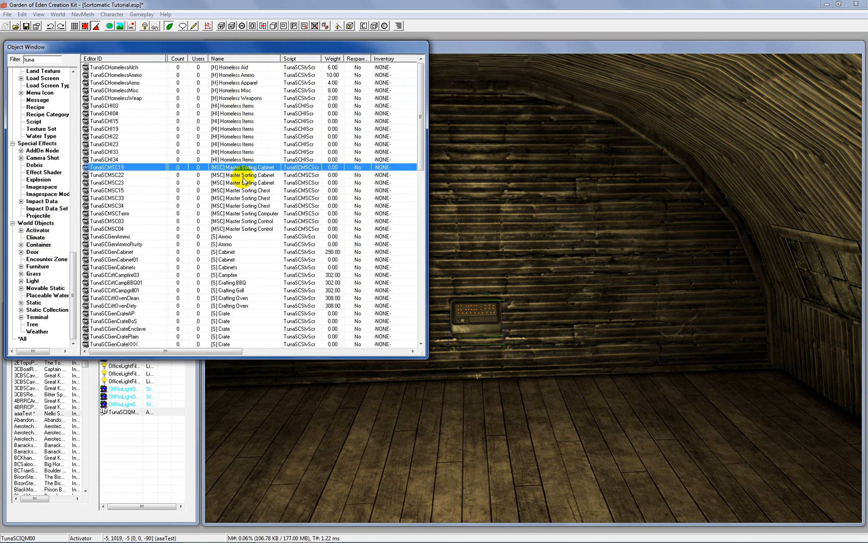
click(243, 176)
click(243, 183)
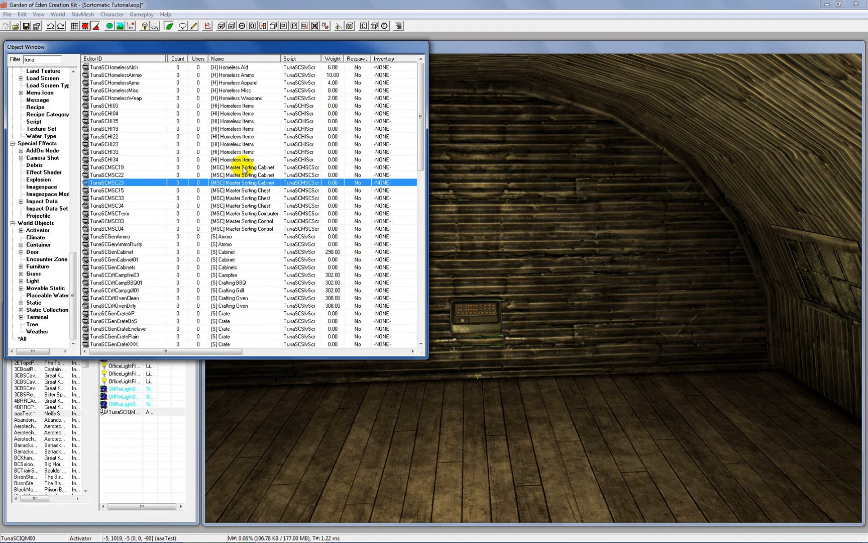
click(243, 168)
click(244, 175)
click(243, 183)
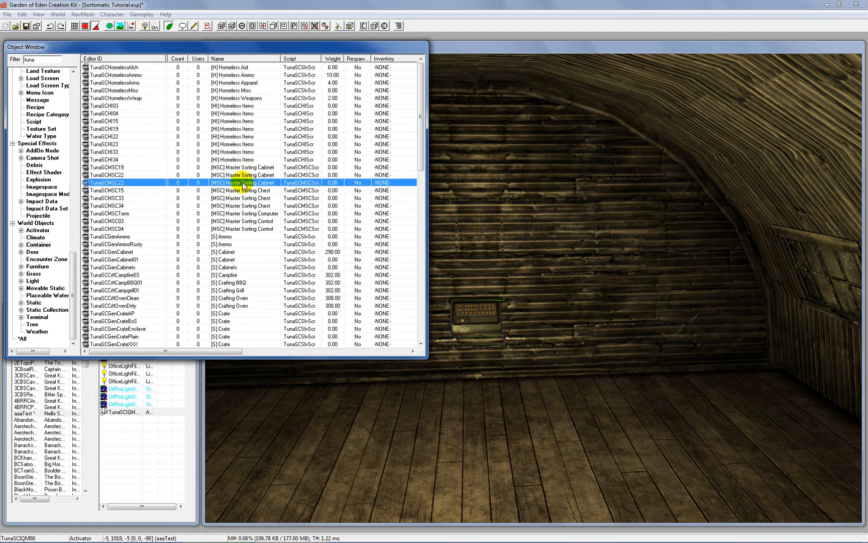
click(243, 190)
click(244, 198)
click(245, 205)
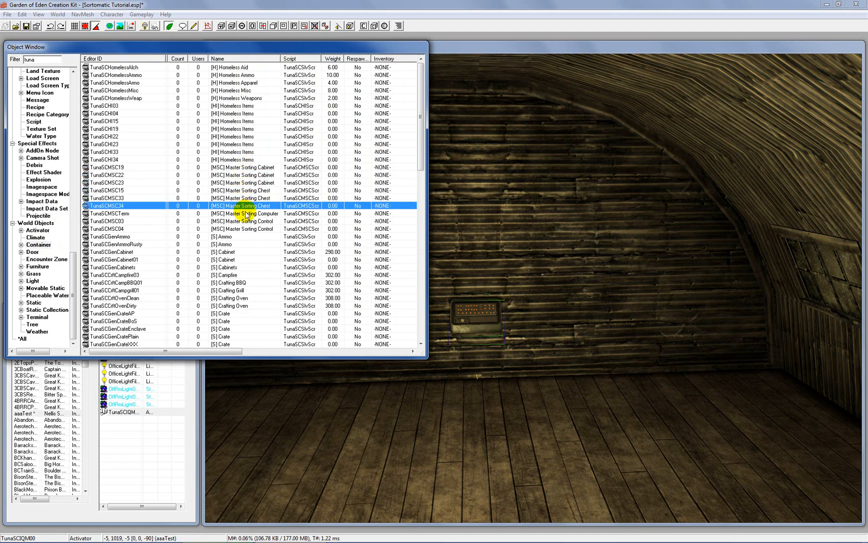
click(246, 213)
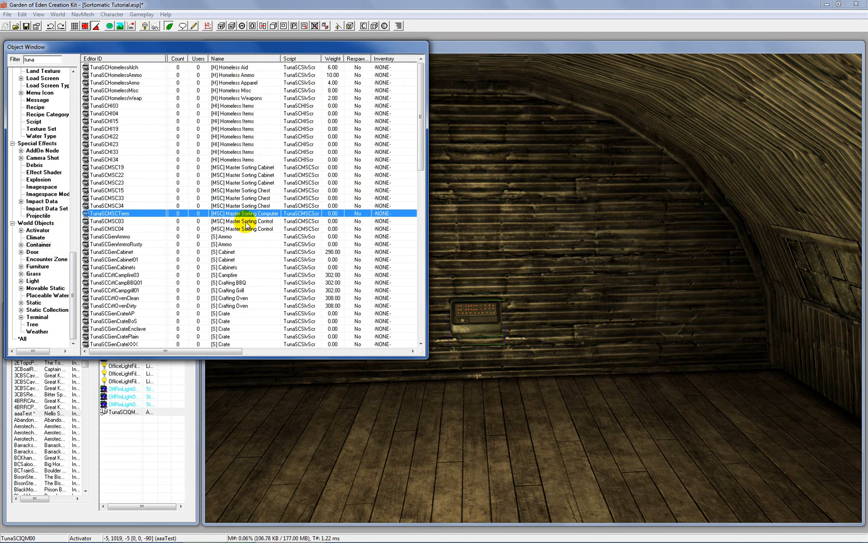
click(245, 224)
click(248, 230)
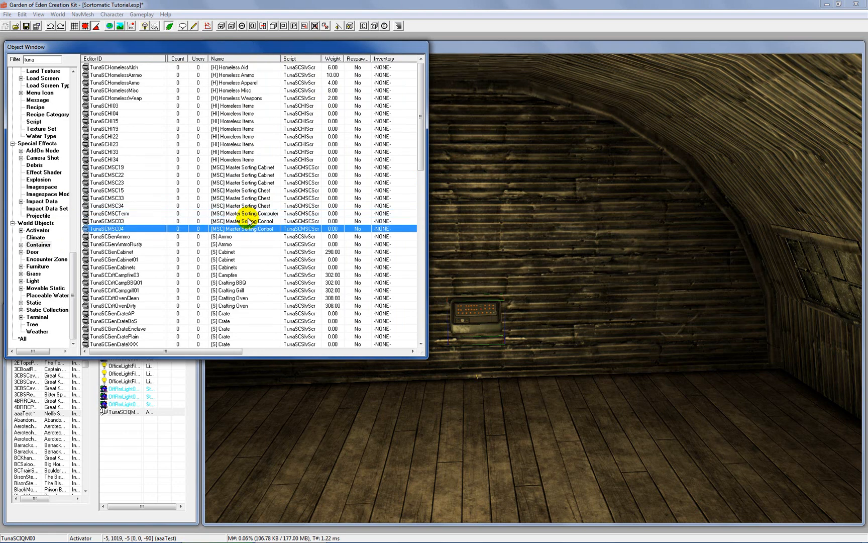
Step: Preview the TunaSCMSCTerm Master Sorting Computer with the ground plane off, turning the model to inspect its screen
click(249, 214)
right_click(249, 215)
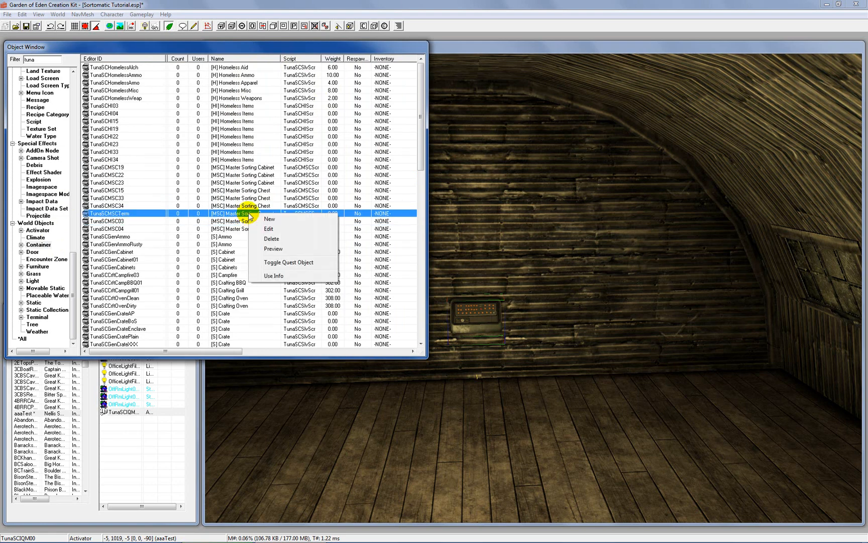
click(271, 250)
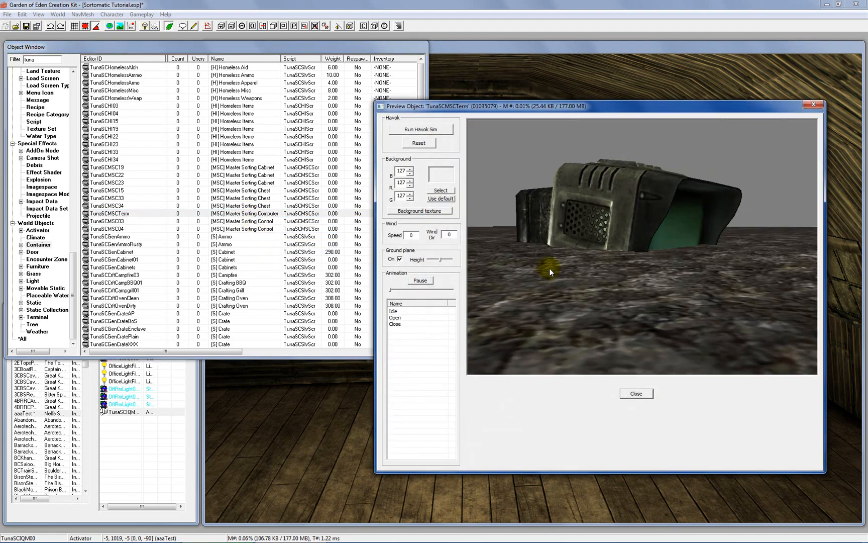
click(399, 259)
drag(601, 249, 642, 221)
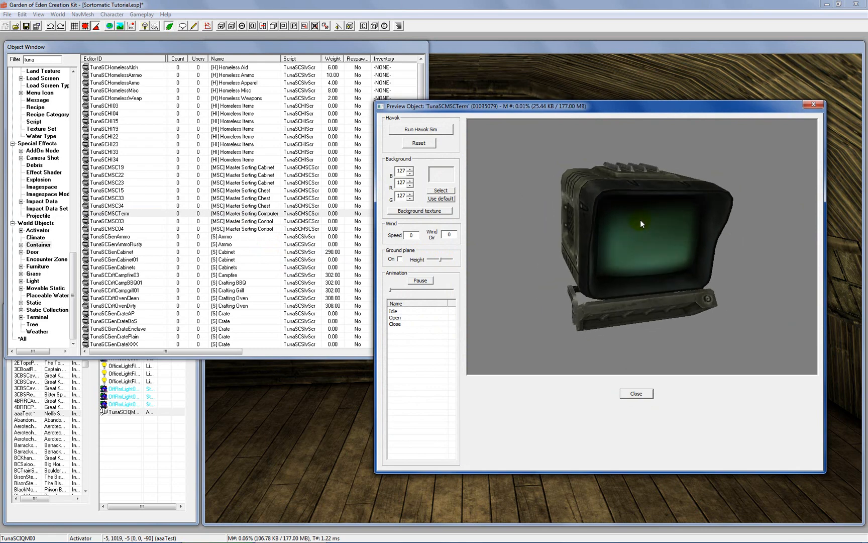
click(812, 106)
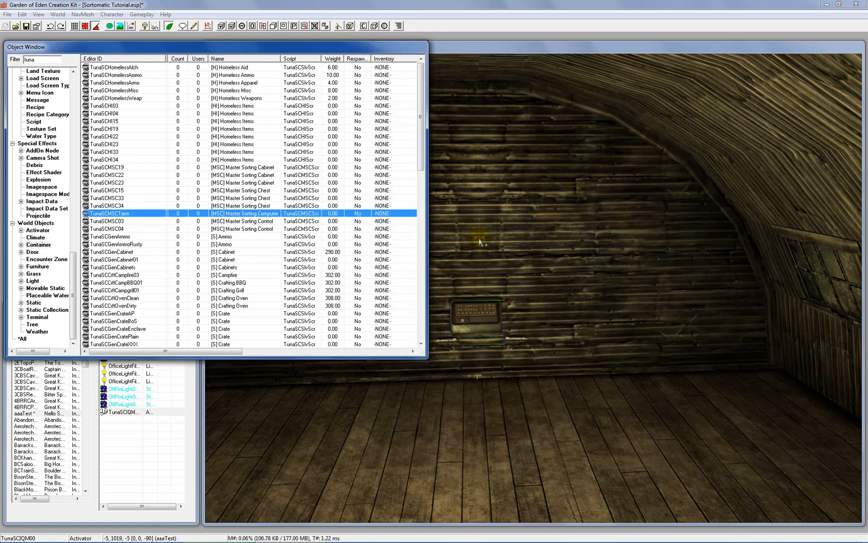
Step: Place a TunaSCMSCTerm Master Sorting Computer just above the console on the end wall, at about -16, 979, 116
click(483, 311)
scroll(481, 304, up, 5)
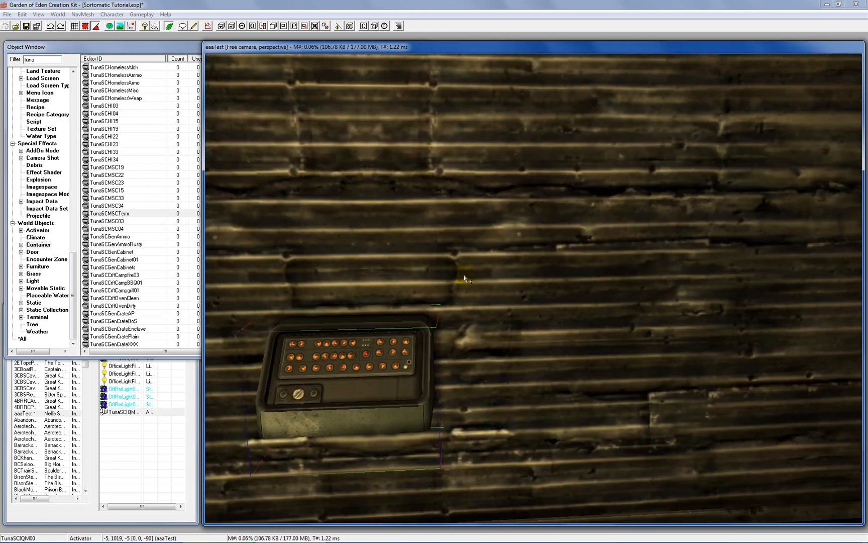
middle_drag(399, 327, 434, 335)
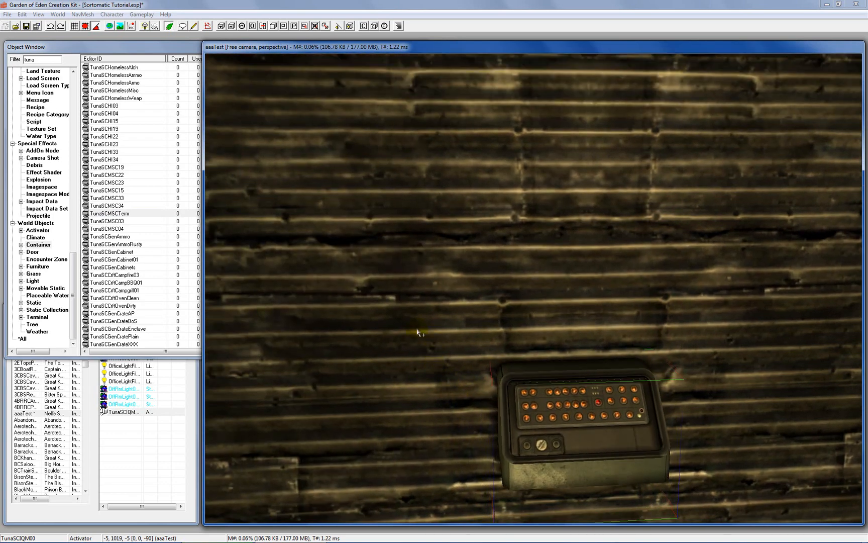
drag(88, 213, 568, 290)
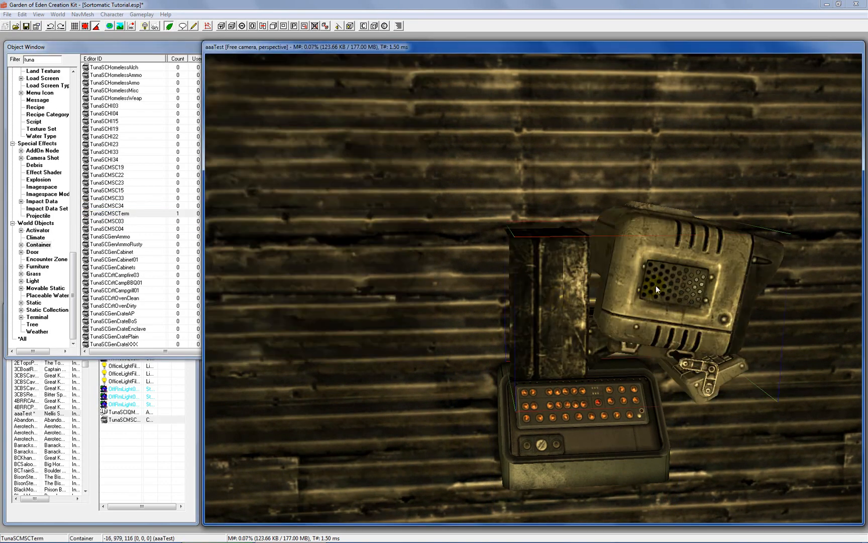
Step: Rotate the Master Sorting Computer 90 degrees about Z and mount it on the end wall above the console, at about -4, 1025, 131
right_drag(636, 296, 605, 299)
drag(575, 298, 571, 228)
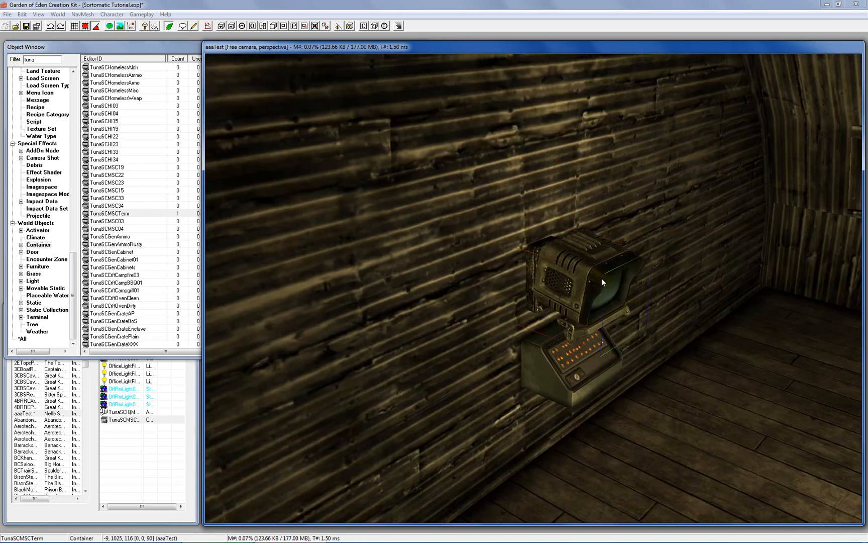
drag(601, 278, 597, 246)
shift+middle_drag(572, 275, 353, 199)
shift+middle_drag(568, 249, 518, 227)
drag(546, 235, 549, 235)
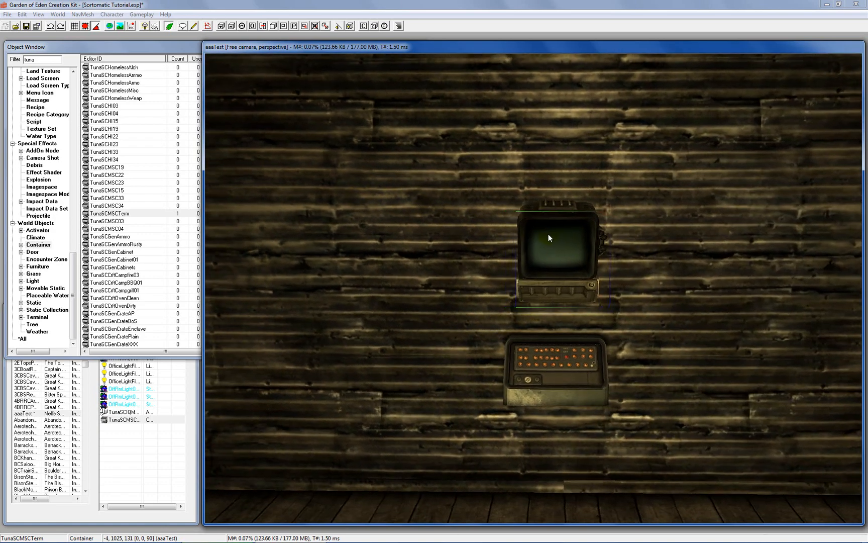
Step: Inspect the wall-mounted computer and the console below it from different angles and distances
shift+middle_drag(550, 238, 488, 252)
click(553, 340)
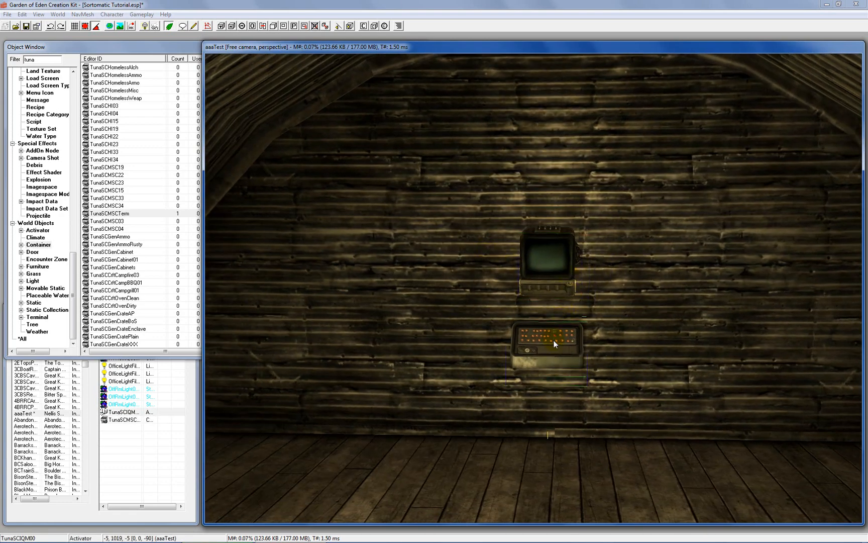
shift+middle_drag(533, 339, 627, 337)
scroll(603, 335, up, 3)
scroll(603, 335, up, 3)
scroll(602, 339, down, 1)
scroll(627, 338, down, 3)
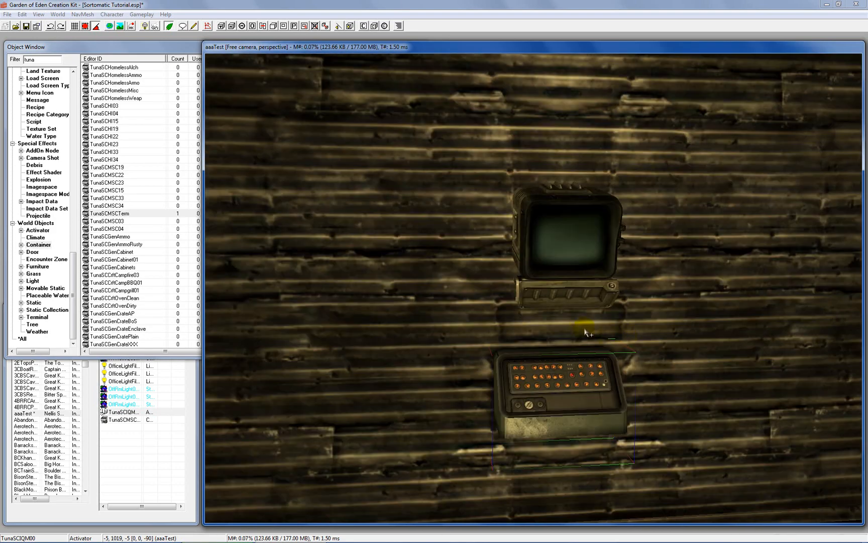
scroll(553, 328, up, 2)
Step: Look through the [H] Homeless Aid, Ammo, Apparel, Misc and Weapons containers and the [HI] Homeless Items entries in the container list
click(157, 48)
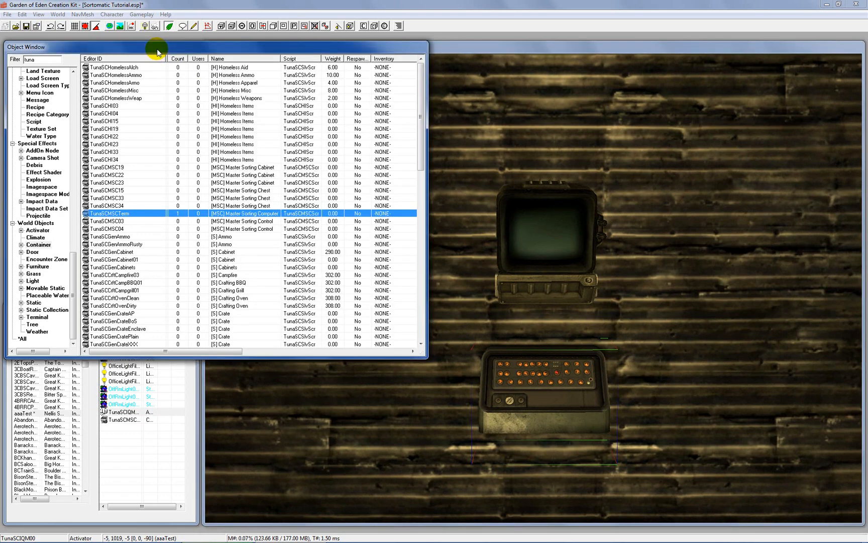
click(260, 106)
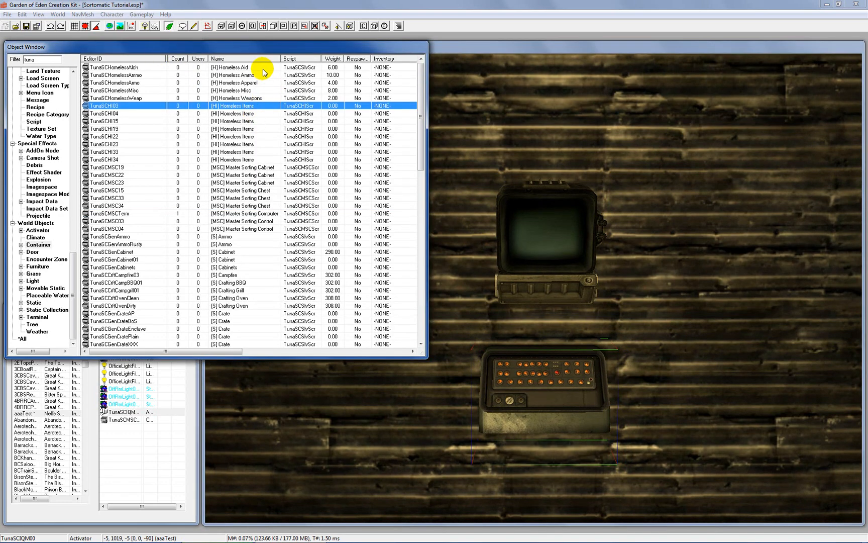
click(262, 98)
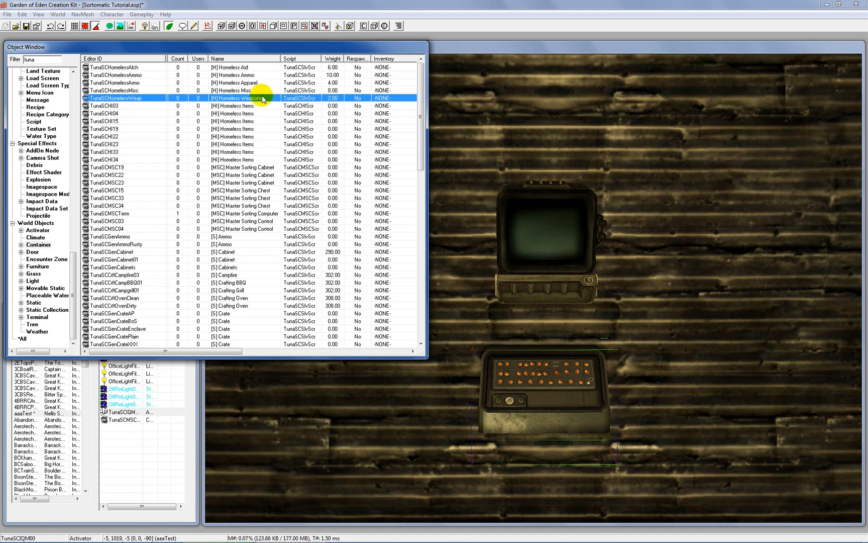
click(261, 90)
click(262, 82)
click(262, 74)
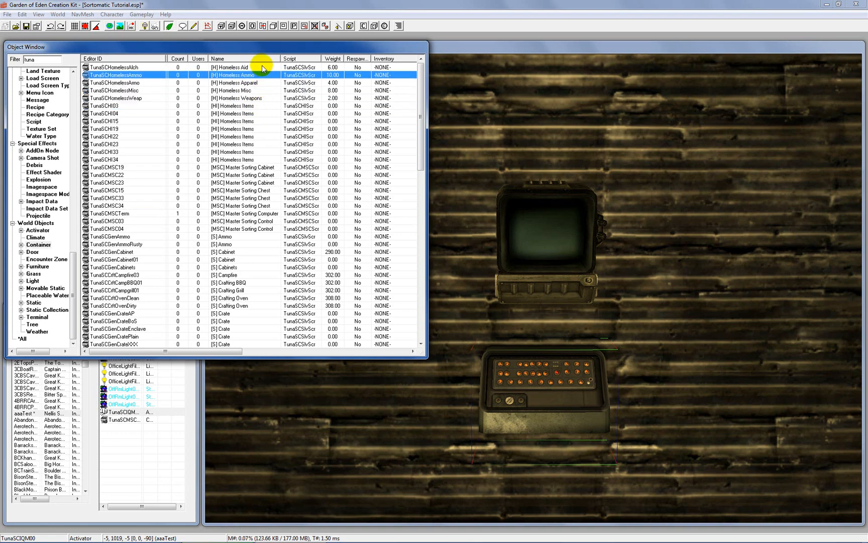
click(262, 68)
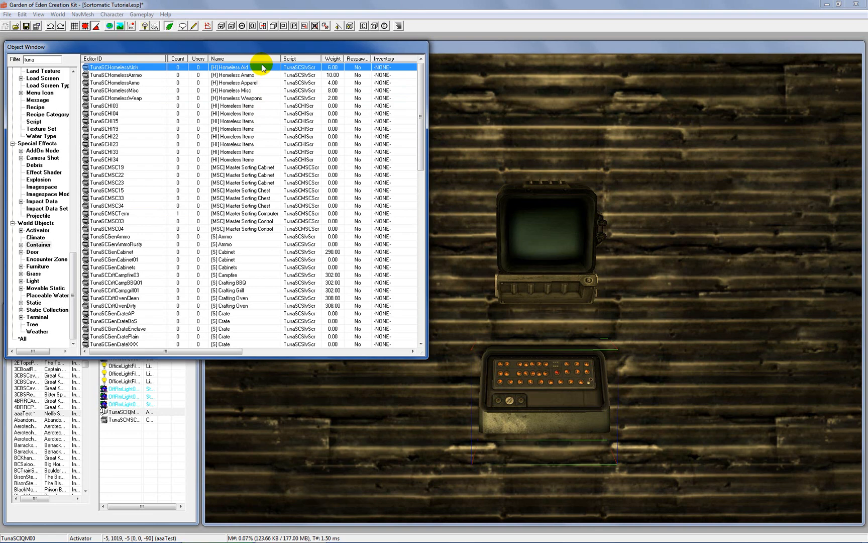
click(262, 99)
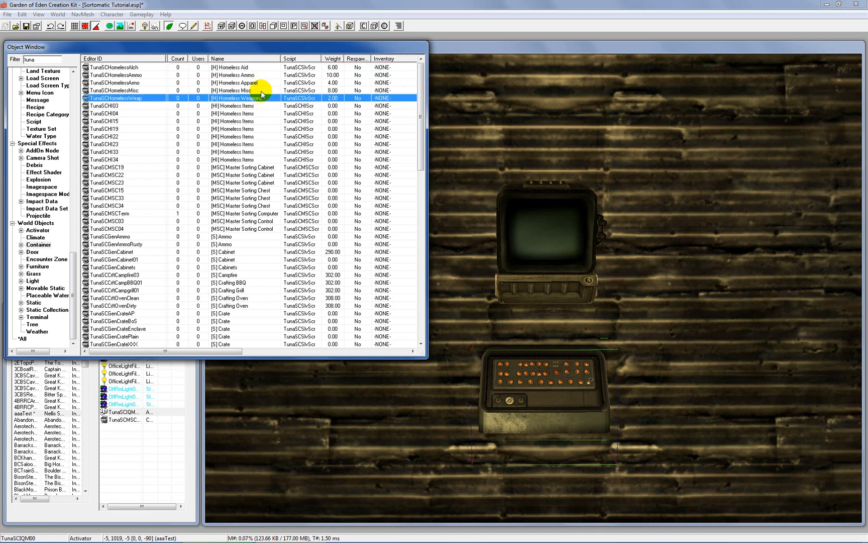
click(261, 92)
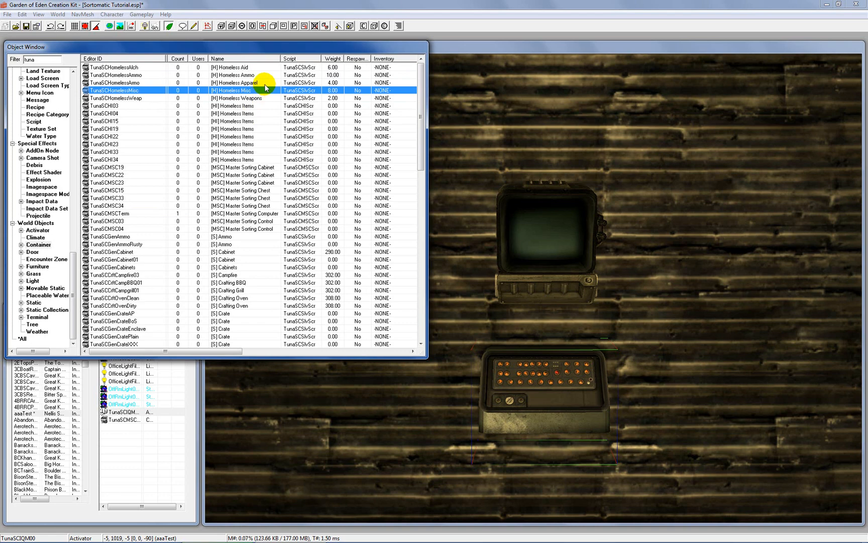
click(265, 83)
click(265, 75)
click(265, 68)
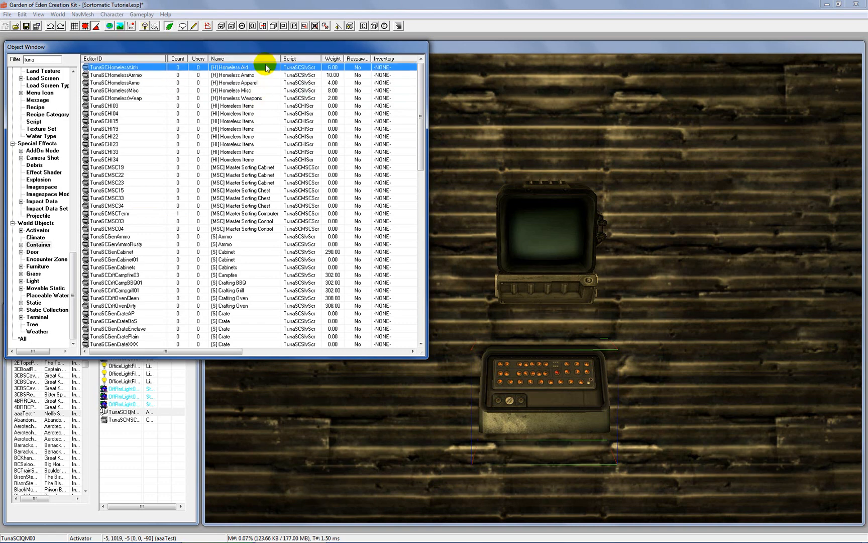
click(265, 106)
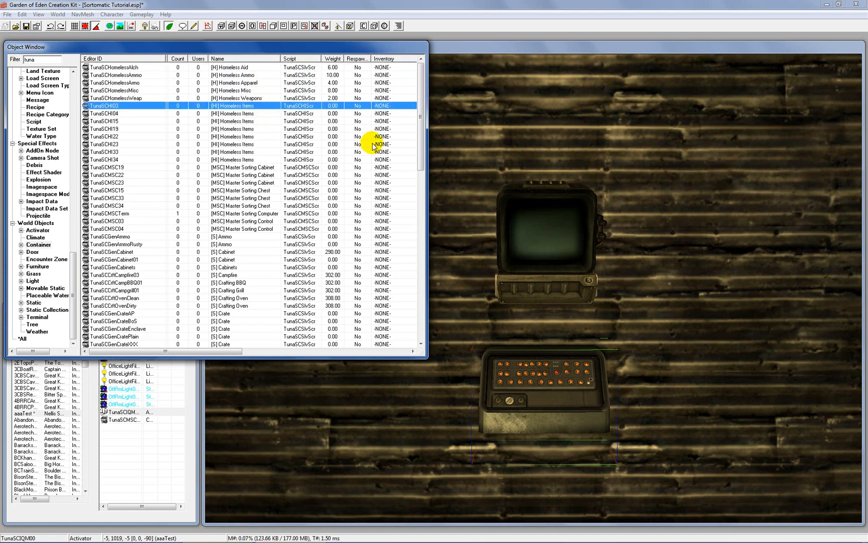
Step: Check the model files of the Homeless Items containers in a widened Object Window and preview the TunaSCHI34 trunk
drag(427, 155, 778, 175)
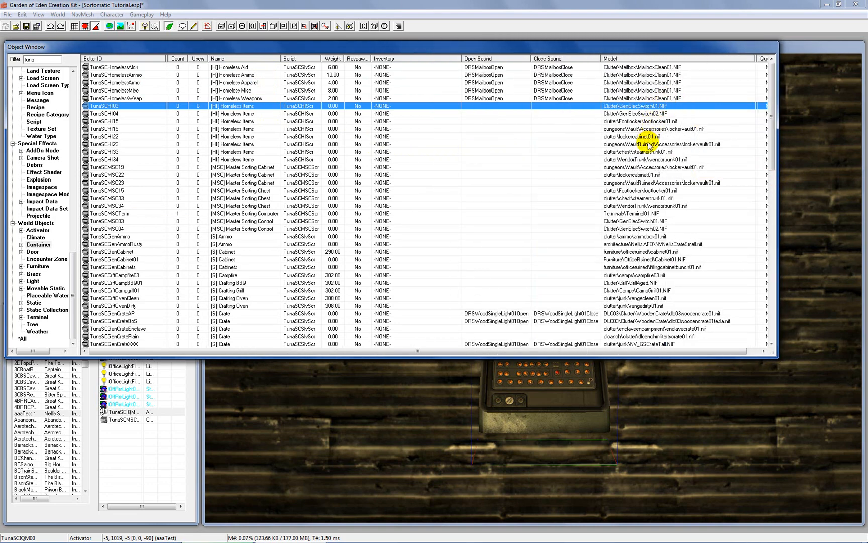
right_click(242, 160)
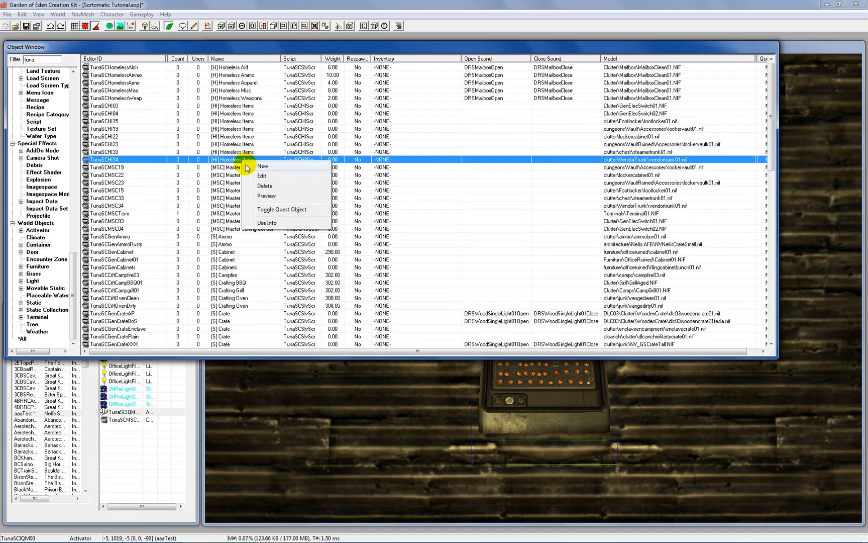
click(264, 197)
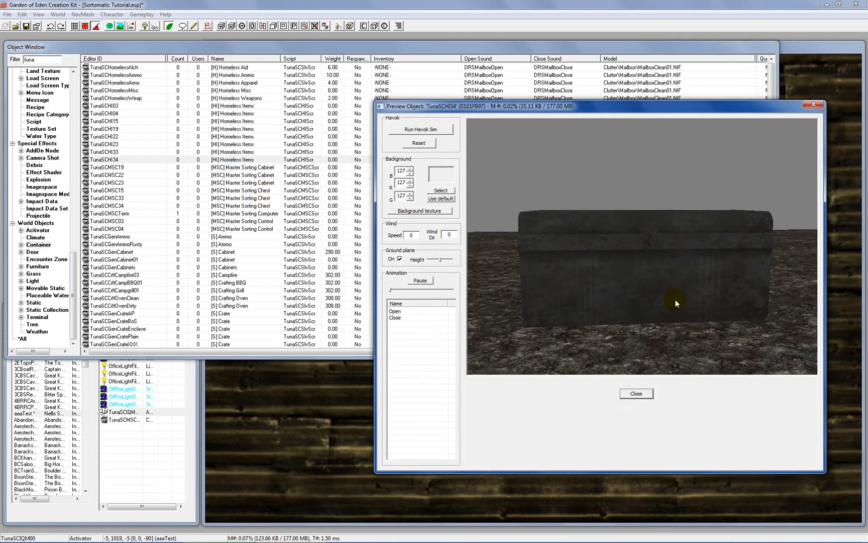
click(813, 104)
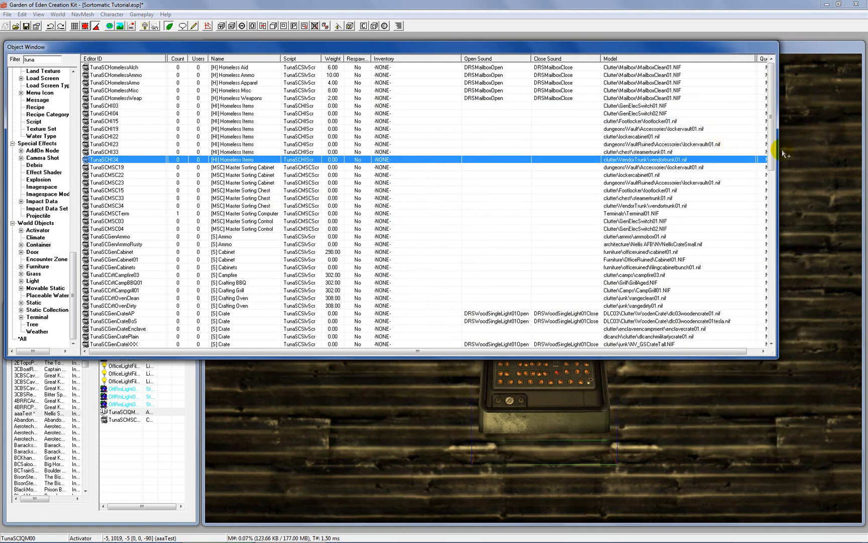
Step: Place a TunaSCHI34 Homeless Items trunk in front of the console at about -17, 962, 60, rotated 90 degrees about Z
drag(779, 152, 314, 176)
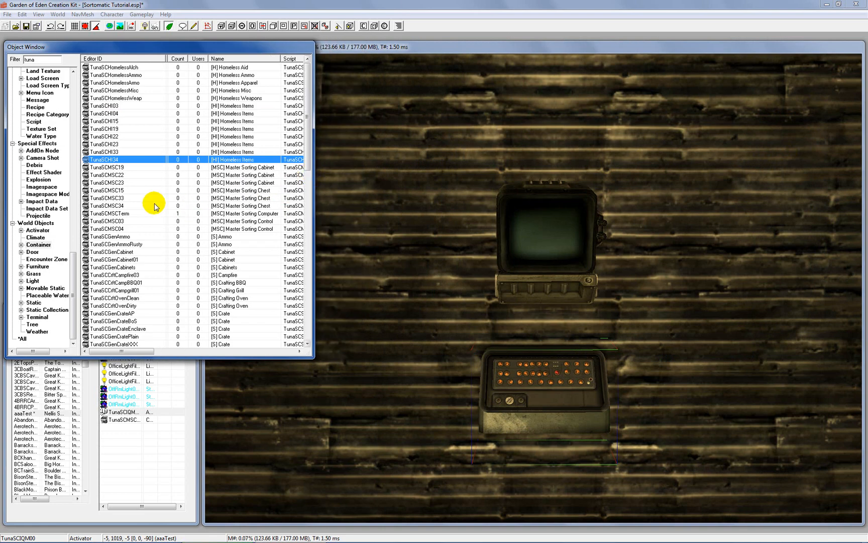
drag(87, 160, 509, 452)
scroll(508, 402, down, 3)
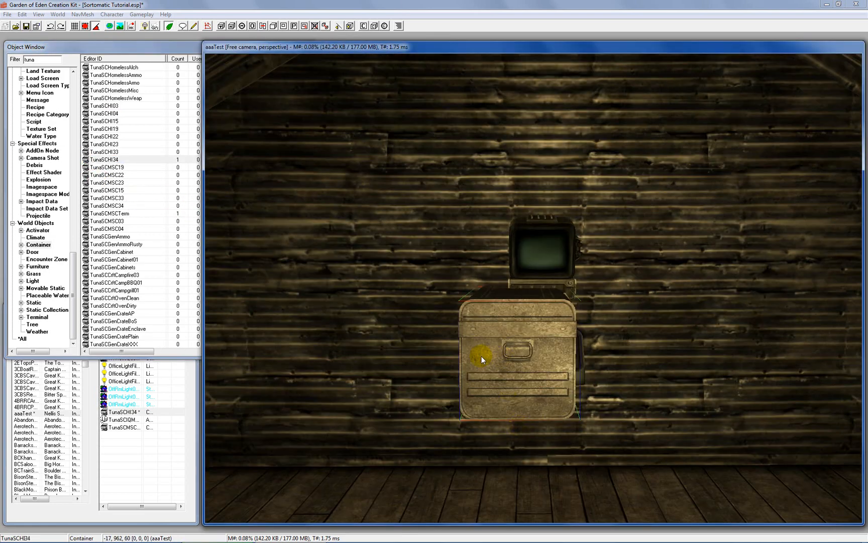
right_drag(481, 356, 446, 357)
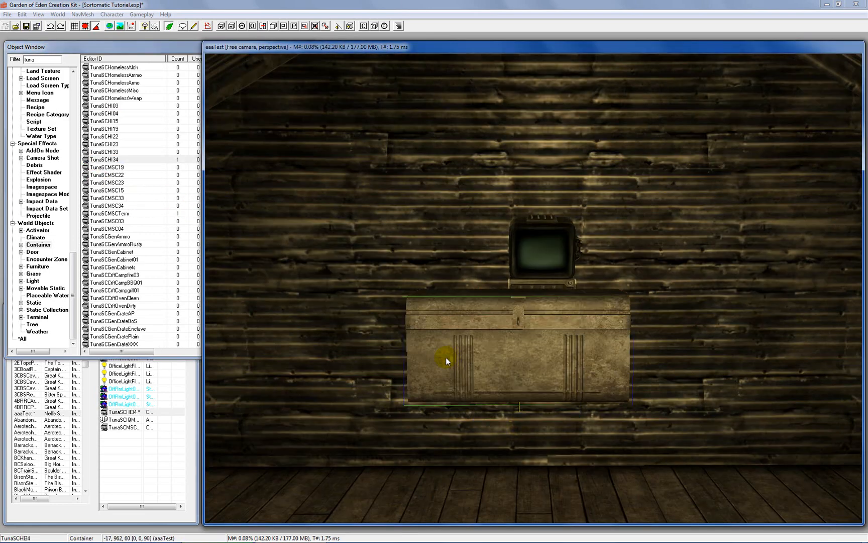
Step: Drop the trunk to the floor, brighten the view and slide the trunk toward the wall, to about -1, 972, 0
drag(522, 355, 535, 362)
key(f)
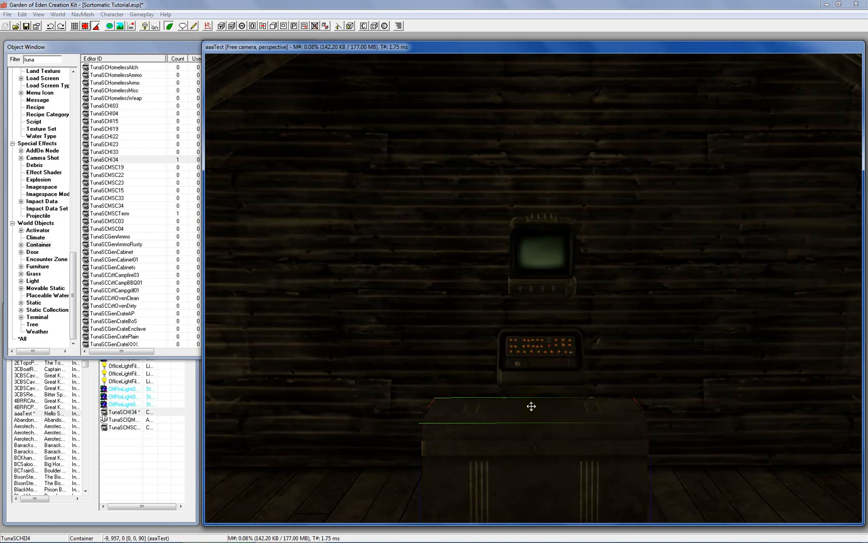
key(a)
drag(529, 433, 548, 375)
Step: Set the trunk reference's scale to 0.7
double_click(535, 418)
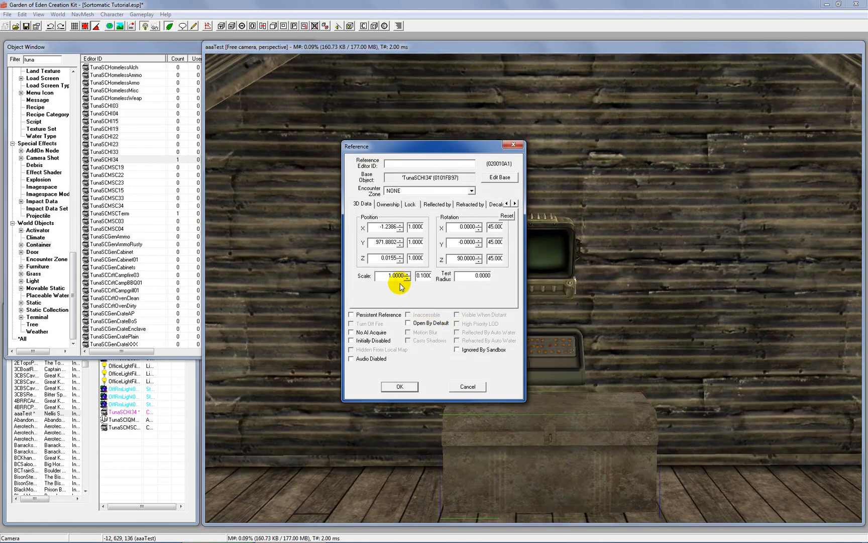
click(408, 279)
click(407, 278)
click(408, 279)
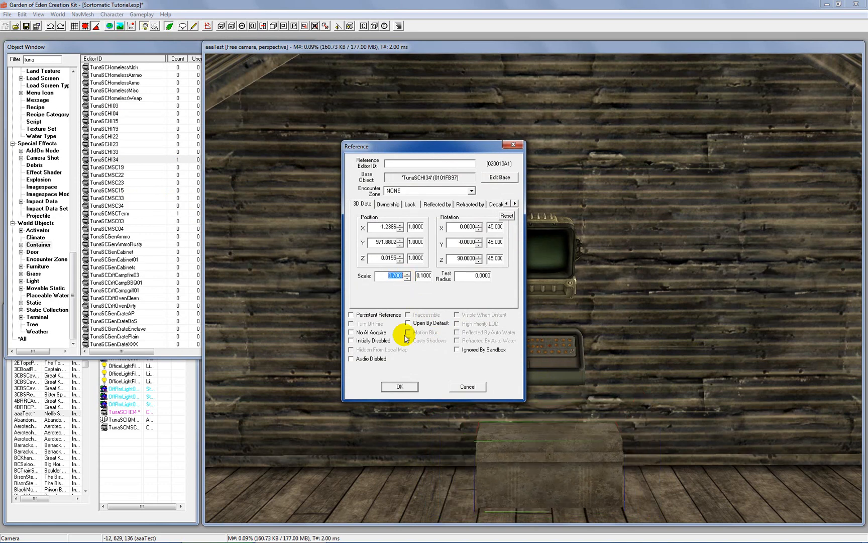
click(400, 386)
Step: Move the scaled trunk back toward the end wall beneath the console, at about -5, 998, 0
drag(531, 413, 531, 393)
shift+middle_drag(534, 436, 557, 438)
drag(558, 438, 562, 437)
scroll(598, 433, down, 3)
shift+middle_drag(598, 433, 382, 430)
drag(538, 394, 536, 394)
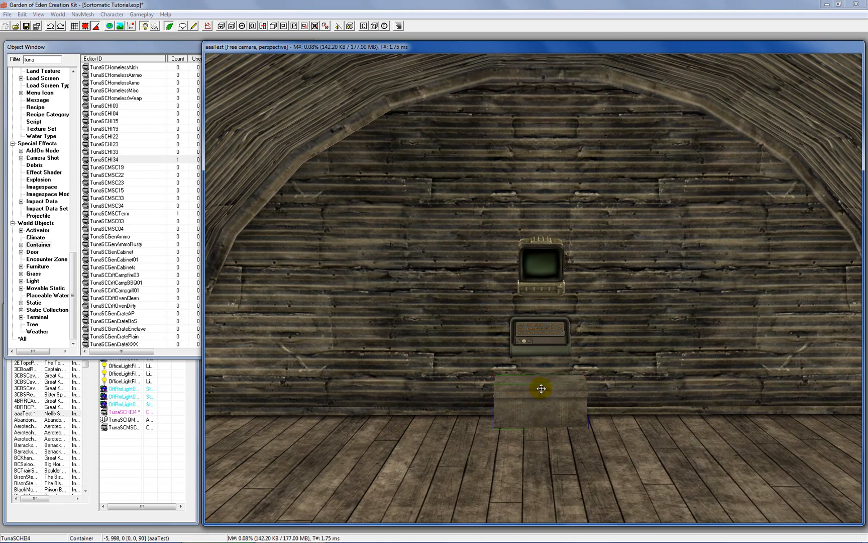
Step: Review the console, Master Sorting Computer and Homeless Items trunk one by one, viewing the arrangement from the front and sides
click(538, 347)
shift+middle_drag(538, 346, 550, 374)
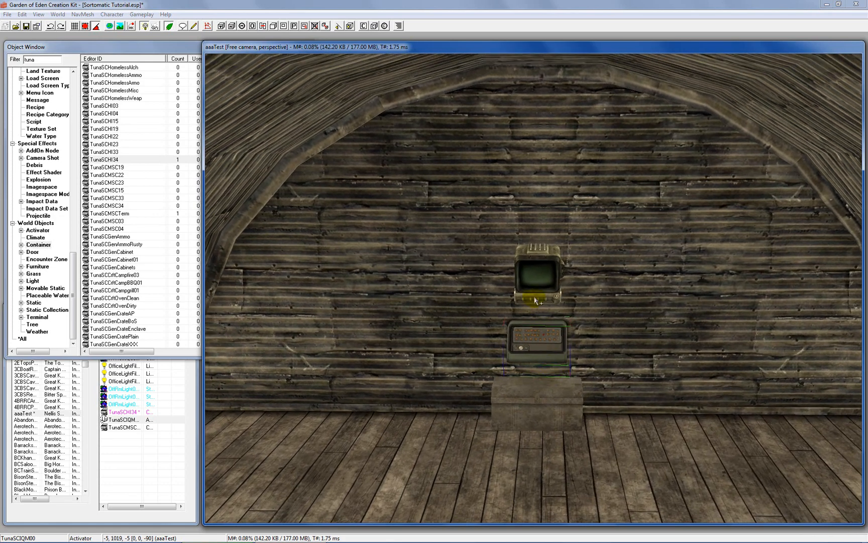
click(536, 300)
shift+middle_drag(533, 296, 536, 354)
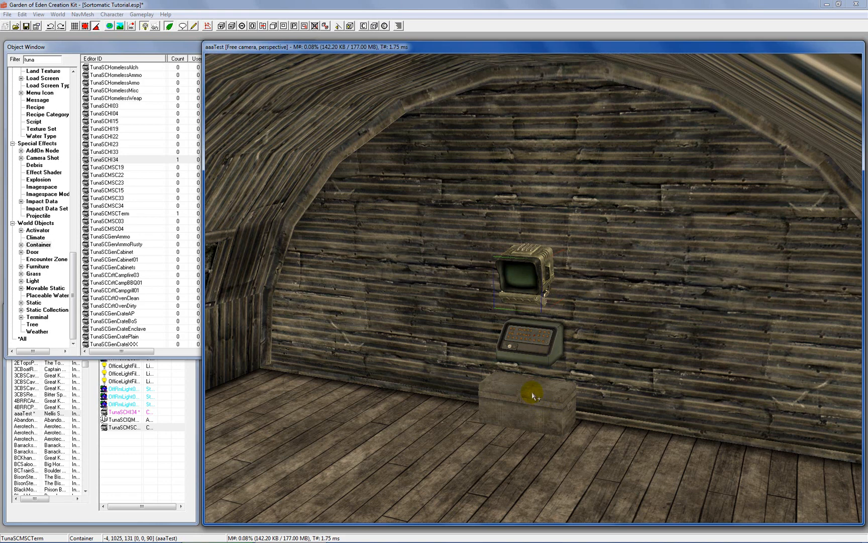
click(514, 394)
shift+middle_drag(513, 394, 617, 397)
click(540, 346)
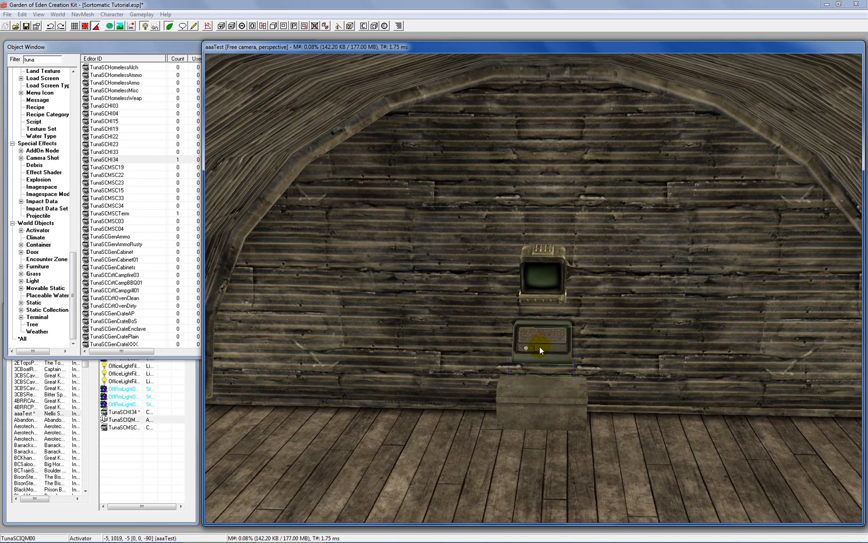
scroll(540, 346, up, 2)
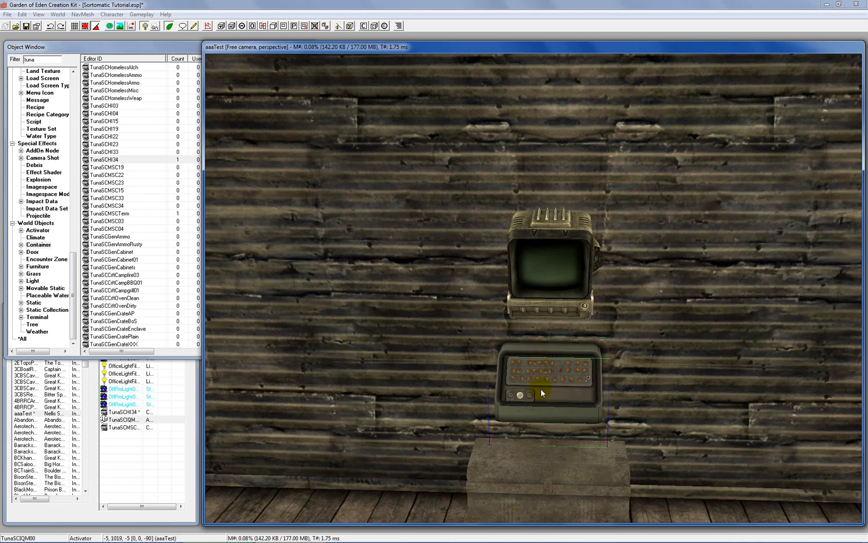
scroll(541, 397, down, 2)
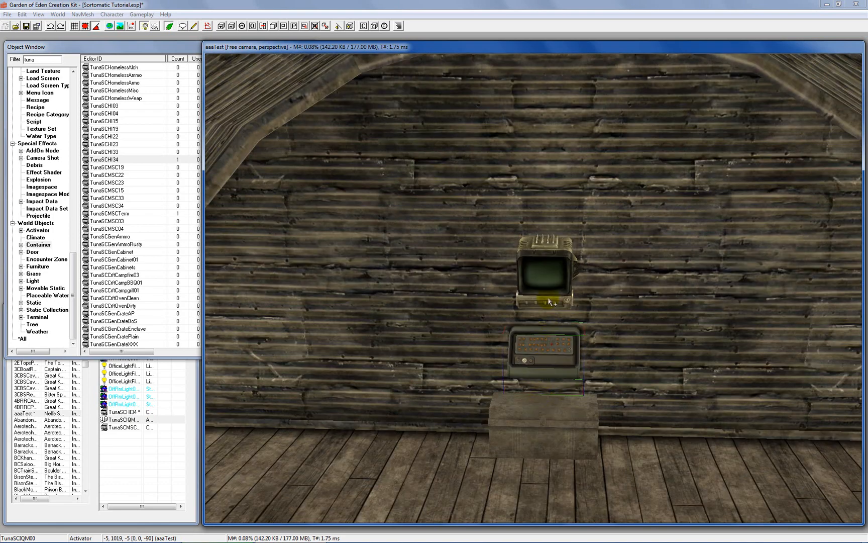
click(549, 275)
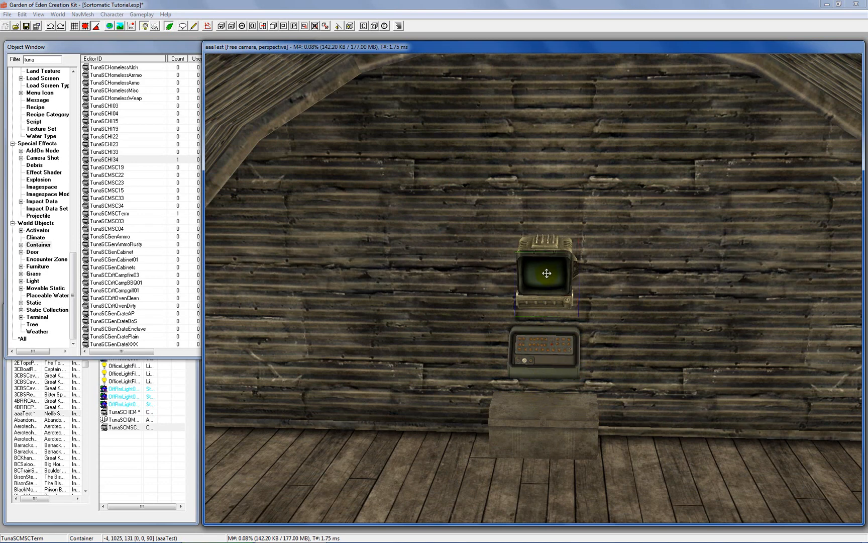
Step: Fine-tune the trunk's position on the floor so it sits against the end wall directly below the console
click(531, 418)
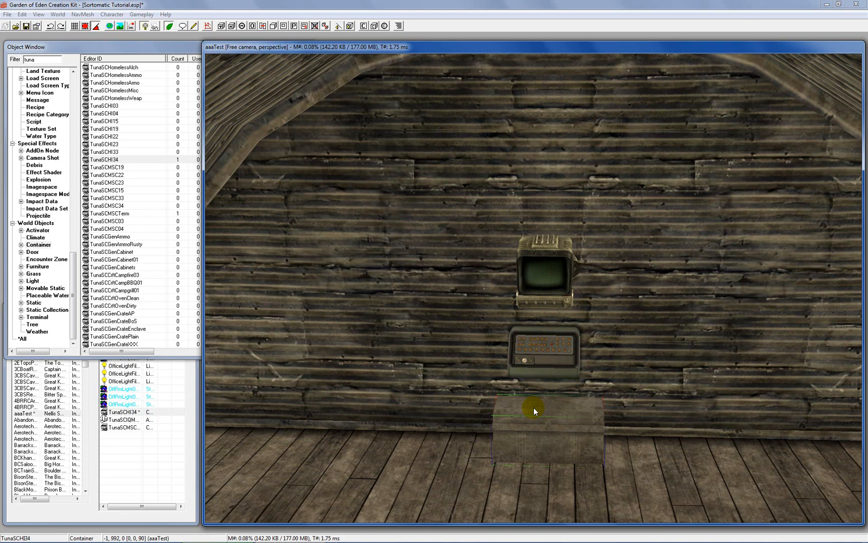
drag(533, 408, 532, 407)
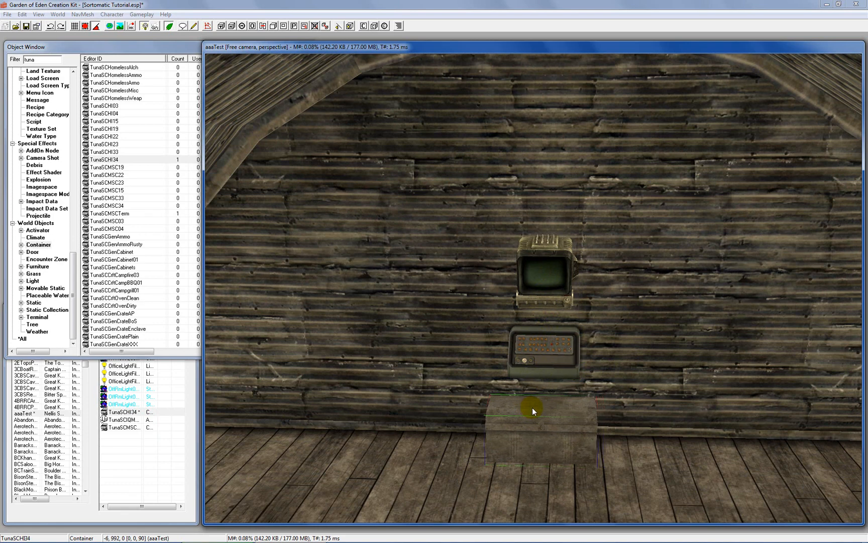
shift+middle_drag(533, 417, 575, 405)
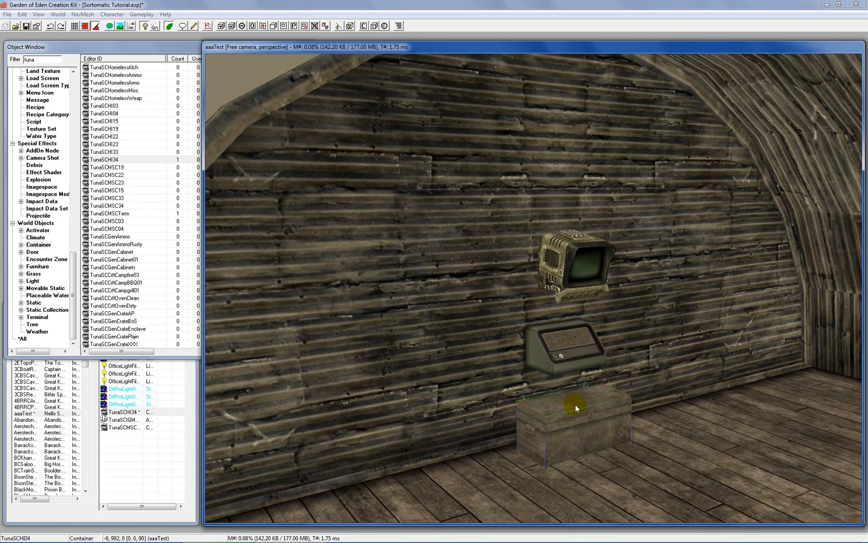
drag(576, 404, 573, 403)
mouse_move(573, 404)
shift+middle_down()
mouse_move(517, 421)
mouse_move(563, 393)
mouse_move(460, 413)
mouse_move(574, 404)
mouse_move(575, 387)
shift+middle_up()
scroll(533, 402, down, 3)
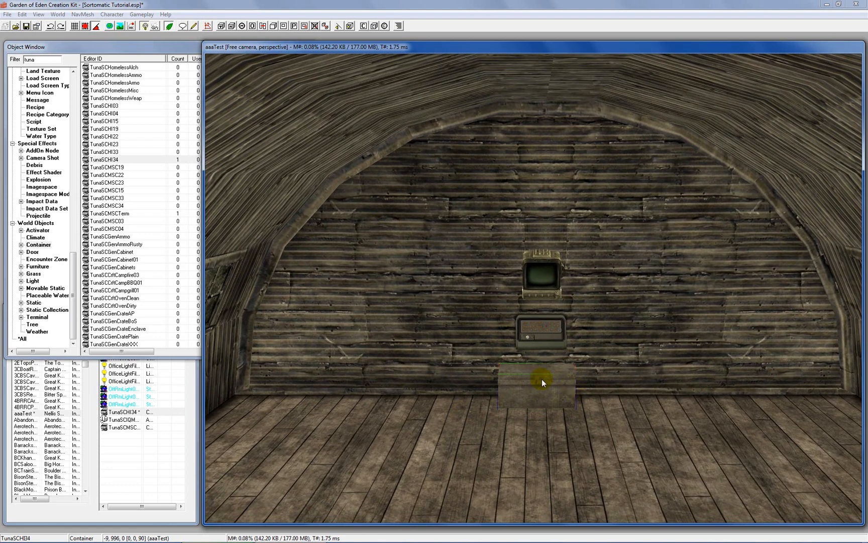
drag(542, 379, 544, 380)
click(539, 329)
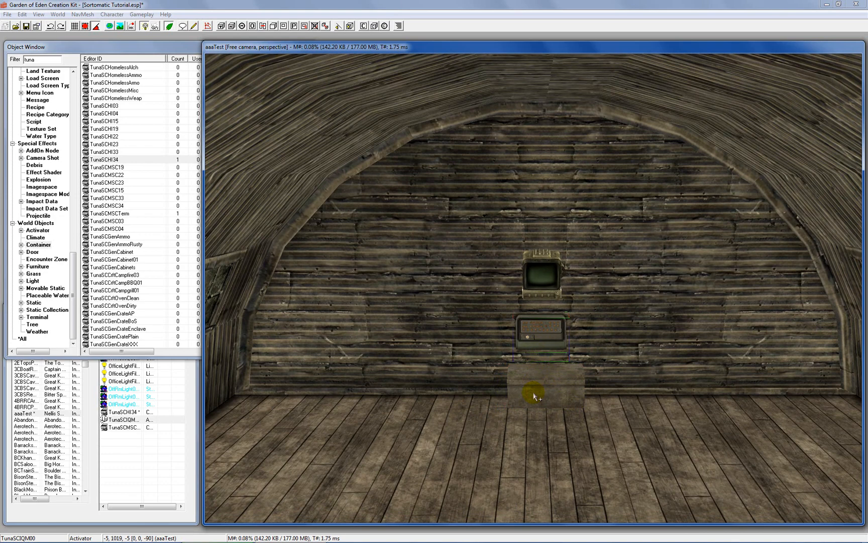
Step: Select the Homeless Items trunk and examine its placement below the console and Master Sorting Computer up close
click(552, 405)
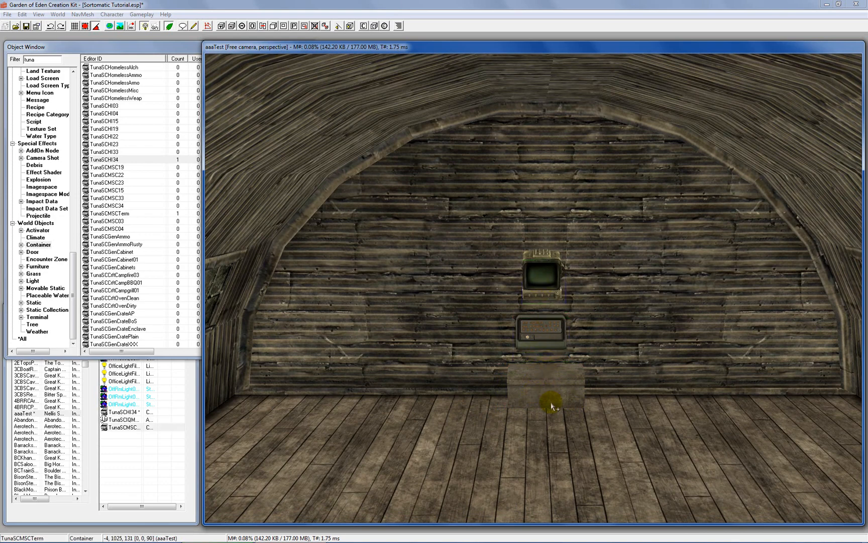
click(542, 377)
shift+middle_drag(541, 374, 517, 350)
scroll(517, 350, up, 3)
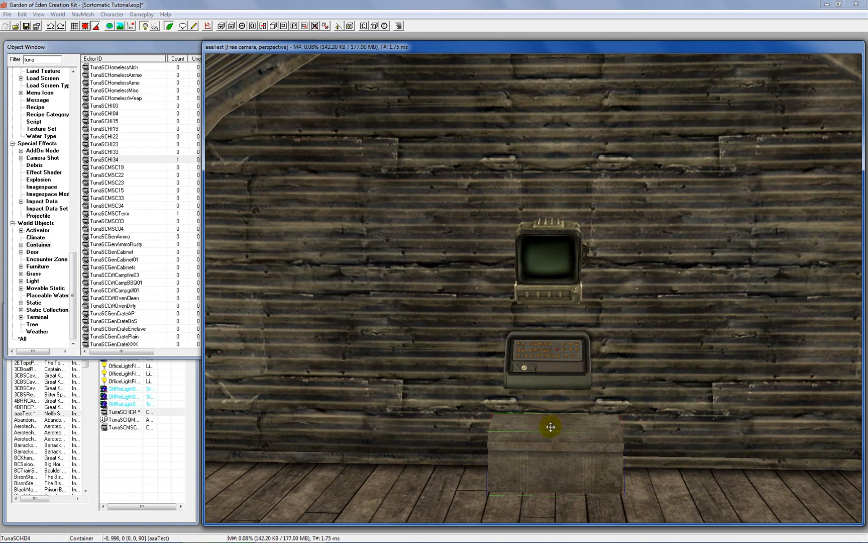
Step: Widen the object list to show names and scripts, and browse the [S] storage containers from ammo boxes and cabinets to lockers
click(180, 51)
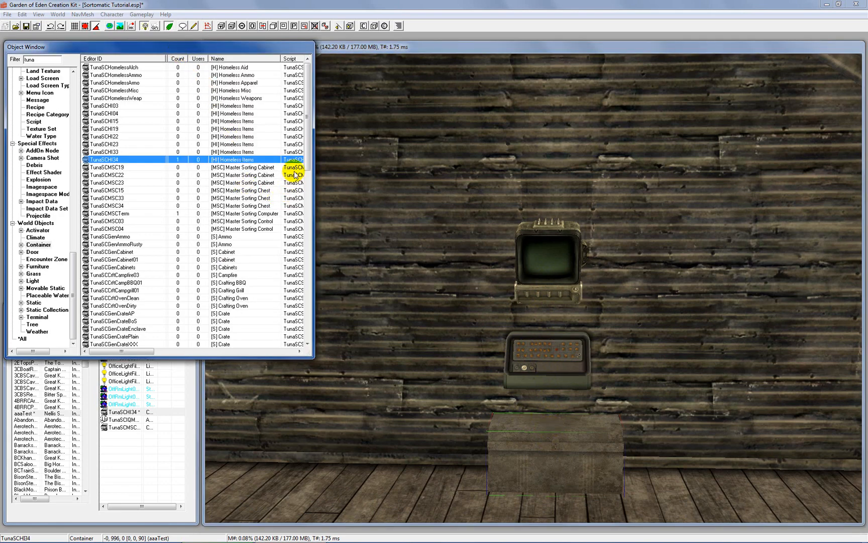
drag(305, 139, 427, 187)
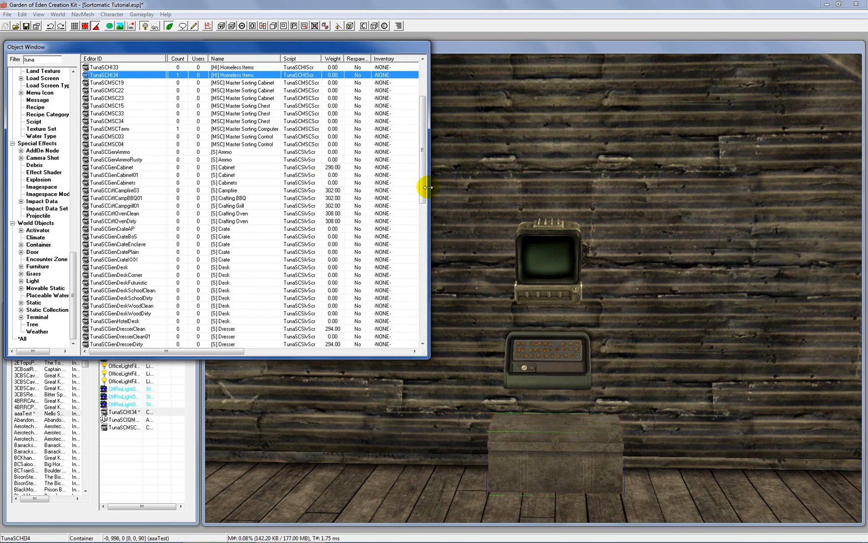
click(230, 154)
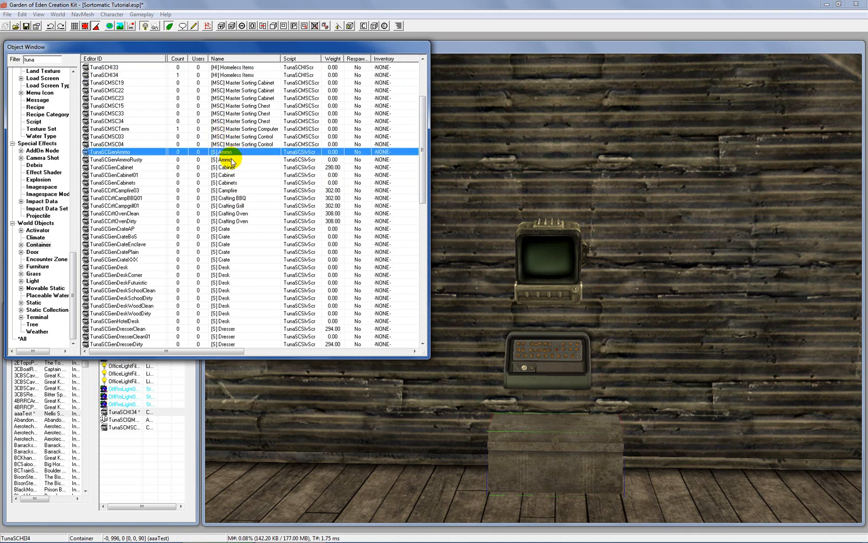
click(232, 160)
click(233, 167)
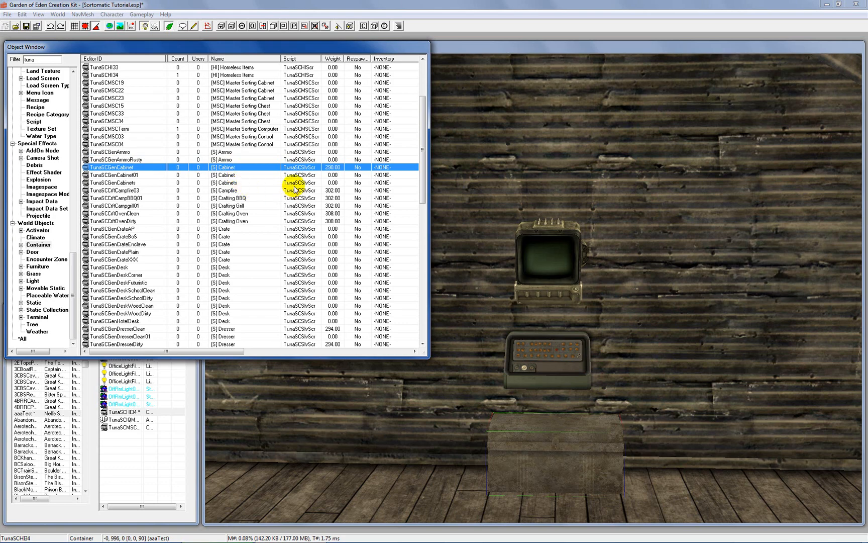
click(238, 191)
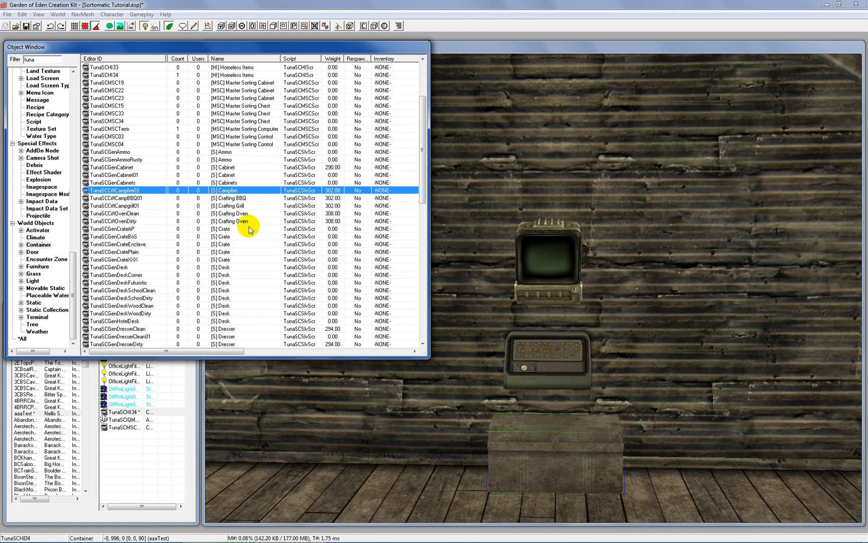
scroll(250, 234, down, 7)
scroll(247, 232, down, 1)
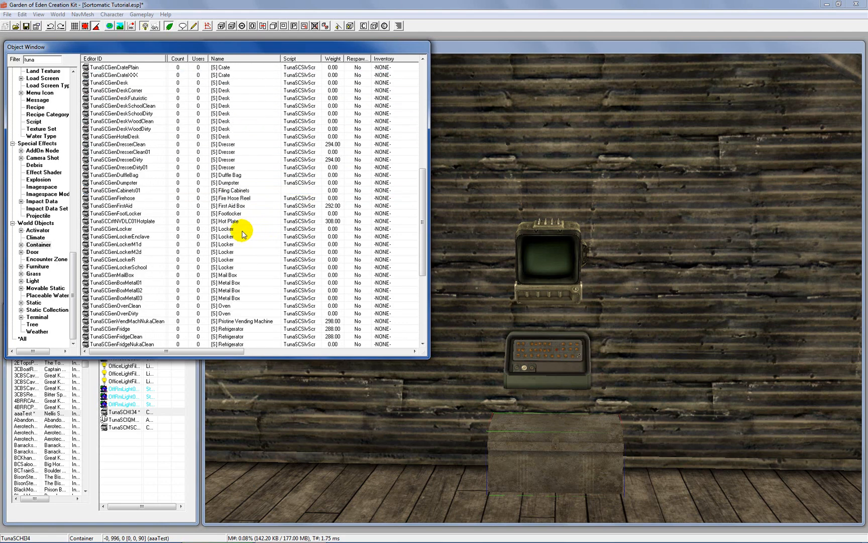
Step: Place a TunaSCGenLocker on the floor beside the trunk, rotated 180 degrees, at about -83, 998, 0
drag(241, 229, 411, 340)
right_drag(374, 341, 408, 367)
drag(408, 367, 363, 132)
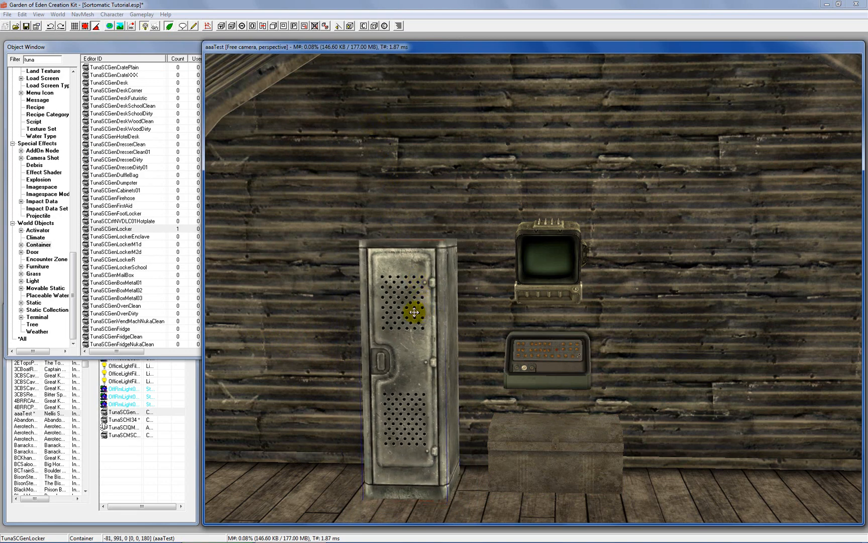
shift+middle_drag(415, 312, 490, 397)
drag(440, 370, 436, 360)
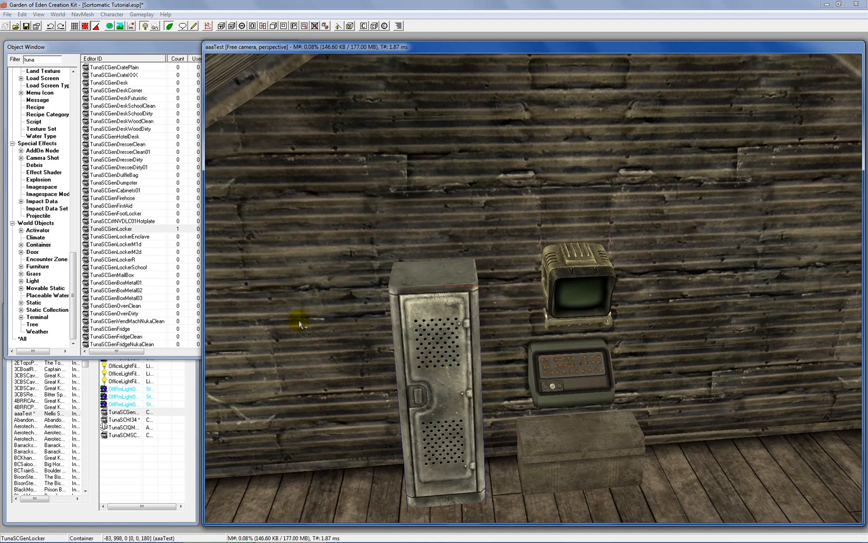
Step: Compare the TunaSCGenLocker entry in the object list with the locker placed in the cell
click(118, 228)
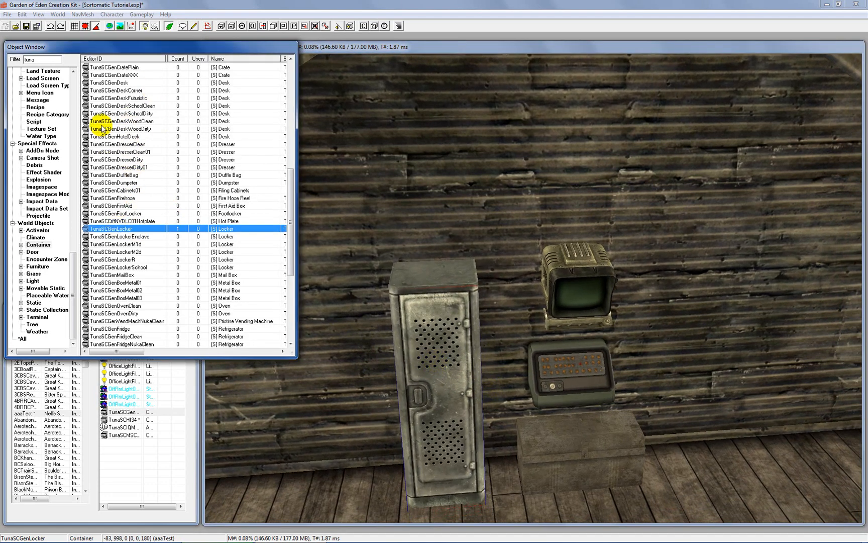
click(87, 230)
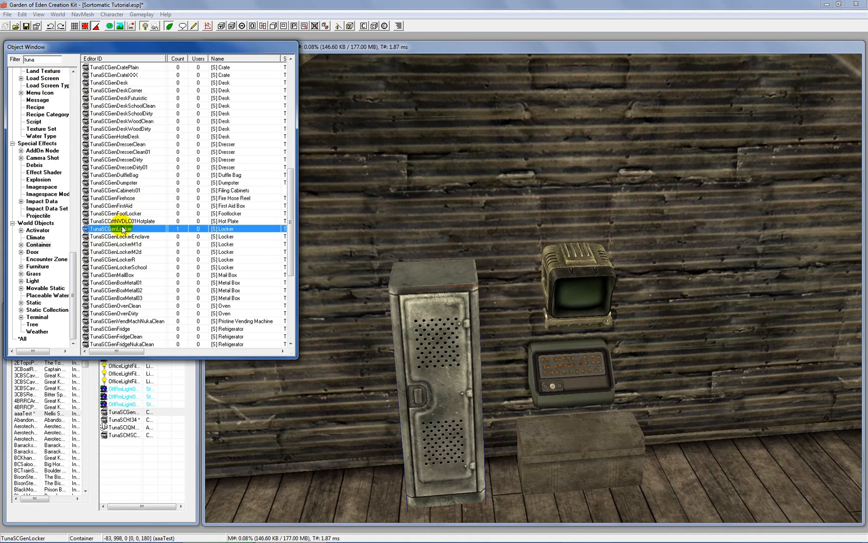
drag(297, 249, 263, 251)
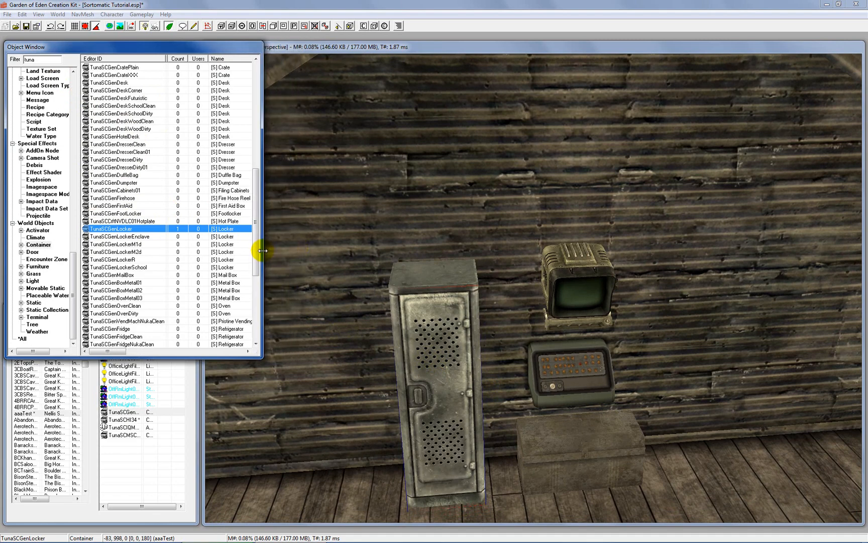
click(421, 291)
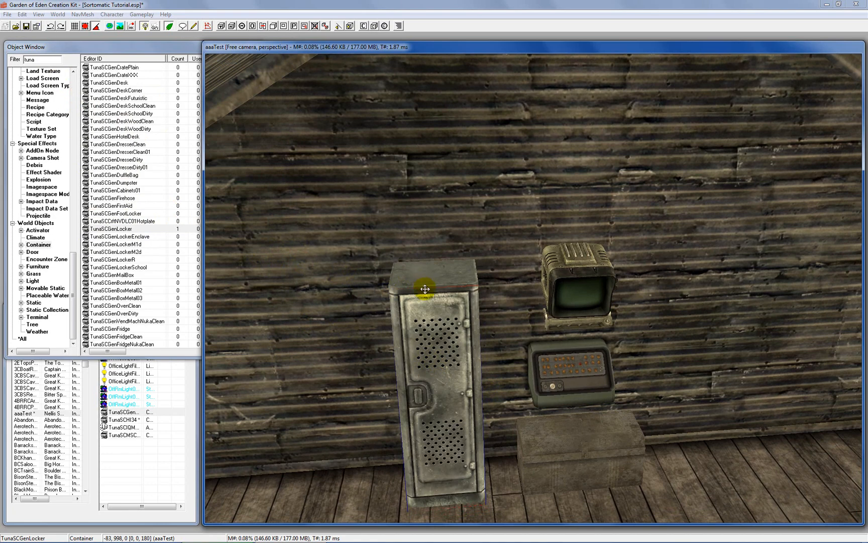
click(86, 228)
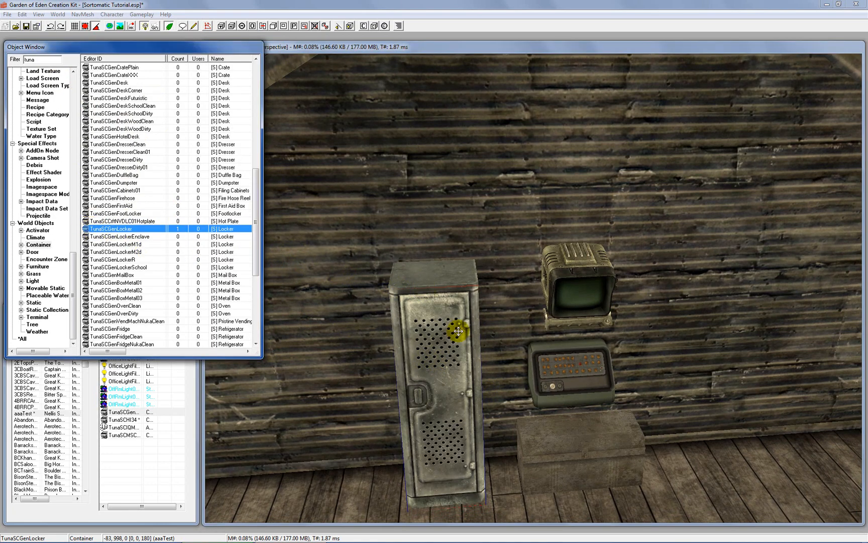
click(439, 331)
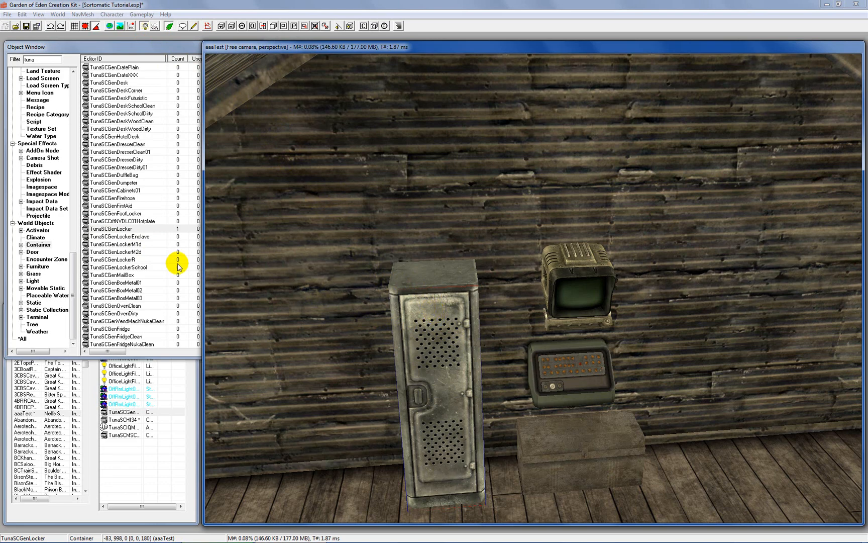
click(93, 229)
click(415, 329)
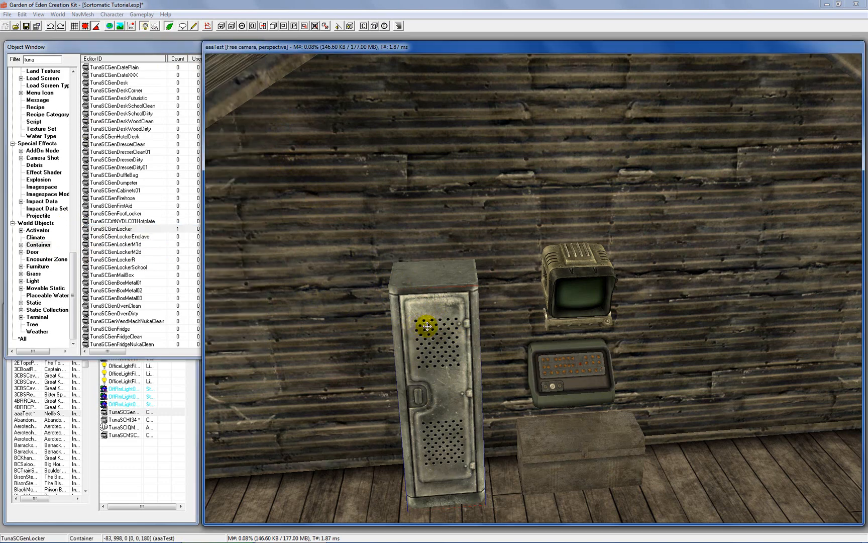
Step: Save the plugin and narrow the object list down to its editor ID and count columns
scroll(419, 325, down, 3)
shift+middle_drag(441, 319, 450, 296)
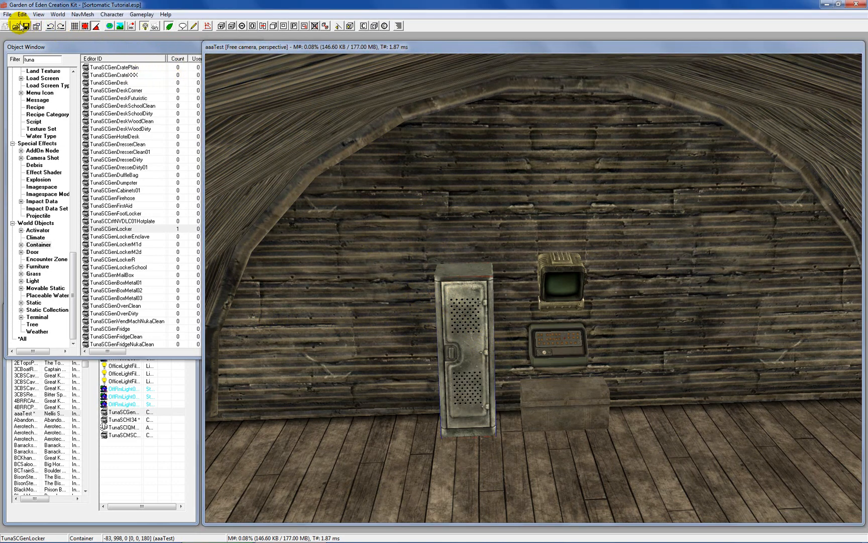
click(181, 49)
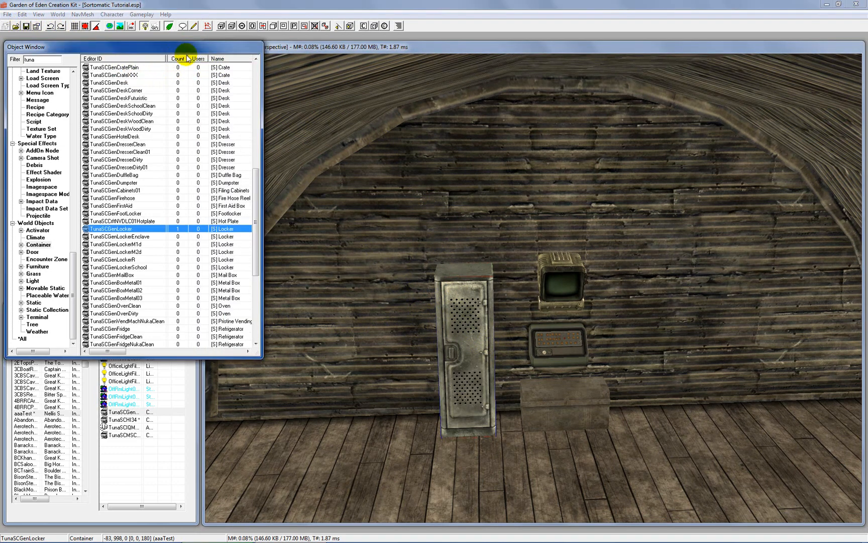
drag(262, 123, 196, 128)
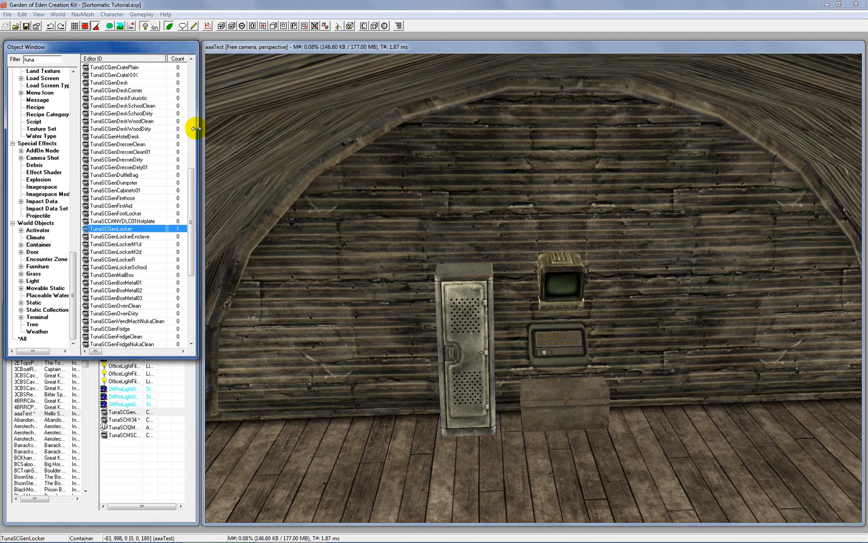
Step: Move the locker back toward the end wall to -80, 1008, 0
click(467, 324)
scroll(467, 324, down, 3)
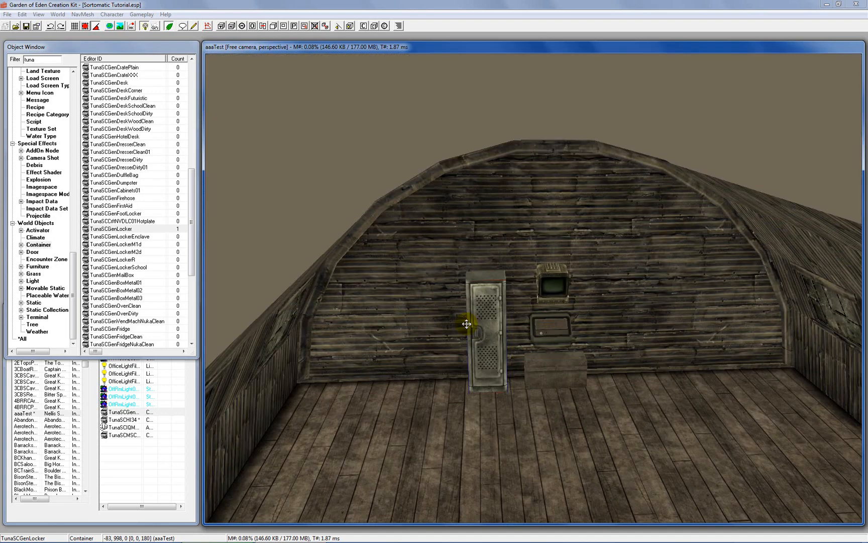
scroll(467, 324, up, 4)
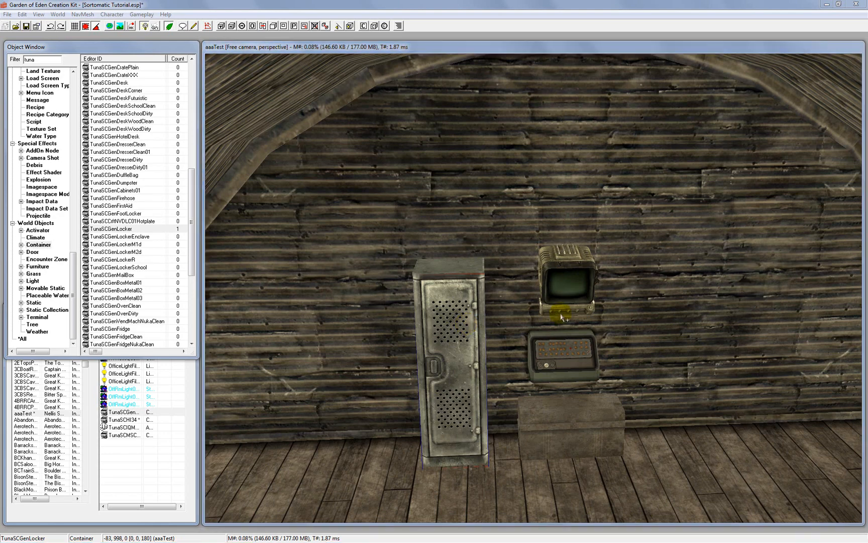
drag(466, 324, 463, 301)
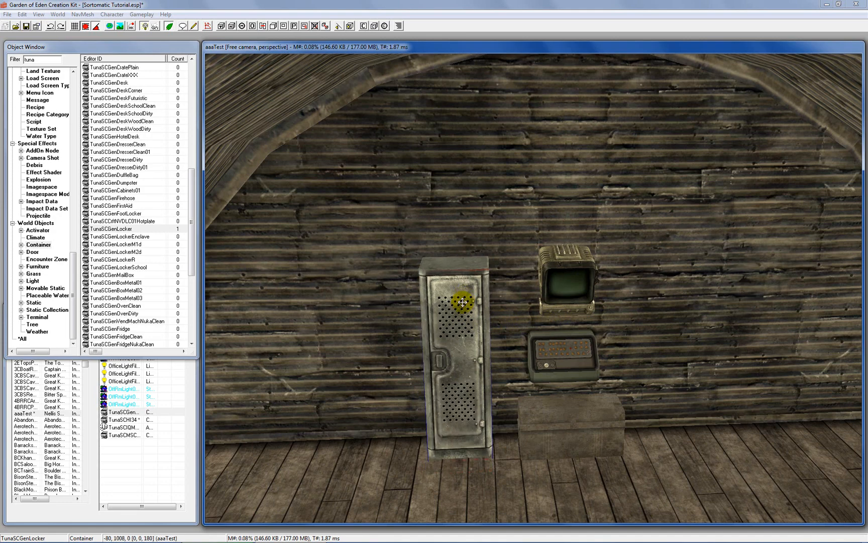
Step: Duplicate the locker and set the copy's X position to -128 so it stands directly beside the first
key(ctrl+d)
double_click(463, 302)
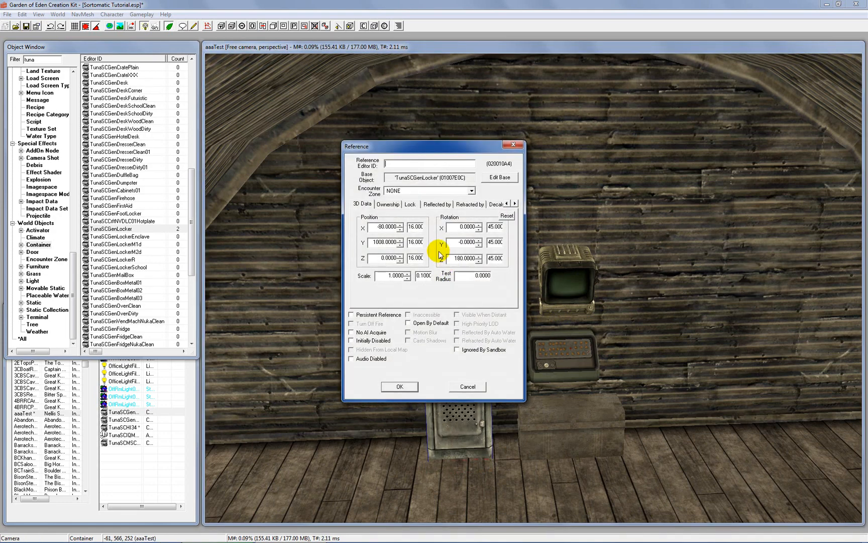
drag(436, 145, 101, 111)
click(115, 126)
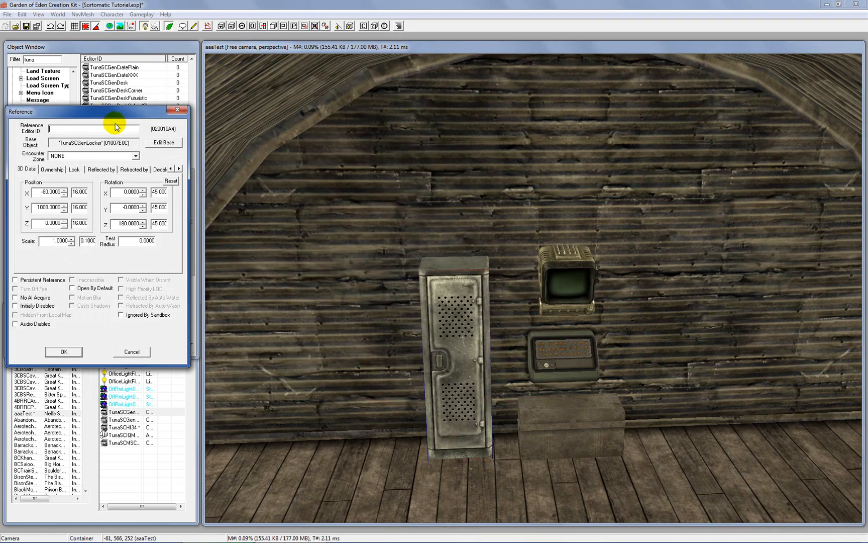
click(64, 210)
click(64, 204)
click(64, 195)
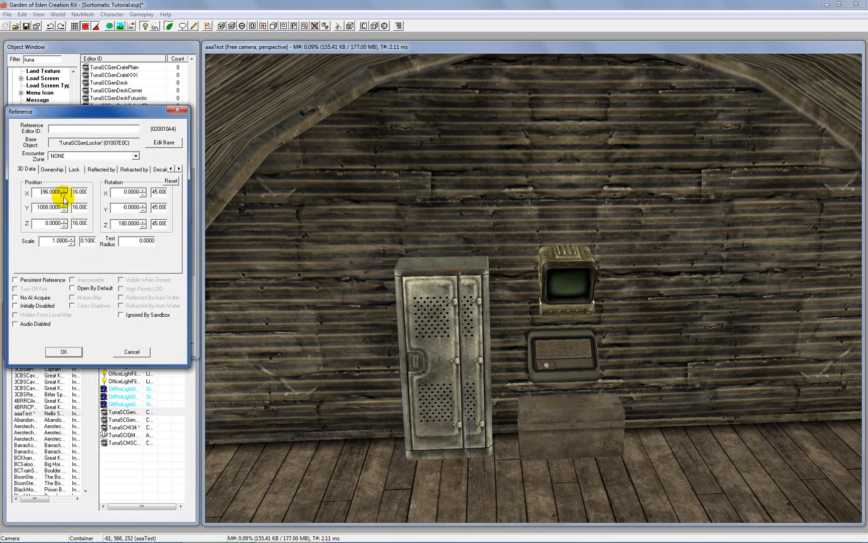
click(63, 194)
click(64, 195)
click(64, 351)
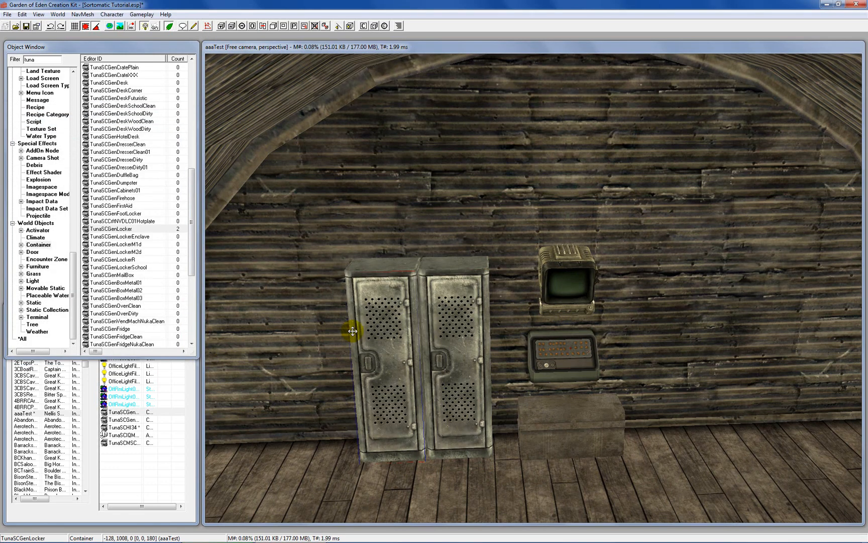
Step: Duplicate the second locker and set the new copy's X position to -176
key(ctrl+d)
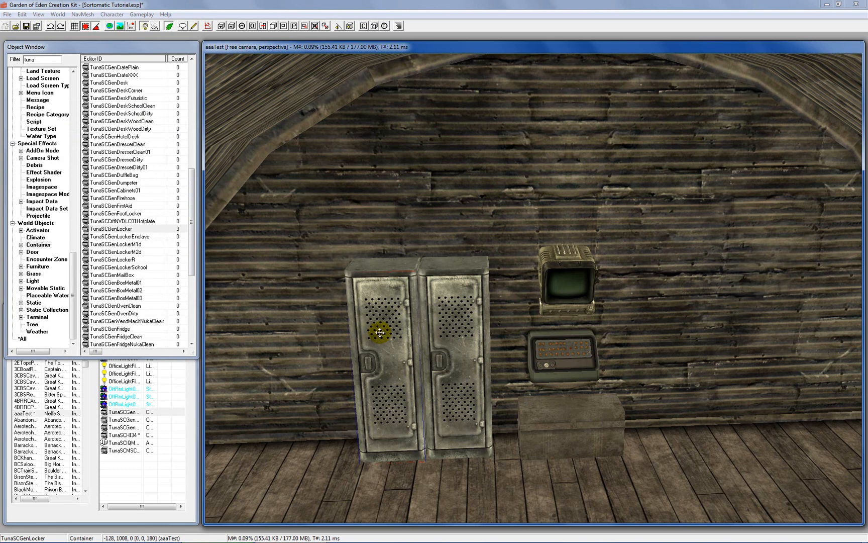
double_click(381, 332)
click(400, 228)
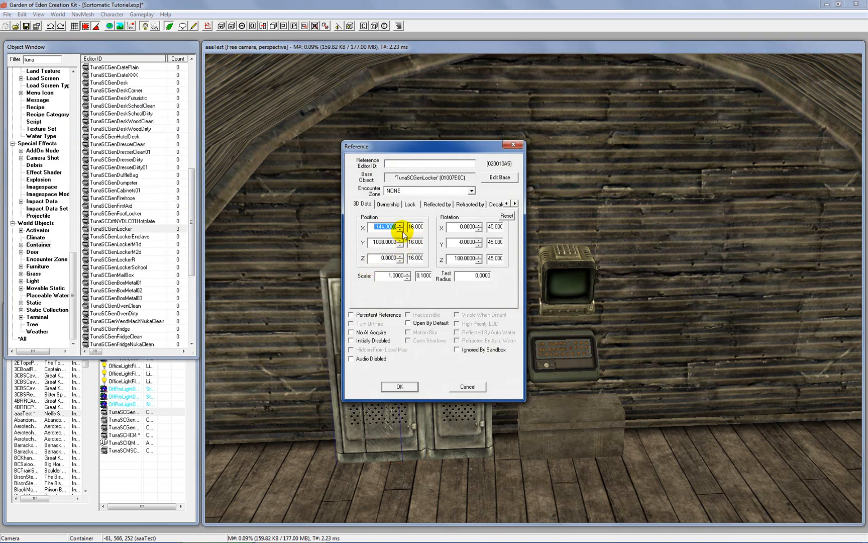
click(400, 228)
click(400, 228)
click(401, 386)
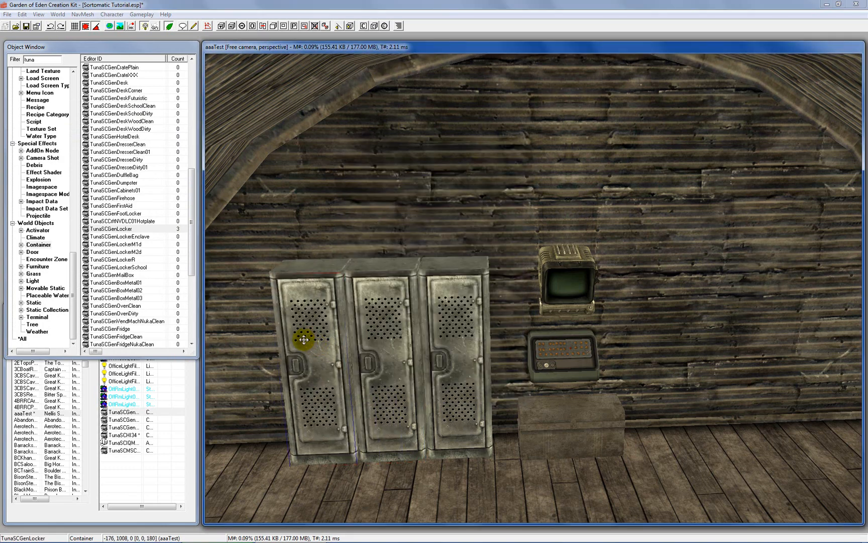
Step: Duplicate the third locker and set the new copy's X position to -224 to extend the row to four
key(ctrl+d)
double_click(304, 339)
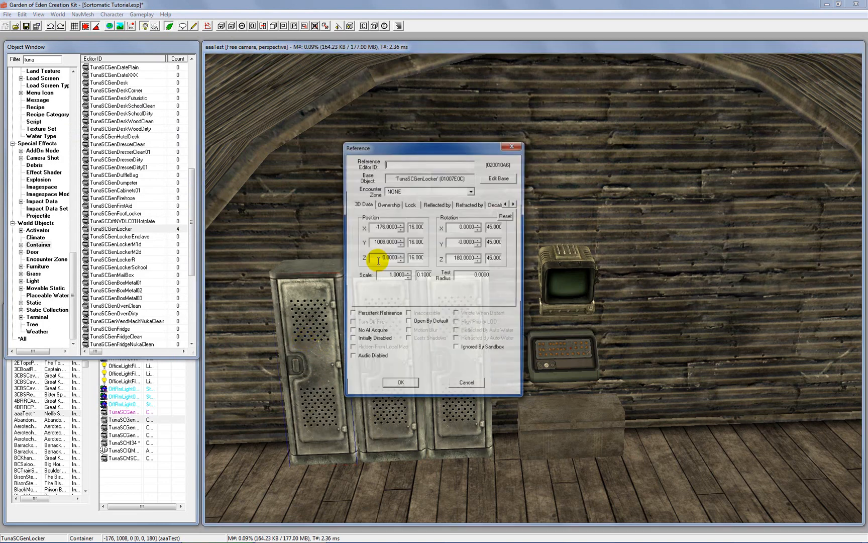
click(400, 229)
click(400, 229)
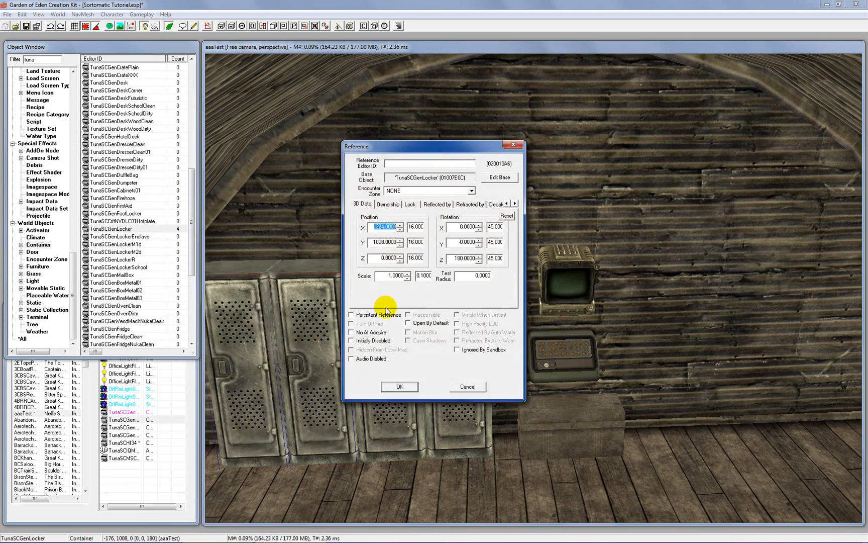
click(399, 386)
Step: Select all four lockers in the row and duplicate them together
middle_drag(328, 295, 289, 277)
drag(288, 278, 233, 264)
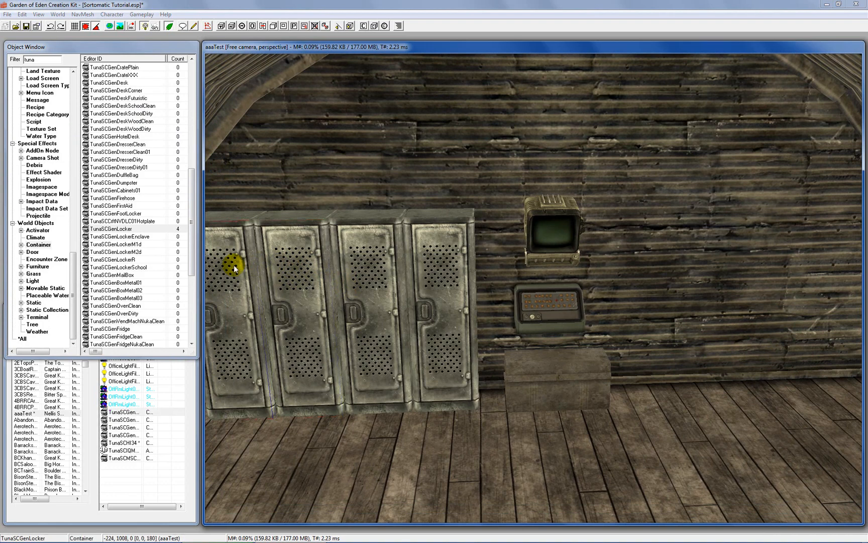
ctrl+click(288, 273)
ctrl+click(370, 275)
ctrl+click(431, 281)
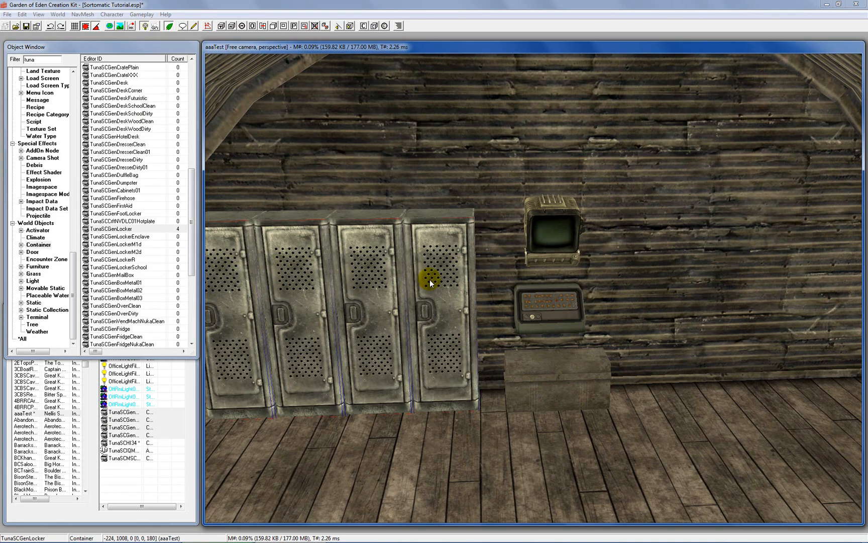
key(ctrl+d)
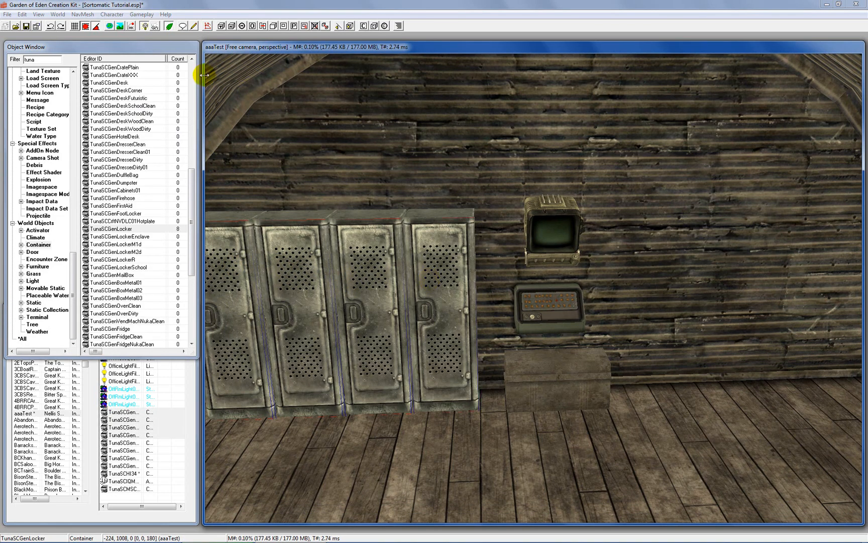
Step: Move the duplicated four-locker row along the back wall to the opposite side of the terminal, at about Y 1000
click(84, 26)
drag(287, 256, 809, 241)
scroll(796, 260, down, 5)
middle_drag(797, 260, 717, 254)
drag(626, 254, 634, 254)
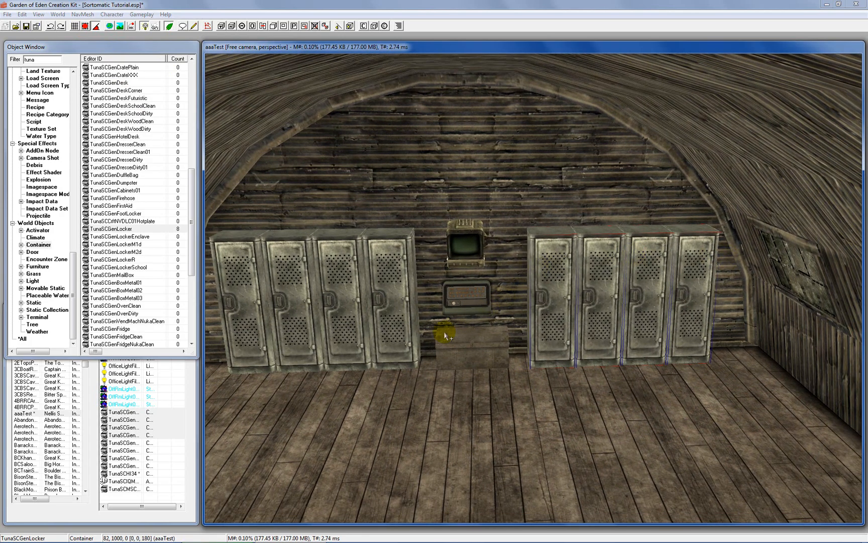
Step: Select the four original lockers and shift them together toward the terminal, placing the outermost at about X -208
shift+middle_drag(556, 328, 506, 299)
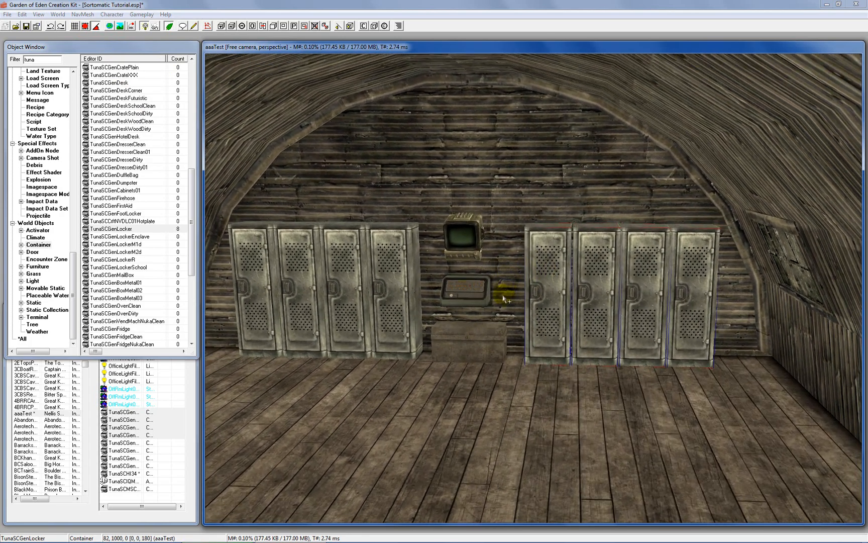
scroll(453, 293, up, 5)
scroll(450, 292, down, 3)
middle_drag(450, 292, 483, 298)
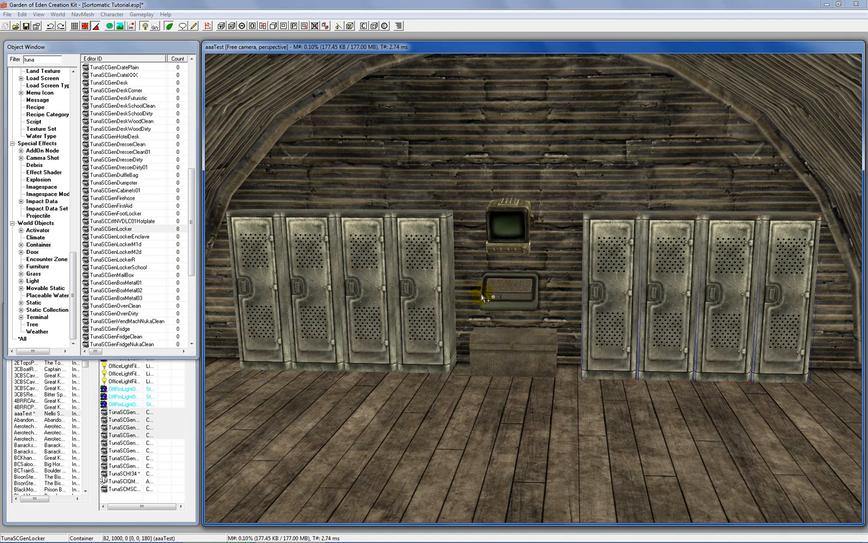
click(414, 283)
scroll(427, 283, up, 3)
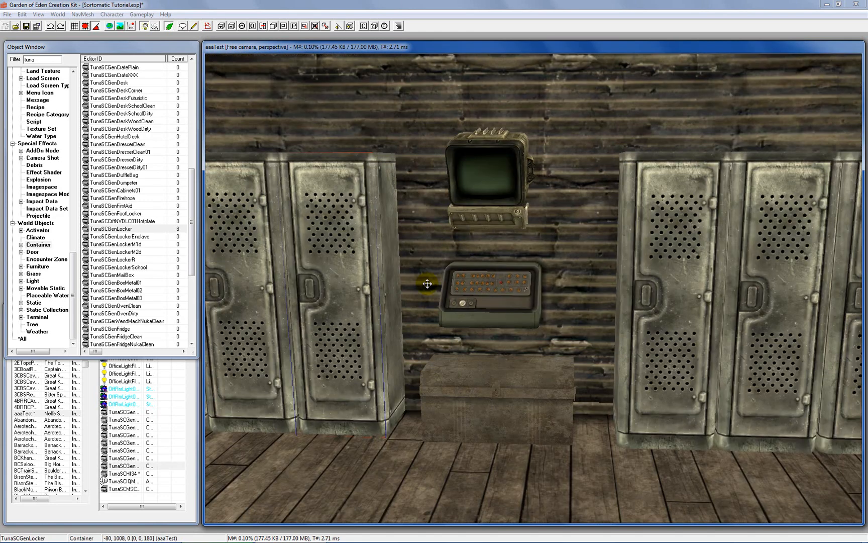
middle_drag(427, 284, 518, 305)
middle_drag(564, 303, 536, 304)
click(404, 297)
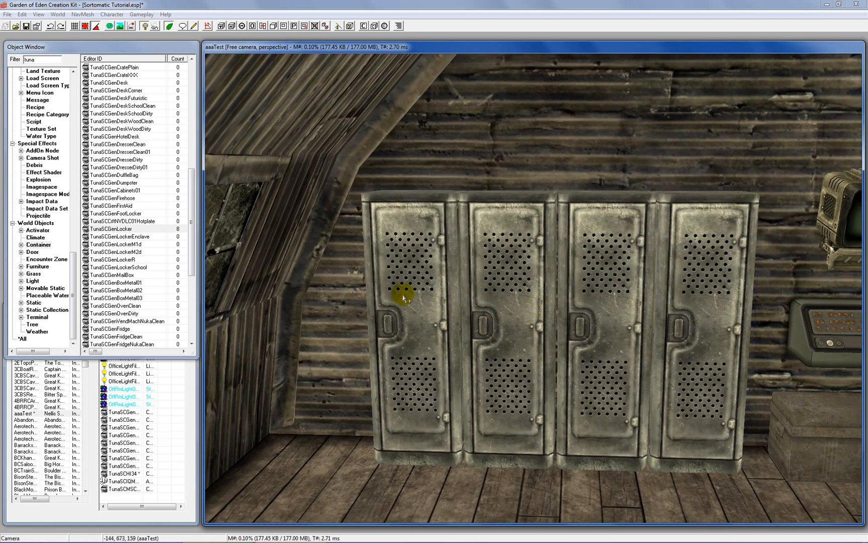
ctrl+click(497, 305)
ctrl+click(601, 303)
ctrl+click(688, 308)
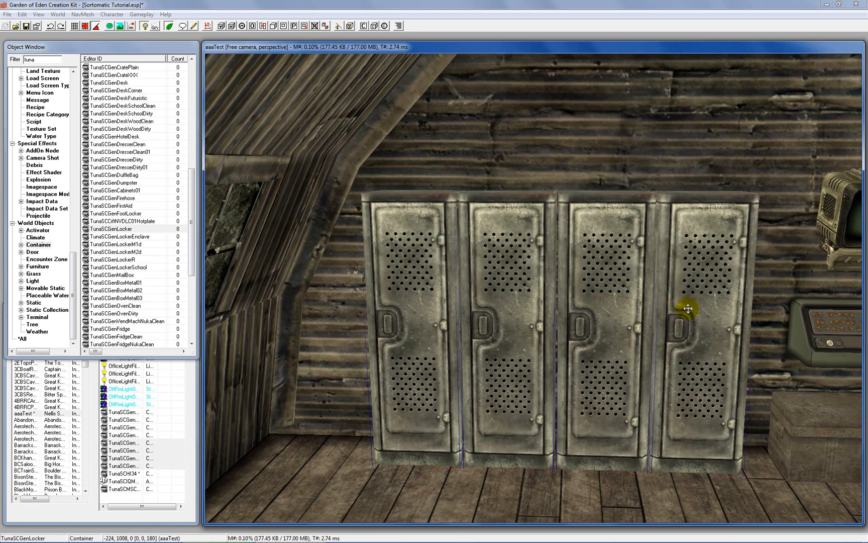
drag(685, 308, 696, 308)
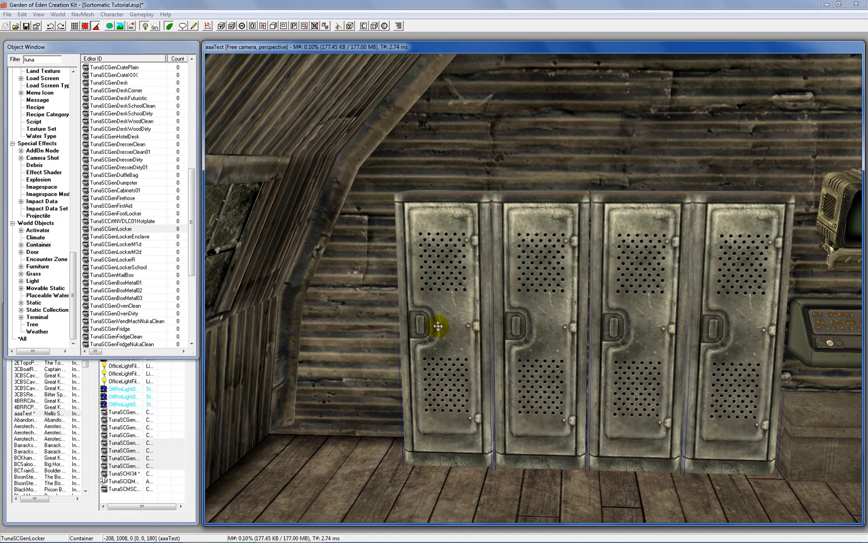
Step: Duplicate the outermost original locker and set the copy's X position to -255.5496, extending that row to five
scroll(673, 314, down, 5)
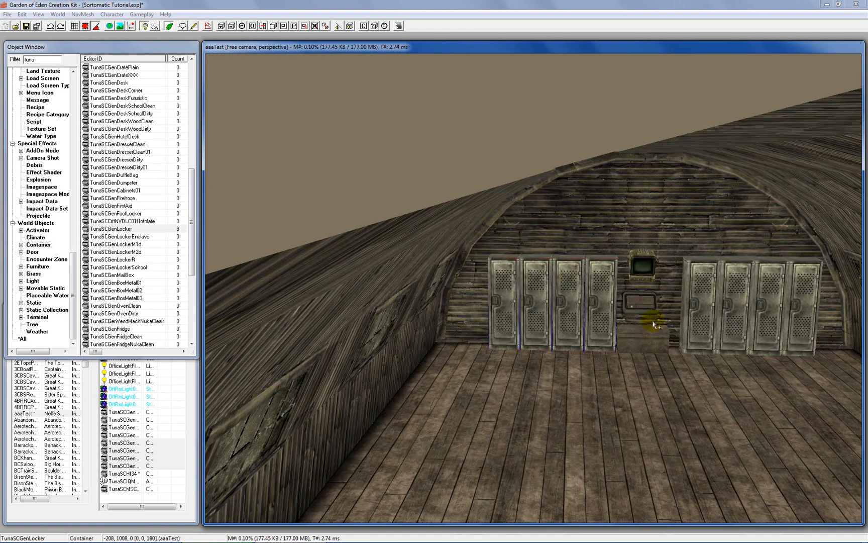
click(500, 274)
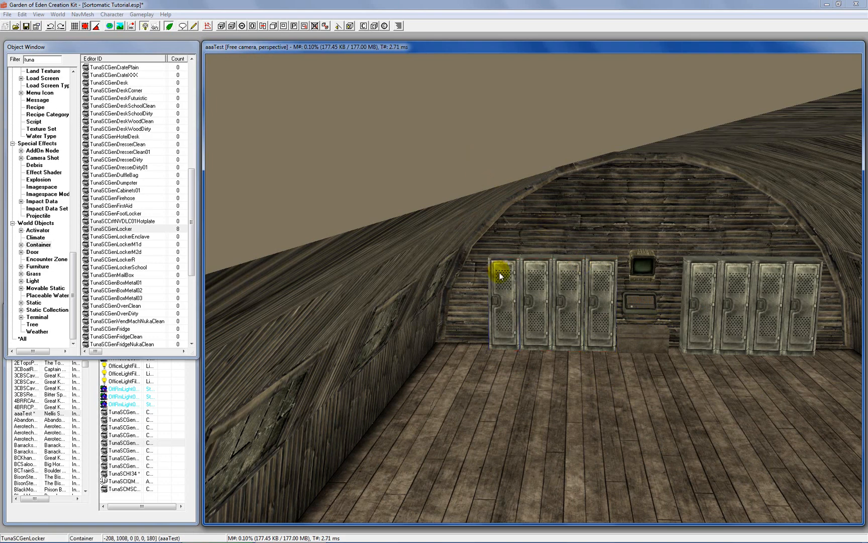
key(ctrl+d)
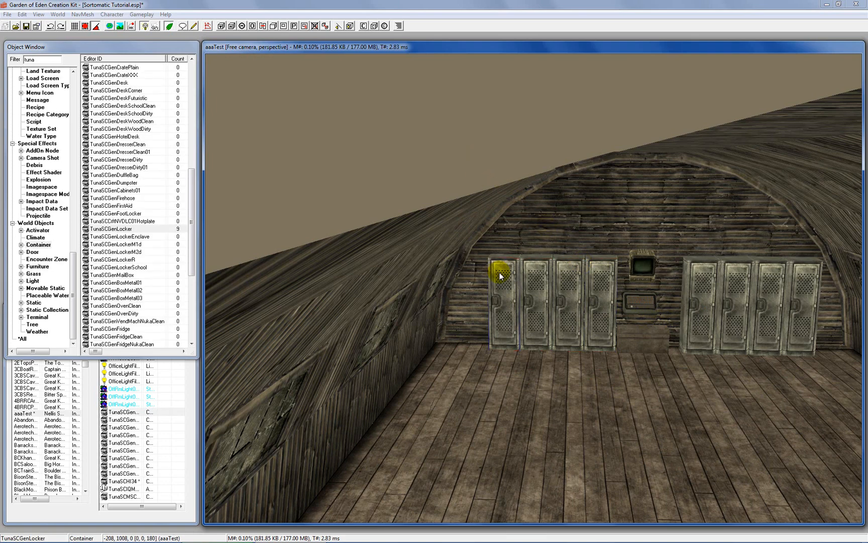
click(88, 26)
click(507, 291)
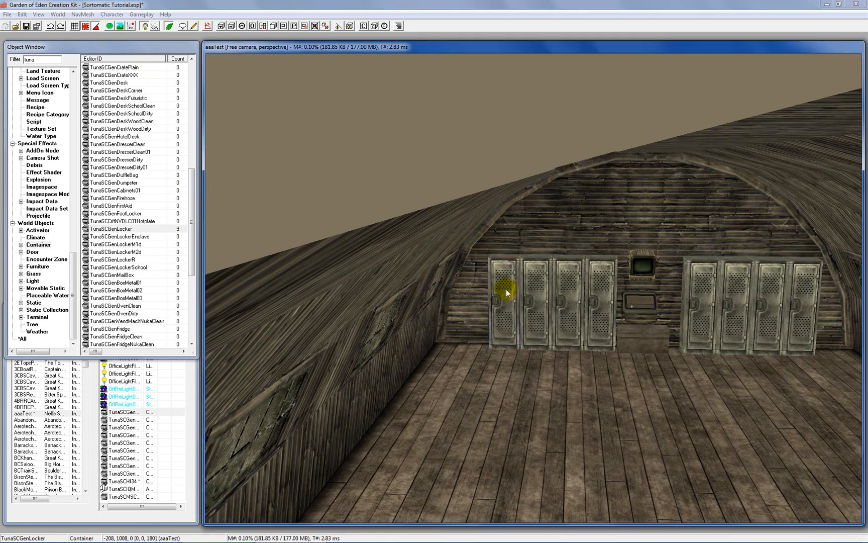
double_click(500, 280)
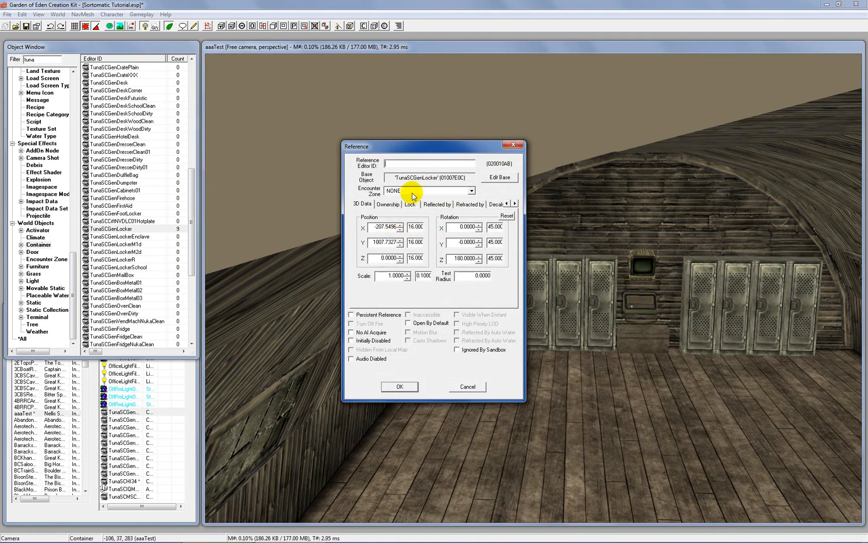
drag(377, 145, 189, 144)
click(212, 227)
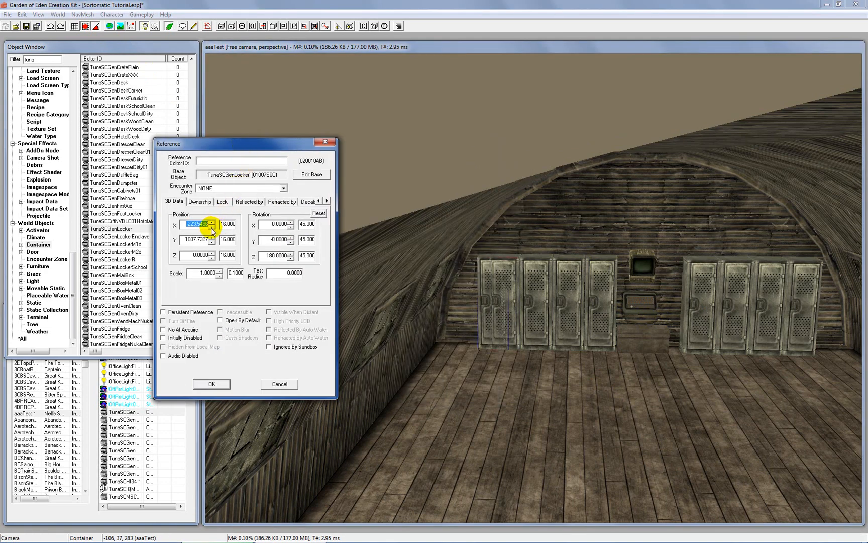
click(212, 227)
click(211, 227)
click(221, 383)
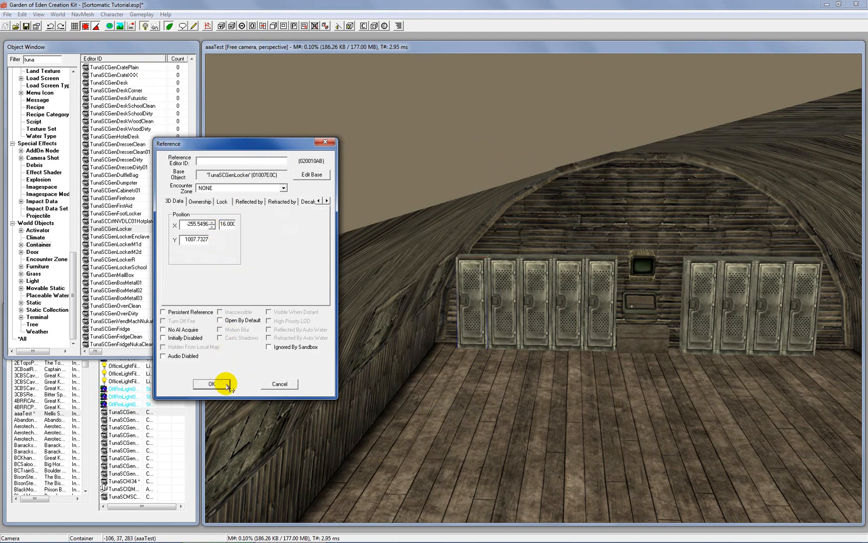
Step: Select the four lockers across from the extended row and shift them together toward the terminal, with the outermost at about X 209
click(475, 302)
scroll(458, 292, up, 6)
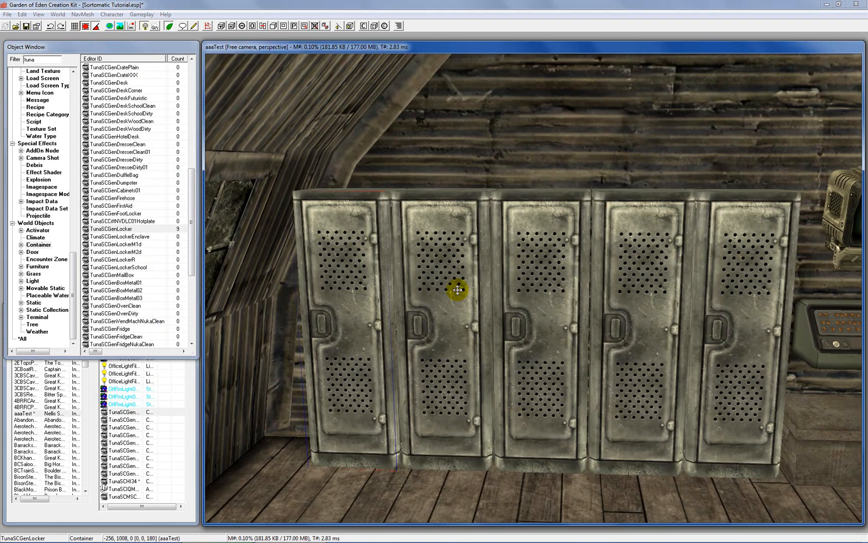
middle_drag(578, 299, 353, 301)
scroll(494, 298, down, 5)
middle_drag(493, 299, 523, 298)
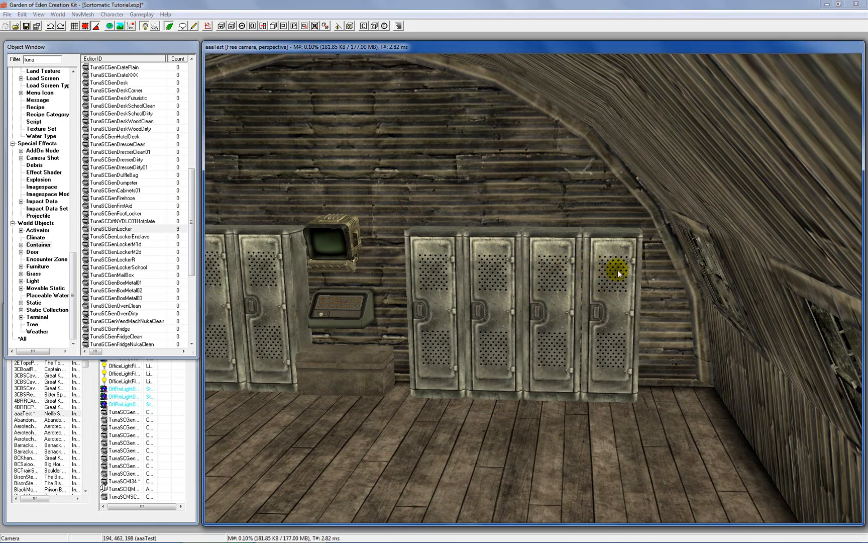
ctrl+click(558, 266)
ctrl+click(491, 255)
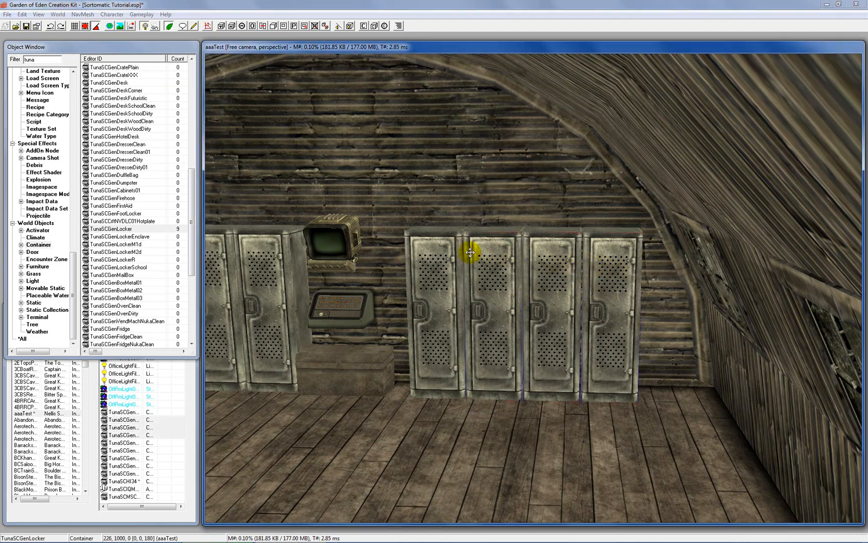
ctrl+click(434, 253)
drag(437, 253, 423, 250)
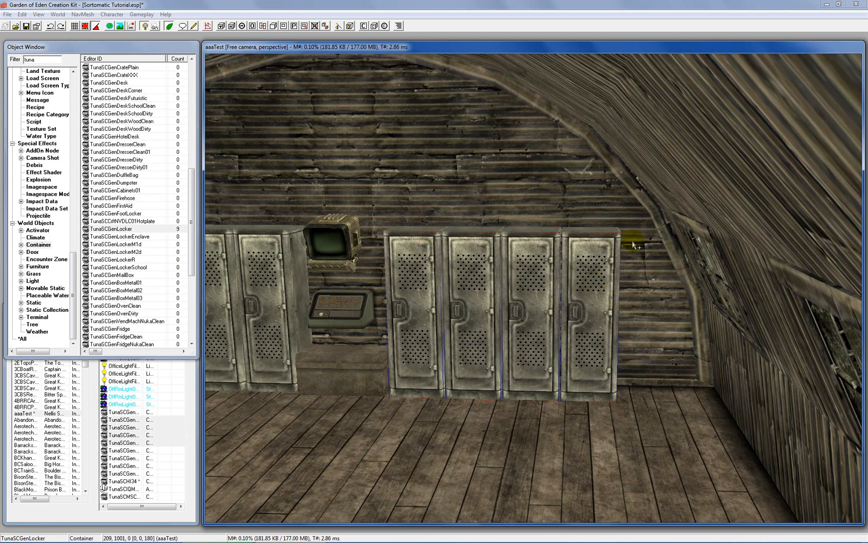
Step: Duplicate the outermost locker of the shifted row and set the copy's X position to about 255.66 to extend the row to five
scroll(632, 242, down, 5)
scroll(583, 241, up, 5)
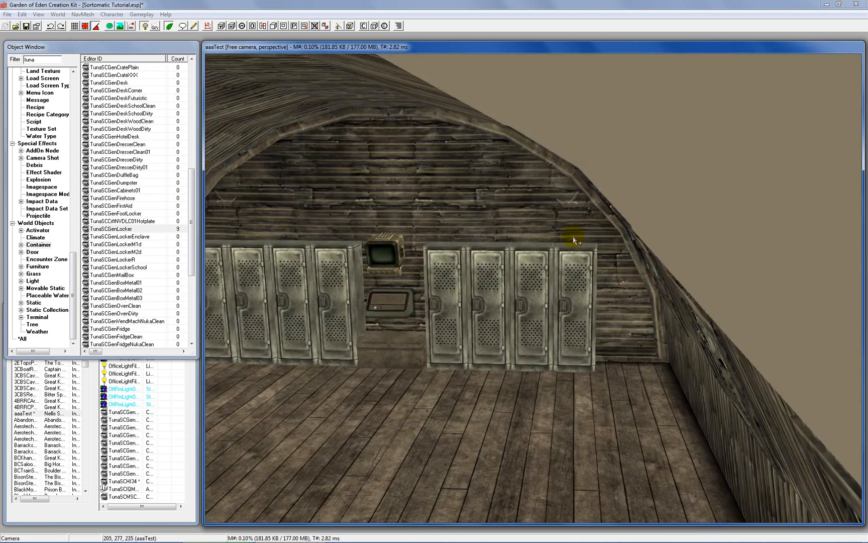
key(ctrl+d)
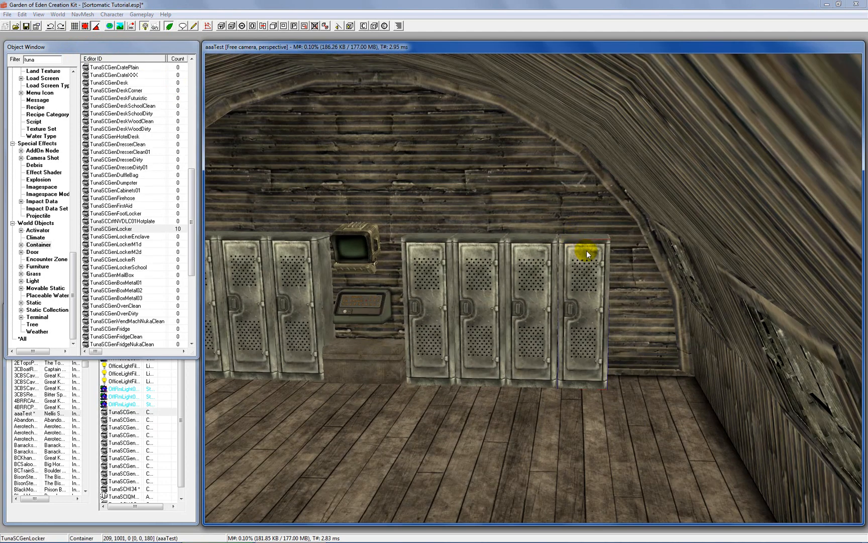
double_click(581, 250)
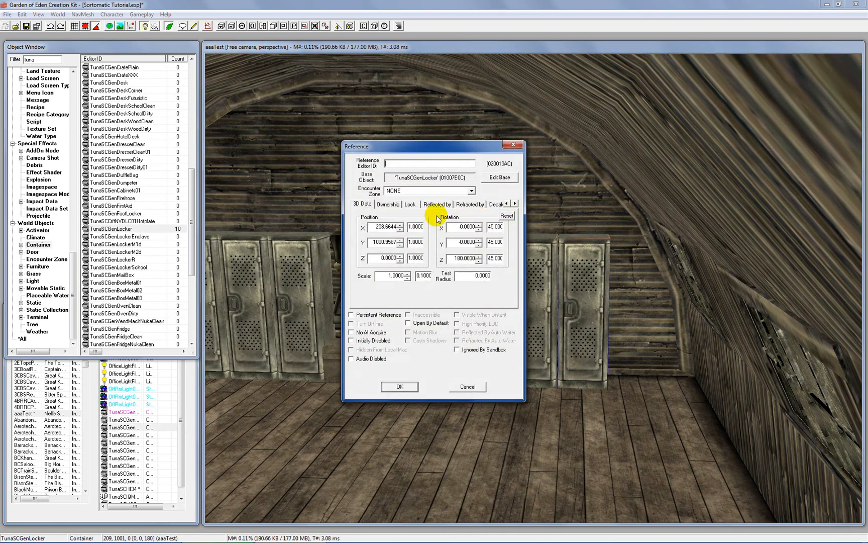
click(400, 229)
drag(402, 231, 402, 230)
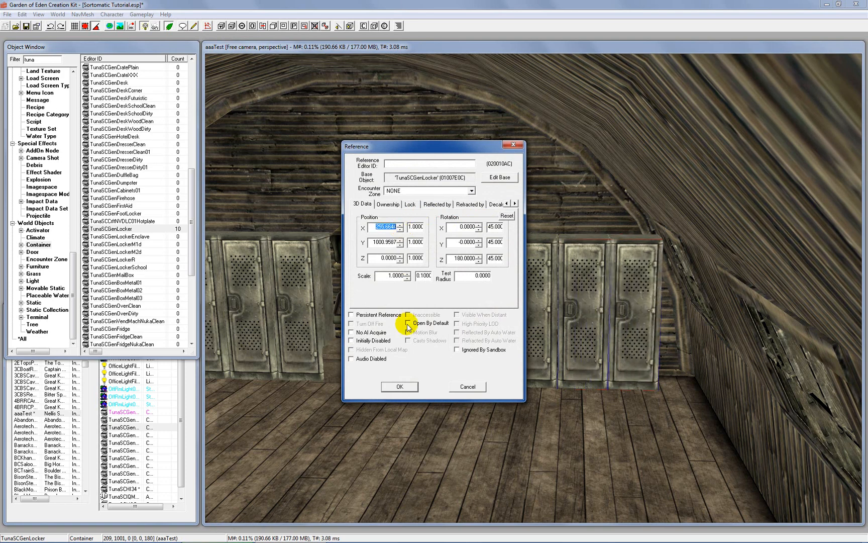
click(400, 386)
Step: Review both five-locker rows, the Master Sorting Computer between them and the empty windowed side wall
scroll(539, 327, down, 5)
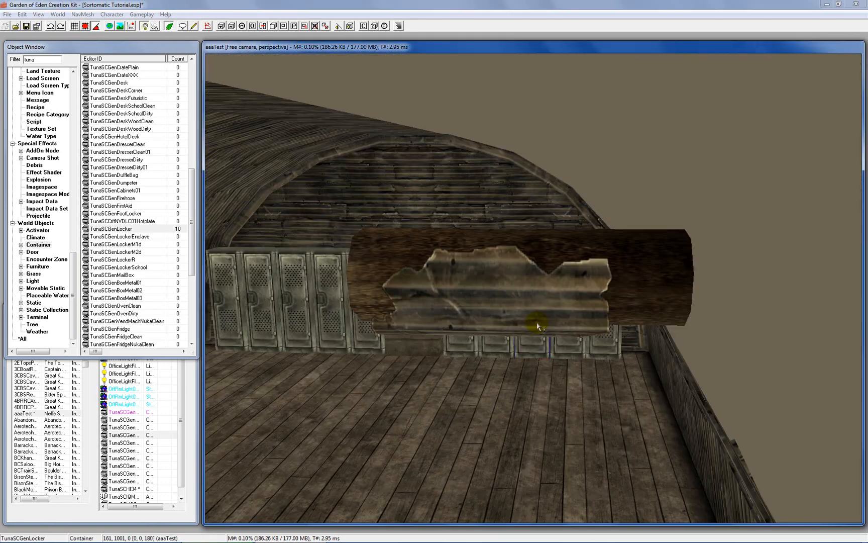
middle_drag(544, 323, 632, 304)
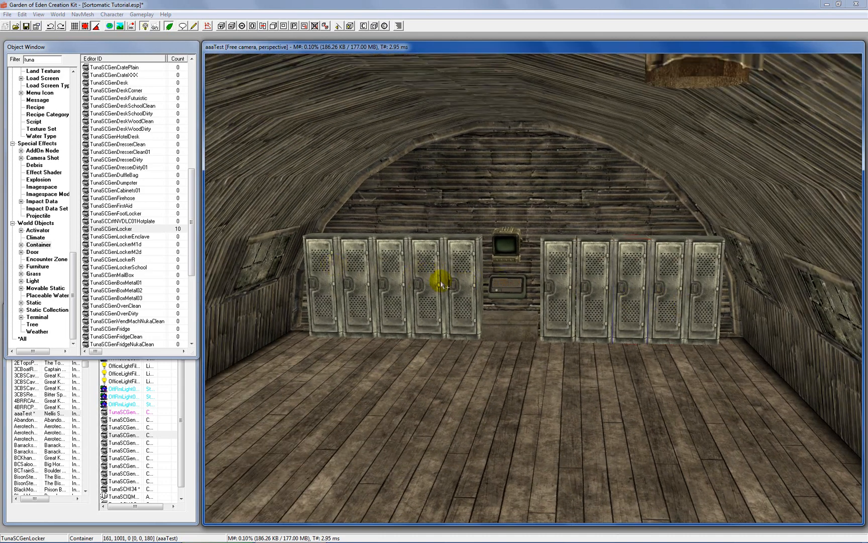
click(560, 289)
click(498, 250)
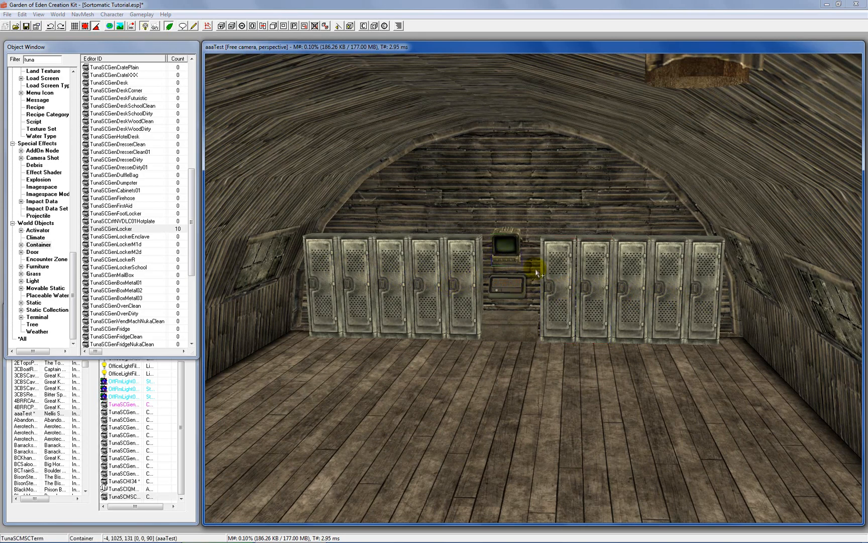
shift+middle_drag(536, 268, 466, 270)
scroll(456, 323, up, 3)
scroll(476, 344, up, 3)
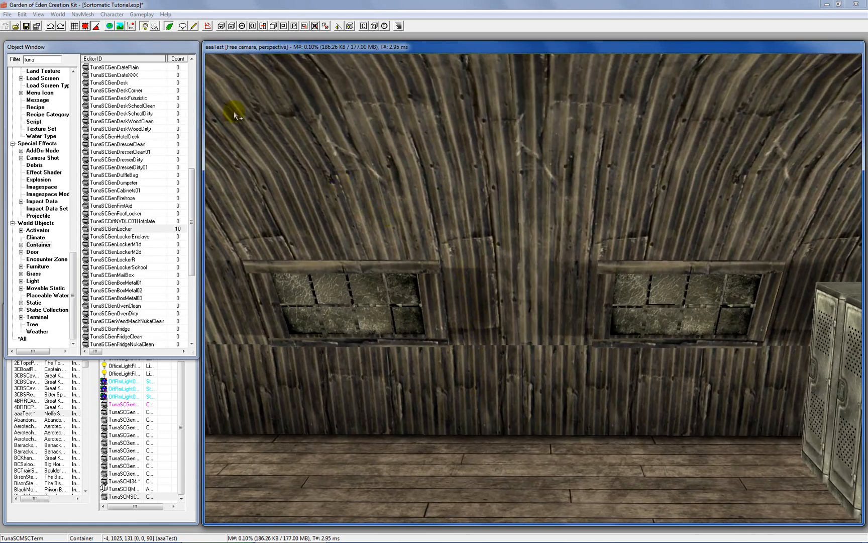
Step: Widen the object list and preview the TunaSCGenLocker and TunaSCGenLockerM1d container models
click(108, 48)
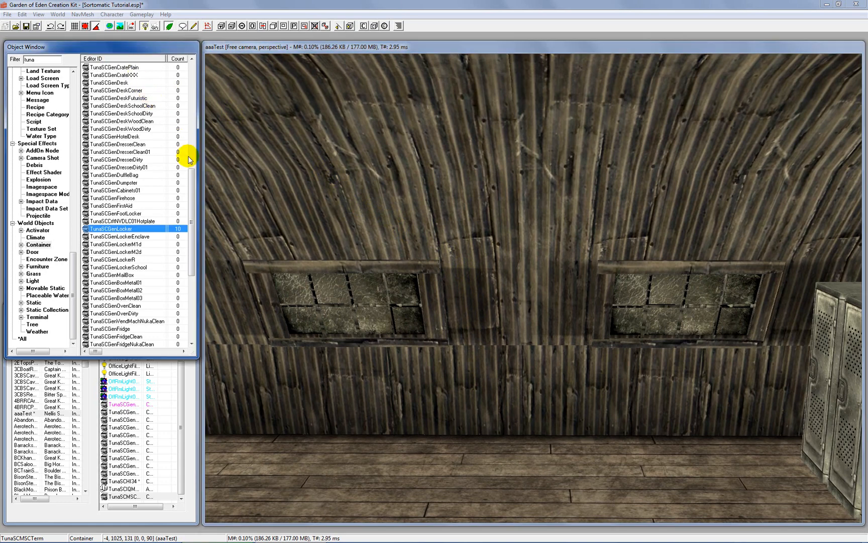
drag(199, 162, 446, 189)
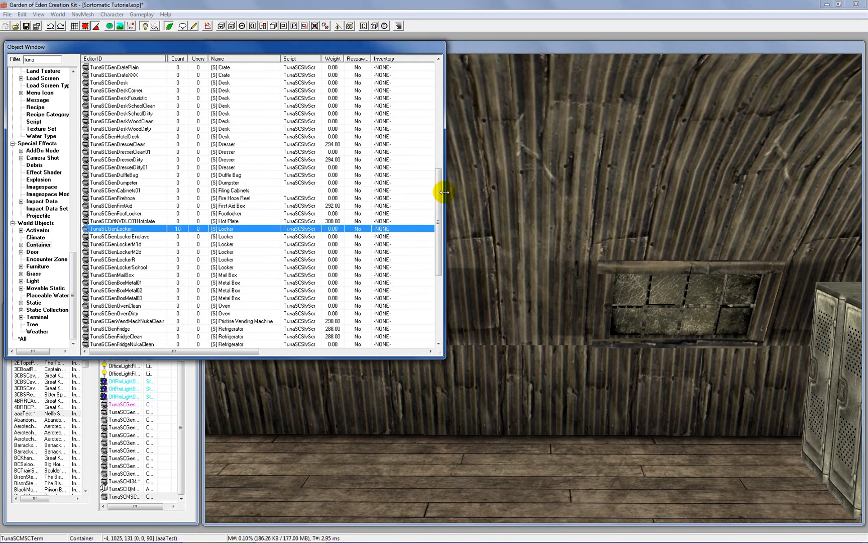
right_click(234, 235)
click(253, 263)
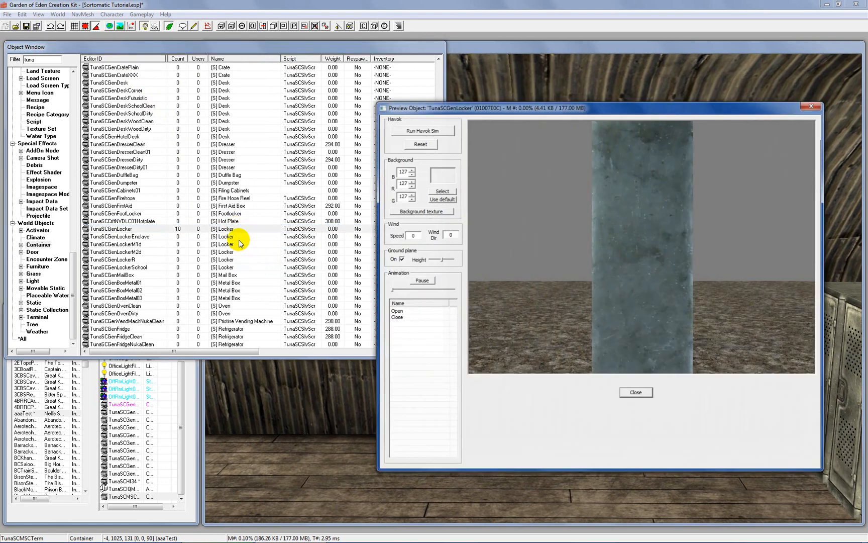
click(238, 244)
scroll(561, 278, up, 5)
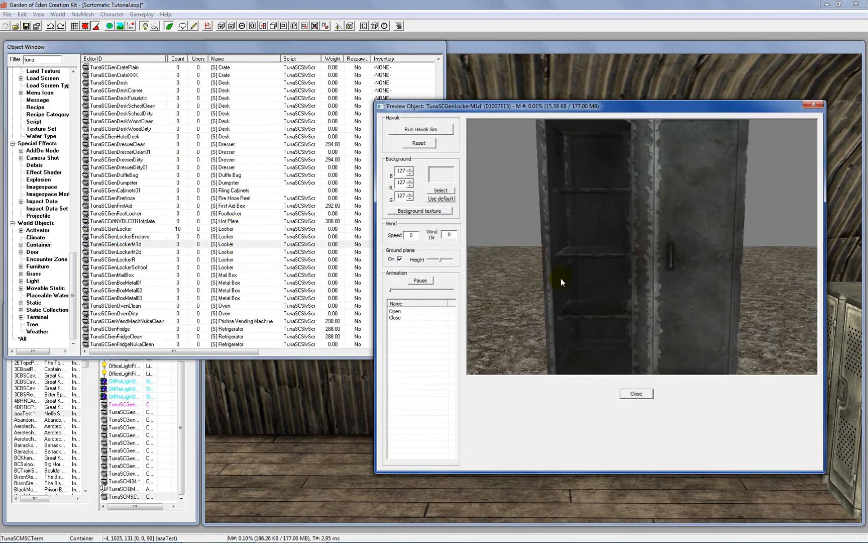
click(805, 109)
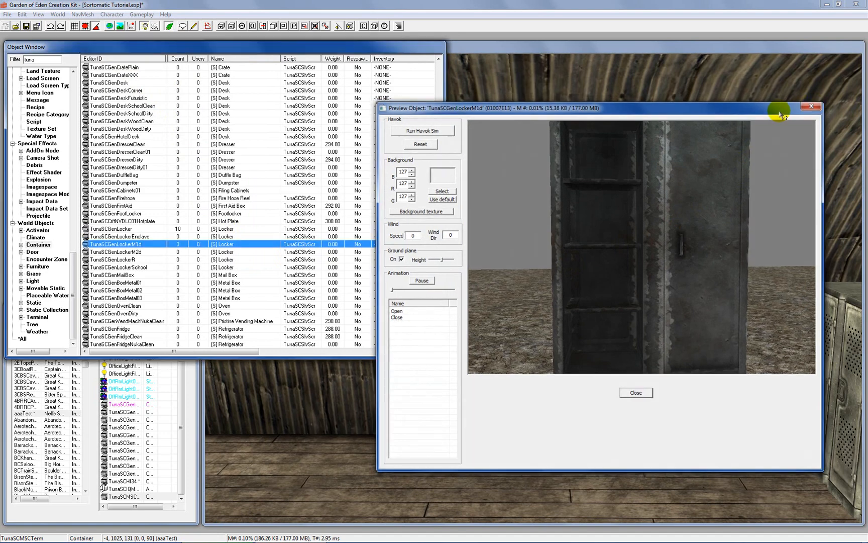
Step: Place a TunaSCGenLockerM1d container in the cell near the windowed side wall and drop it to the floor
drag(445, 199, 314, 199)
drag(84, 245, 353, 316)
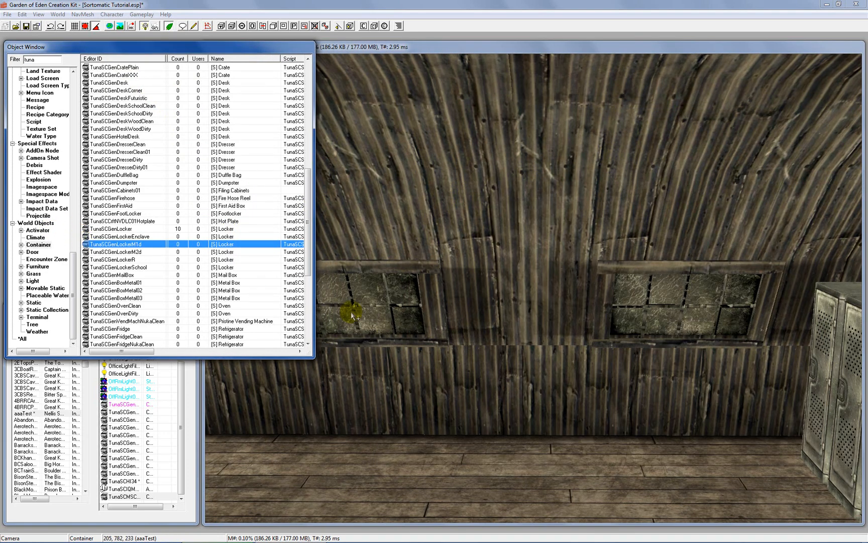
drag(493, 454, 493, 454)
drag(535, 420, 553, 326)
key(f)
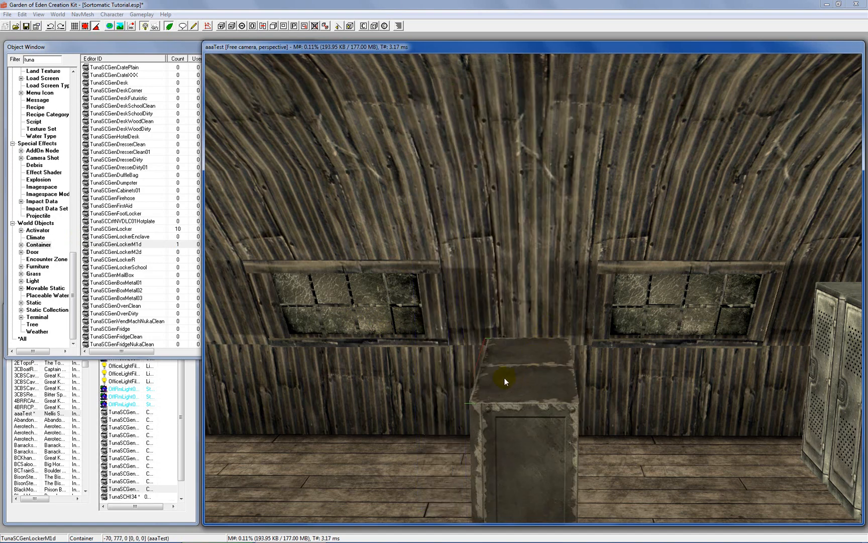
Step: Rotate the TunaSCGenLockerM1d cabinet to -90 degrees about Z and move it back between the windows to about X -249, Y 763
right_drag(466, 355, 325, 357)
drag(529, 401, 523, 146)
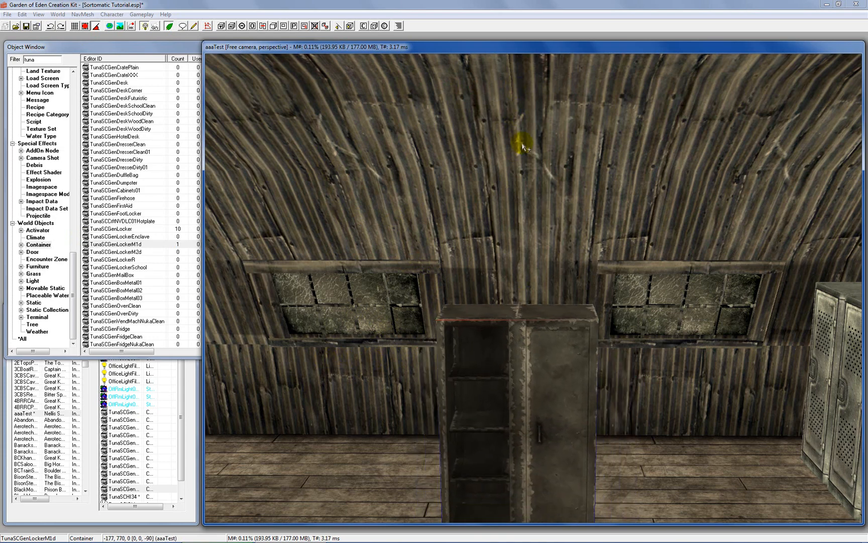
drag(536, 352, 527, 175)
click(498, 330)
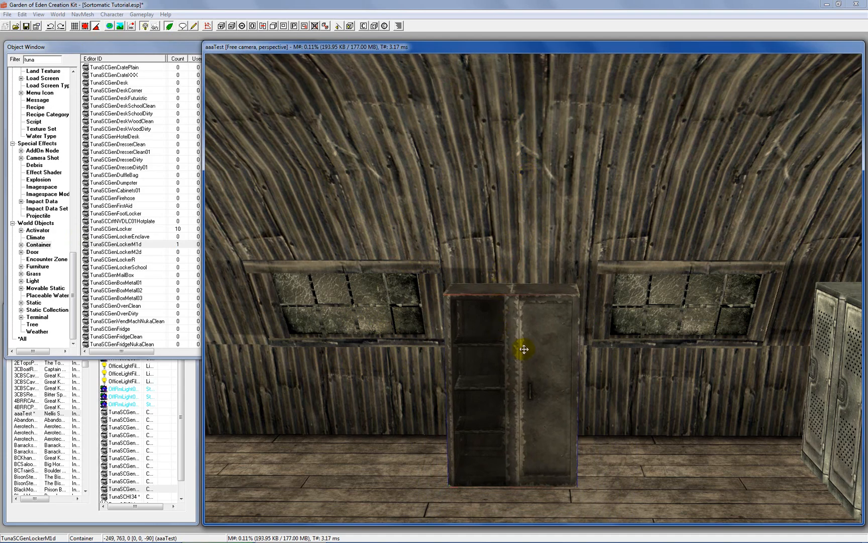
Step: Examine the name and script of the placed cabinet's base container without changing them
shift+middle_drag(522, 349, 537, 362)
double_click(544, 350)
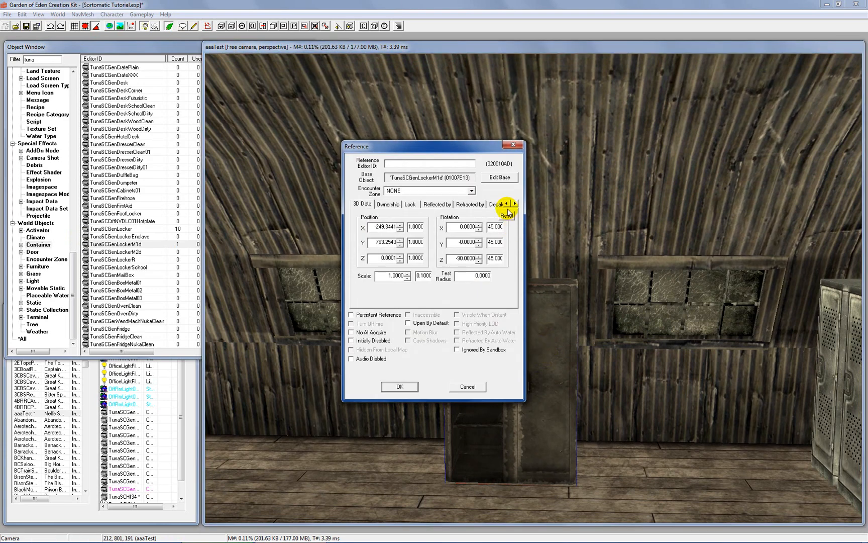
click(499, 177)
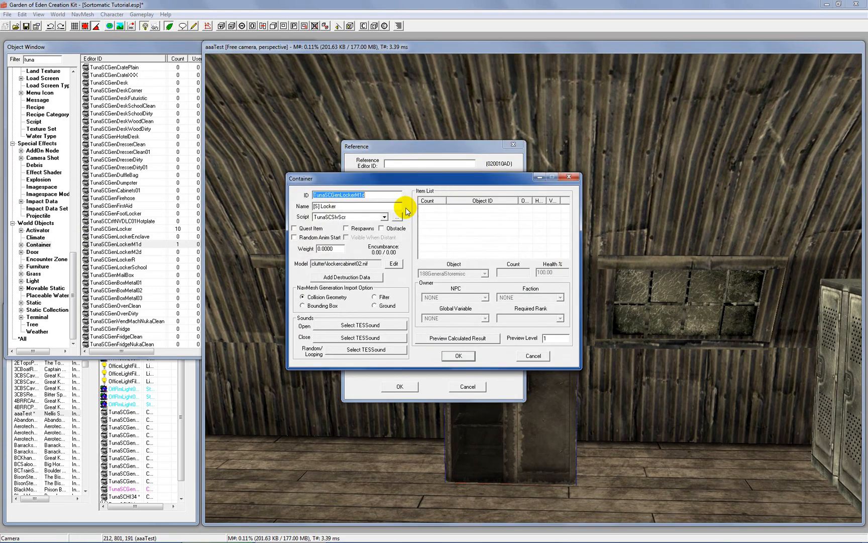
drag(346, 206, 299, 203)
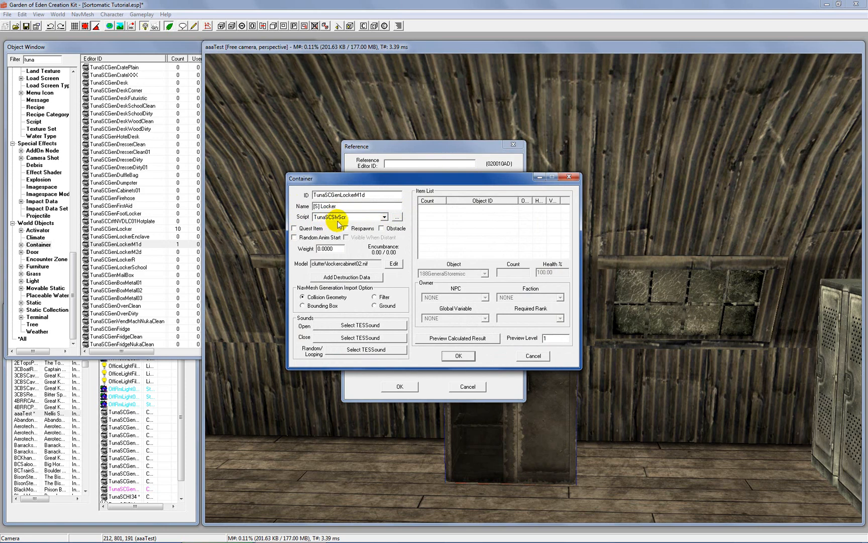
click(456, 357)
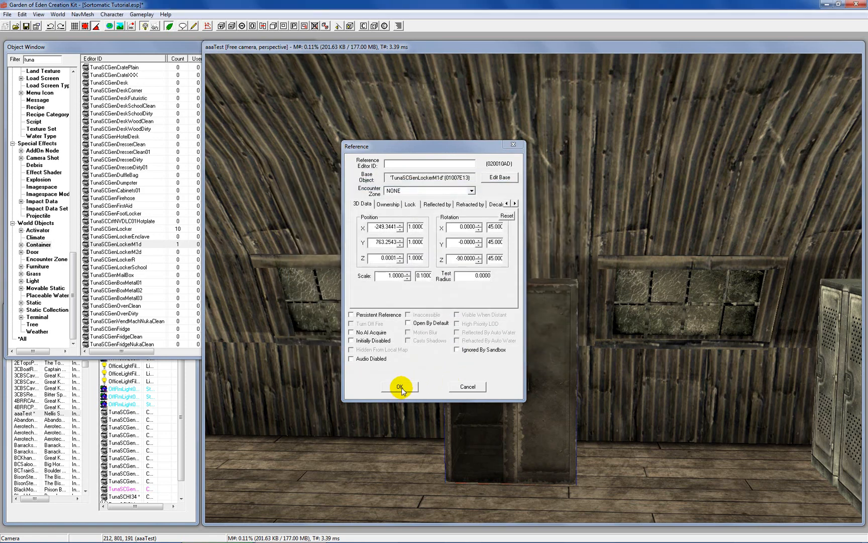
click(401, 388)
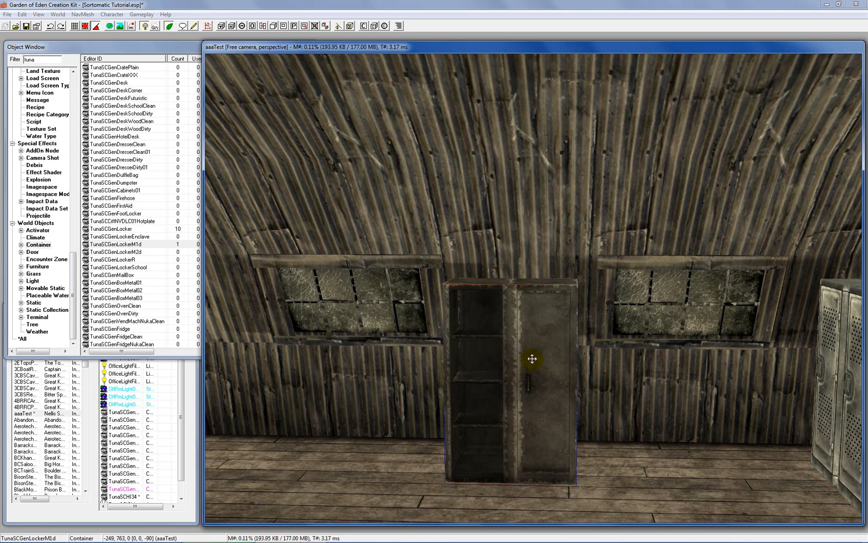
Step: Inspect the cabinet's open shelves and preview the TunaSCGenBoxMetal01 container model
shift+middle_drag(532, 358, 626, 358)
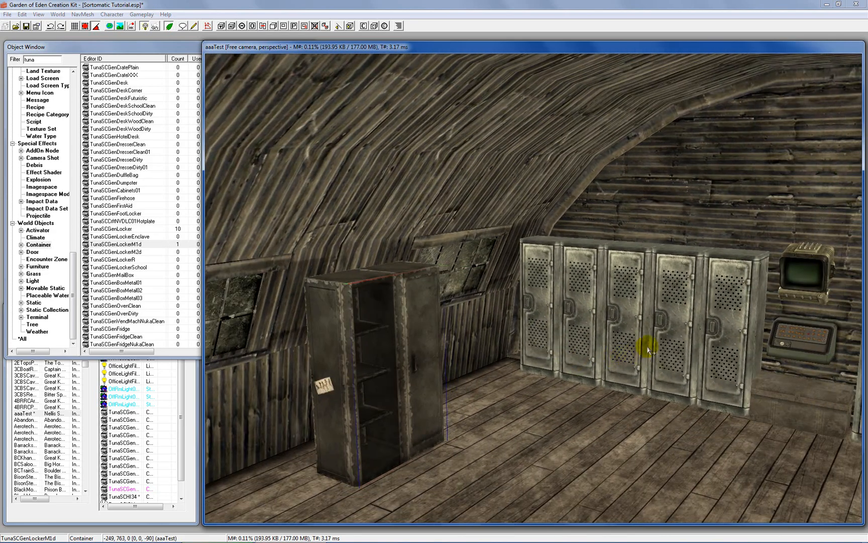
scroll(648, 350, down, 3)
shift+middle_drag(737, 347, 498, 283)
scroll(410, 315, up, 5)
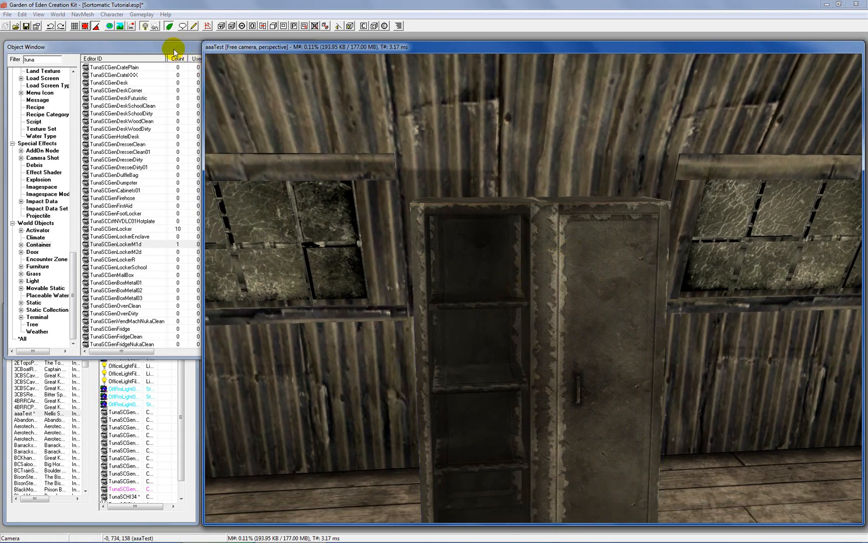
click(171, 44)
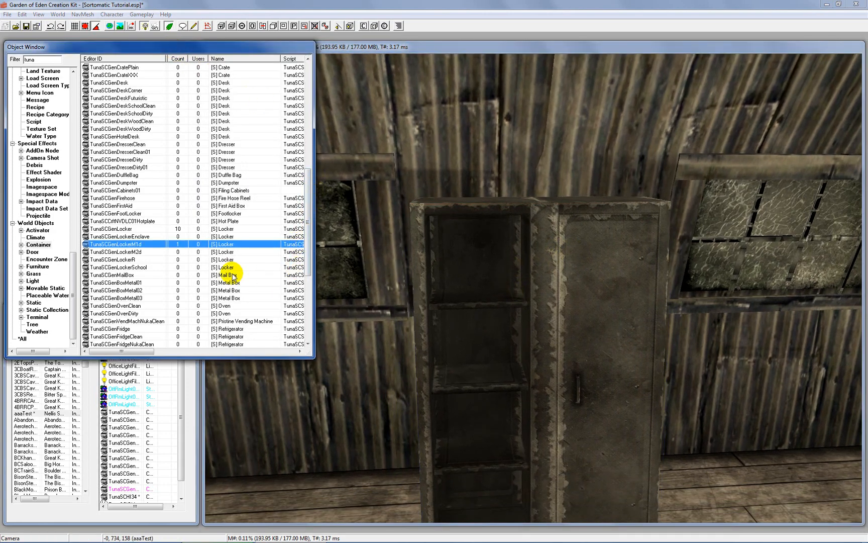
click(227, 283)
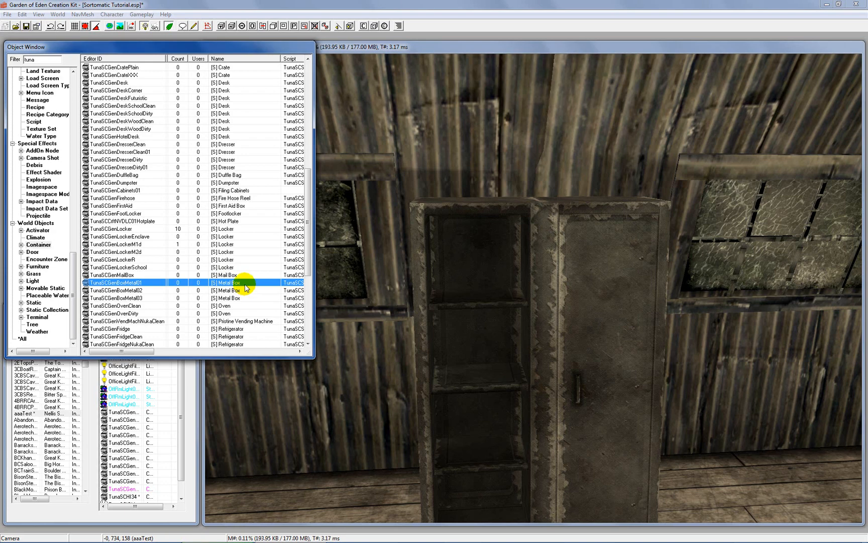
right_click(246, 284)
click(269, 321)
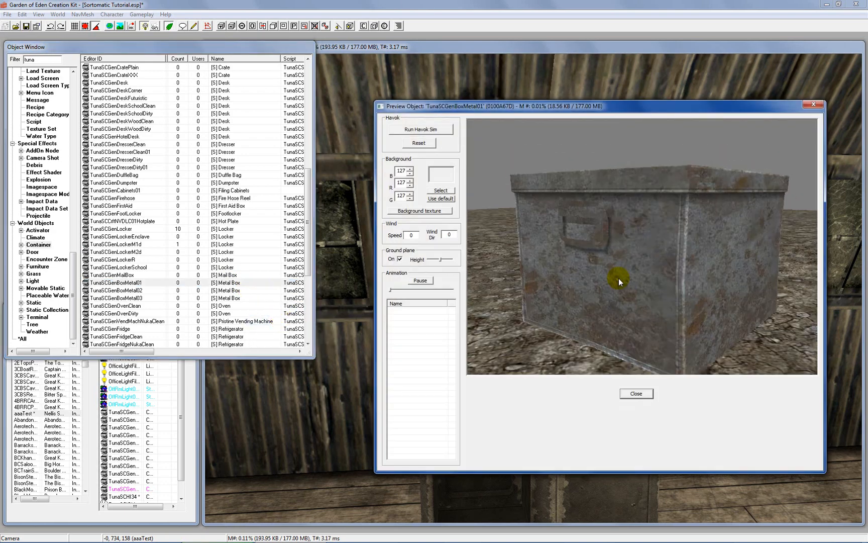
click(809, 106)
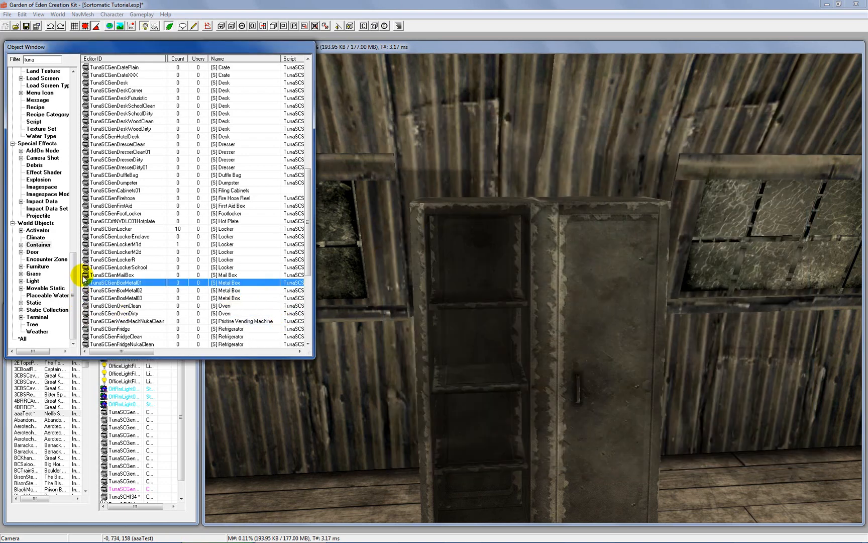
Step: Place a TunaSCGenBoxMetal01 container at the cabinet's open top shelf and set its scale to 0.7
drag(86, 284, 472, 124)
double_click(470, 252)
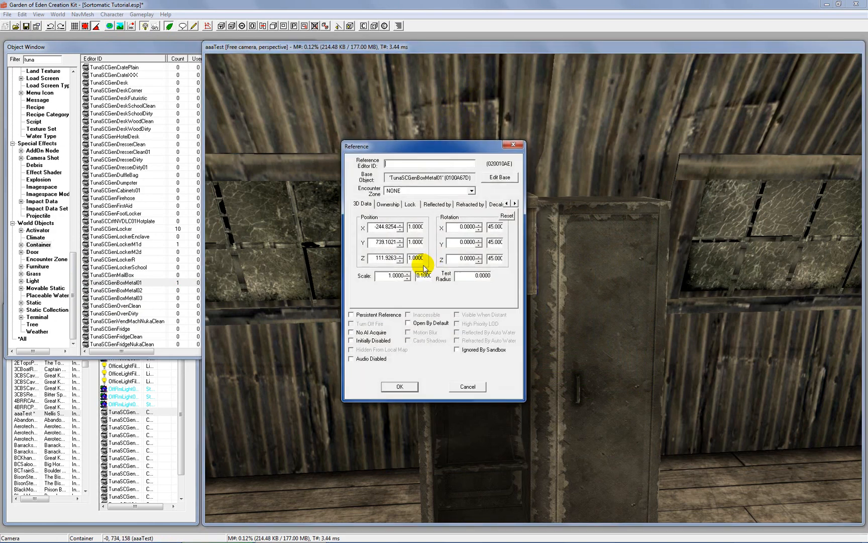
double_click(392, 275)
text(0.7)
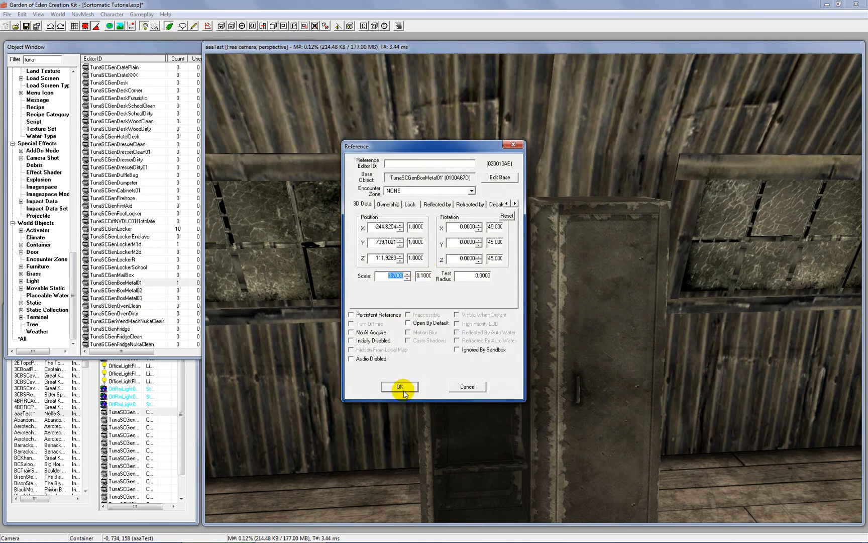
click(399, 387)
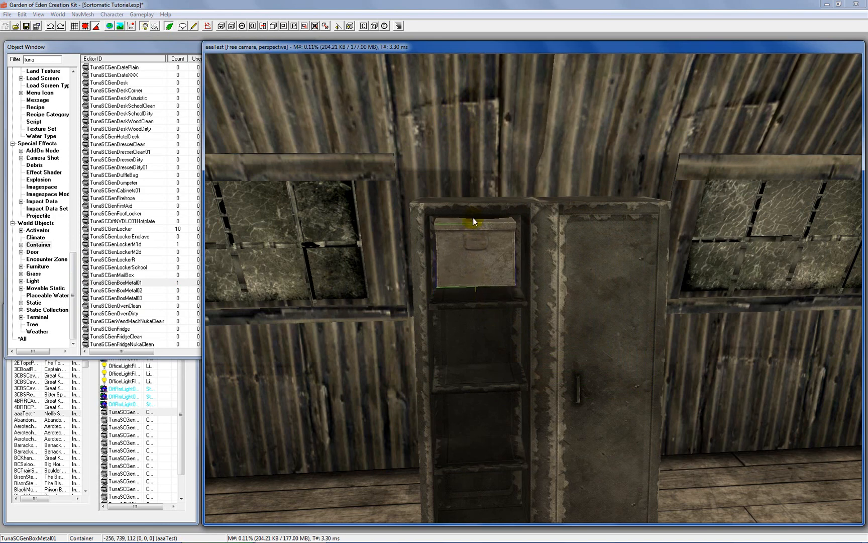
Step: Center the metal box in the top compartment and drop it onto the shelf at about X -247, Y 741, Z 107
drag(473, 218, 474, 256)
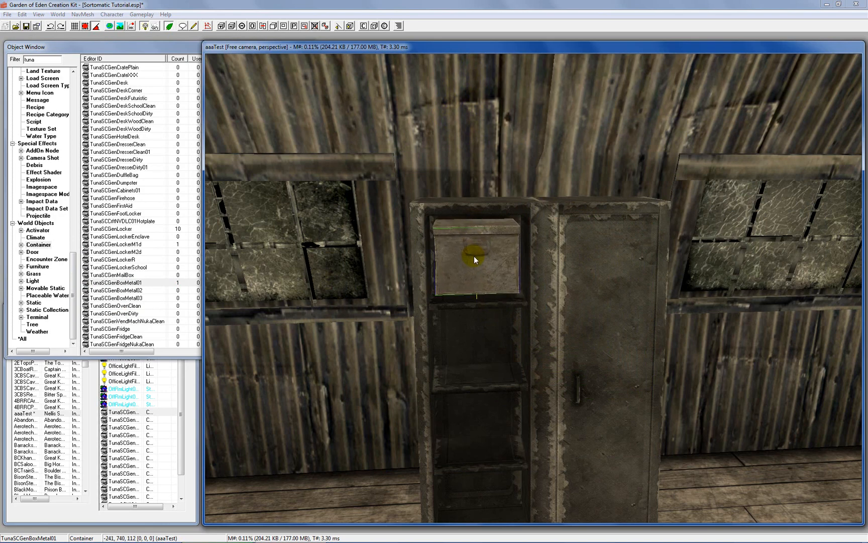
key(f)
shift+middle_drag(465, 284, 490, 301)
drag(491, 302, 487, 294)
shift+middle_drag(488, 293, 273, 192)
shift+middle_drag(429, 269, 389, 275)
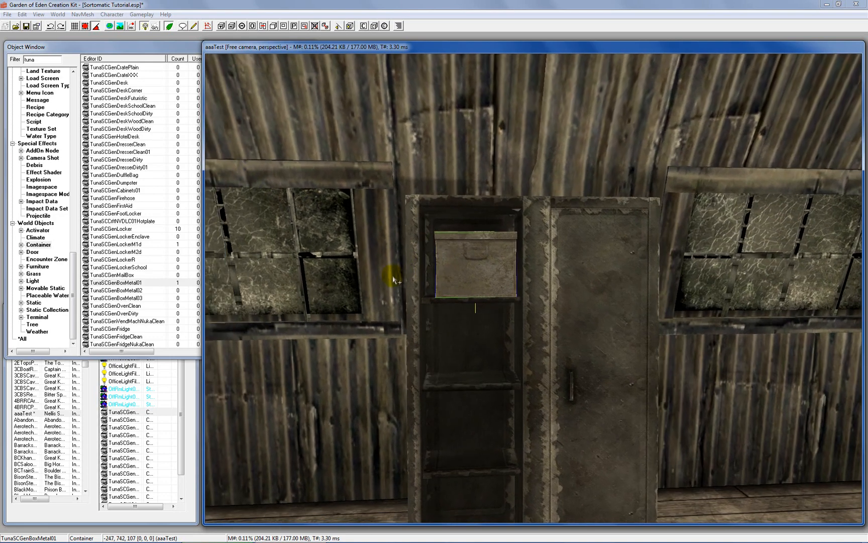
scroll(411, 291, up, 5)
drag(423, 267, 420, 270)
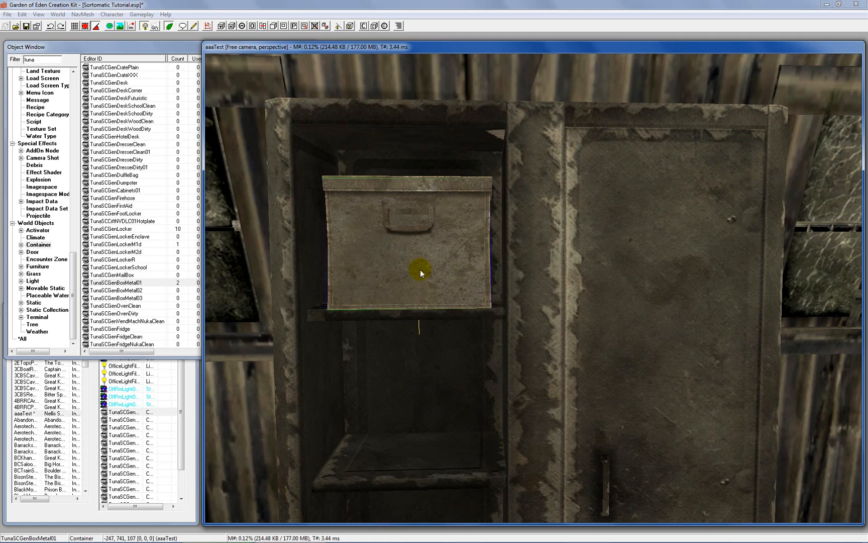
Step: Duplicate the top metal box and drop the copy onto the second shelf at about Z 74
key(ctrl+d)
drag(418, 261, 413, 443)
key(f)
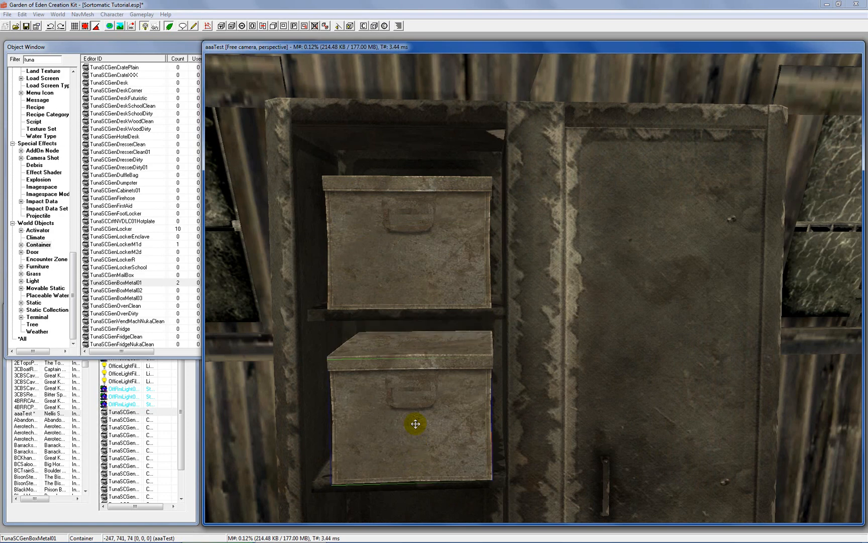
Step: Duplicate the second metal box and drop the copy onto the third shelf at about Z 41
scroll(412, 422, down, 5)
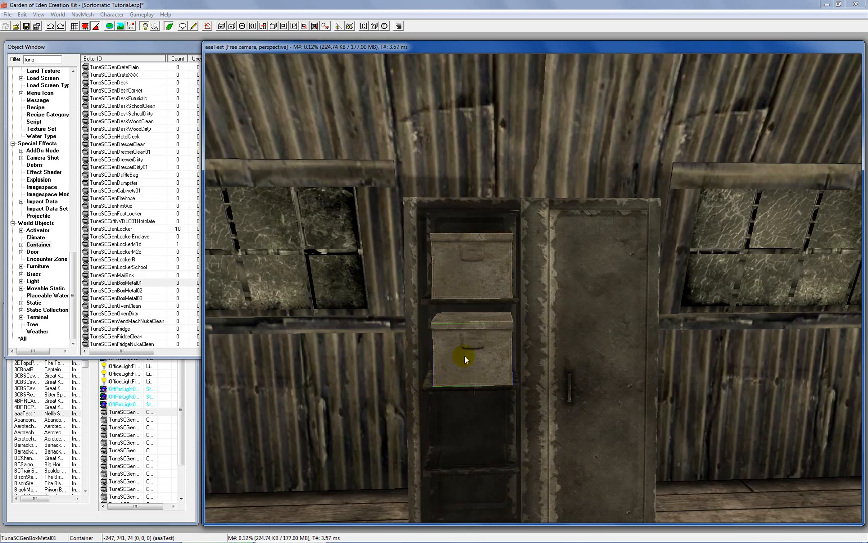
key(ctrl+d)
drag(464, 355, 454, 468)
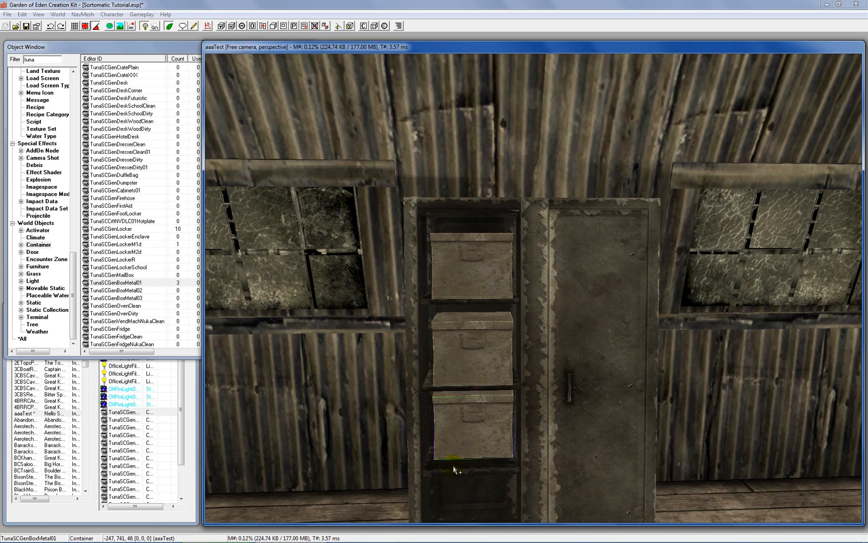
key(f)
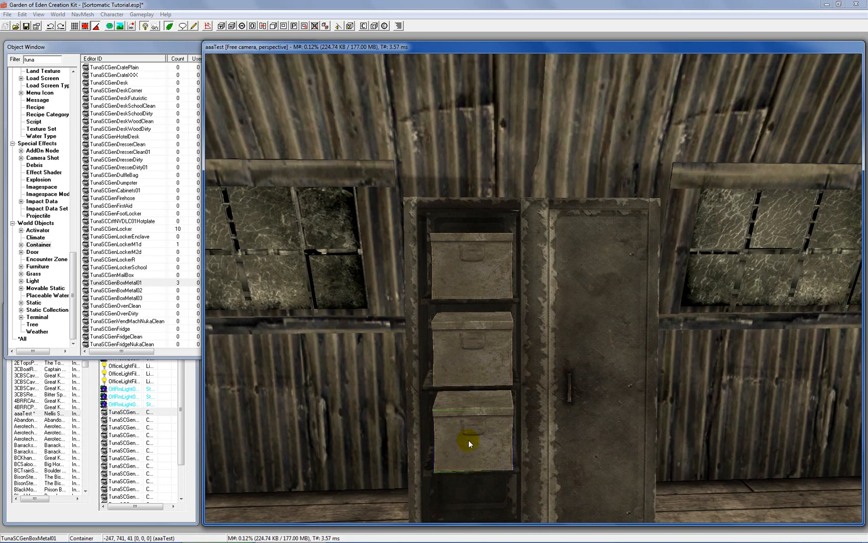
Step: Duplicate the third metal box and set the copy in the cabinet's bottom compartment at about Z 8
key(ctrl+d)
drag(469, 428, 476, 507)
scroll(494, 434, up, 5)
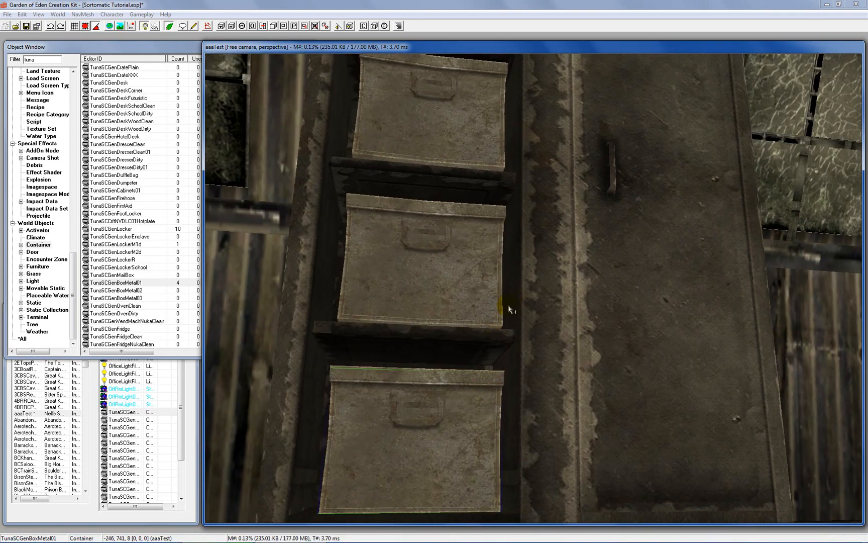
shift+middle_drag(509, 309, 480, 479)
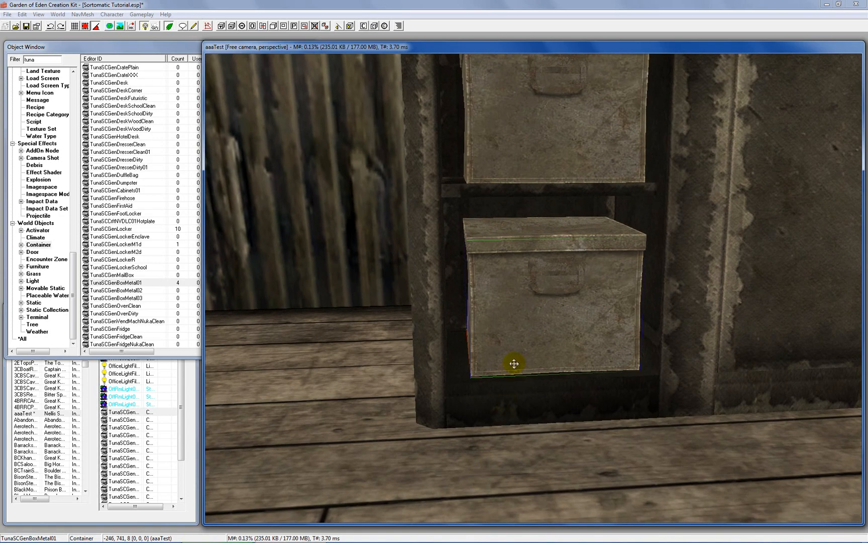
scroll(516, 364, down, 4)
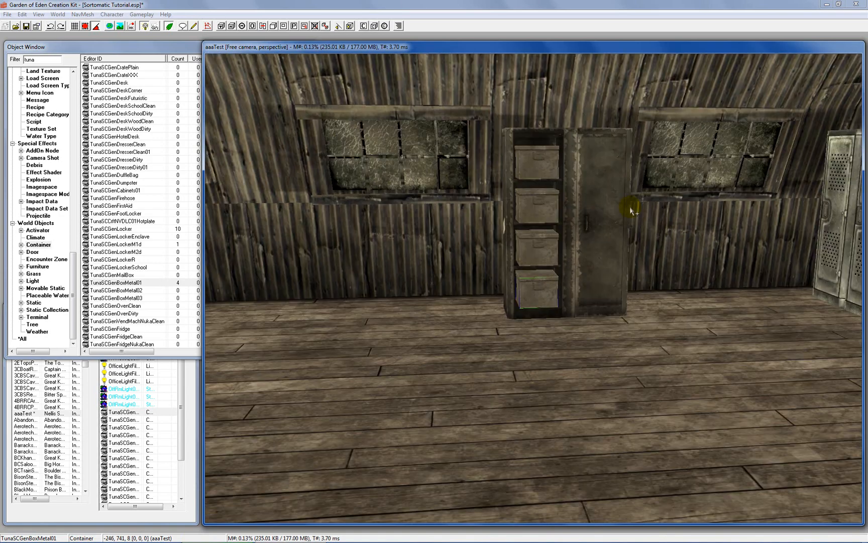
Step: Sort the Tuna container list by weight and examine the weight values of the homeless, general and crafting containers
shift+middle_drag(632, 211, 562, 242)
click(596, 194)
scroll(595, 194, up, 3)
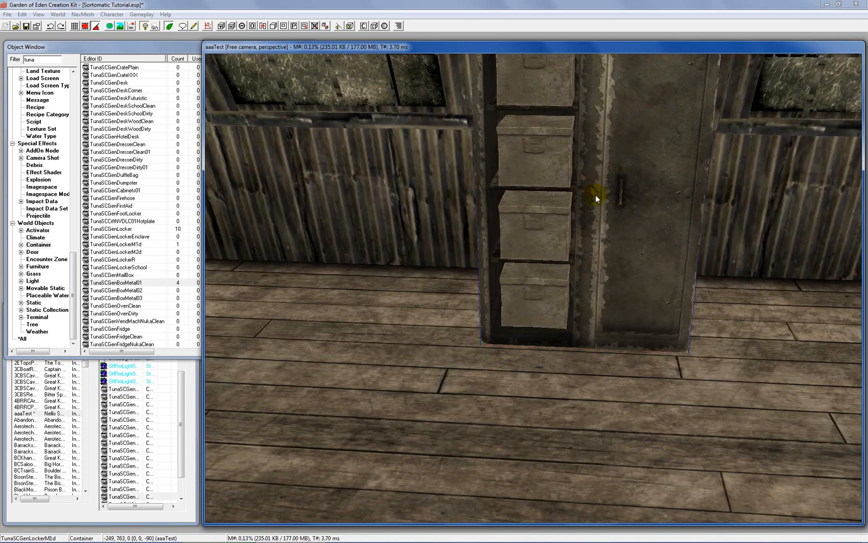
shift+middle_drag(596, 194, 715, 141)
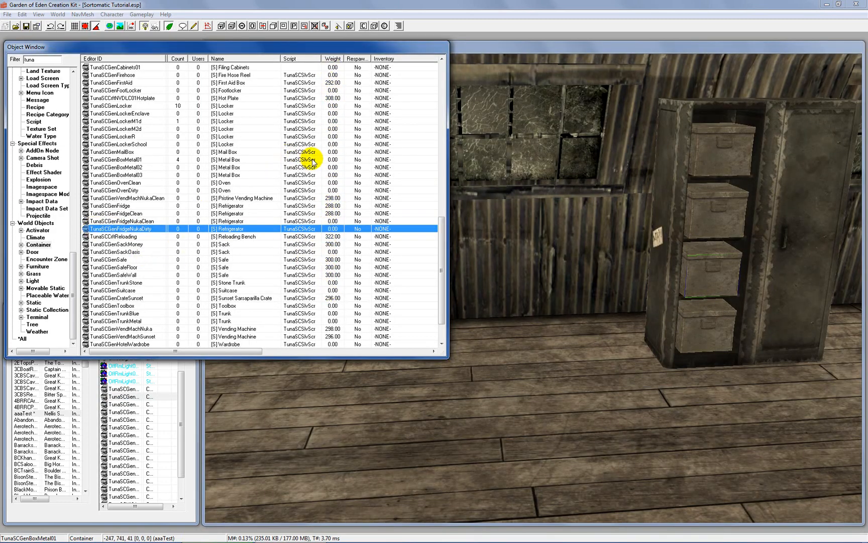
click(332, 59)
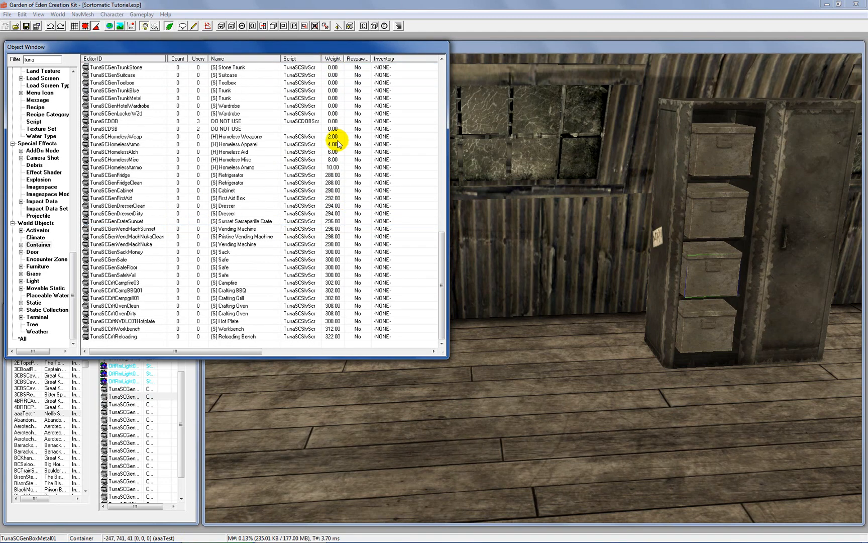
scroll(333, 182, up, 10)
scroll(340, 186, down, 6)
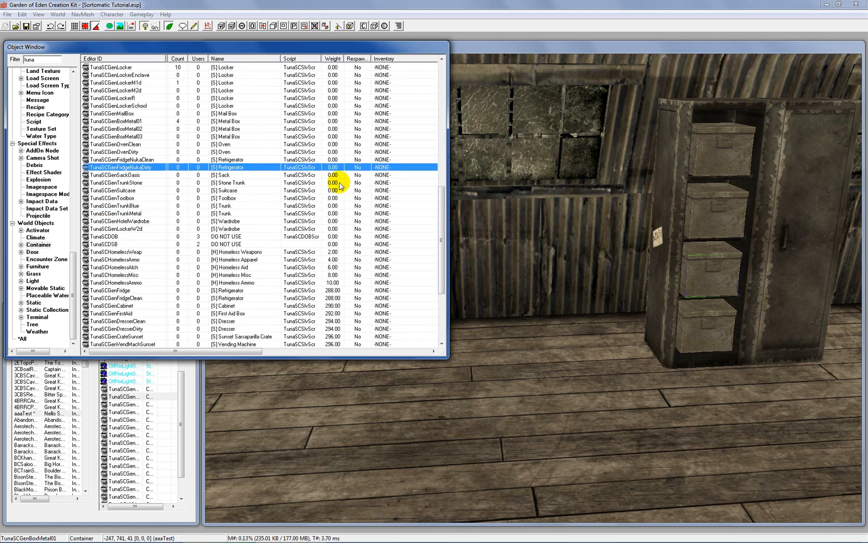
scroll(340, 186, down, 5)
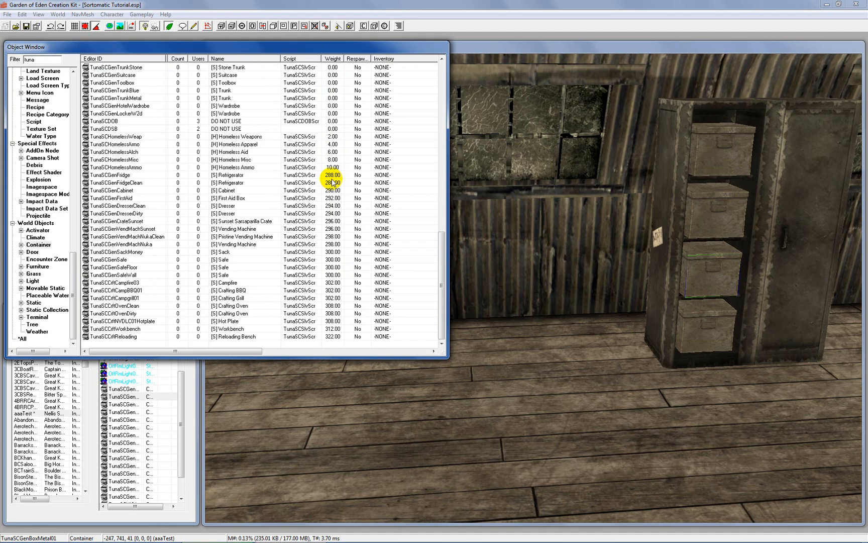
click(332, 252)
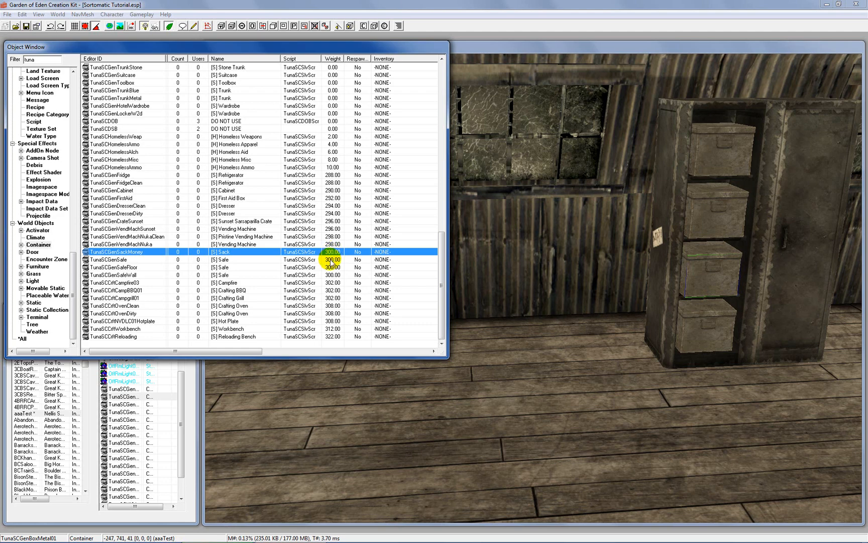
Step: Place a TunaSCGenSafe container on the floor beside the cabinet at about X -265, Y 666
click(331, 259)
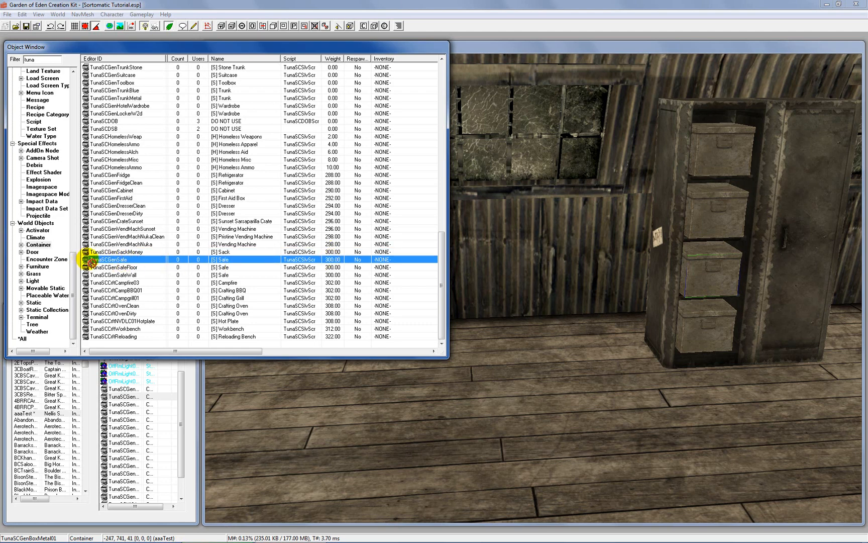
drag(92, 261, 545, 362)
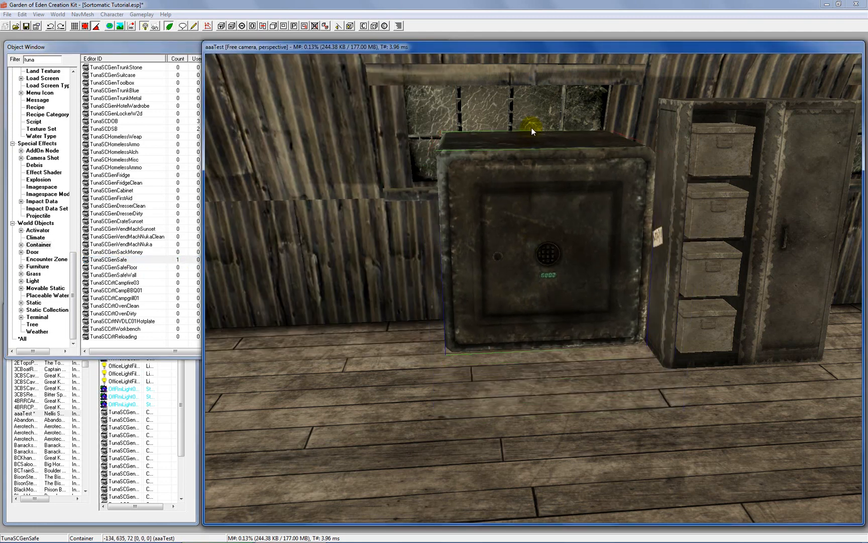
drag(531, 127, 536, 159)
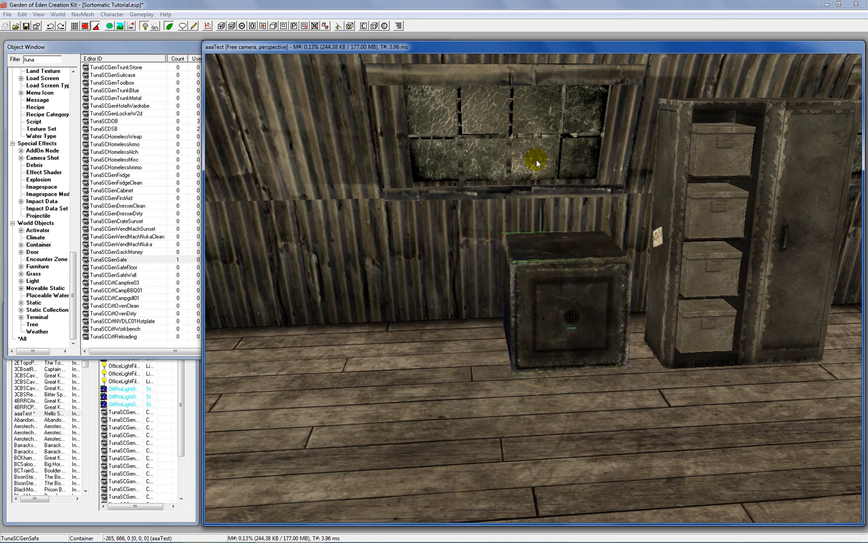
Step: Shift the safe slightly closer to the wall beside the cabinet, to about X -261, Y 668
scroll(534, 246, down, 3)
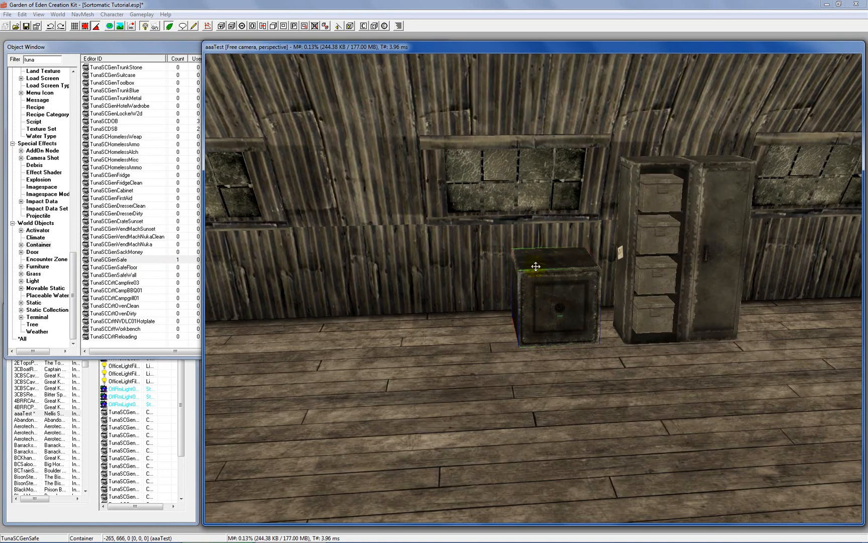
shift+middle_drag(536, 266, 768, 256)
shift+middle_drag(560, 289, 672, 297)
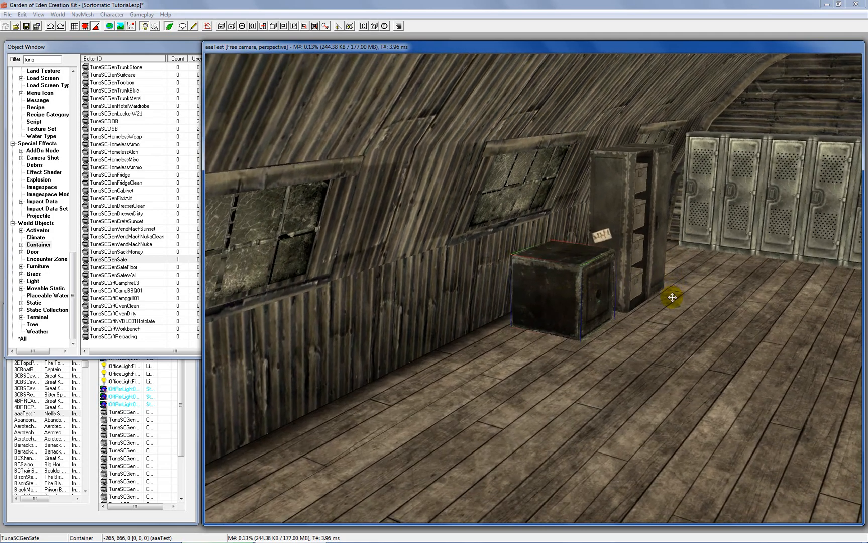
drag(590, 277, 597, 277)
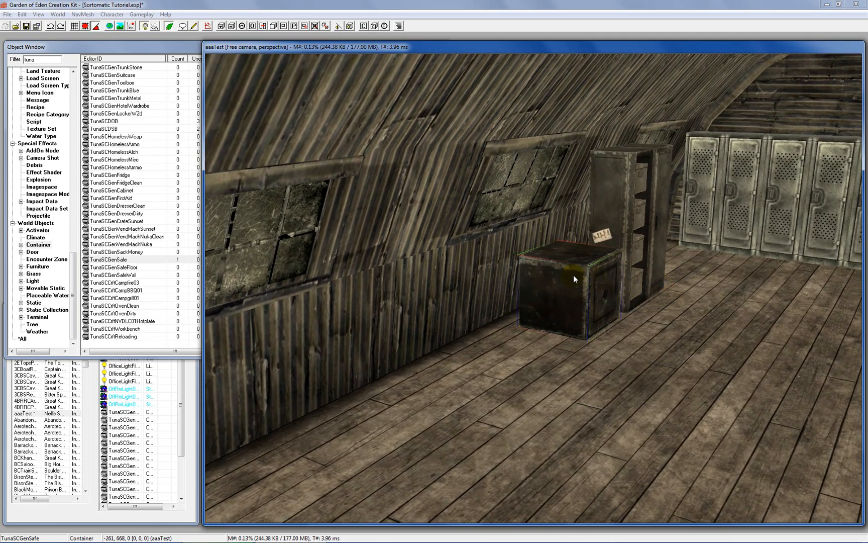
shift+middle_drag(584, 276, 477, 282)
Step: Place a TunaSCGenVendMachNukaClean container along the wall near the safe at about X -233, Y 518, rotated 90° about Z
click(148, 41)
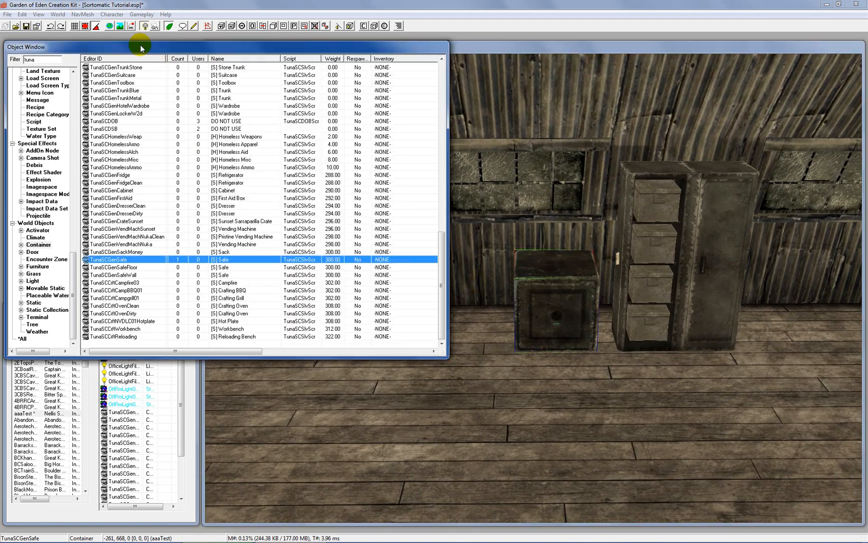
click(240, 236)
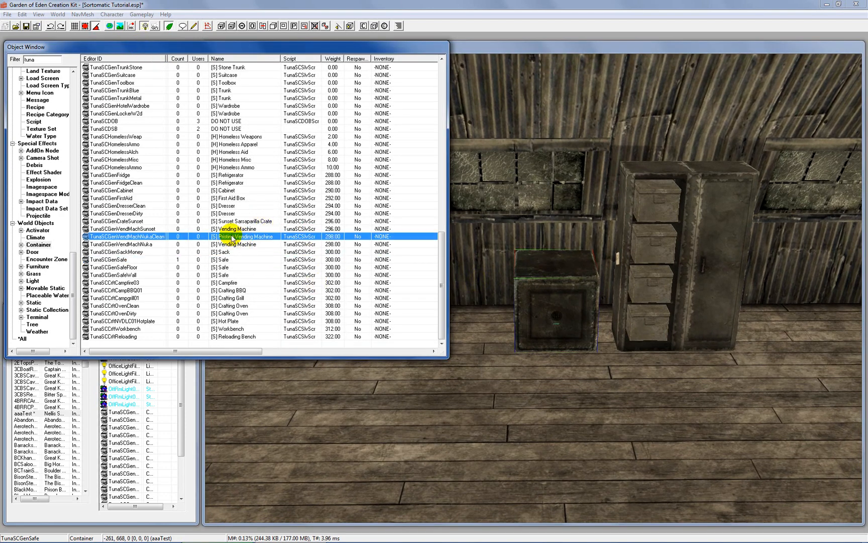
drag(89, 236, 180, 249)
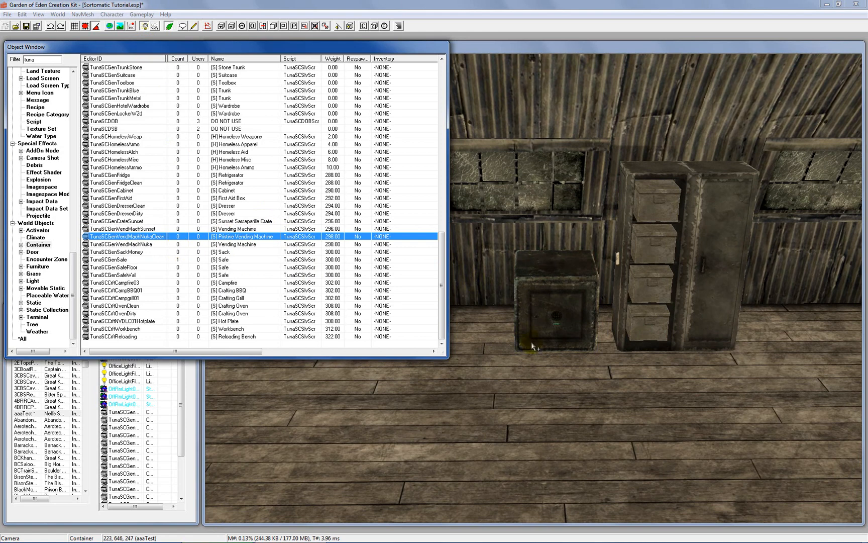
drag(531, 343, 421, 290)
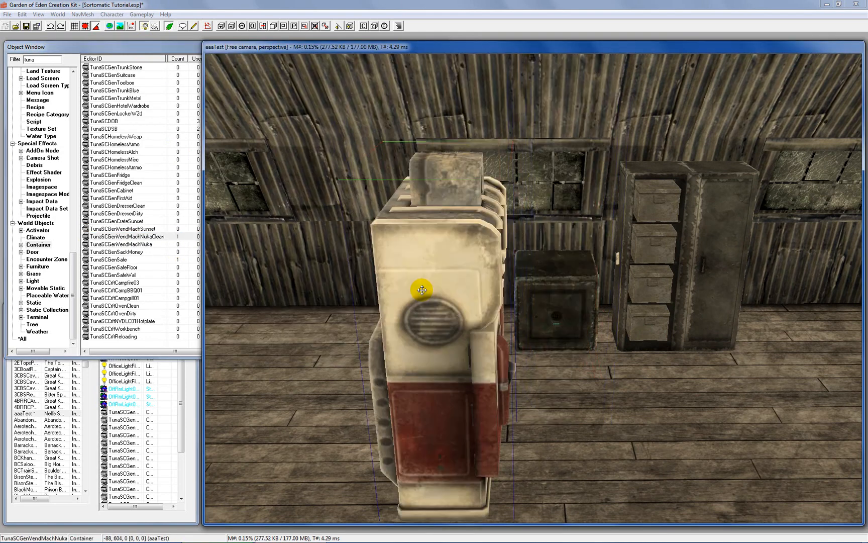
right_drag(435, 309, 378, 311)
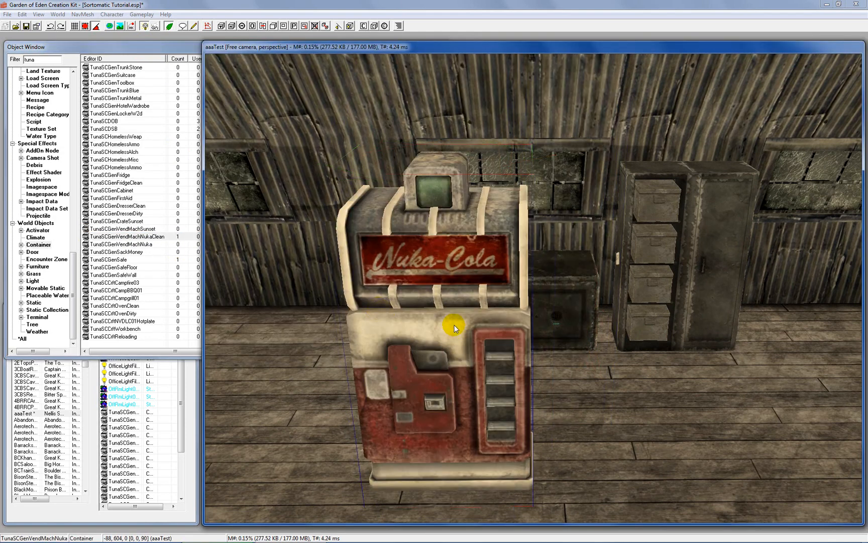
drag(455, 325, 332, 216)
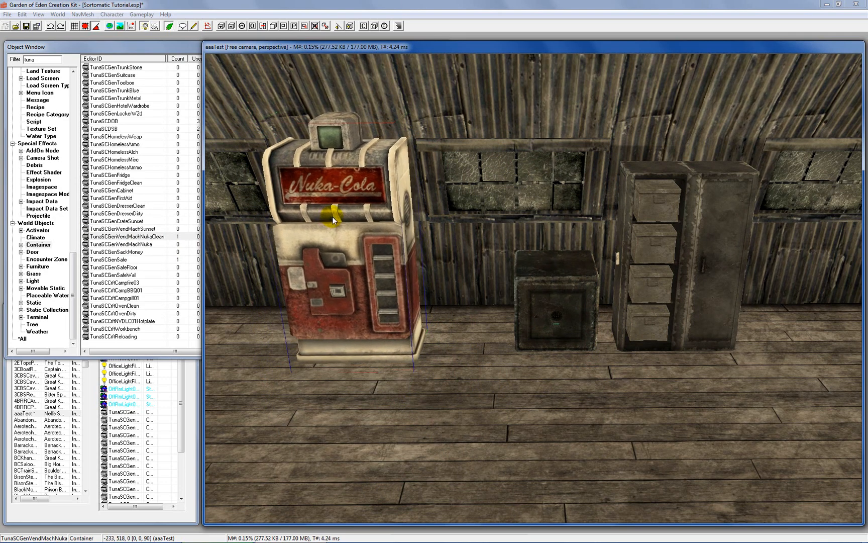
middle_drag(355, 249, 410, 250)
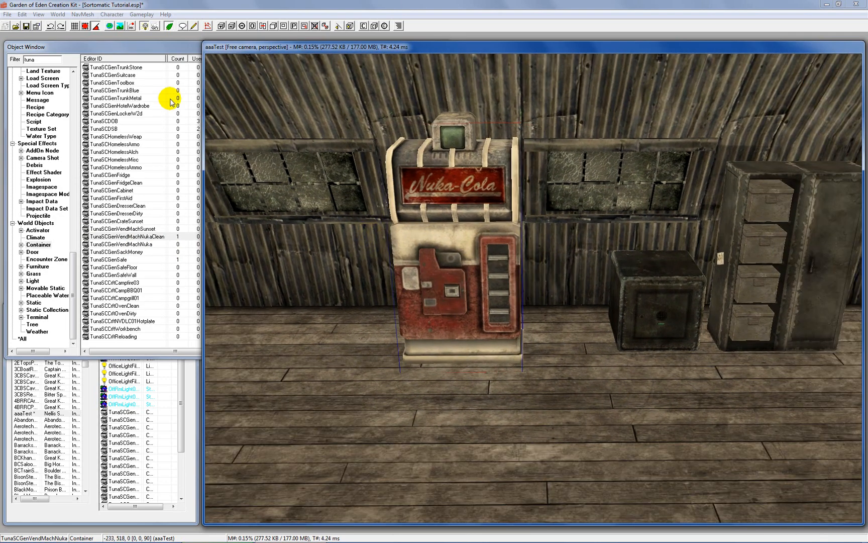
Step: Place a TunaSCGenVendMachSunset container on the floor beside the Nuka-Cola machine at about X -233, Y 404, rotated -90° about Z
click(173, 52)
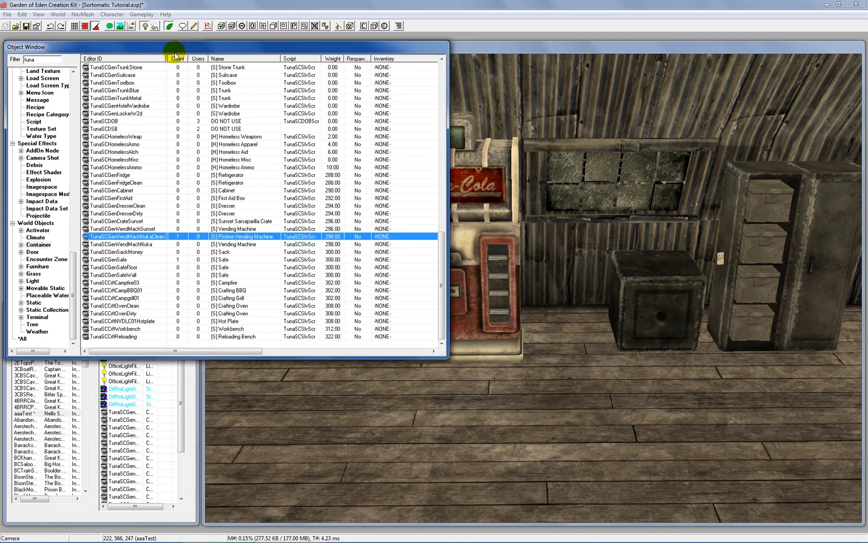
click(240, 221)
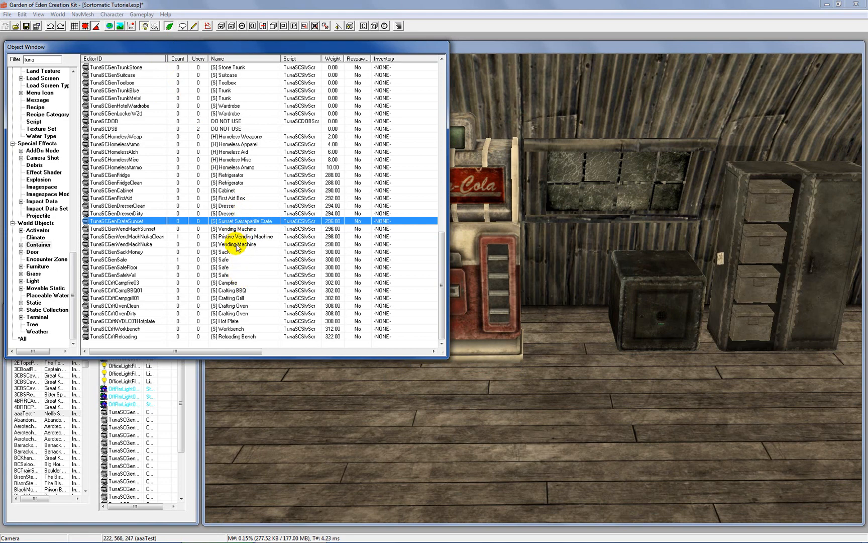
click(153, 229)
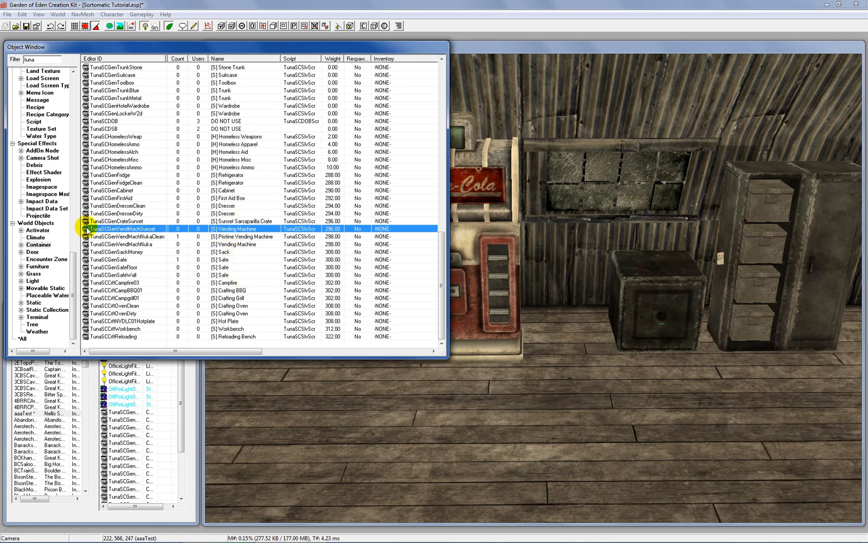
drag(602, 373, 602, 370)
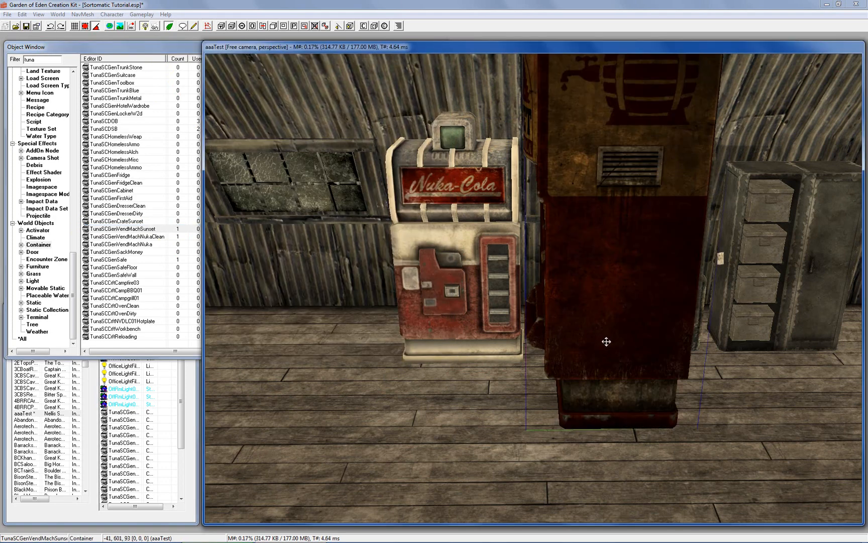
key(f)
right_drag(604, 334, 702, 346)
drag(630, 341, 203, 167)
drag(253, 246, 250, 170)
scroll(337, 241, down, 3)
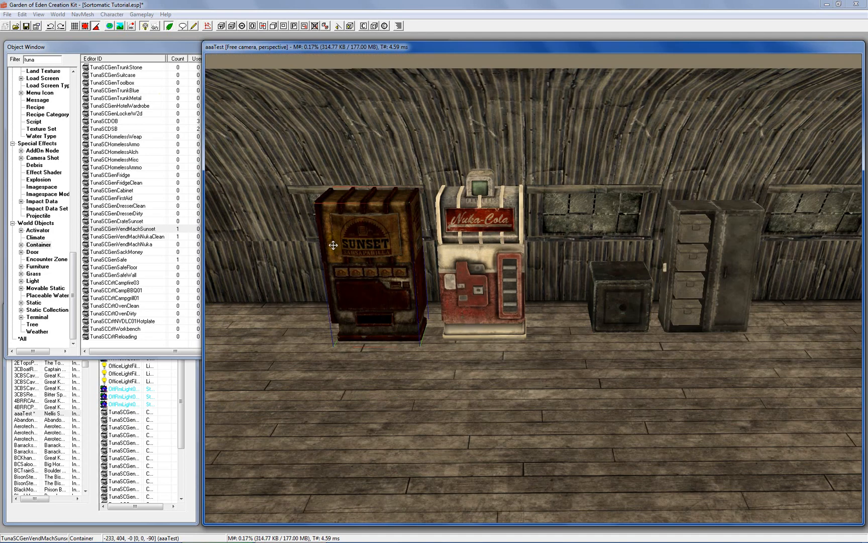
shift+middle_drag(335, 244, 179, 244)
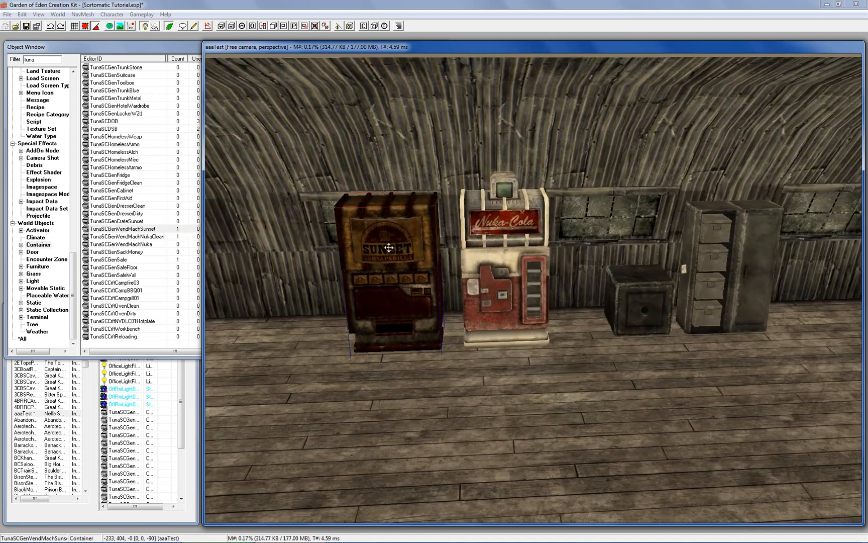
Step: Filter the static objects for "shelf" and preview MetalShelf01 for the empty wall beside the Sunset machine
click(481, 258)
scroll(485, 257, down, 3)
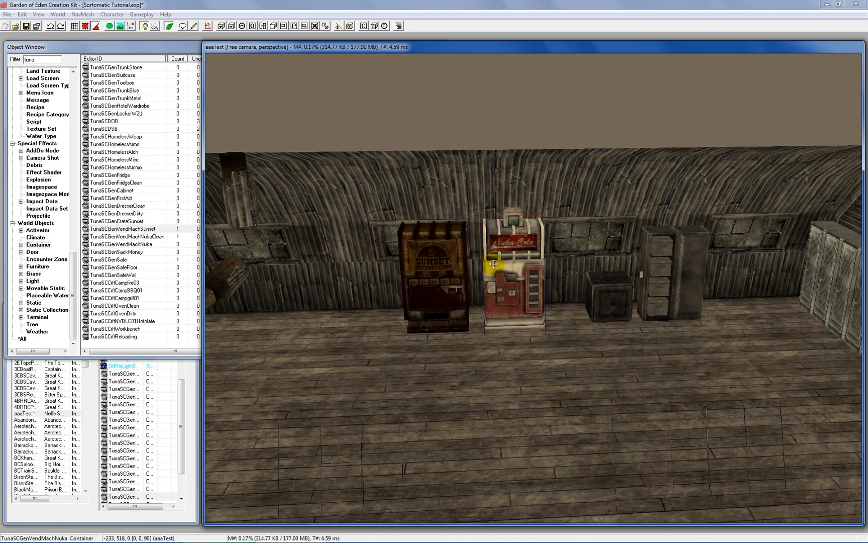
middle_drag(493, 265, 595, 260)
scroll(468, 253, up, 10)
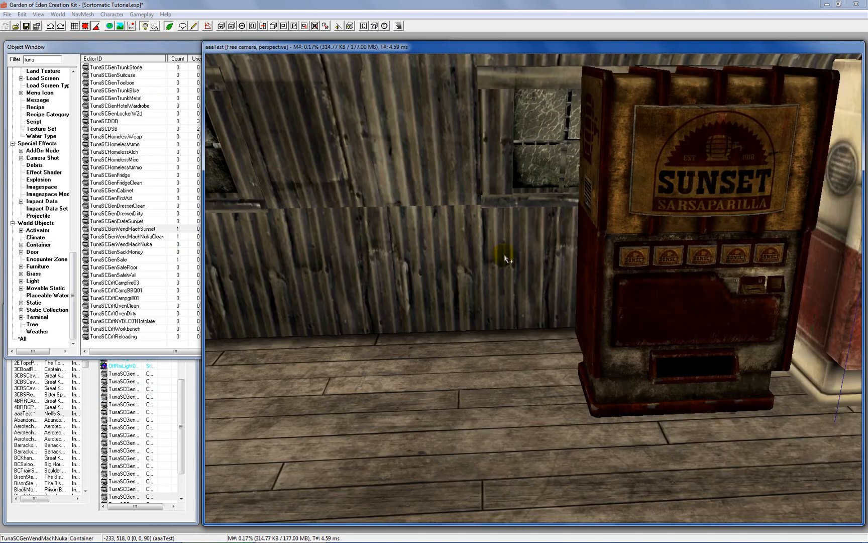
middle_drag(504, 254, 533, 262)
key(d)
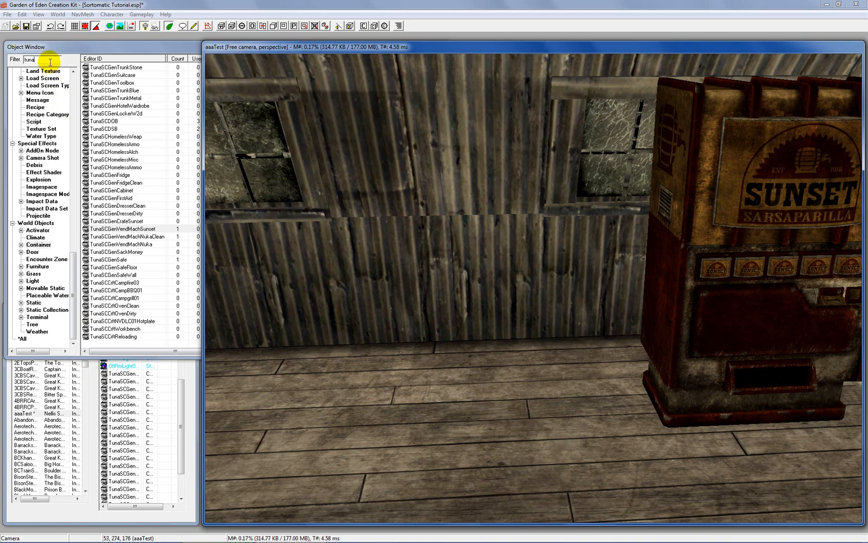
click(15, 59)
text(shelf)
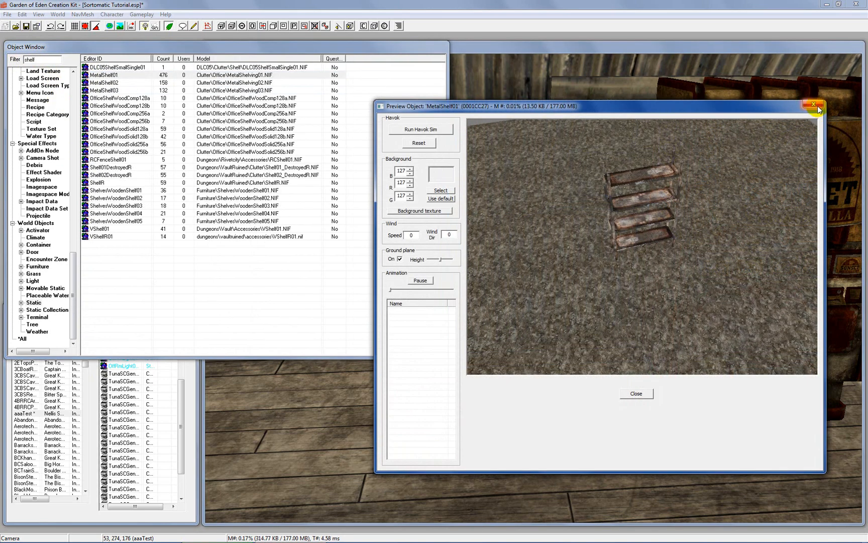
click(813, 105)
Step: Place MetalShelf01 against the wall beside the Sunset machine and drop it to the floor at about X -246, Y 253
drag(447, 169, 303, 162)
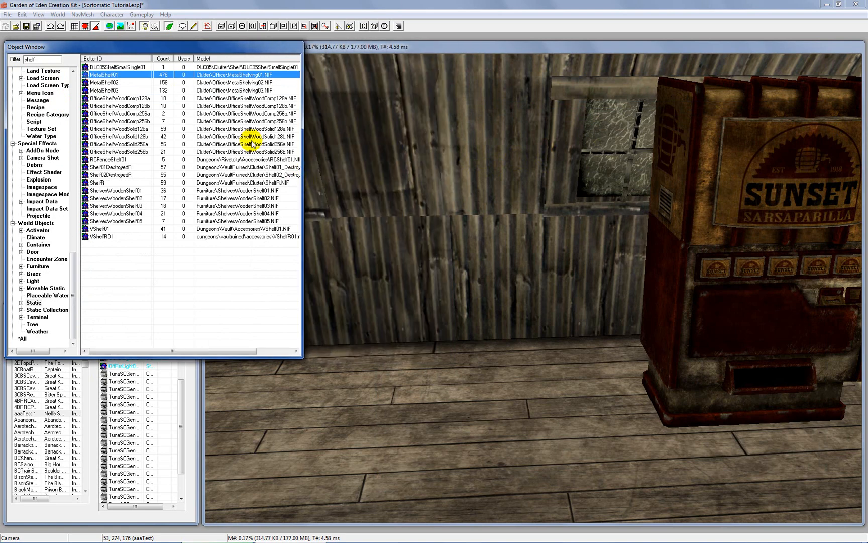
drag(86, 78, 429, 287)
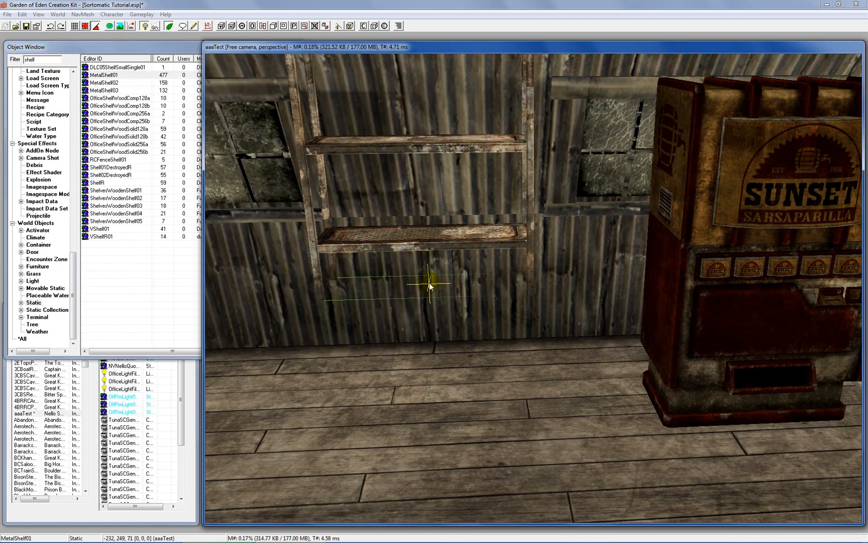
drag(432, 247, 432, 283)
key(f)
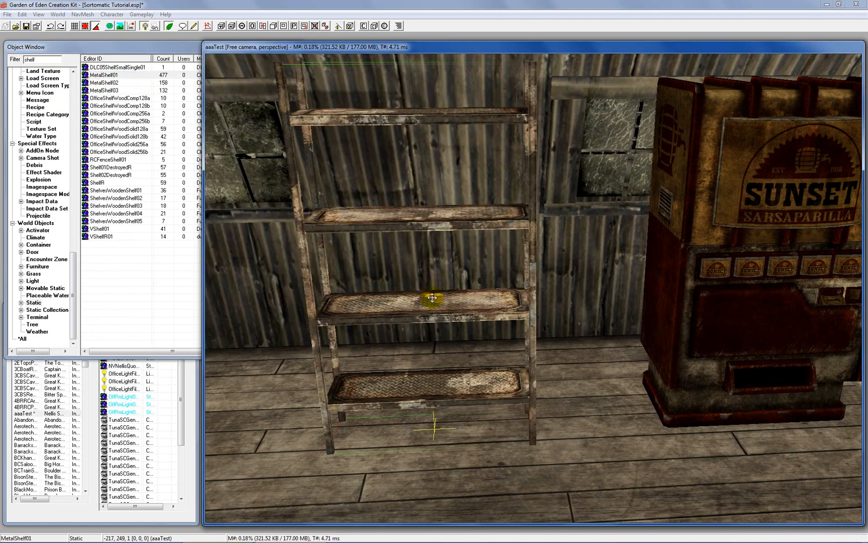
scroll(430, 301, down, 3)
scroll(496, 225, up, 3)
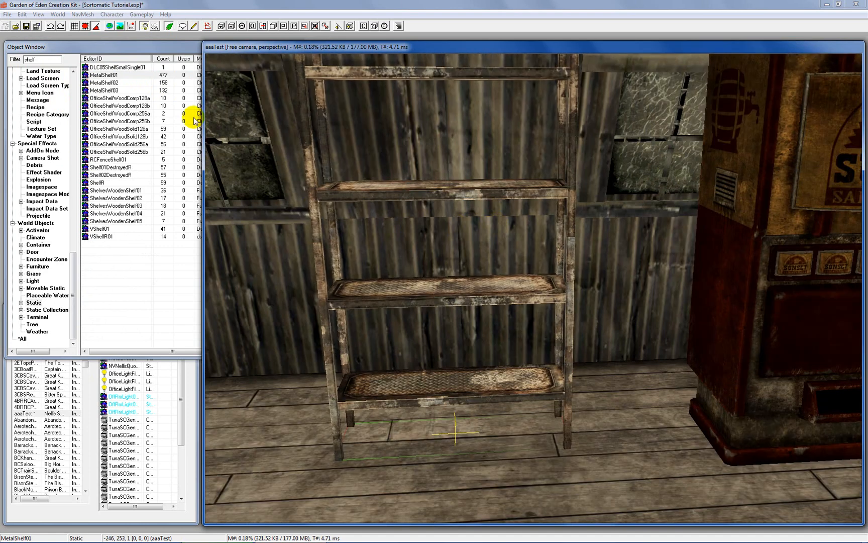
Step: Filter the containers for "tuna", sort them by name and locate TunaSCGenFootLocker
double_click(50, 60)
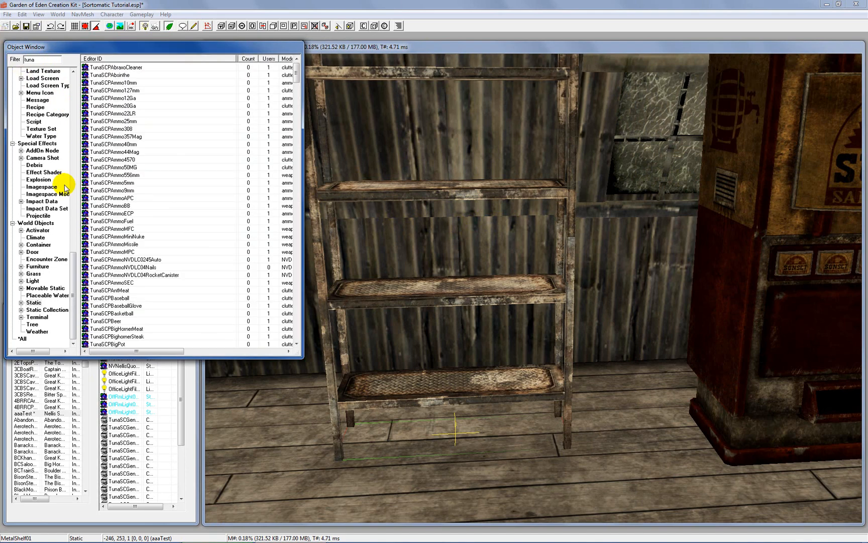
click(39, 244)
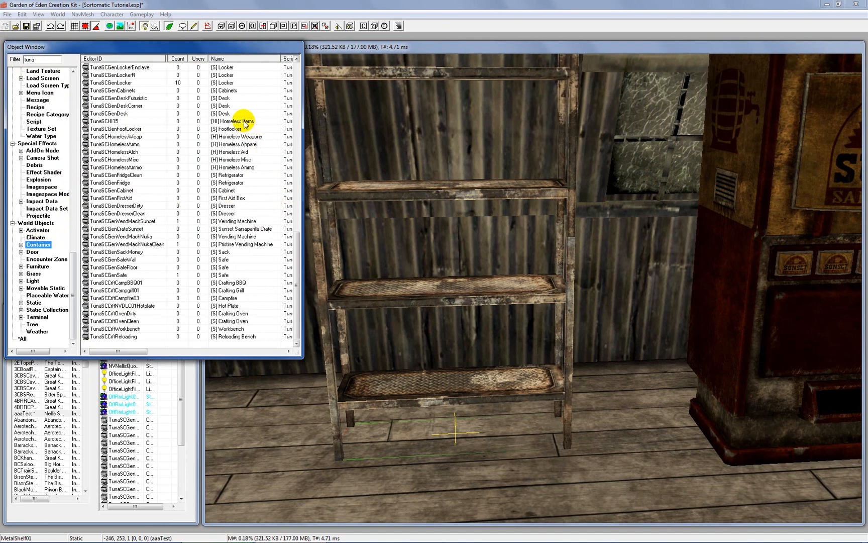
click(226, 59)
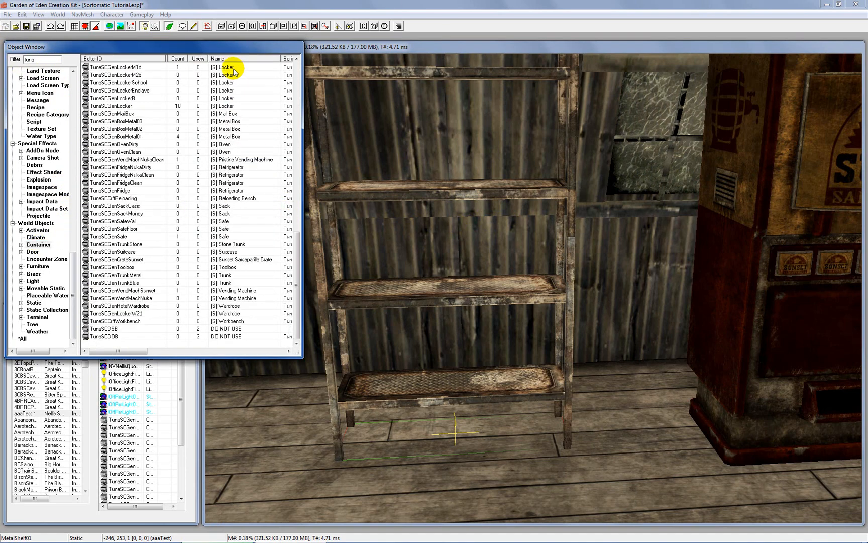
click(231, 198)
scroll(229, 194, up, 6)
scroll(247, 161, up, 1)
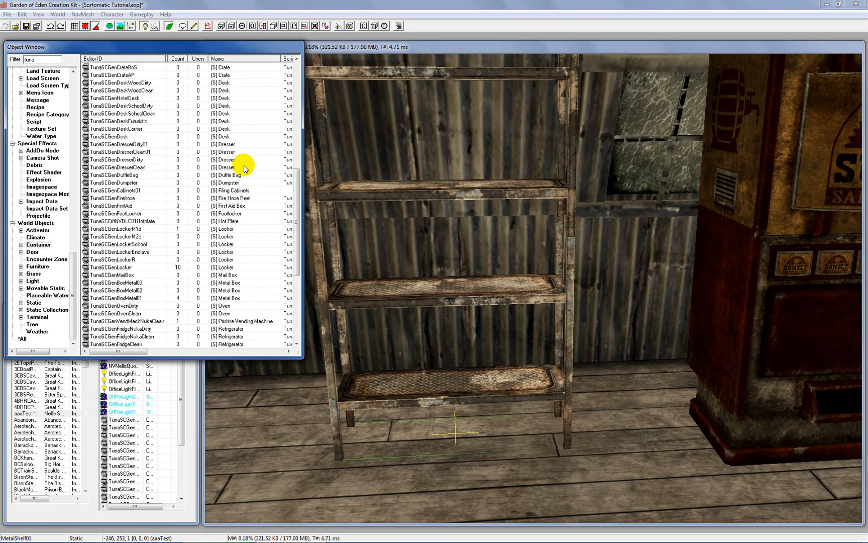
click(232, 213)
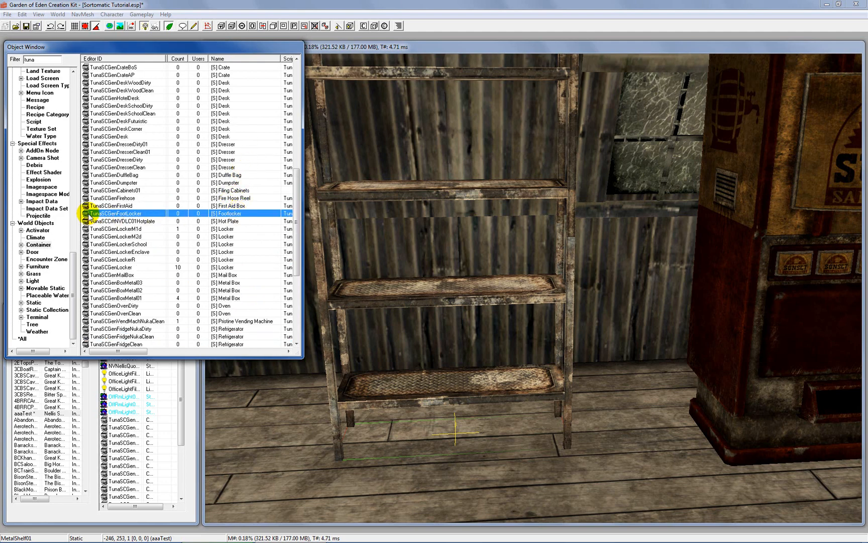
Step: Place a TunaSCGenFootLocker on the metal shelf's second level from the top at about Z 109, rotated 180° to face the room
drag(84, 213, 410, 168)
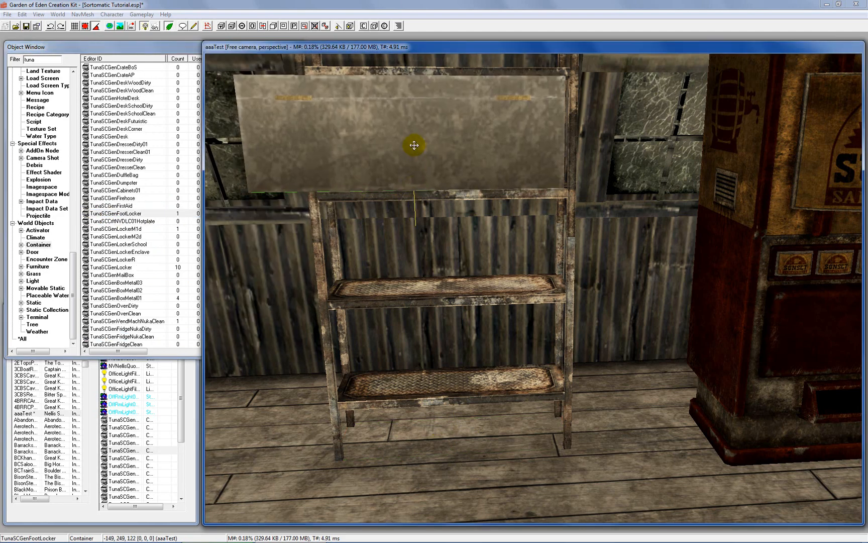
right_drag(414, 145, 427, 141)
drag(427, 141, 423, 102)
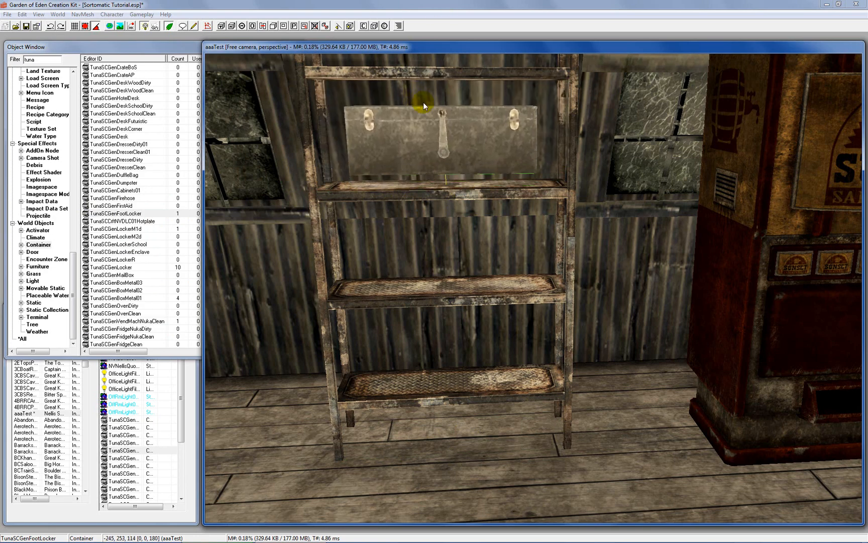
key(f)
shift+middle_drag(421, 149, 332, 170)
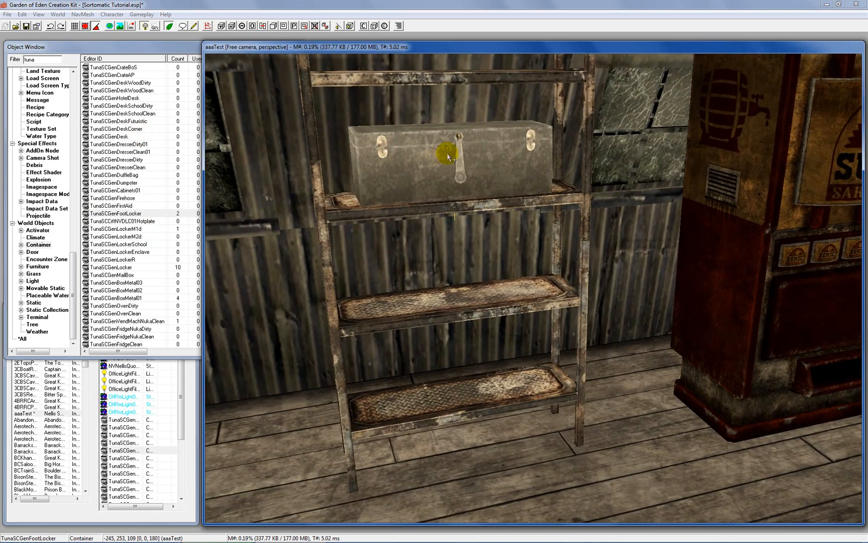
Step: Duplicate the footlocker and drop copies onto the two lower shelf levels at about Z 68 and Z 26
key(ctrl+d)
drag(456, 161, 475, 295)
key(f)
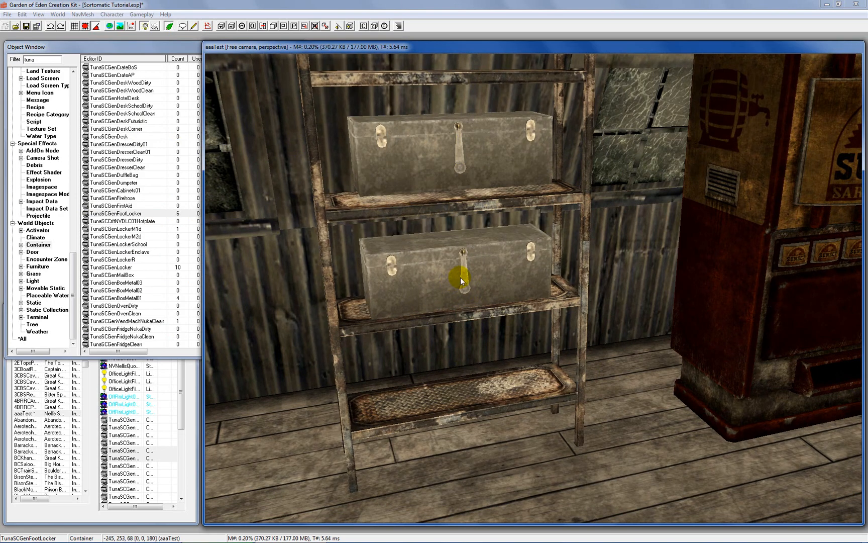
drag(461, 277, 462, 420)
key(f)
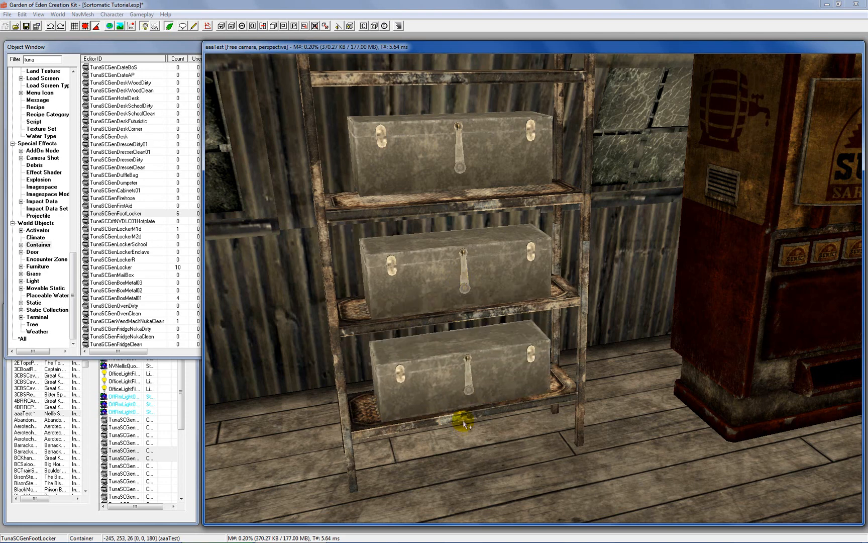
Step: Delete a surplus overlapping footlocker from the uppermost occupied level of the metal shelf
click(431, 166)
key(Delete)
click(432, 167)
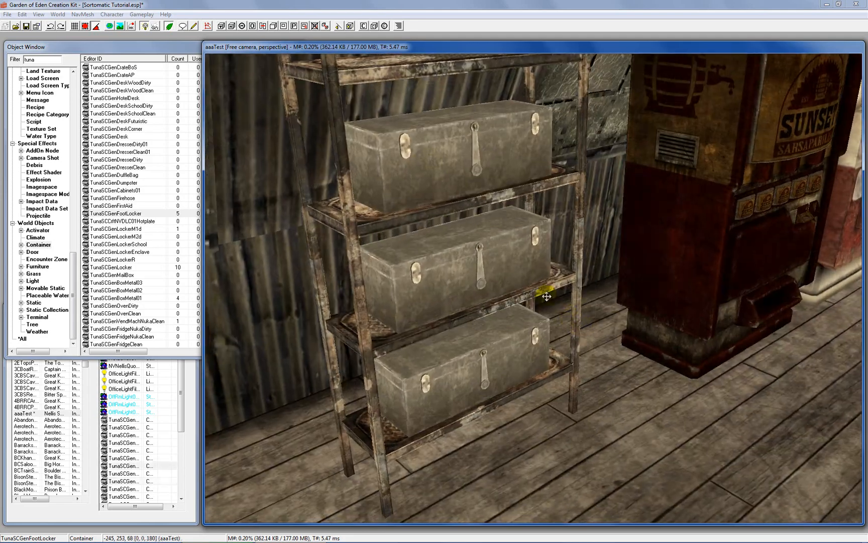
Step: Place a TunaSCCrftWorkbench against the empty wall opposite the vending machines at about 287, 771, 17, rotated -90° to face the room
scroll(536, 284, down, 3)
shift+middle_drag(581, 294, 359, 243)
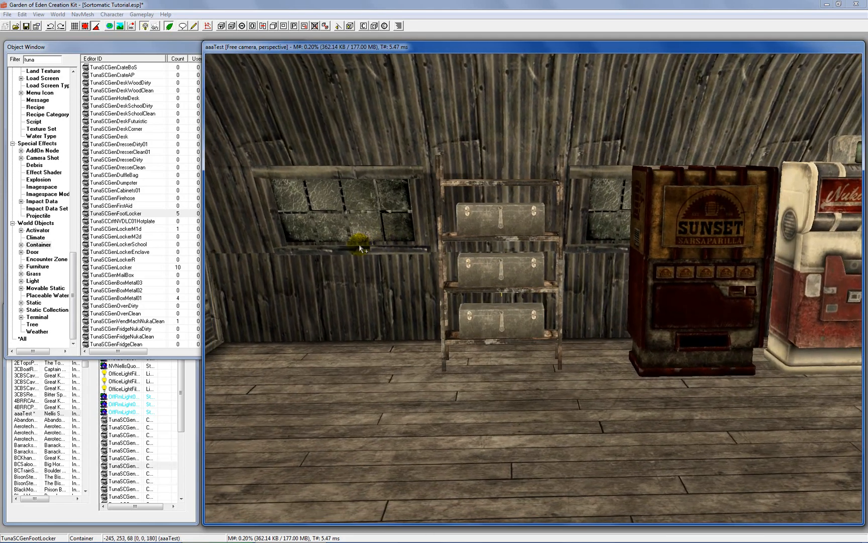
middle_drag(471, 265, 606, 318)
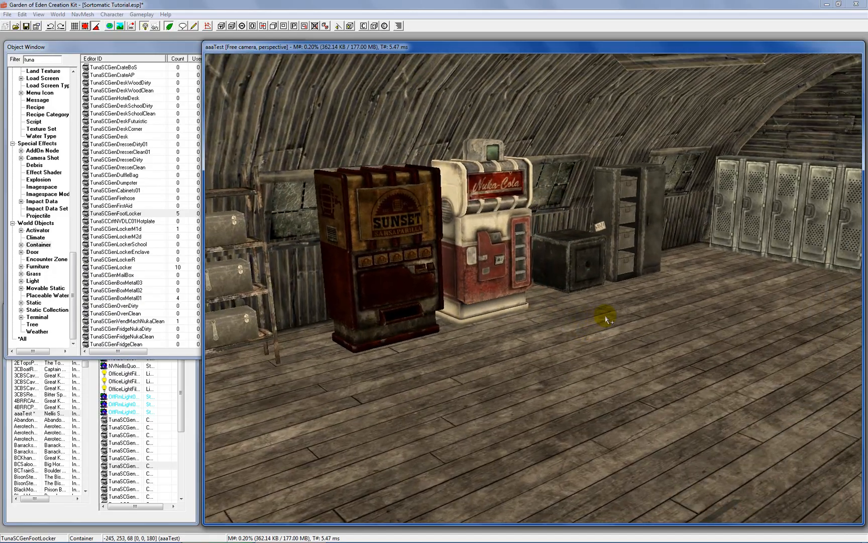
click(583, 265)
shift+middle_drag(583, 266, 779, 273)
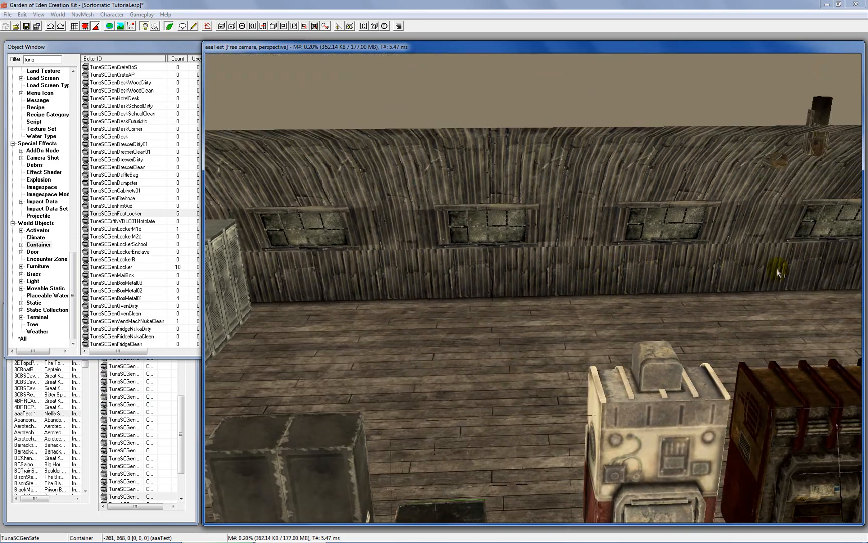
mouse_move(567, 259)
shift+middle_down()
mouse_move(449, 229)
mouse_move(501, 246)
mouse_move(509, 261)
mouse_move(552, 252)
mouse_move(556, 262)
shift+middle_up()
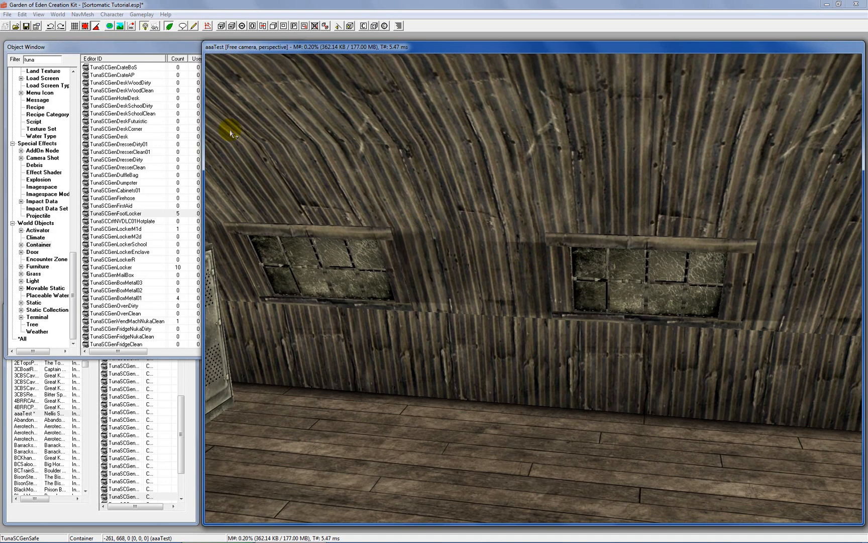
click(171, 47)
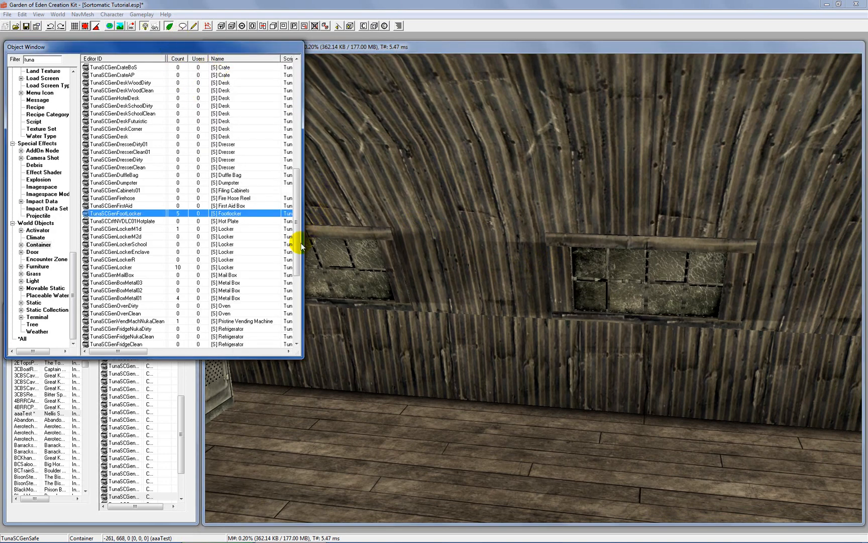
drag(299, 246, 294, 312)
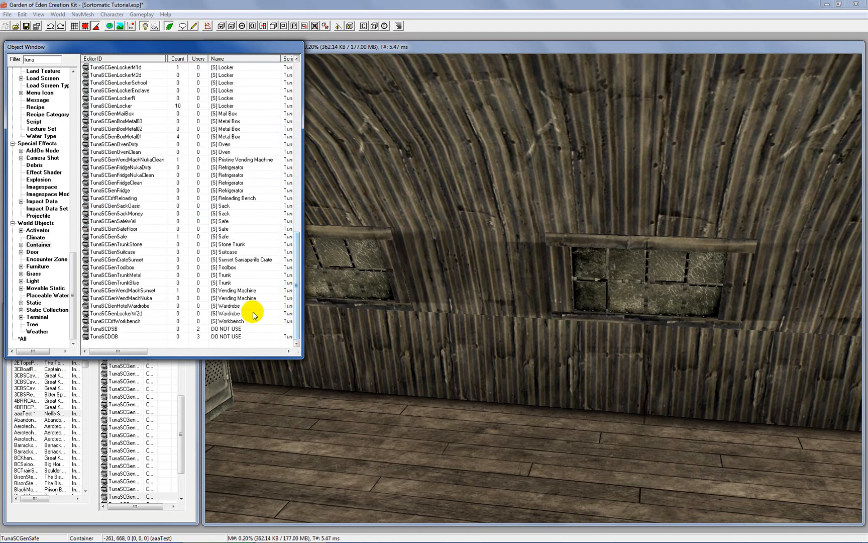
click(239, 321)
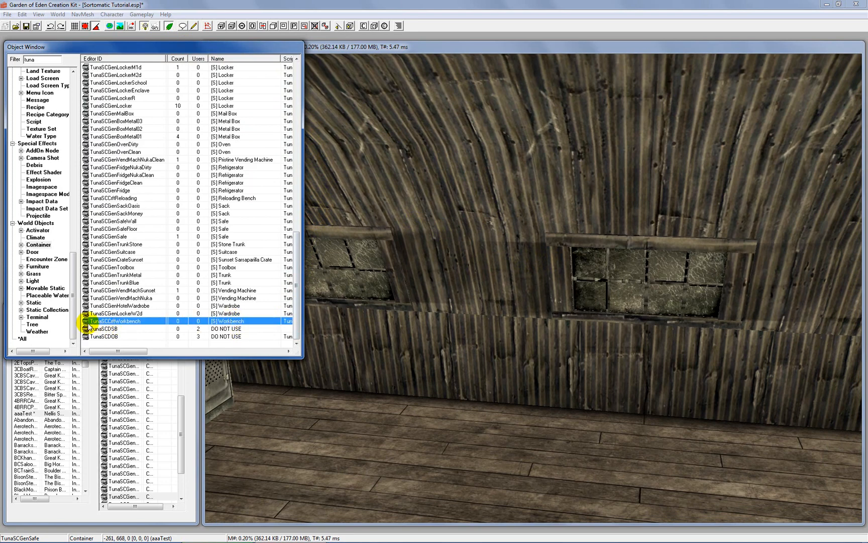
drag(87, 324, 329, 334)
drag(528, 336, 475, 301)
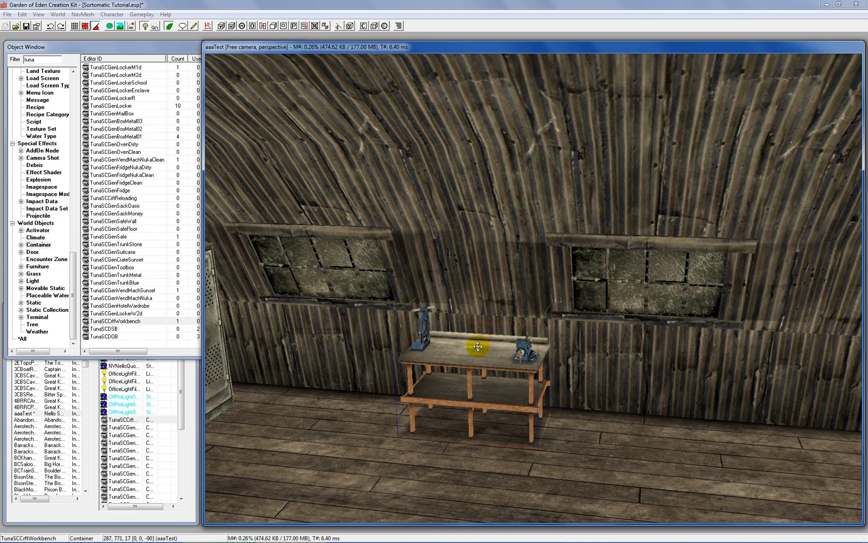
Step: Place a TunaSCCrftReloading bench farther along the workbench wall at about 275, 499, 0, rotated 90° to face the room
scroll(477, 344, down, 5)
middle_drag(522, 352, 409, 356)
scroll(516, 361, up, 4)
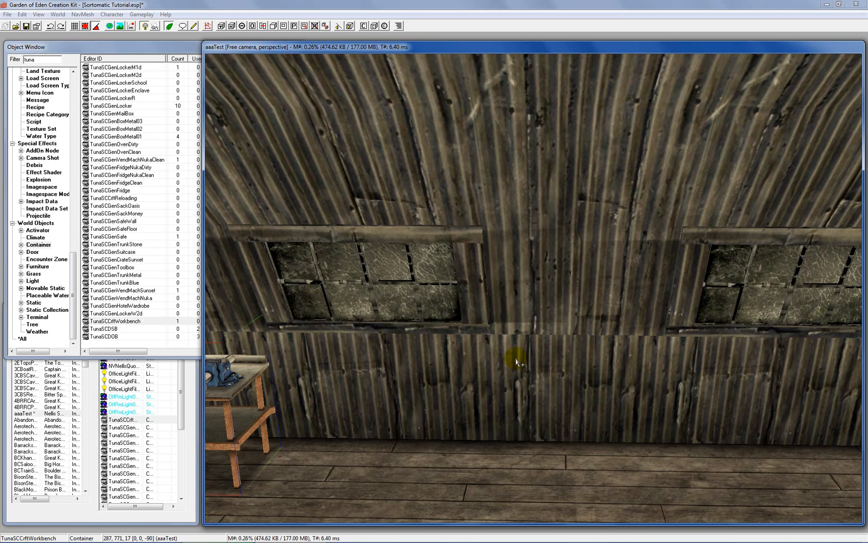
click(172, 47)
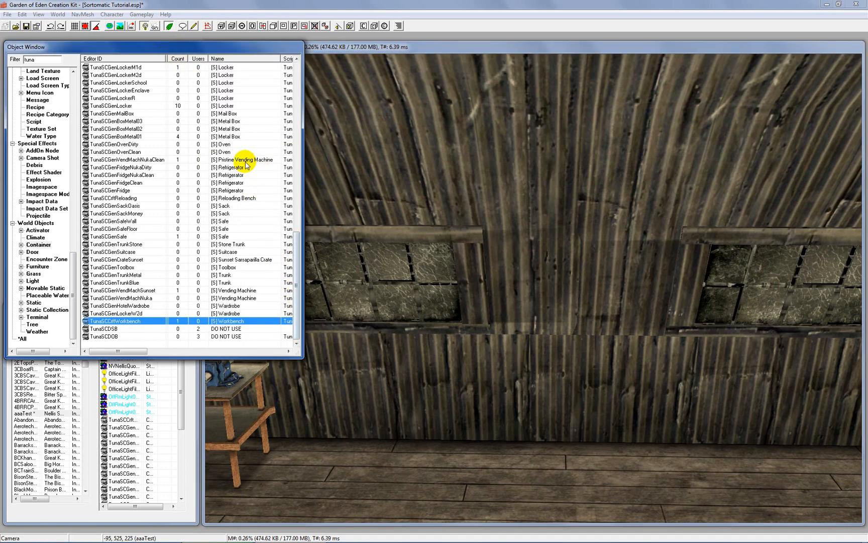
click(241, 200)
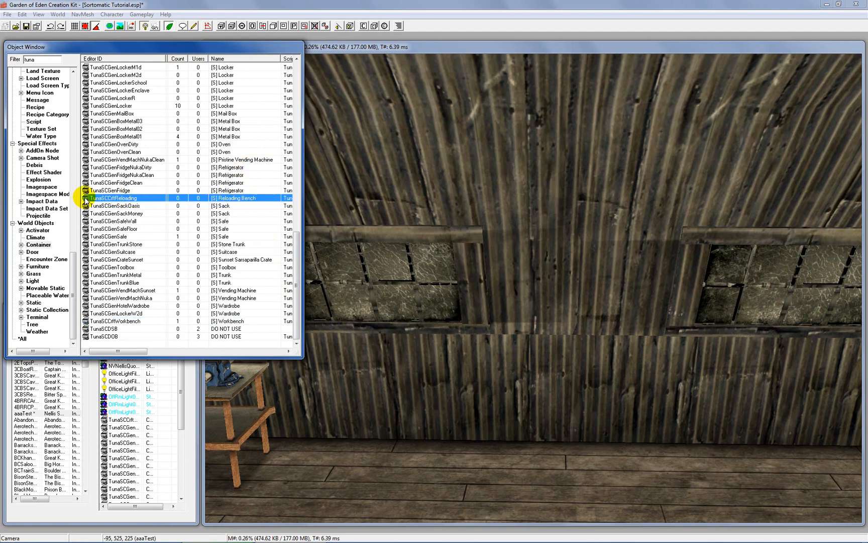
drag(621, 414, 613, 418)
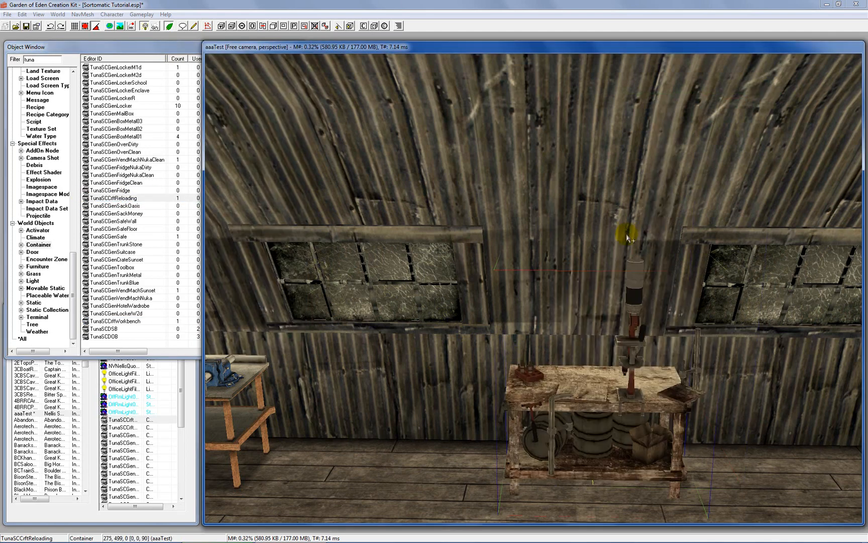
Step: Place a TunaSCCrftCampBBQ01 on the floor beyond the reloading bench at about 267, 253, 0, rotated 90°
scroll(626, 236, down, 3)
middle_drag(693, 281, 576, 281)
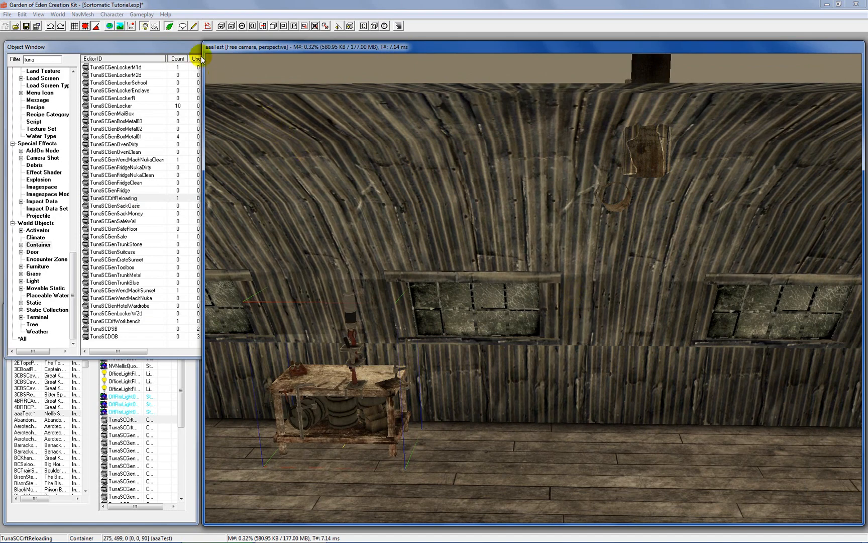
click(188, 49)
scroll(260, 176, up, 15)
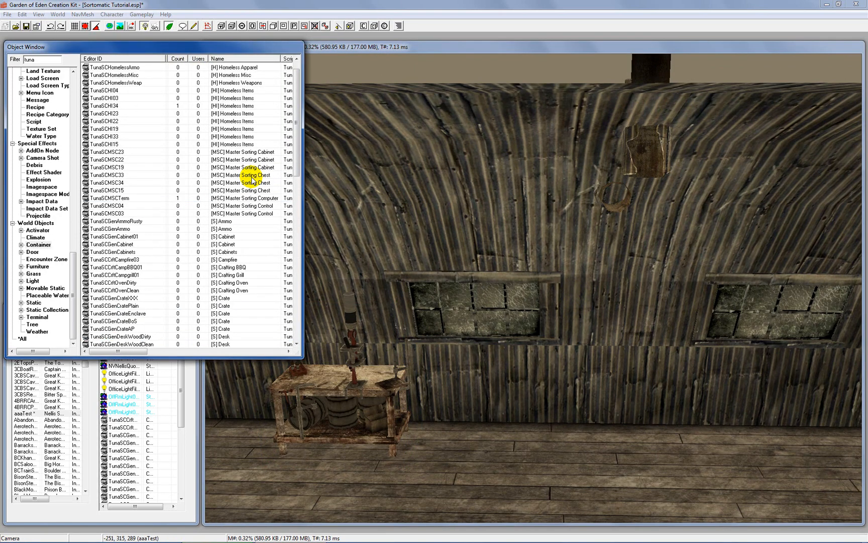
click(245, 267)
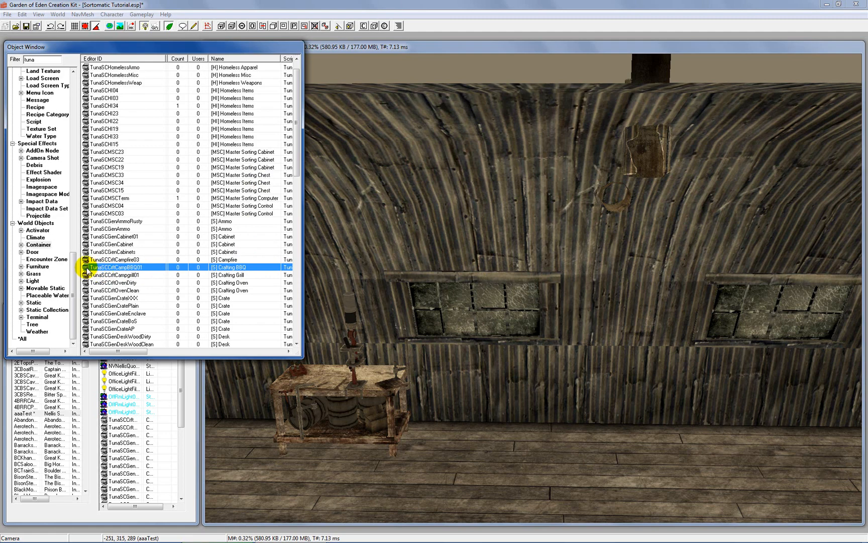
drag(86, 268, 645, 395)
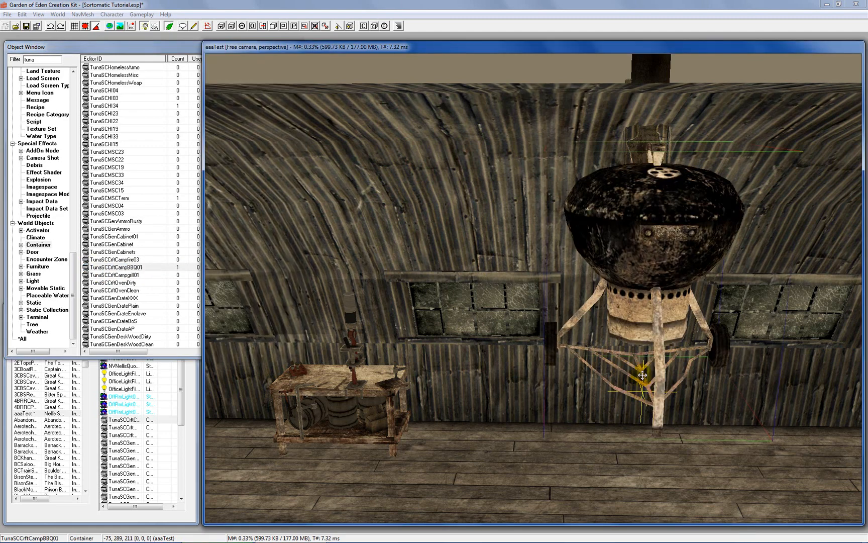
right_drag(600, 440, 577, 440)
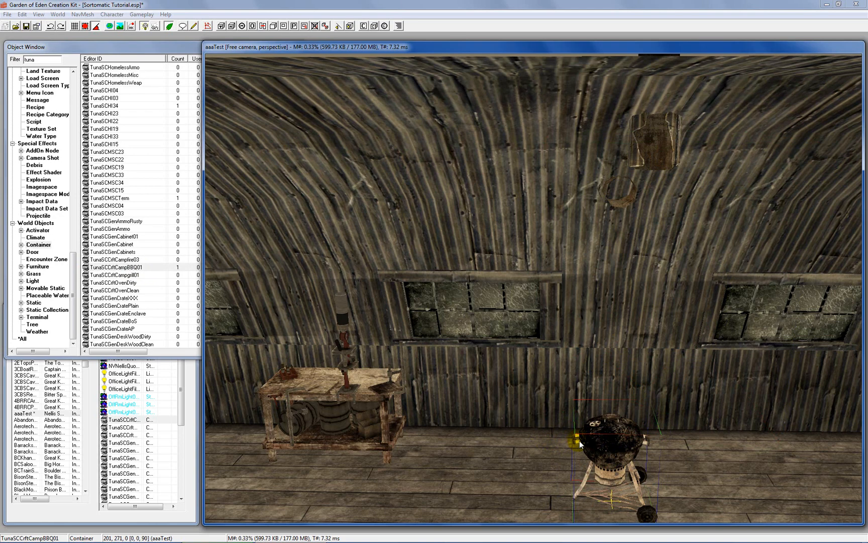
drag(614, 443, 665, 341)
scroll(626, 335, down, 1)
scroll(570, 354, down, 1)
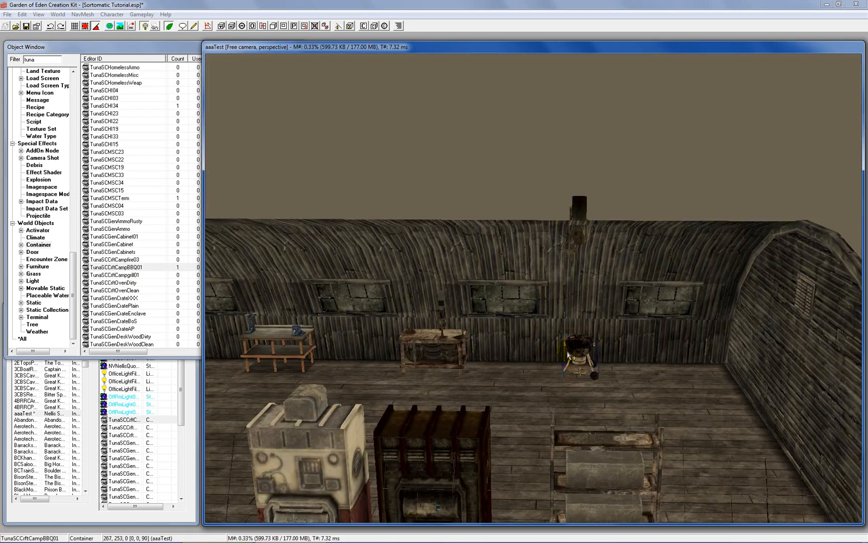
shift+middle_drag(534, 346, 645, 374)
click(402, 351)
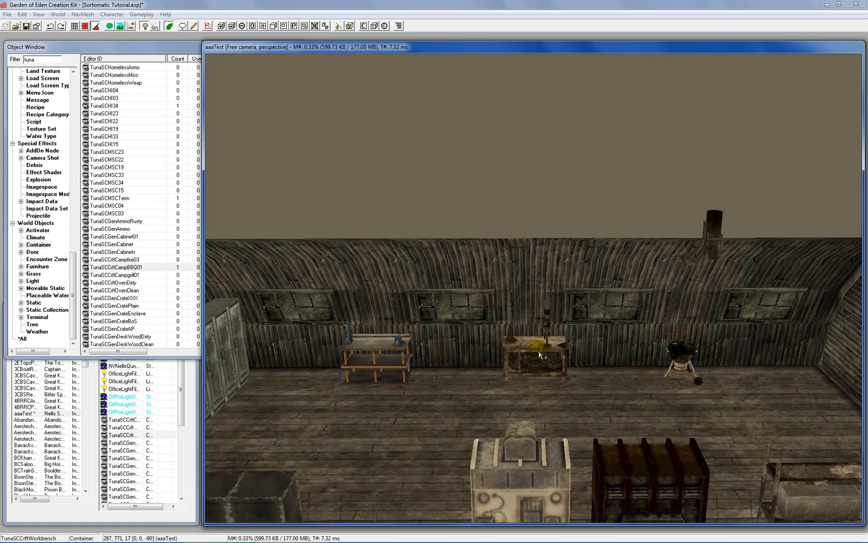
click(538, 349)
click(691, 352)
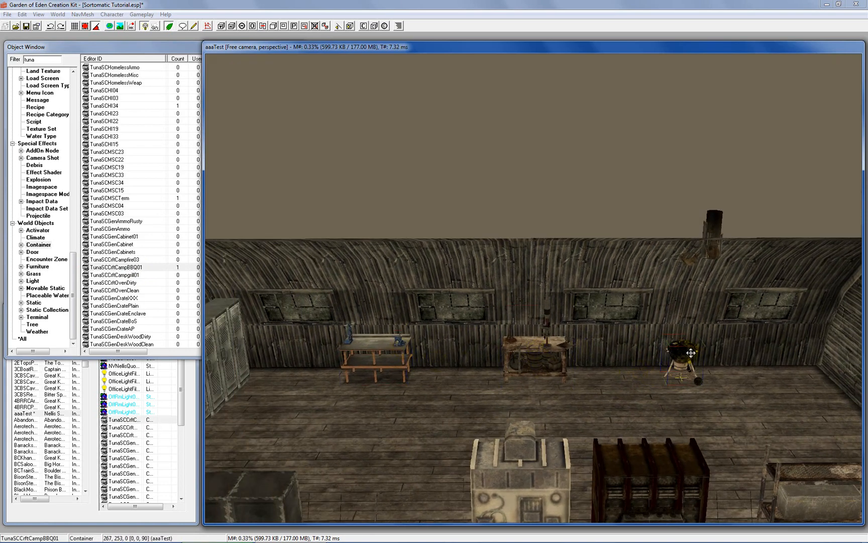
Step: Move the open locker with its metal boxes to the opposite wall between the workbench and reloading bench, rotated 180° to face the room
shift+middle_drag(691, 353, 324, 285)
click(336, 206)
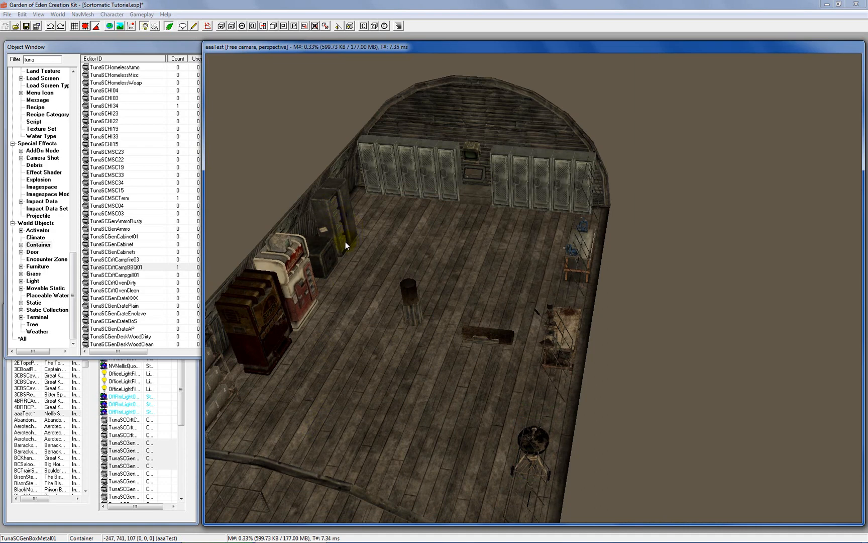
drag(351, 227, 602, 333)
right_drag(490, 246, 457, 260)
drag(509, 257, 595, 291)
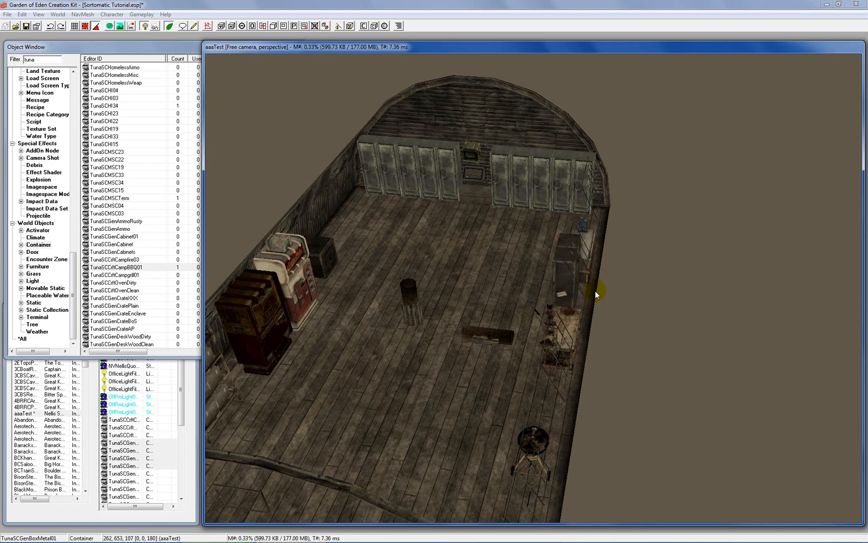
shift+middle_drag(416, 274, 620, 268)
scroll(647, 228, up, 5)
drag(619, 268, 621, 270)
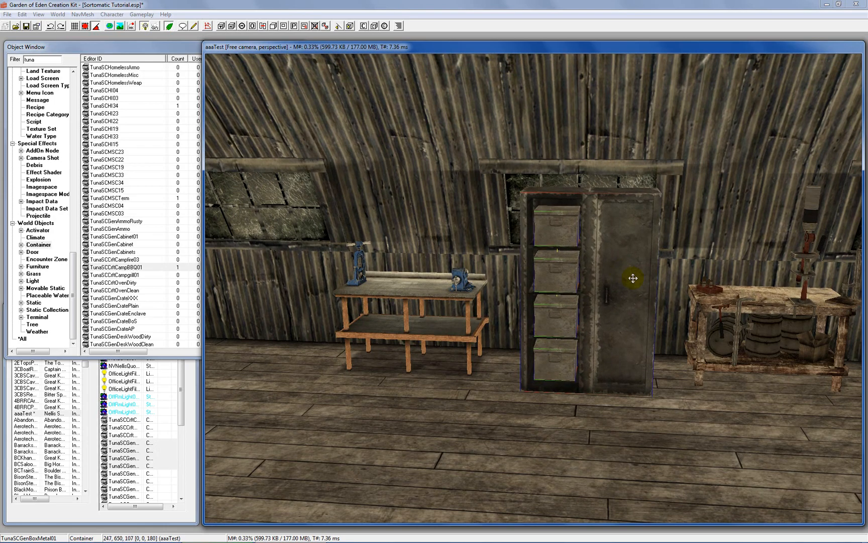
Step: Place a TunaSCGenToolbox on the workbench's upper storage shelf in the bay nearest the lockers, rotated 180° with its latches facing out
shift+middle_drag(633, 278, 573, 252)
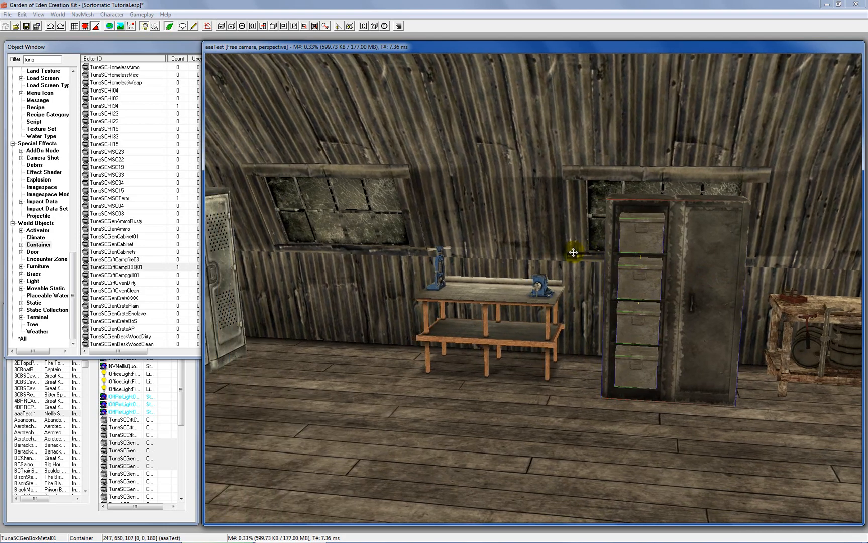
scroll(499, 252, up, 6)
middle_drag(499, 252, 581, 272)
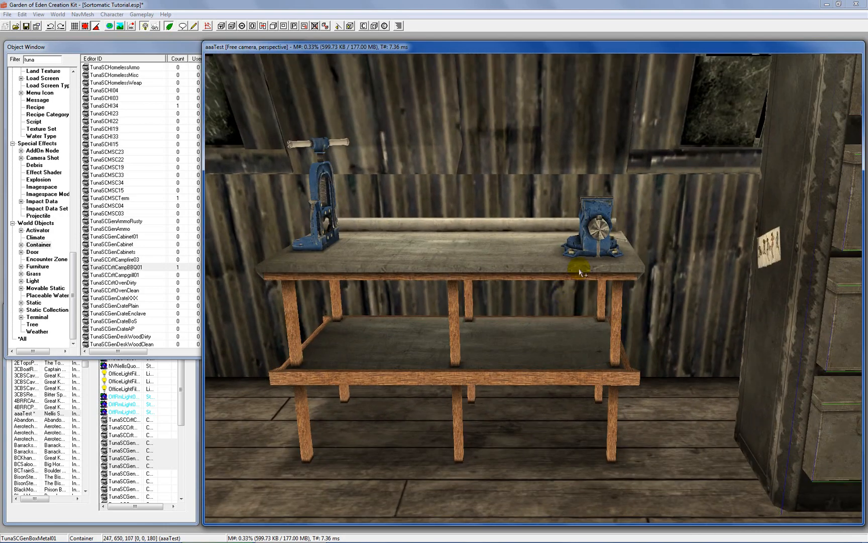
click(180, 49)
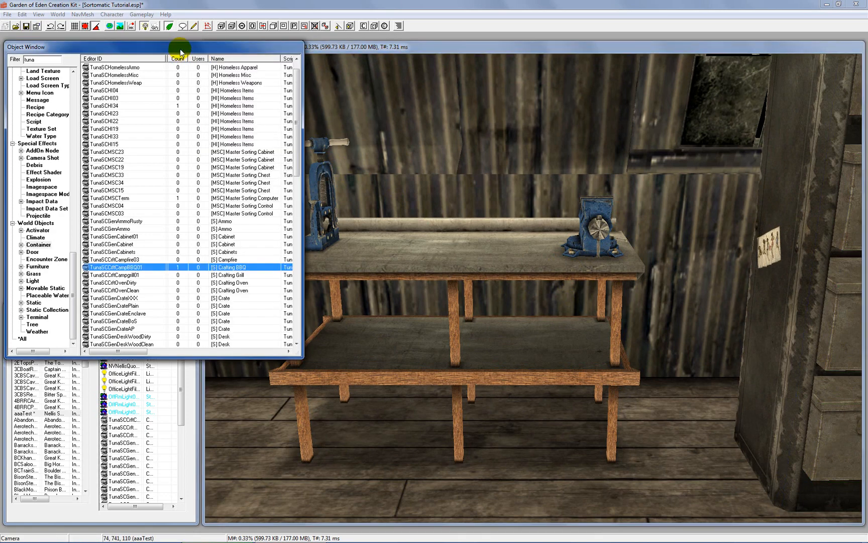
scroll(243, 254, down, 10)
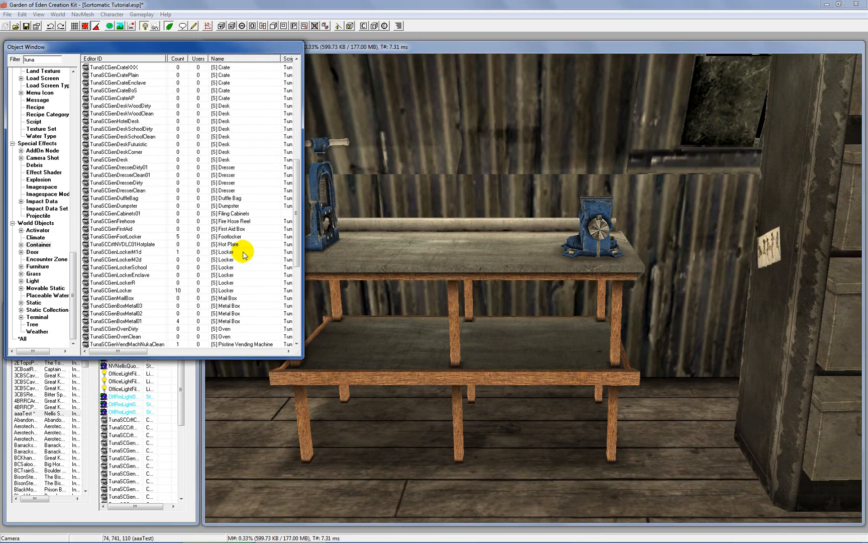
scroll(231, 296, down, 8)
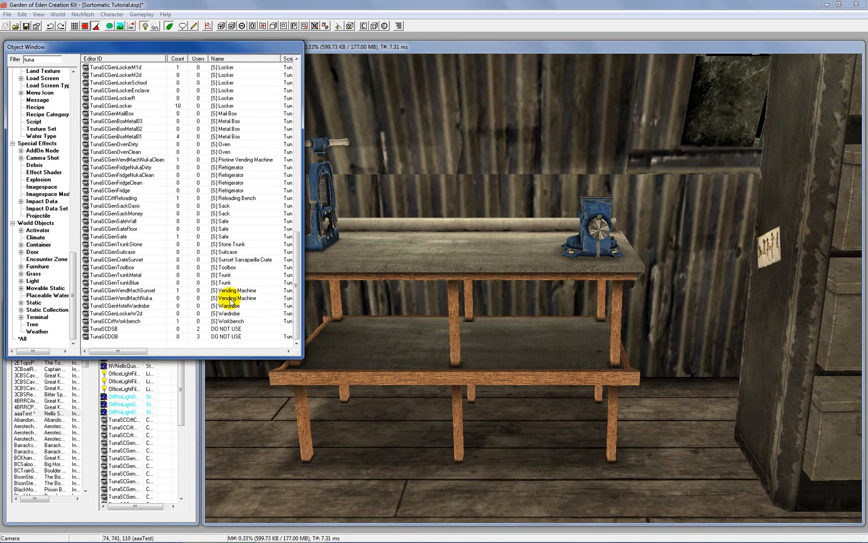
click(229, 267)
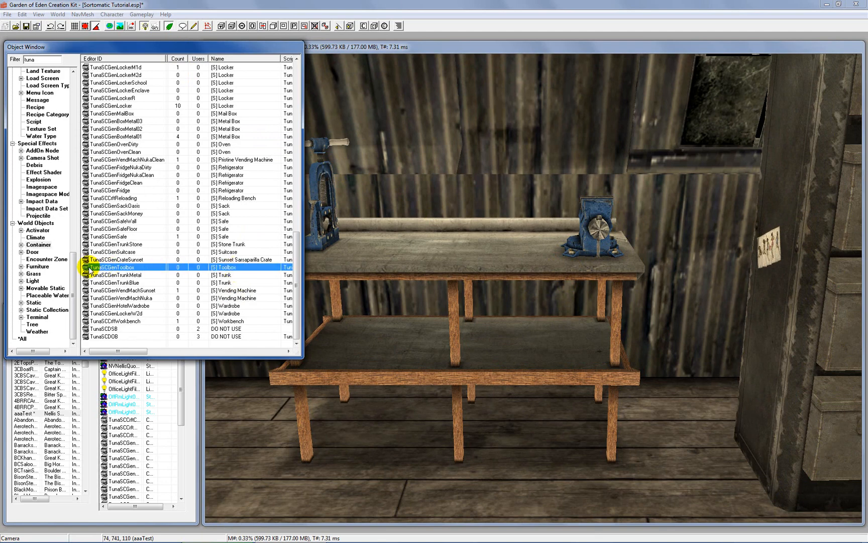
drag(87, 270, 382, 342)
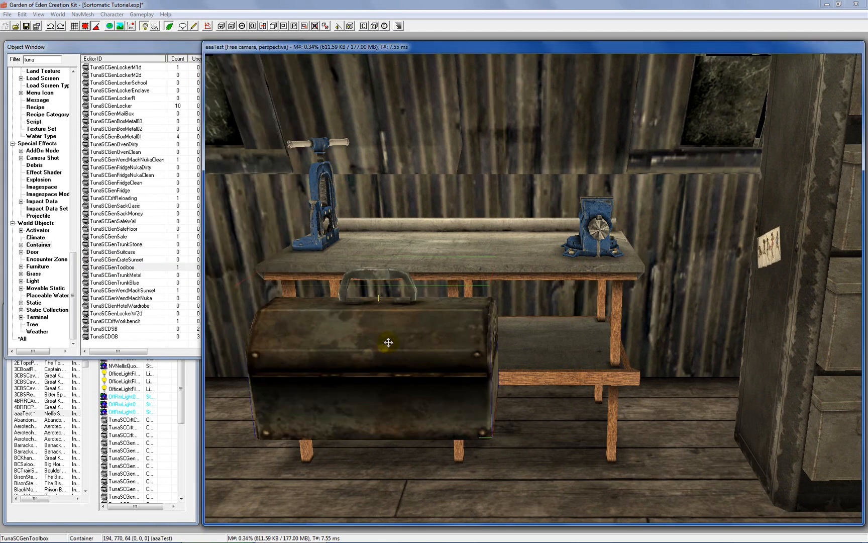
right_drag(388, 342, 232, 352)
drag(322, 382, 282, 38)
drag(391, 303, 294, 65)
key(f)
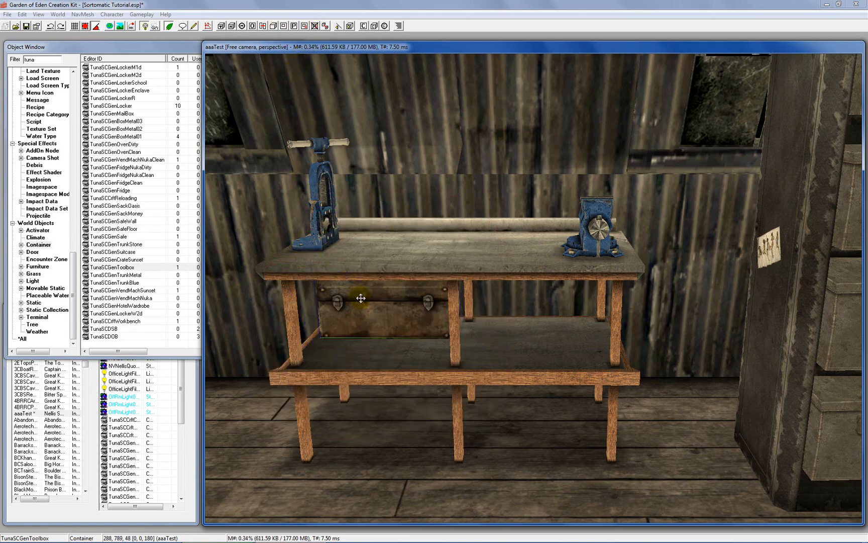
Step: Scale the toolbox to 0.8 and settle it on the workbench shelf at about 261, 787, 45
drag(361, 298, 357, 370)
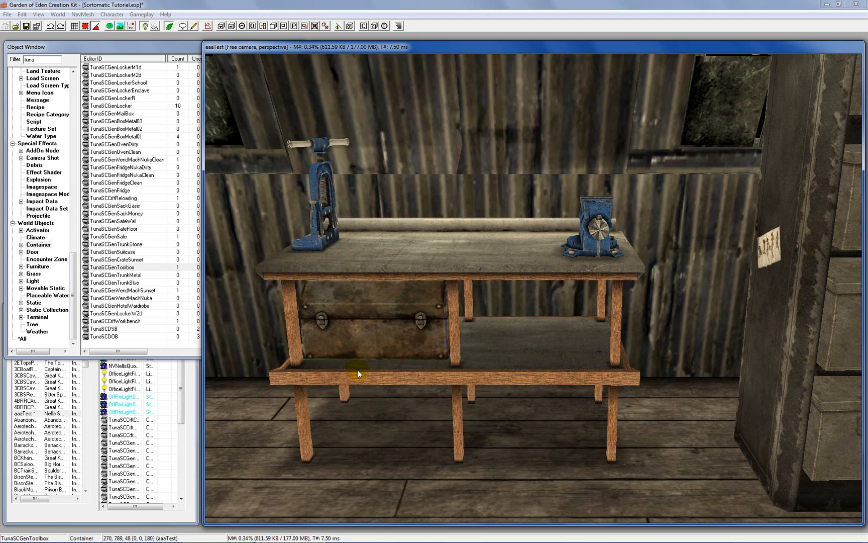
double_click(359, 338)
click(407, 278)
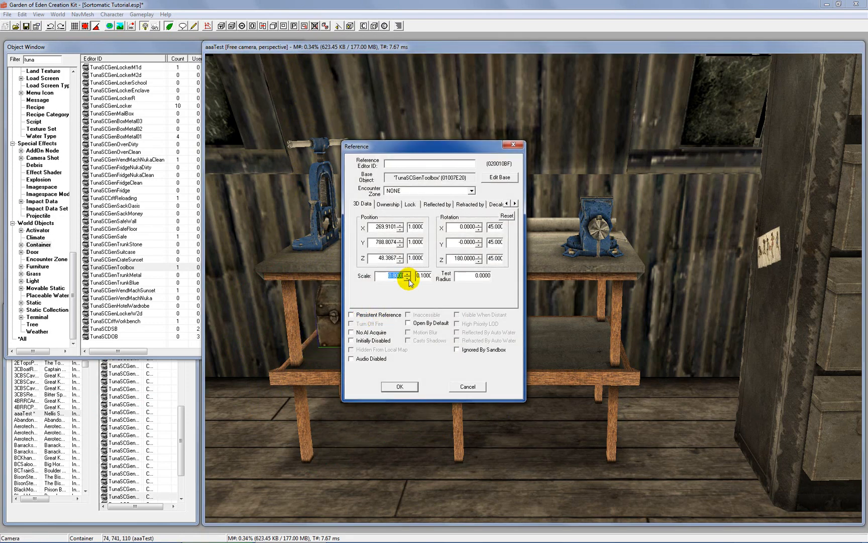
click(398, 386)
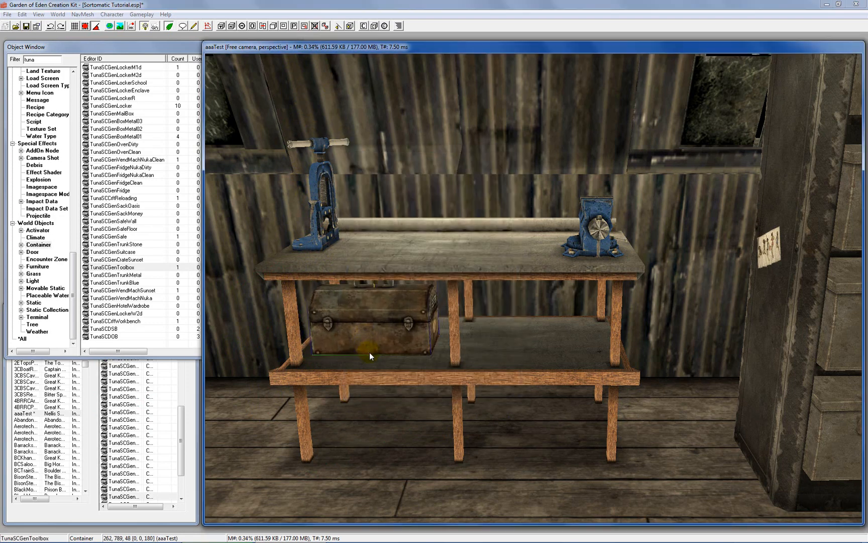
mouse_move(368, 352)
mouse_down()
mouse_move(370, 360)
mouse_move(366, 351)
mouse_up()
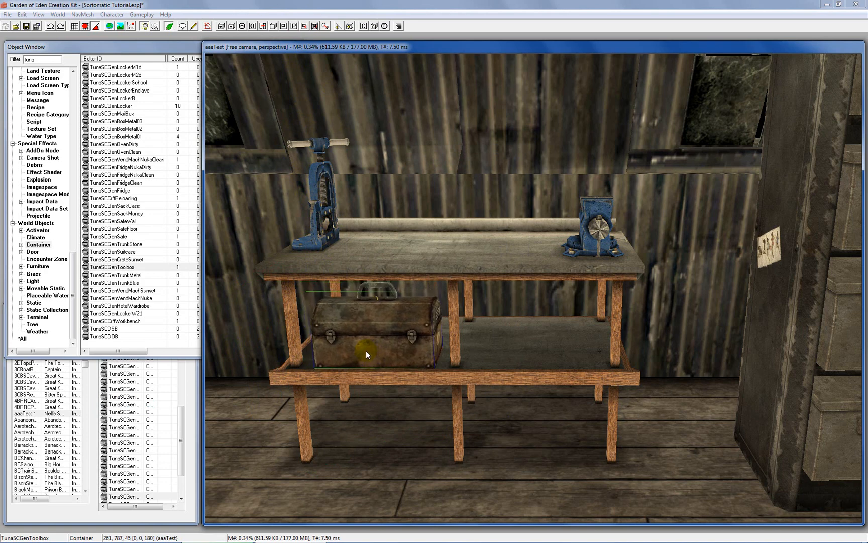
Step: Duplicate the toolbox into the other upper bay and both floor-level bays of the workbench, the lower copies at about Z 13
key(ctrl+d)
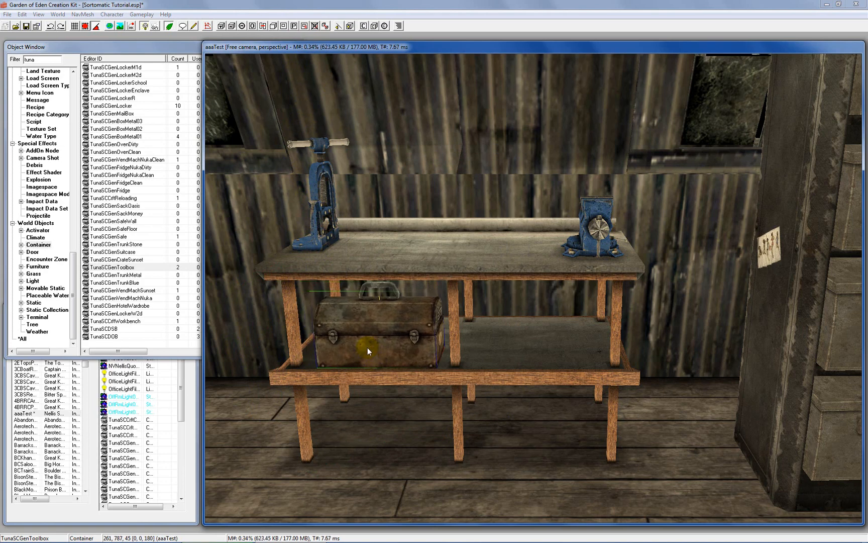
drag(370, 337, 611, 341)
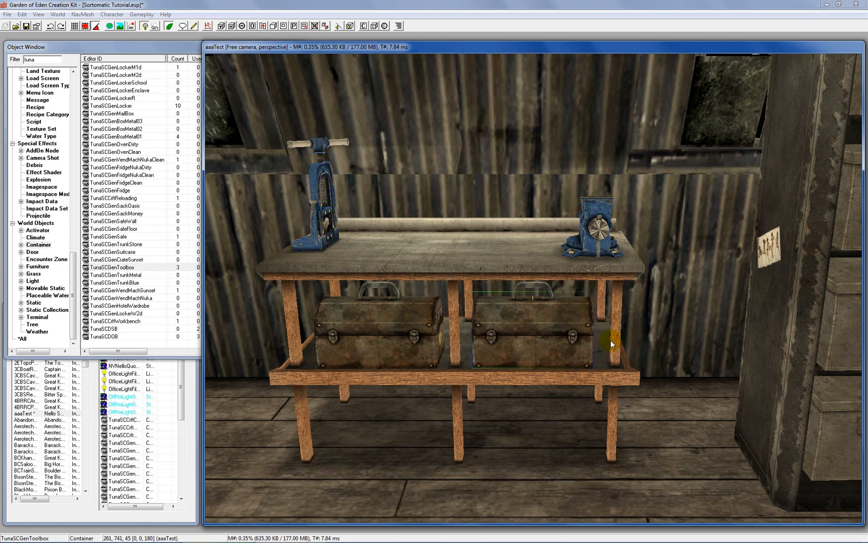
drag(545, 336, 559, 484)
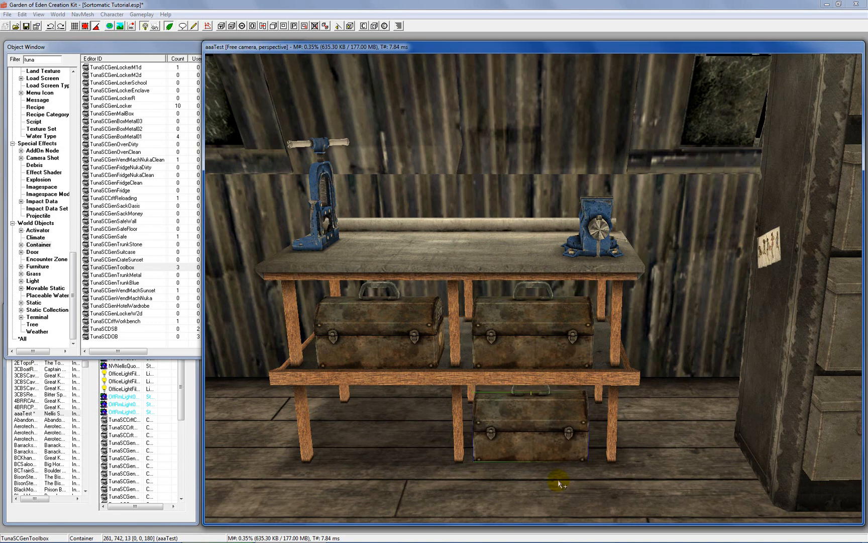
drag(540, 434, 301, 424)
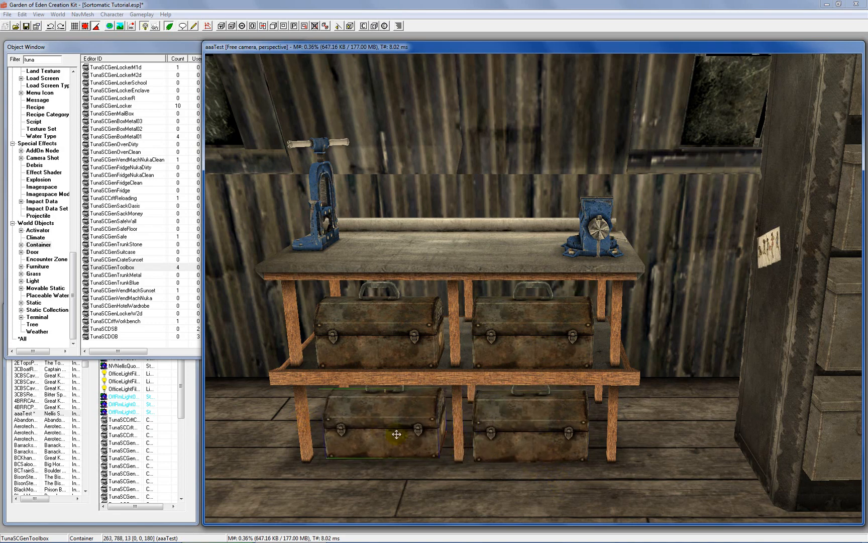
Step: Select the workbench that holds the toolboxes
shift+middle_drag(394, 417, 277, 287)
scroll(557, 309, up, 3)
scroll(556, 307, down, 2)
click(309, 171)
scroll(333, 213, down, 3)
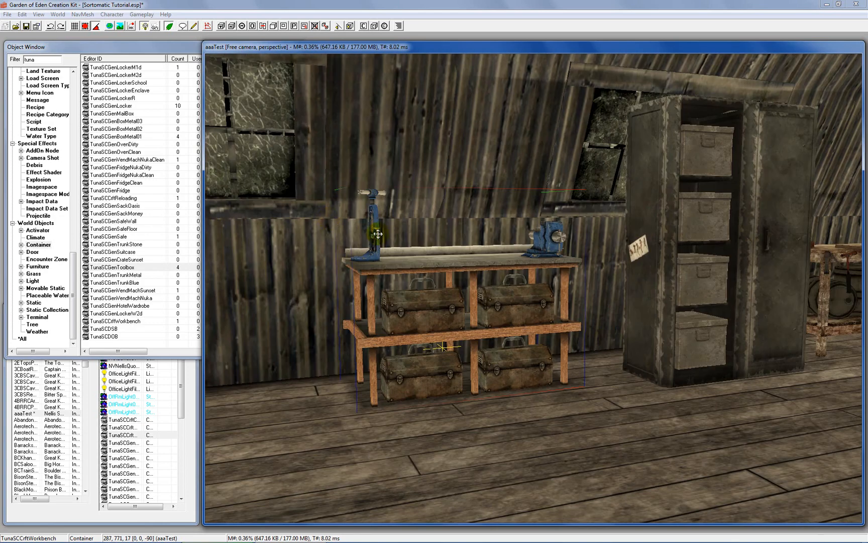
shift+middle_drag(378, 234, 432, 267)
double_click(433, 268)
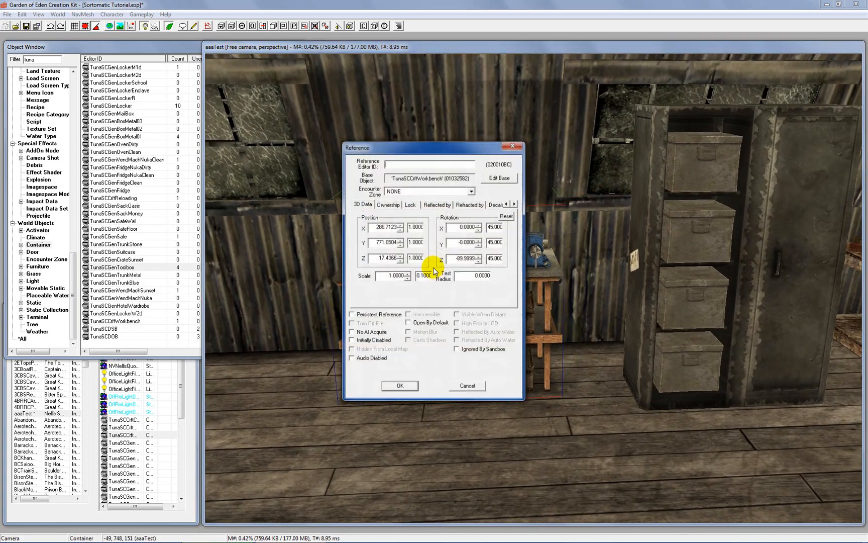
click(513, 145)
scroll(483, 296, down, 5)
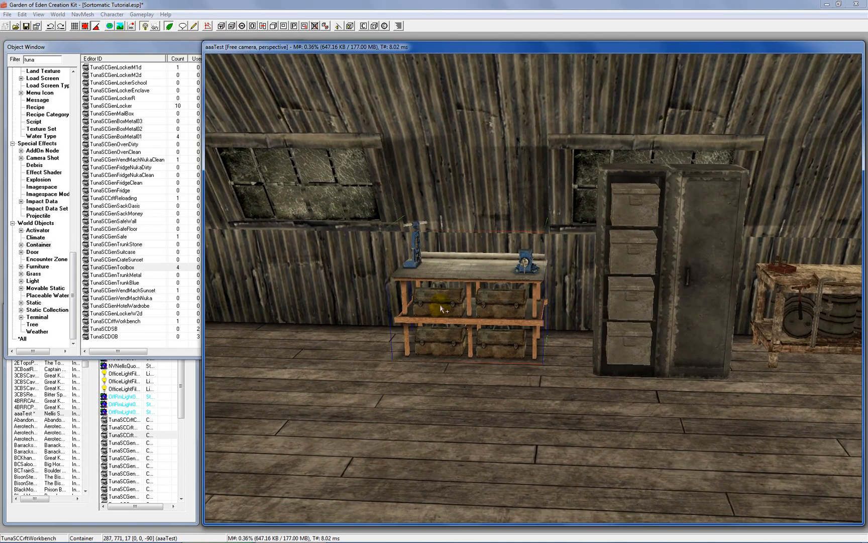
click(441, 305)
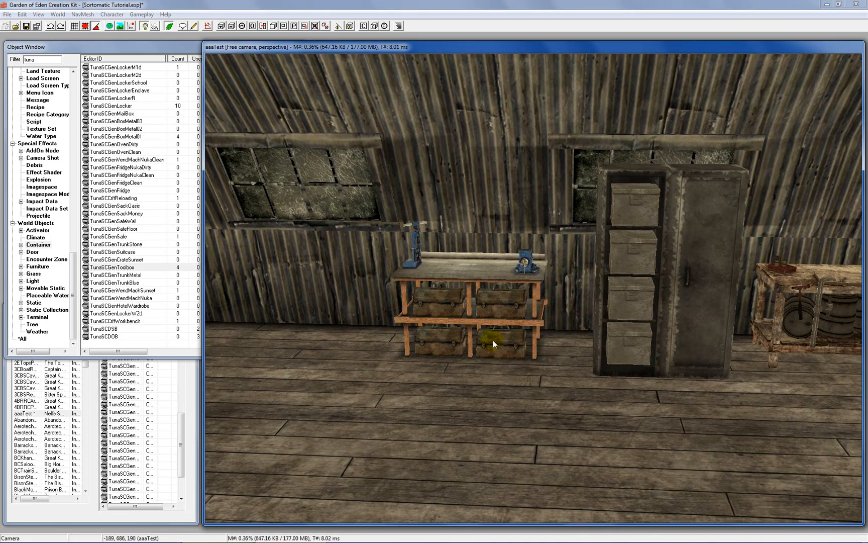
Step: Examine the furnished room, checking the workbench with its toolboxes and the reloading bench along the wall
middle_drag(493, 339, 574, 350)
middle_drag(575, 351, 508, 349)
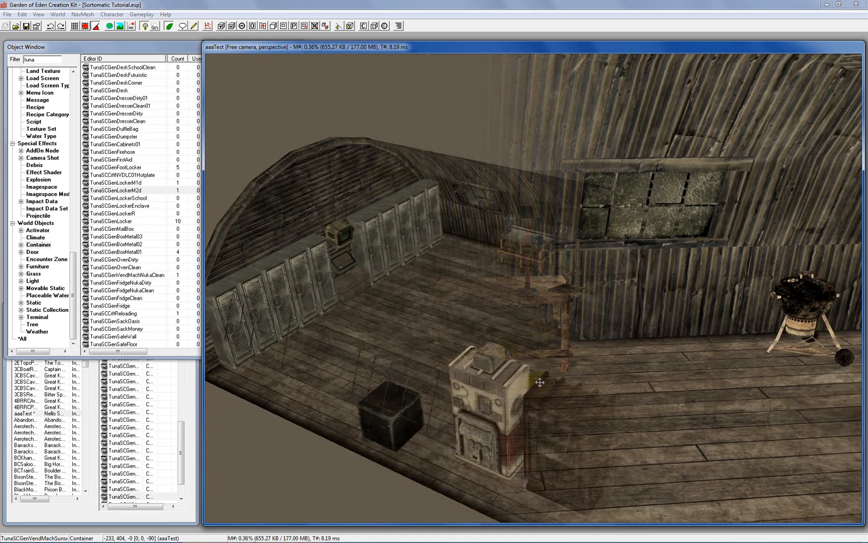
middle_drag(538, 382, 535, 388)
middle_drag(535, 387, 490, 340)
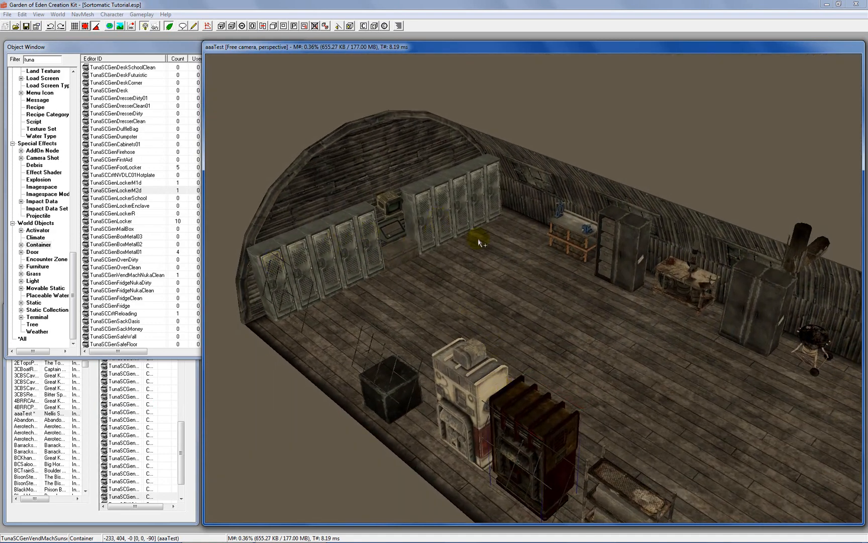
click(574, 227)
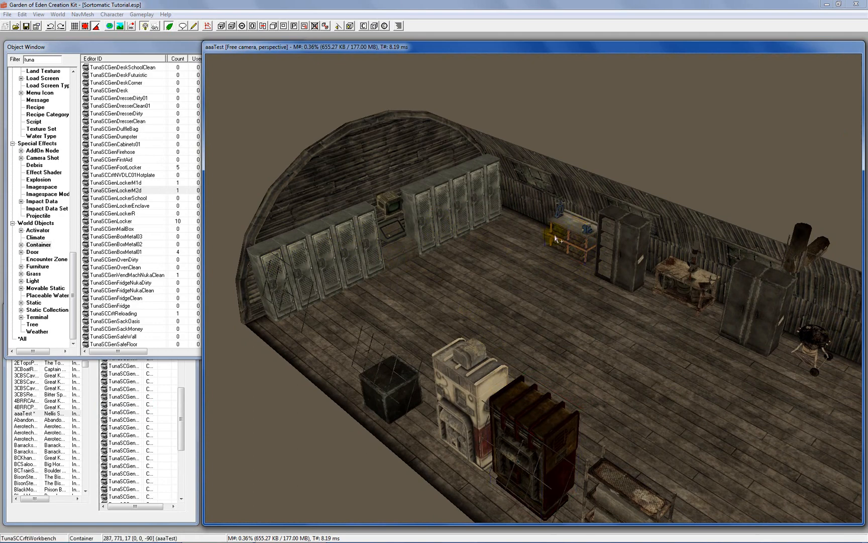
middle_drag(554, 237, 830, 269)
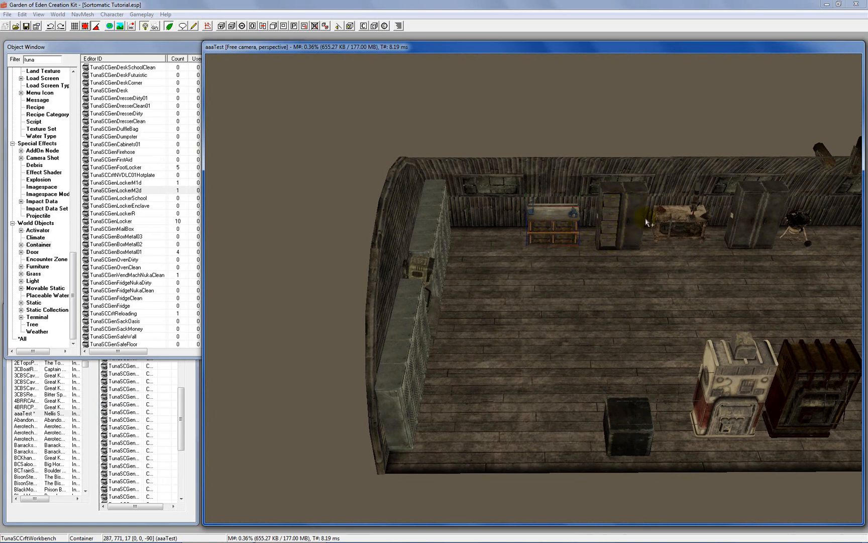
click(676, 216)
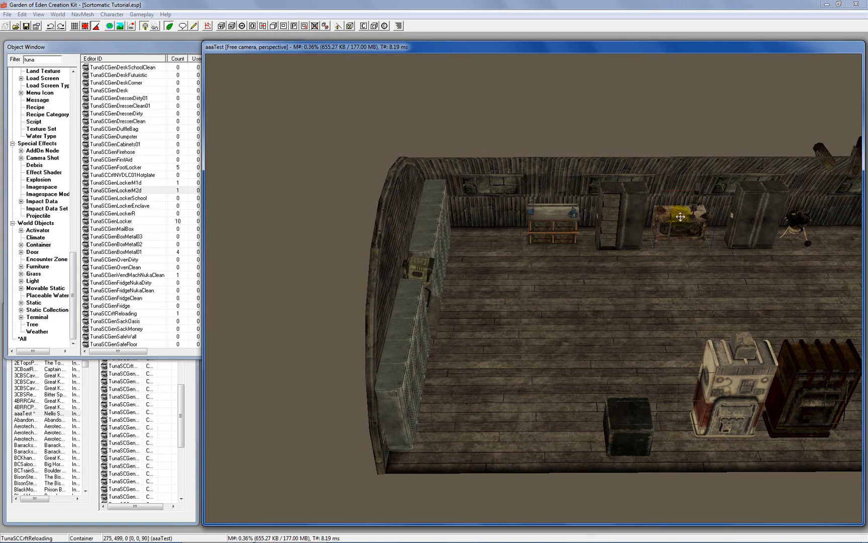
middle_drag(676, 216, 509, 270)
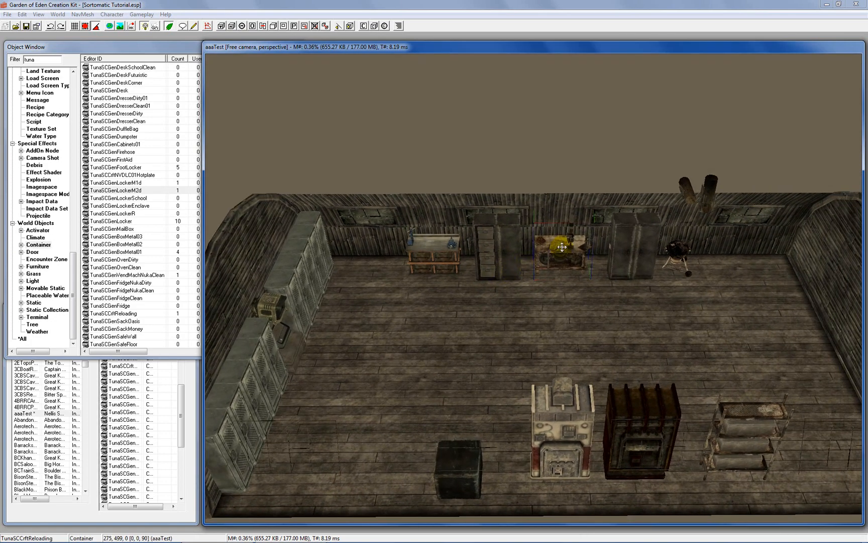
scroll(563, 247, up, 5)
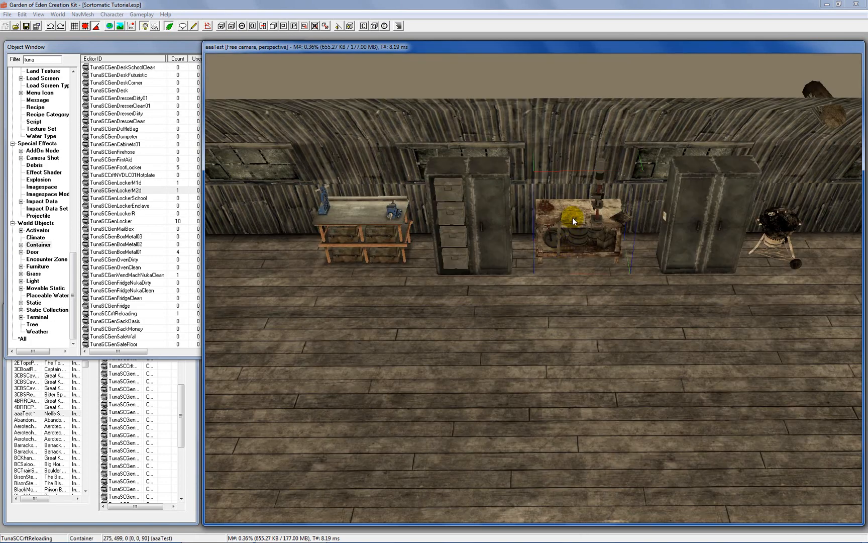
Step: Move the barbecue grill slightly along the wall, away from the closed double-door locker
click(700, 229)
middle_drag(715, 226, 627, 247)
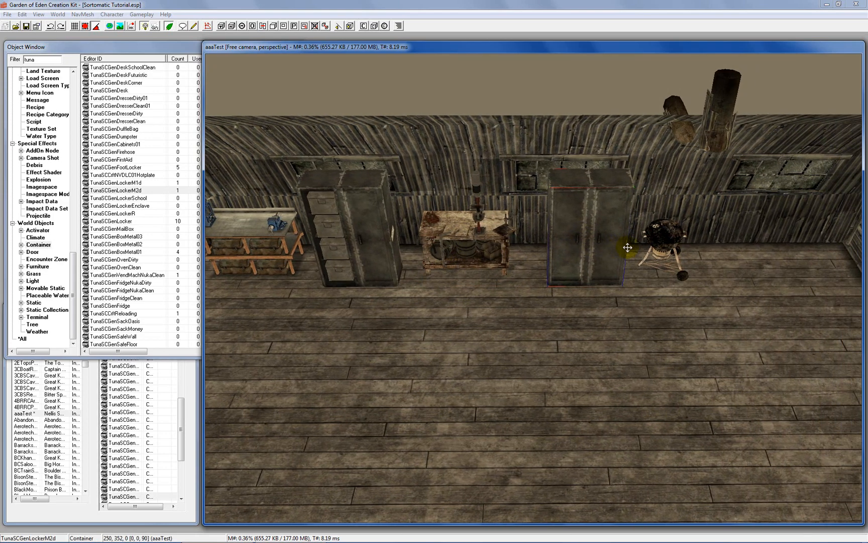
click(671, 236)
click(611, 227)
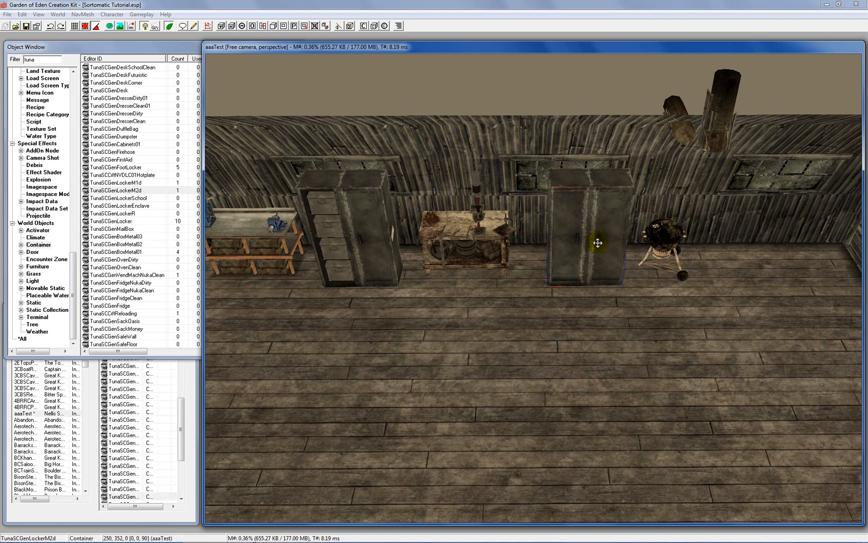
click(670, 239)
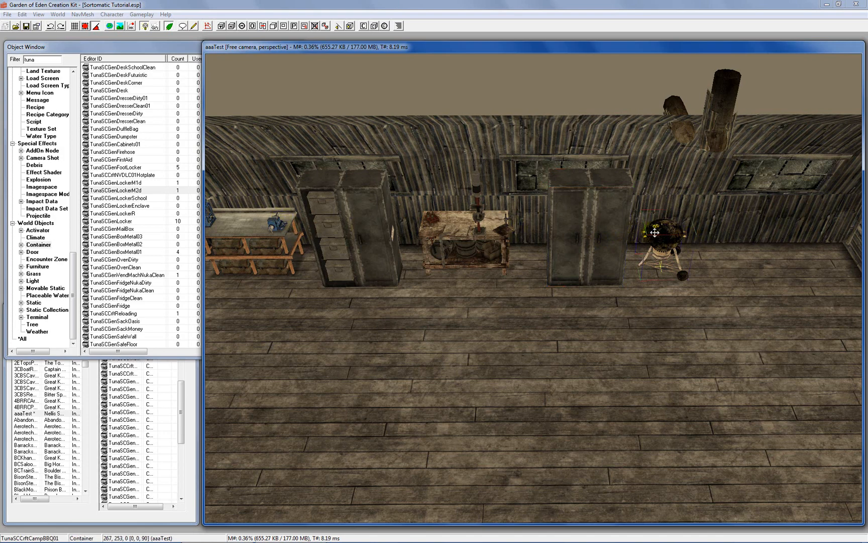
drag(654, 232, 661, 232)
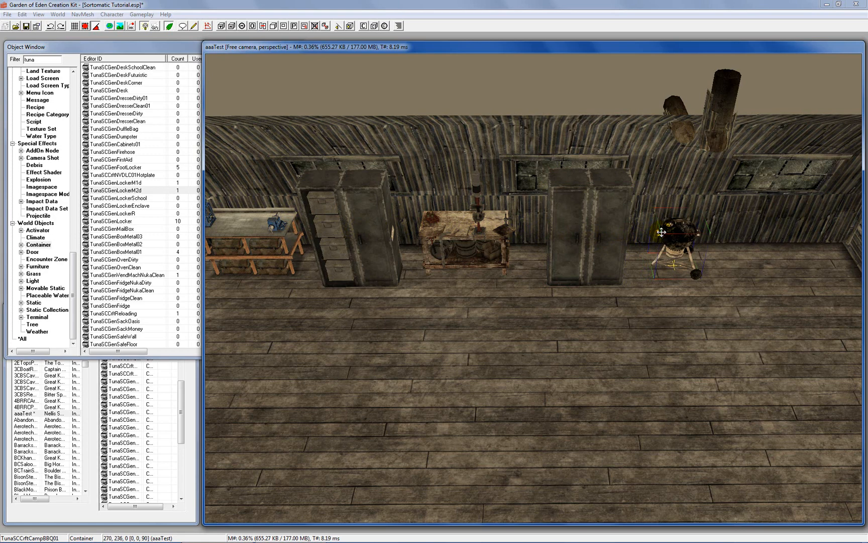
Step: Examine the crafting stations on one wall and the Sunset and Nuka-Cola vending machines on the opposite wall
click(468, 224)
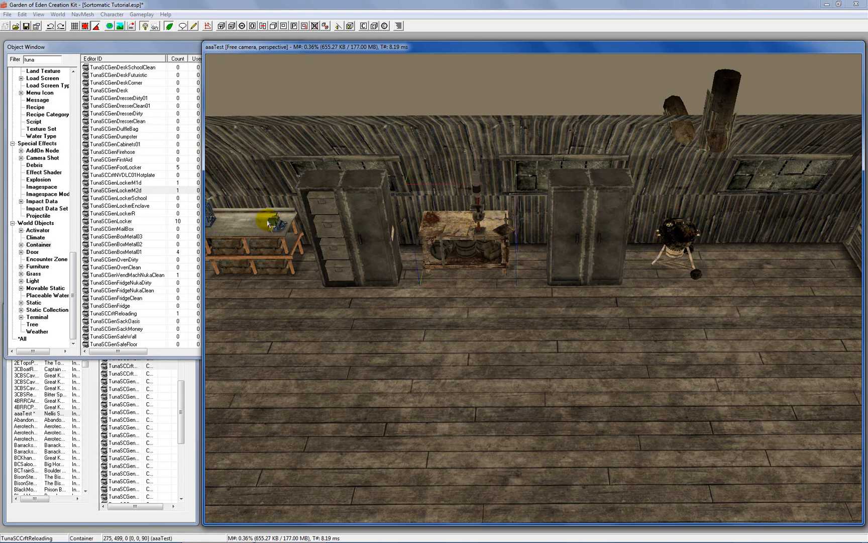
click(252, 221)
click(690, 232)
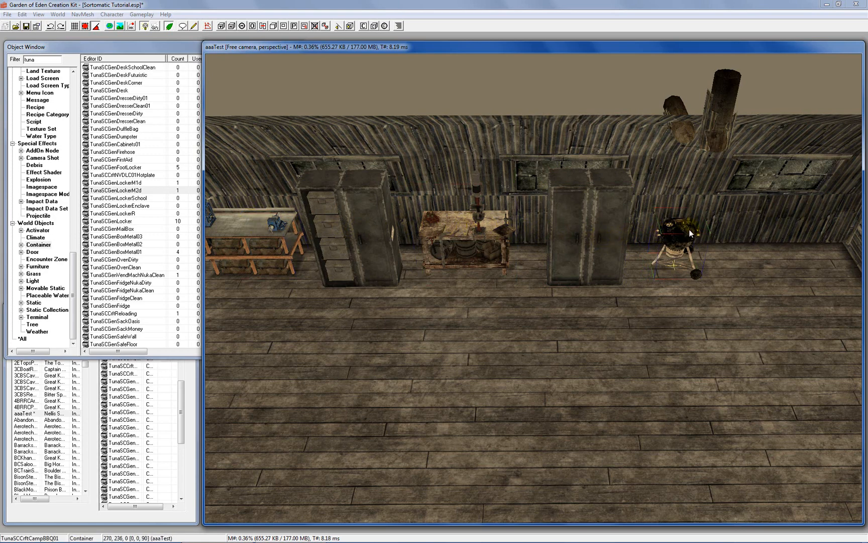
click(498, 233)
shift+middle_drag(457, 227, 643, 238)
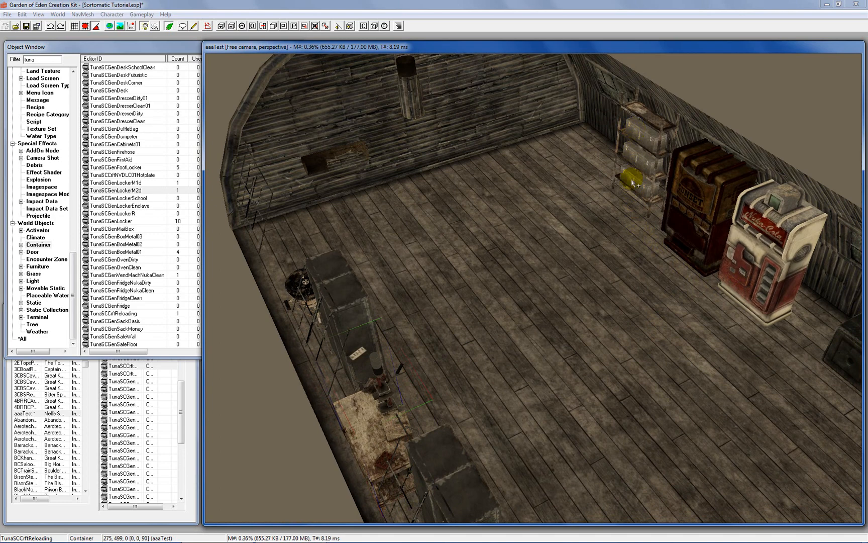
click(694, 205)
shift+middle_drag(695, 204, 704, 265)
click(615, 204)
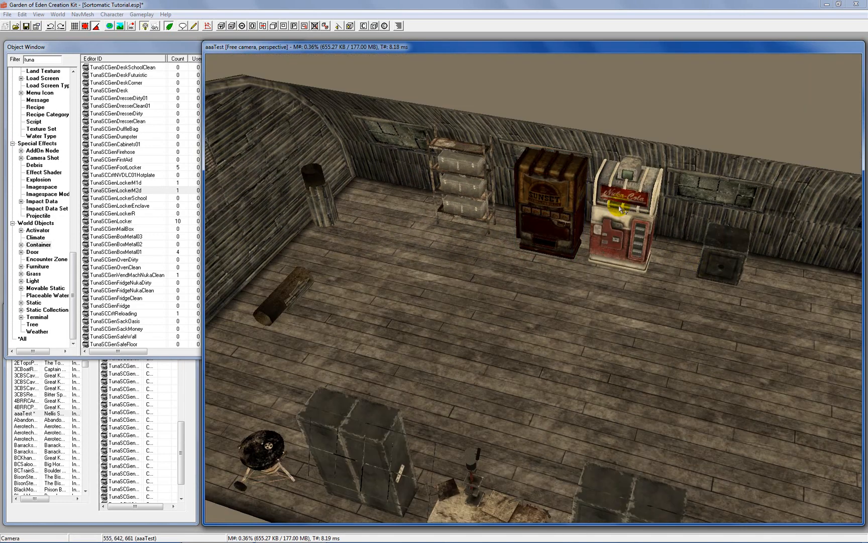
click(566, 196)
click(622, 204)
click(543, 199)
shift+middle_drag(533, 249, 598, 305)
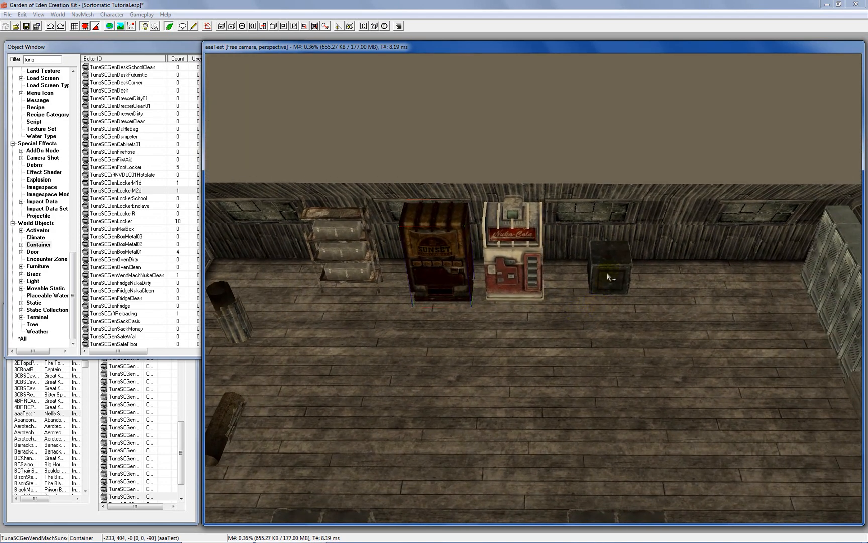
Step: Place a TunaSCGenDeskWoodClean container near the wall between the safe and the row of lockers
click(609, 275)
middle_drag(611, 272, 498, 281)
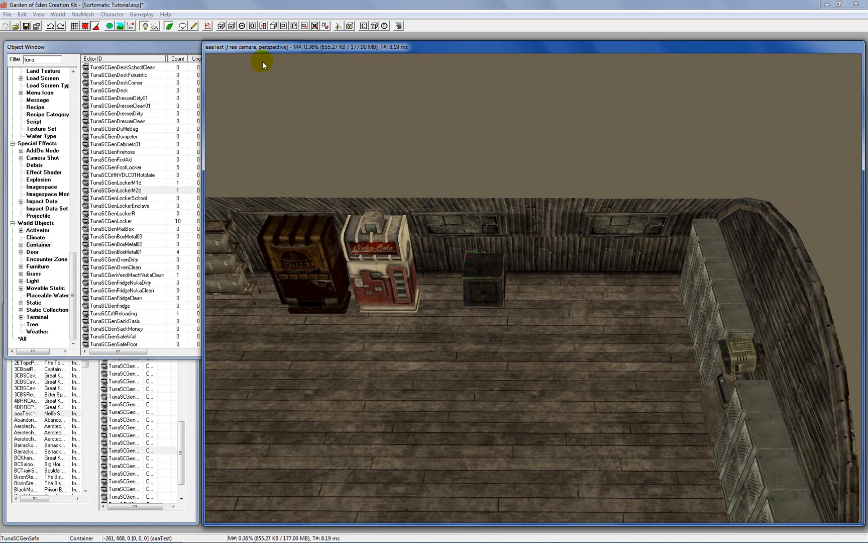
scroll(160, 65, up, 2)
click(136, 91)
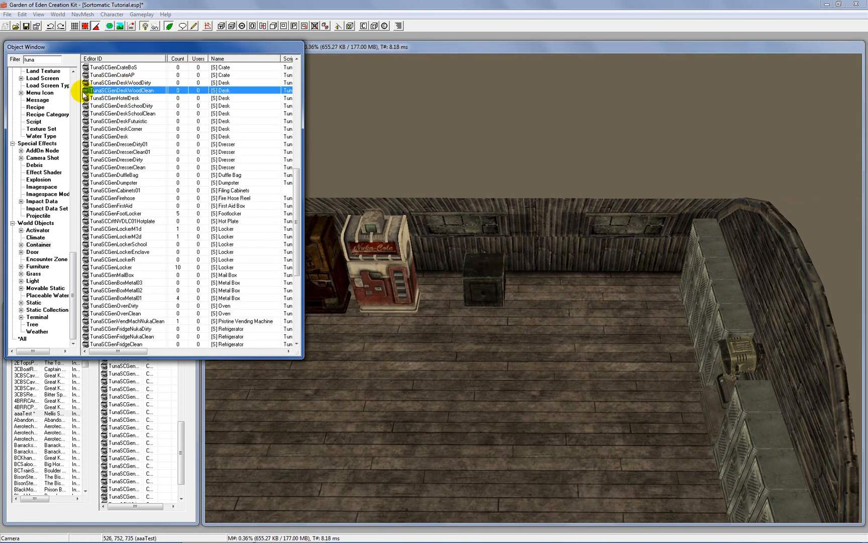
drag(85, 95, 577, 309)
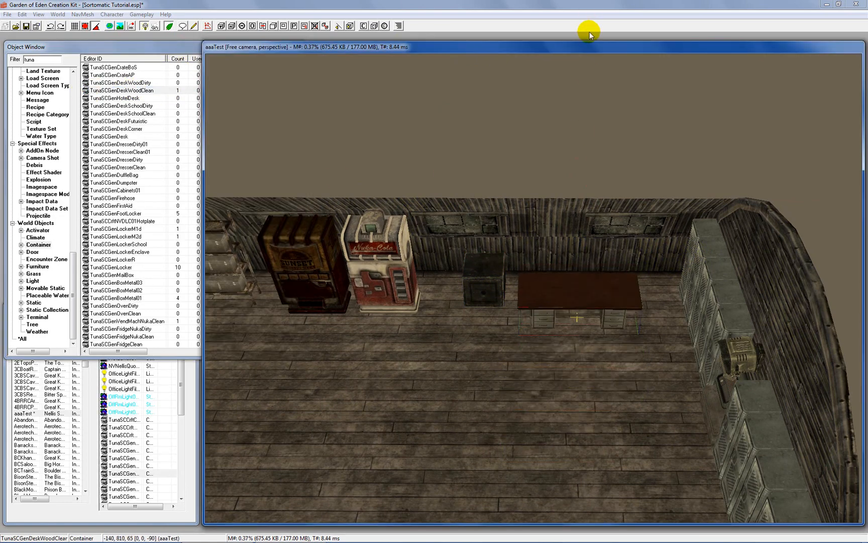
Step: Shift the safe next to the Nuka-Cola machine and slide the wooden desk closer to the safe
drag(594, 19, 599, 6)
drag(476, 269, 426, 271)
drag(548, 271, 527, 273)
click(446, 272)
Step: Drop the wooden desk onto the floor and push it back against the wall beside the safe
scroll(465, 265, down, 3)
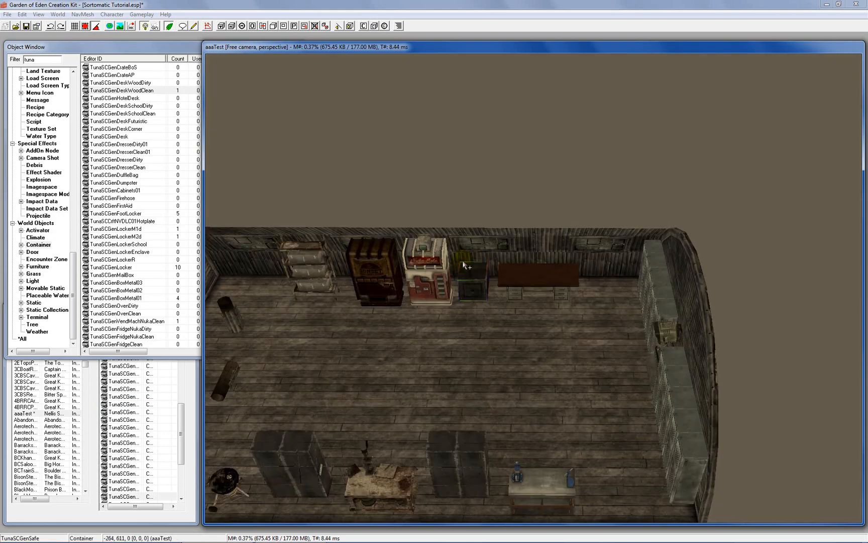
shift+middle_drag(472, 298, 530, 271)
click(536, 258)
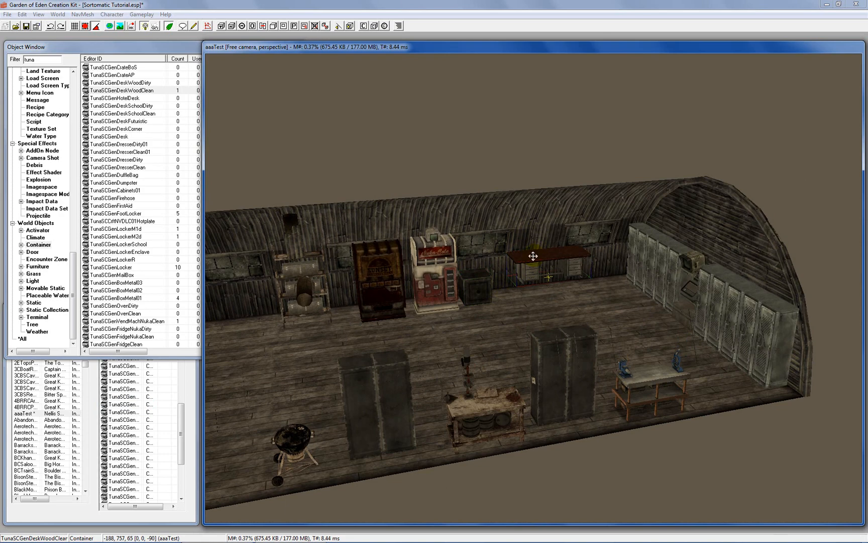
key(f)
drag(534, 289, 533, 263)
Step: Open the base container record of the placed Nuka-Cola vending machine
shift+middle_drag(566, 320, 792, 280)
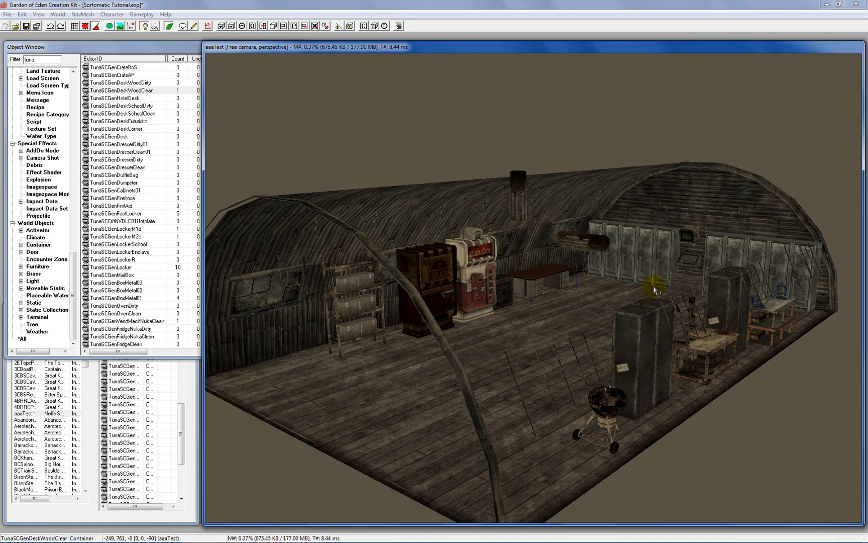
double_click(476, 258)
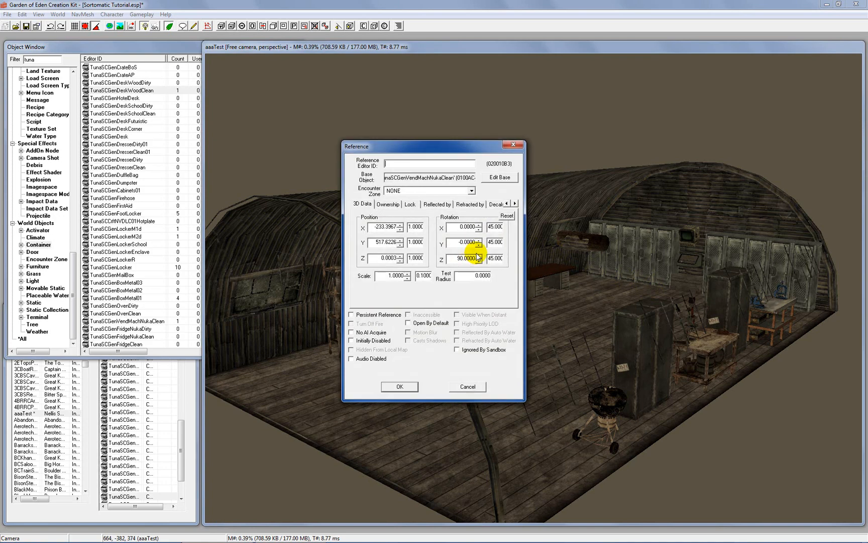
click(500, 178)
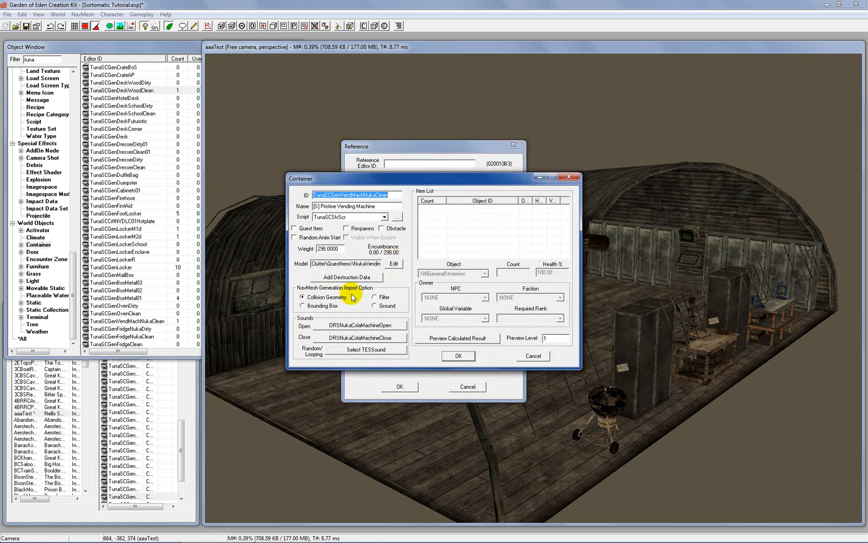
Step: Examine the name and weight fields of the Nuka-Cola vending machine container
double_click(340, 249)
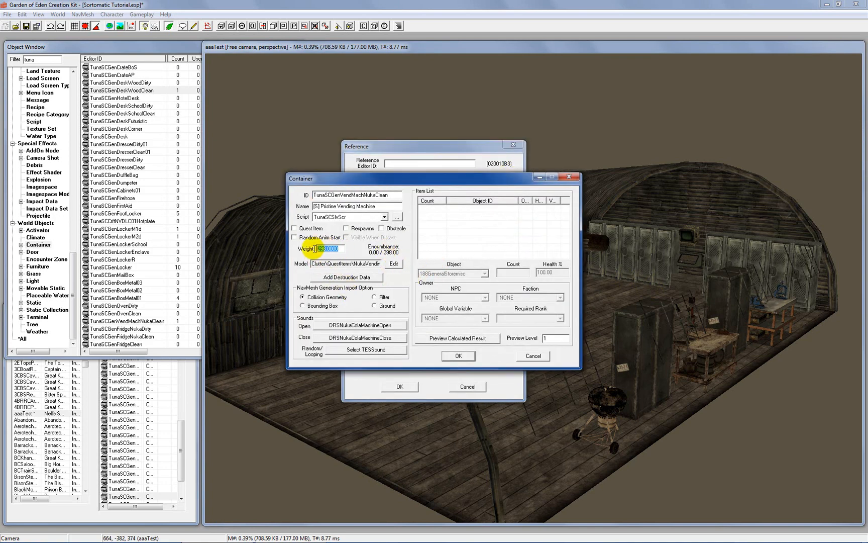
click(328, 249)
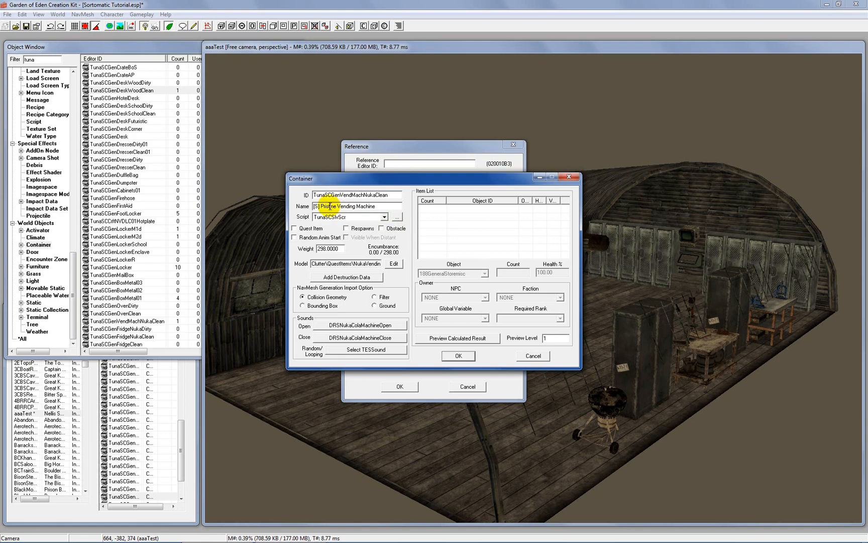
drag(329, 206, 385, 214)
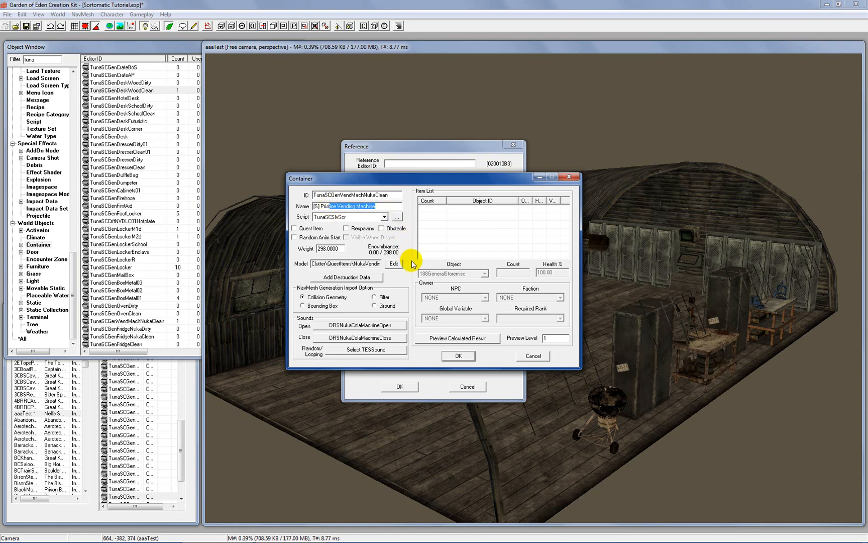
drag(346, 249, 294, 249)
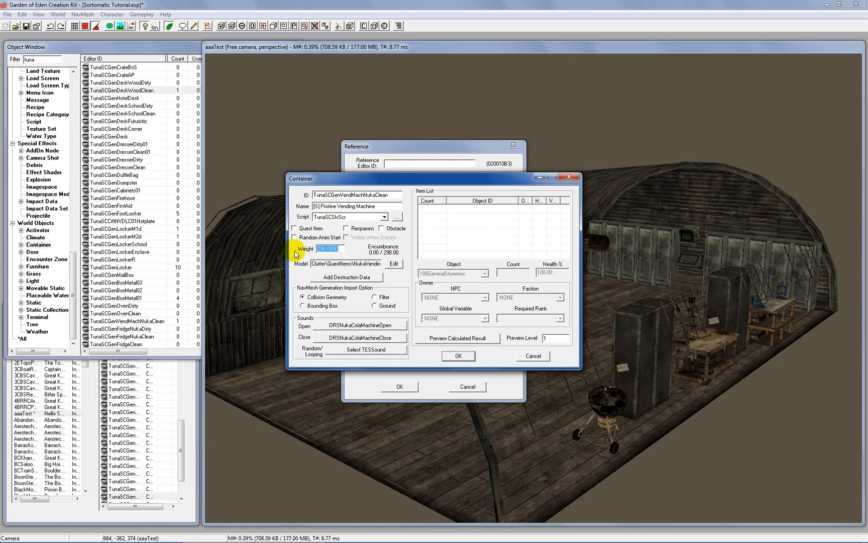
click(334, 249)
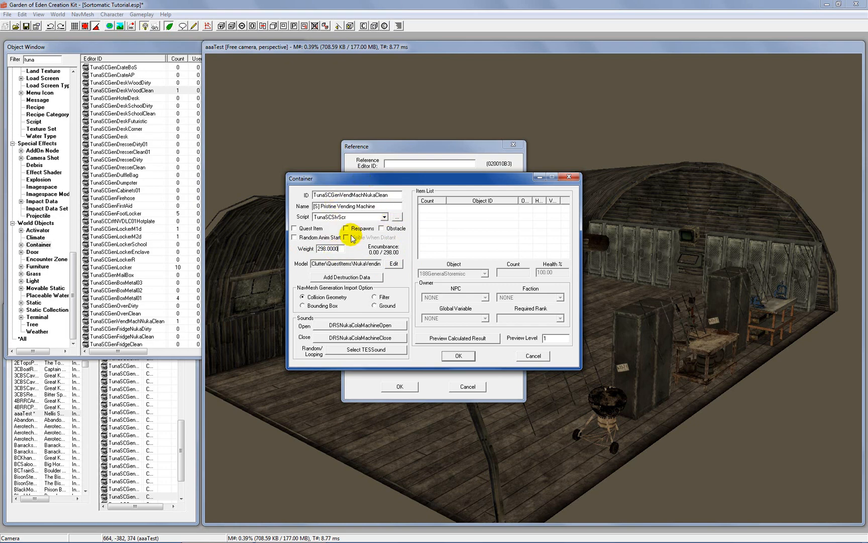
drag(343, 249, 308, 249)
click(323, 249)
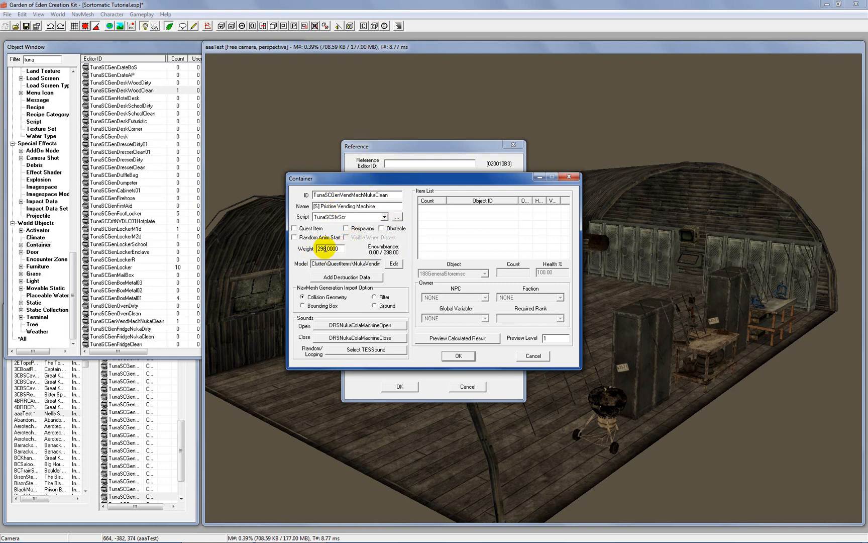
drag(326, 248, 302, 248)
double_click(319, 248)
click(319, 248)
Step: Try appending 01 to the vending machine container's ID, remove it, and return to the weight field
click(395, 195)
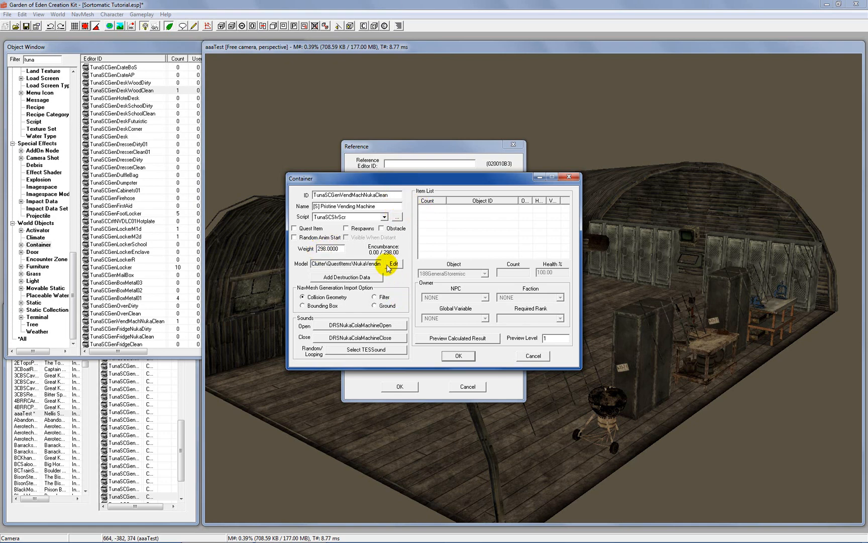
text(01)
key(BackSpace)
key(BackSpace)
double_click(327, 249)
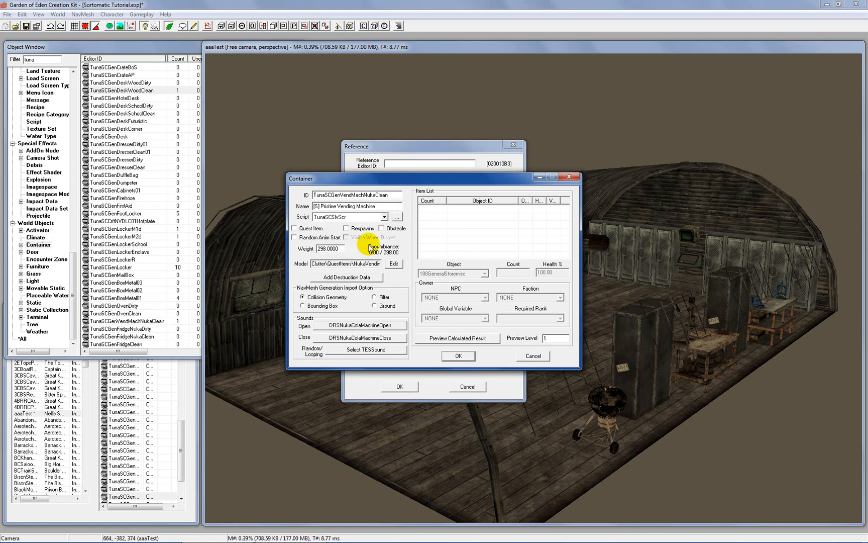
Step: Examine the vending machine container's ID, script and weight fields, then close the container and its reference without saving changes
drag(396, 196, 292, 194)
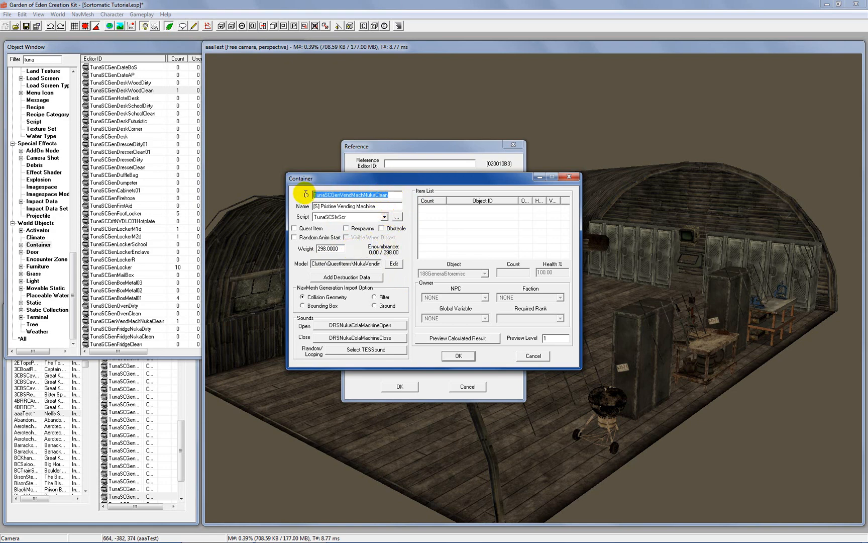
click(336, 218)
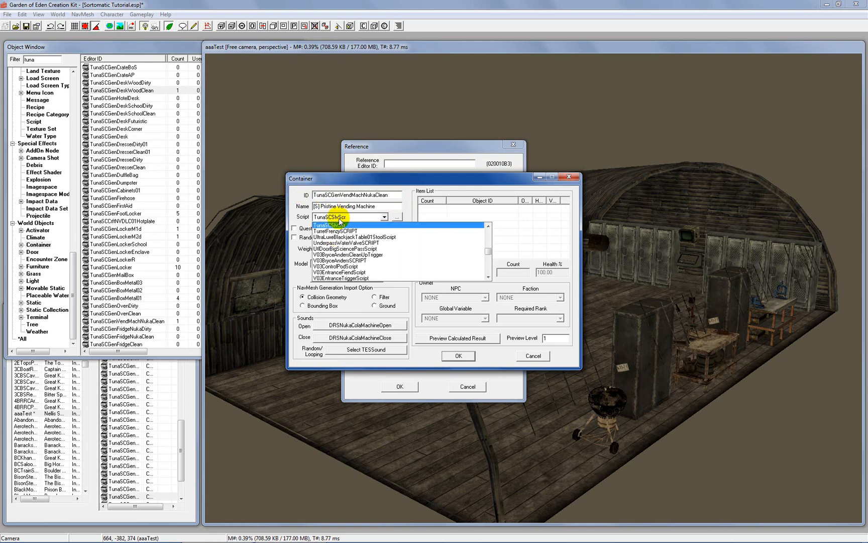
click(337, 219)
click(395, 208)
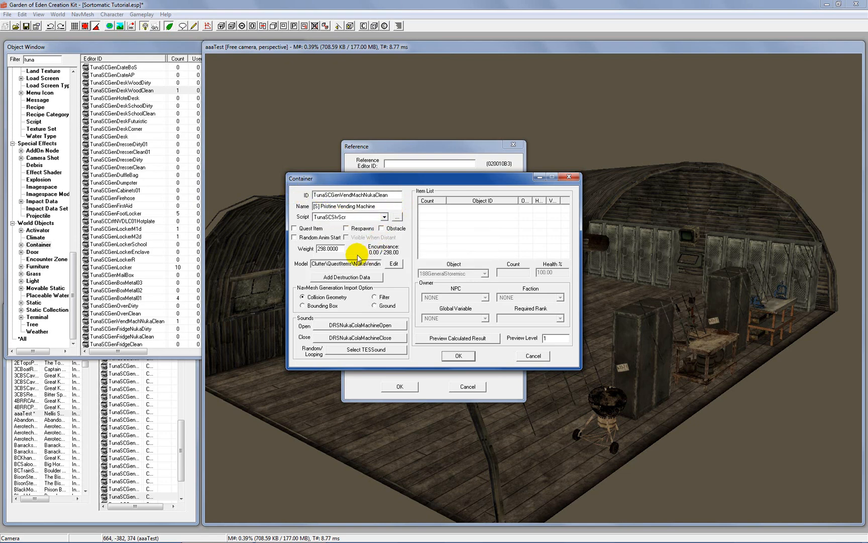
double_click(339, 248)
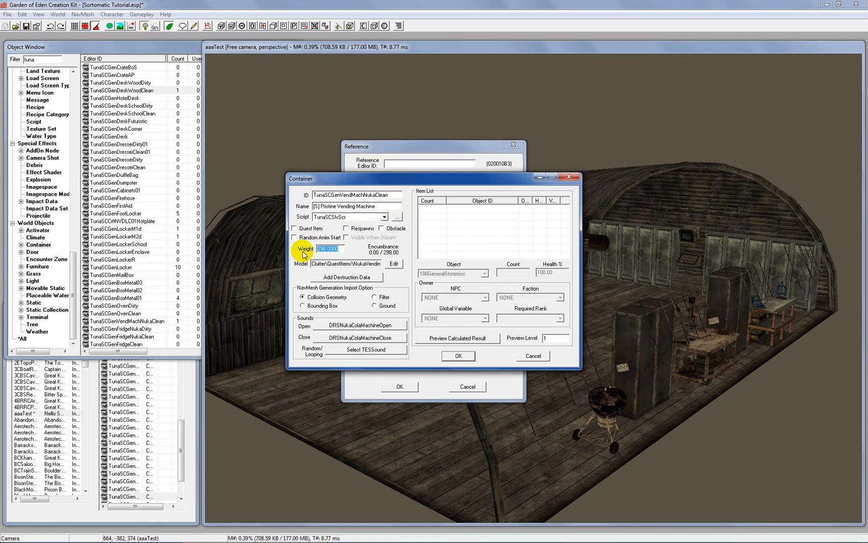
click(521, 360)
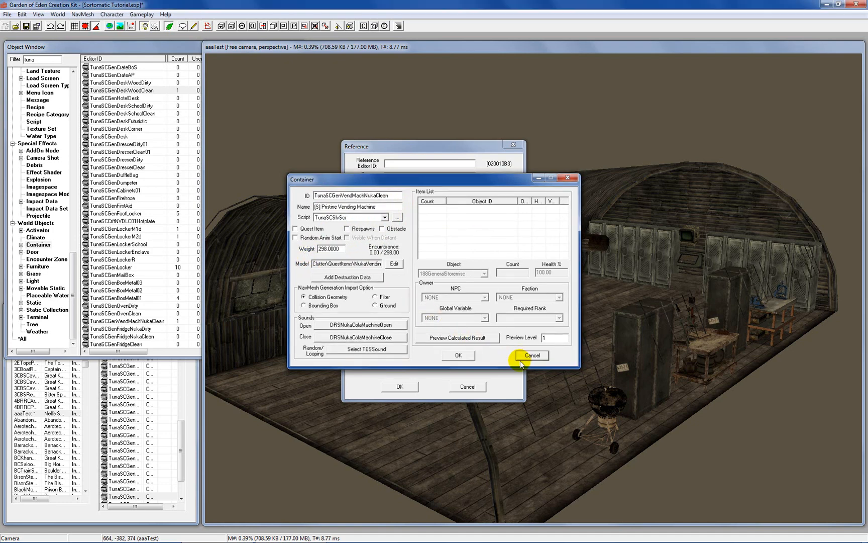
click(468, 386)
Step: Inspect the placed vending machines and the tall metal lockers along the opposite wall of the room
click(471, 284)
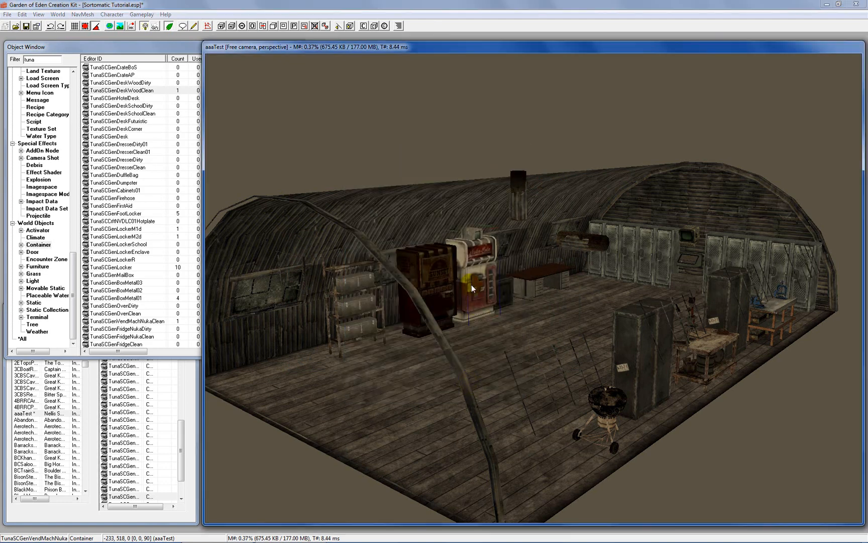
click(444, 272)
shift+middle_drag(471, 265, 397, 299)
click(518, 351)
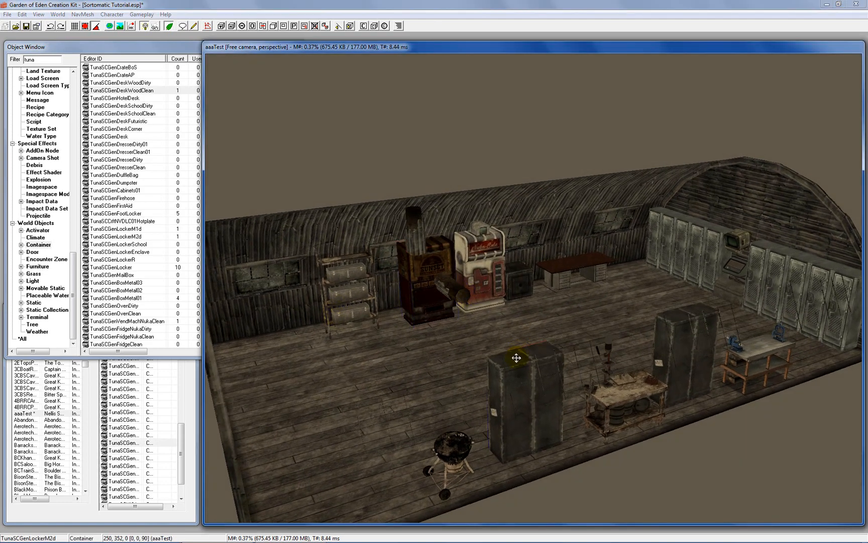
shift+middle_drag(516, 358, 497, 329)
scroll(498, 329, up, 3)
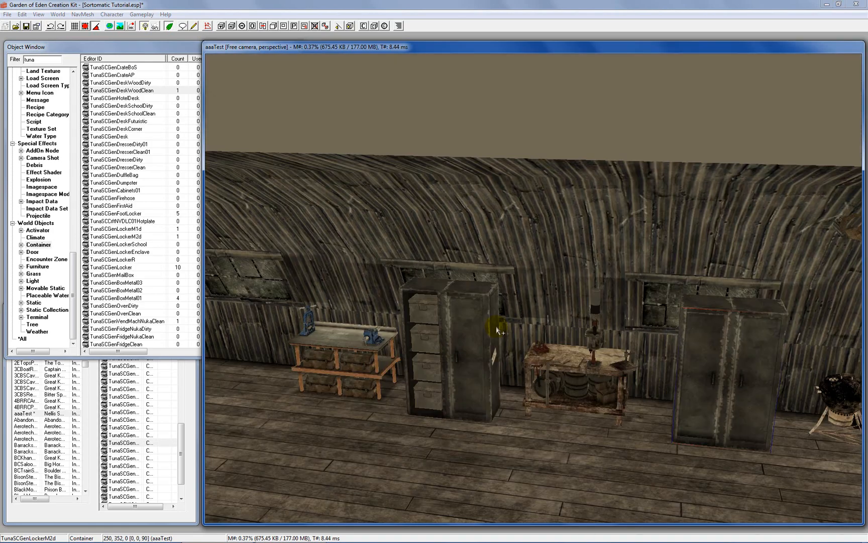
Step: Inspect the metal box containers stacked inside the open locker beside the workbench, along with the locker itself
click(425, 317)
shift+middle_drag(417, 315, 615, 310)
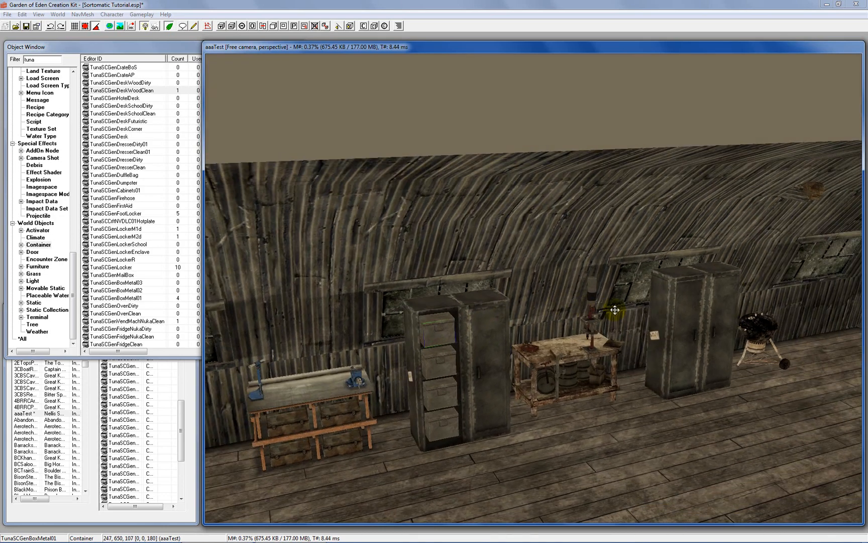
scroll(471, 310, up, 3)
middle_drag(470, 311, 486, 286)
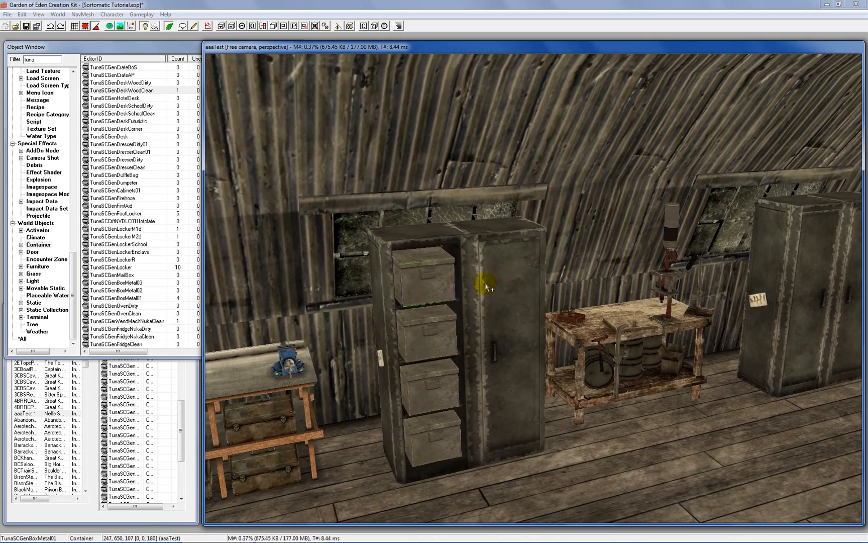
click(434, 327)
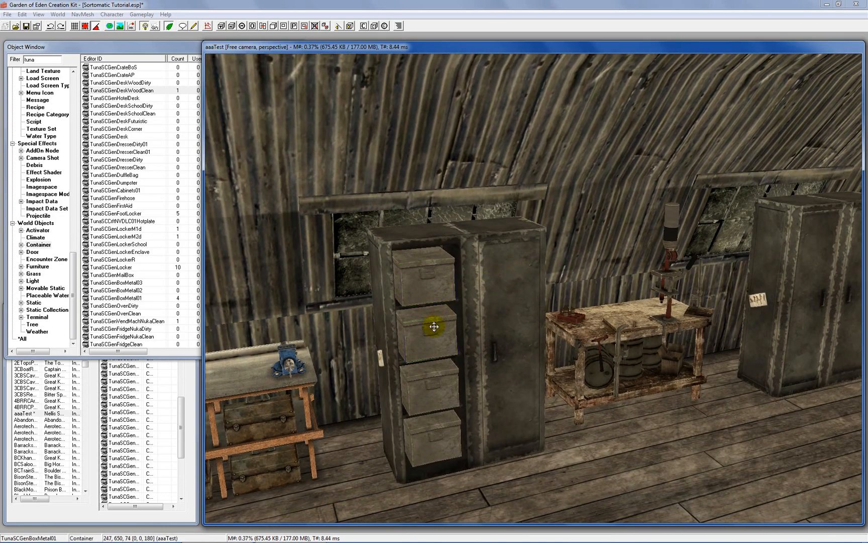
shift+middle_drag(434, 327, 547, 285)
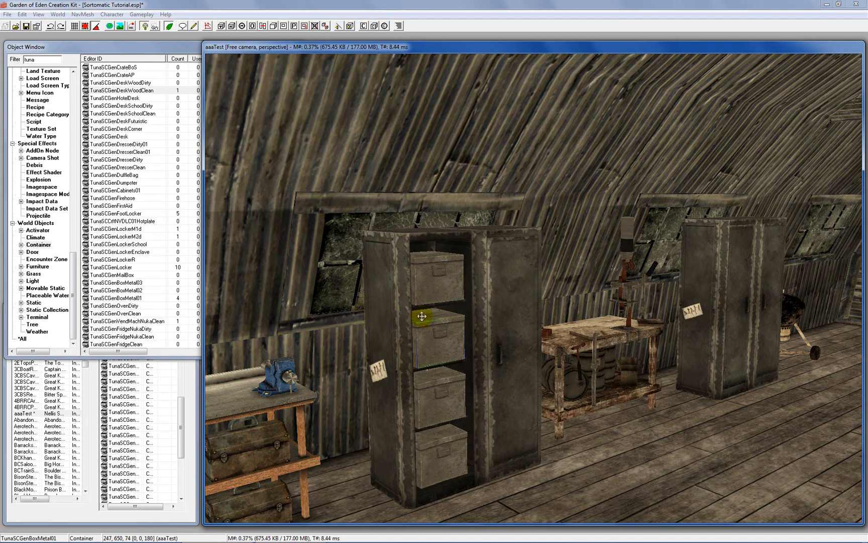
click(427, 293)
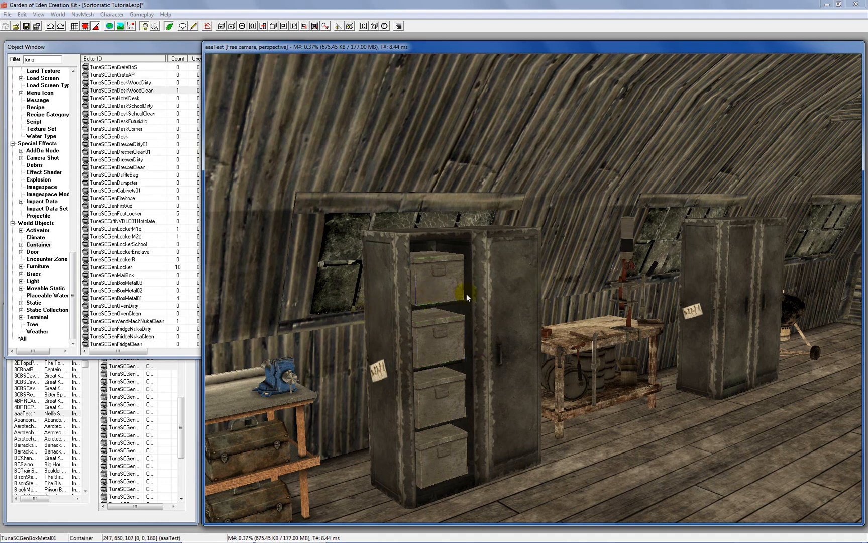
click(490, 293)
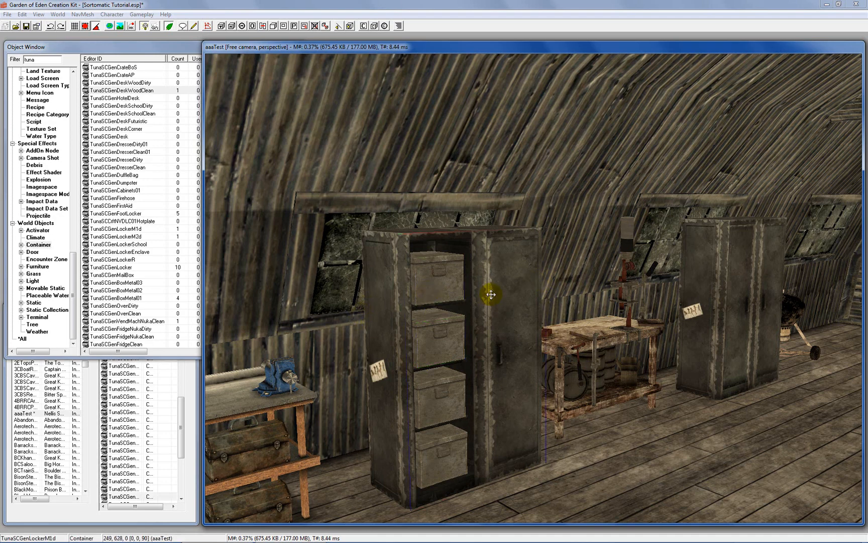
Step: Survey the furnished room from several angles, covering the crafting stations, lockers, vending machines and shelf
scroll(491, 294, down, 2)
shift+middle_drag(511, 296, 374, 311)
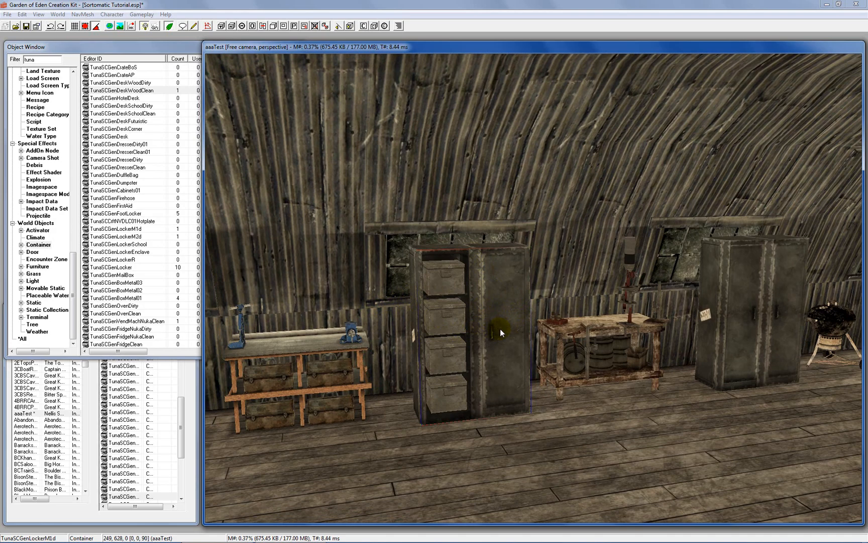
shift+middle_drag(498, 326, 350, 340)
scroll(350, 341, down, 5)
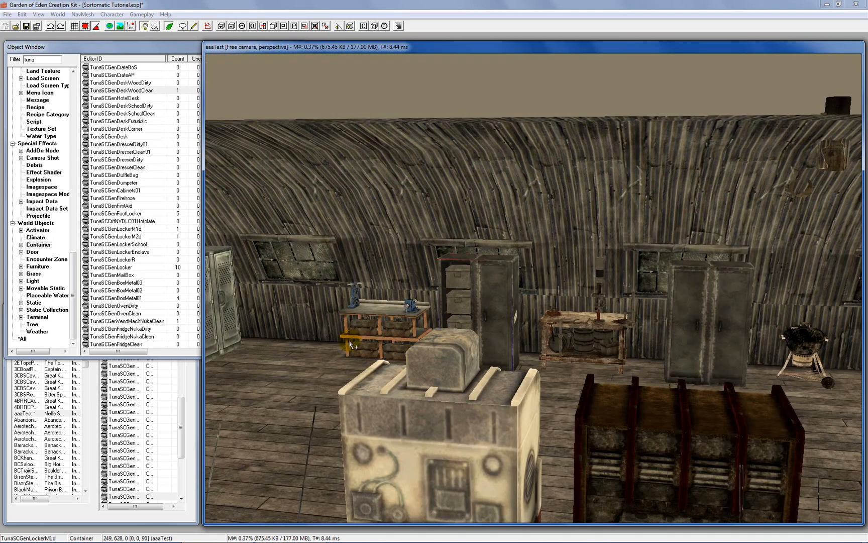
shift+middle_drag(421, 345, 270, 351)
scroll(327, 352, down, 3)
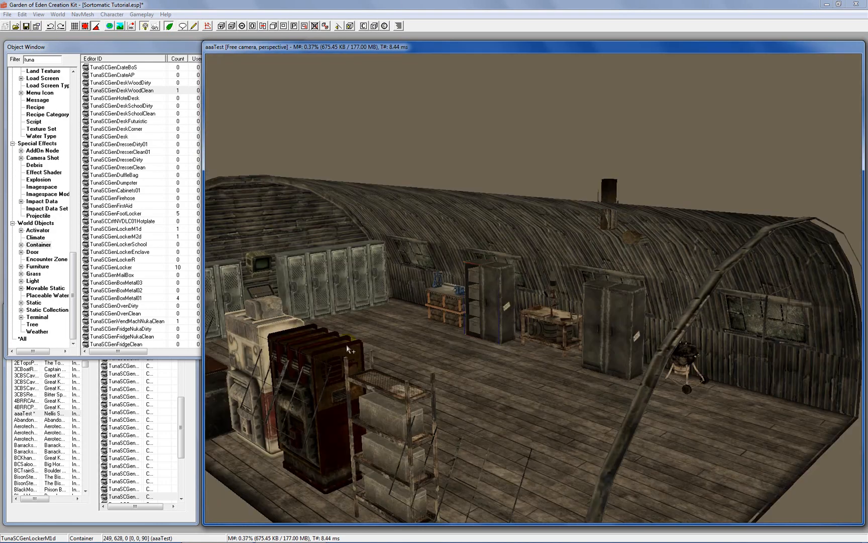
shift+middle_drag(347, 348, 419, 357)
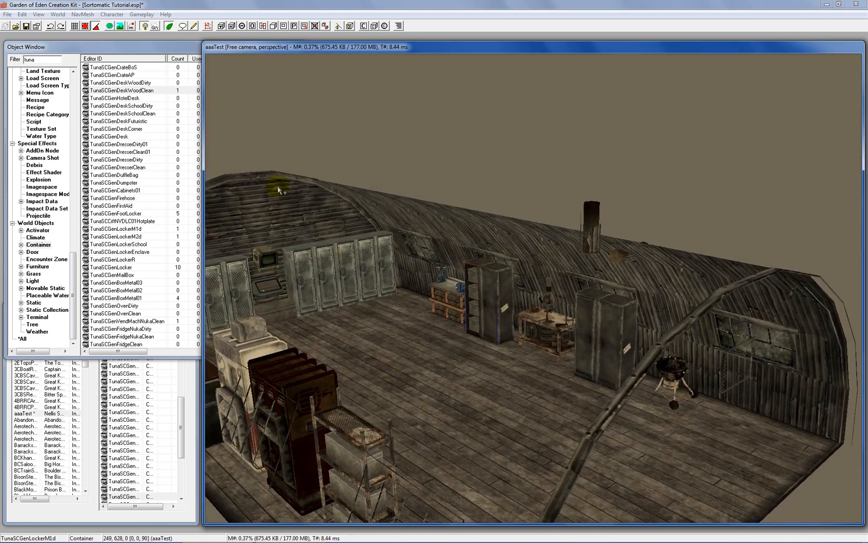
Step: Save the Sortomatic Tutorial plugin
click(26, 26)
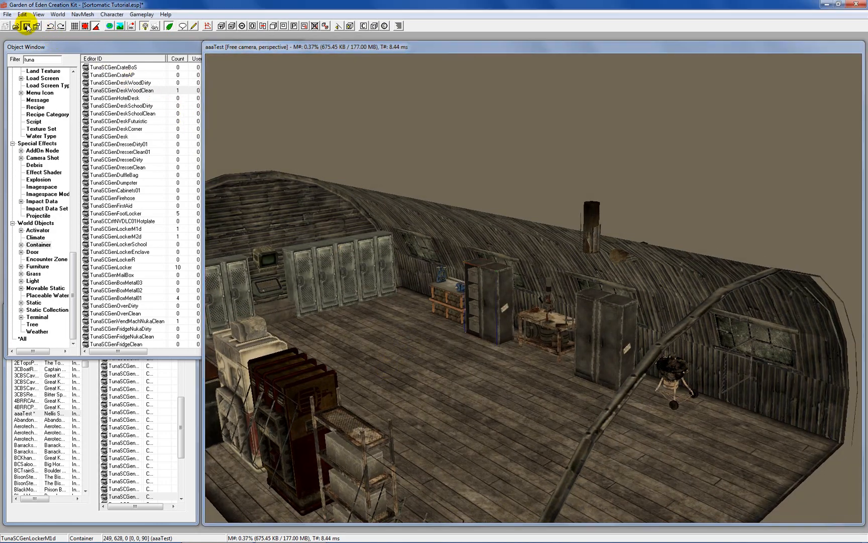
click(495, 288)
middle_drag(476, 318, 587, 290)
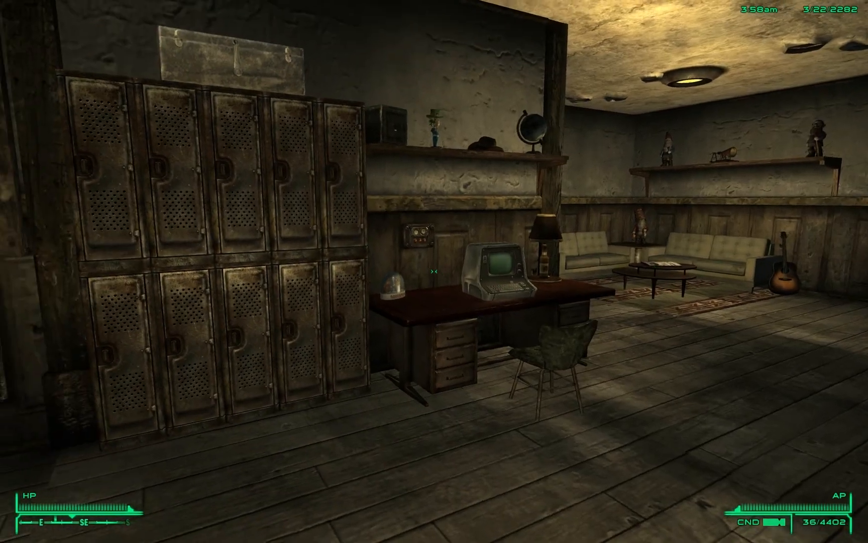
Step: Switch to Fallout: New Vegas, retrieve everything from shelf stock at the Master Sorting Computer and take all the items
key(w)
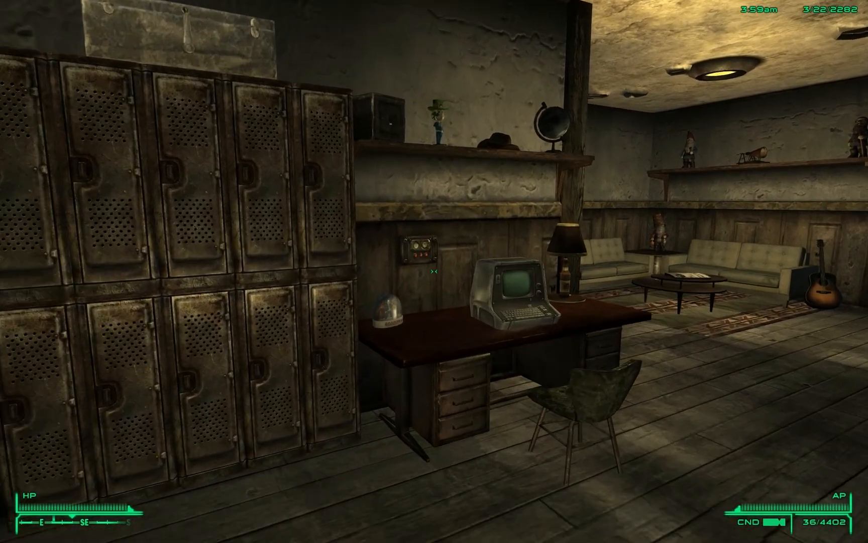
key(e)
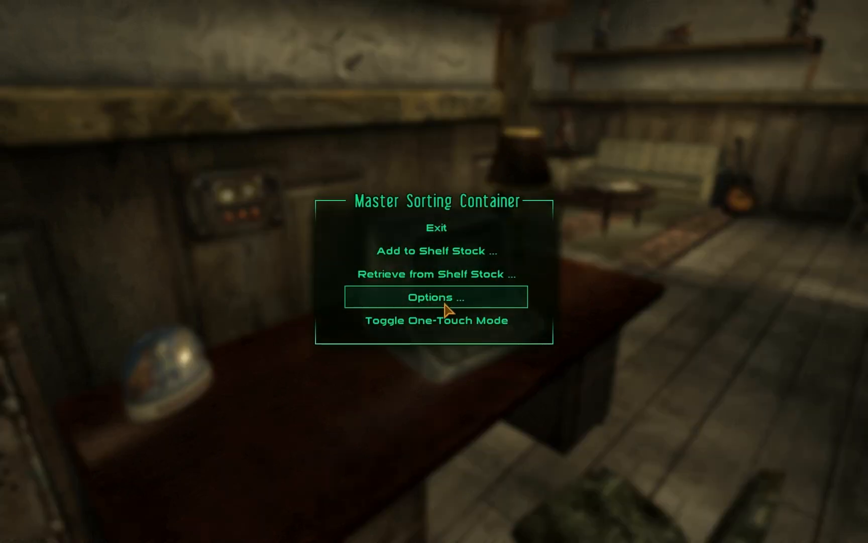
click(446, 277)
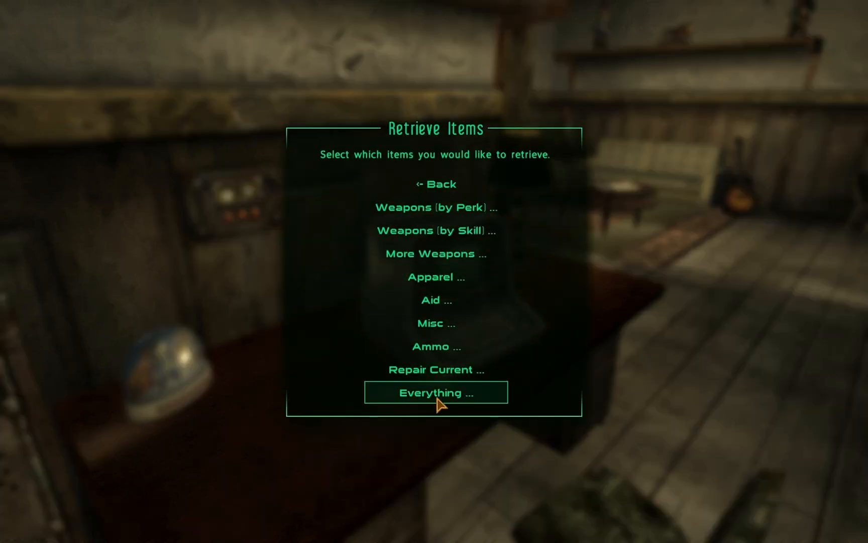
click(437, 398)
click(429, 343)
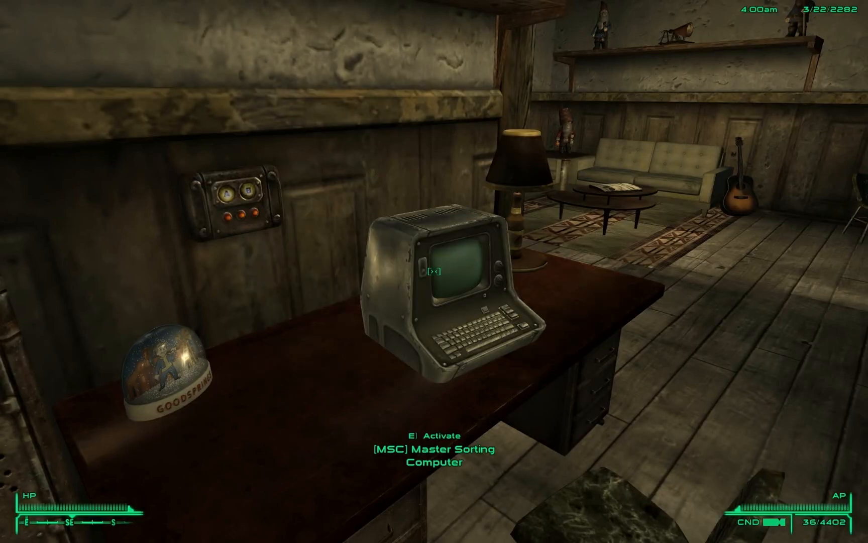
key(e)
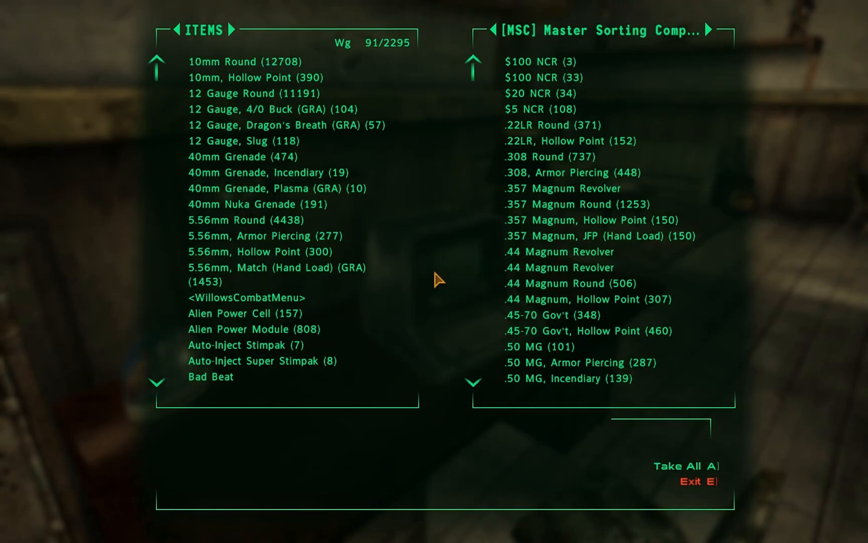
key(e)
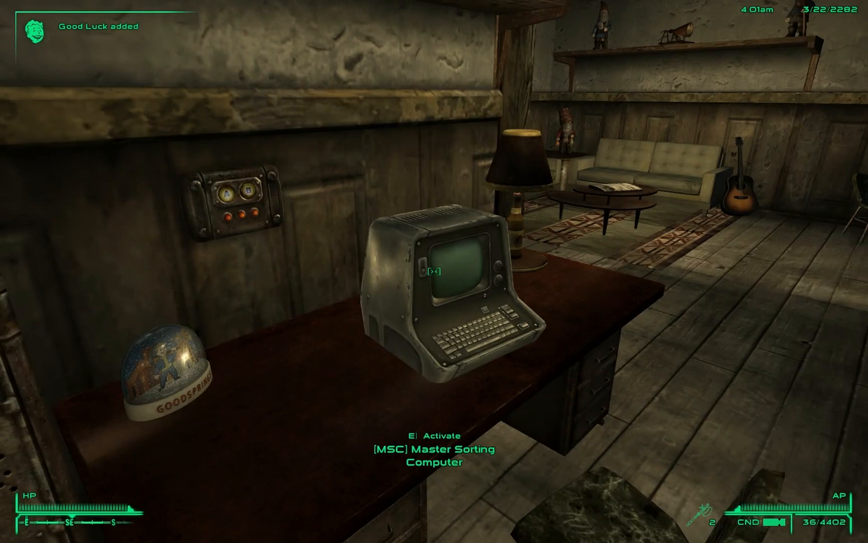
Step: Enable god mode with the console command tgm
key(grave)
text(tl)
text(gm)
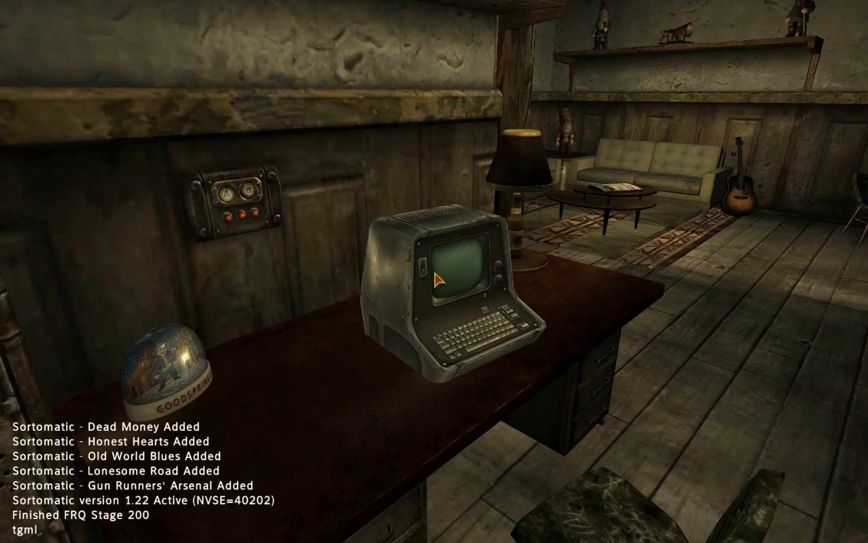
key(Return)
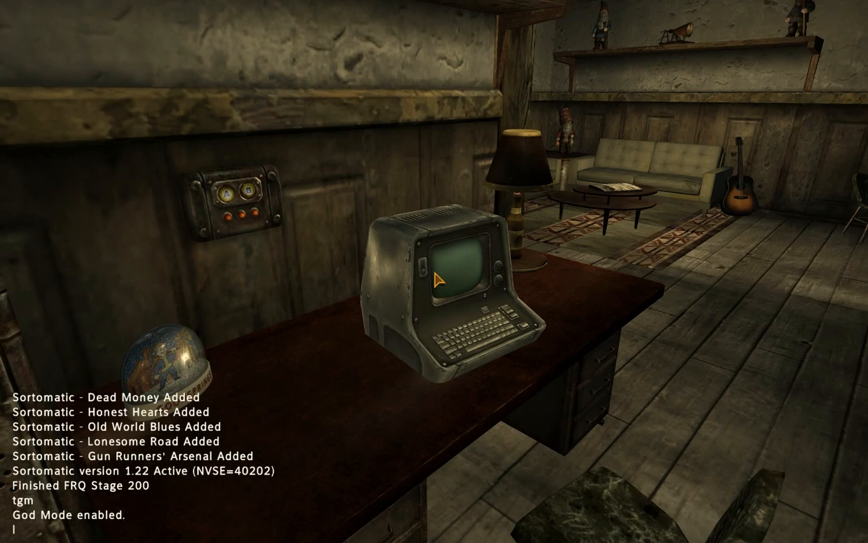
key(grave)
Step: Walk across the house, teleport to the aaaTest cell with the coc console command, and face its end-wall lockers
key(w)
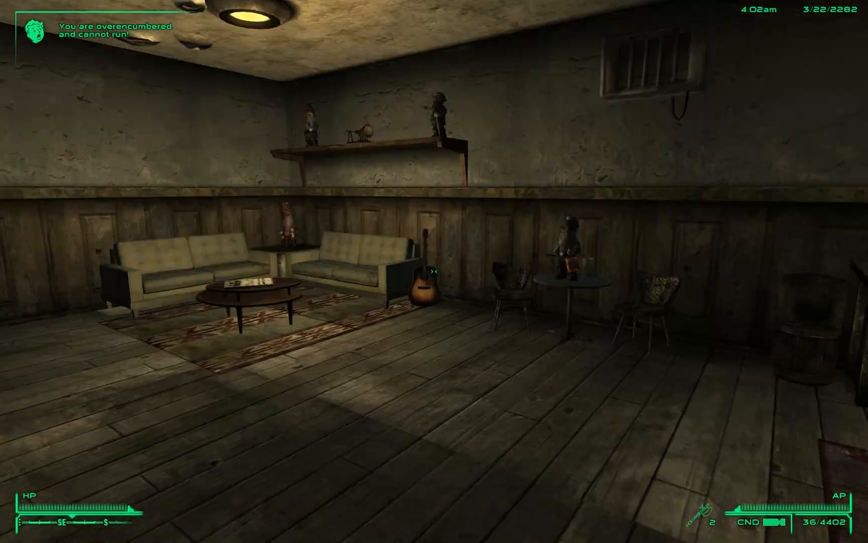
key(w)
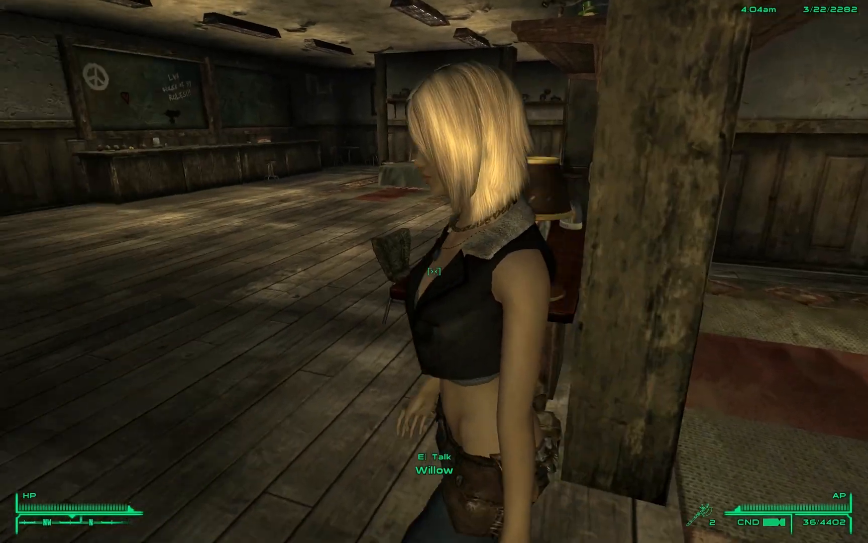
key(w)
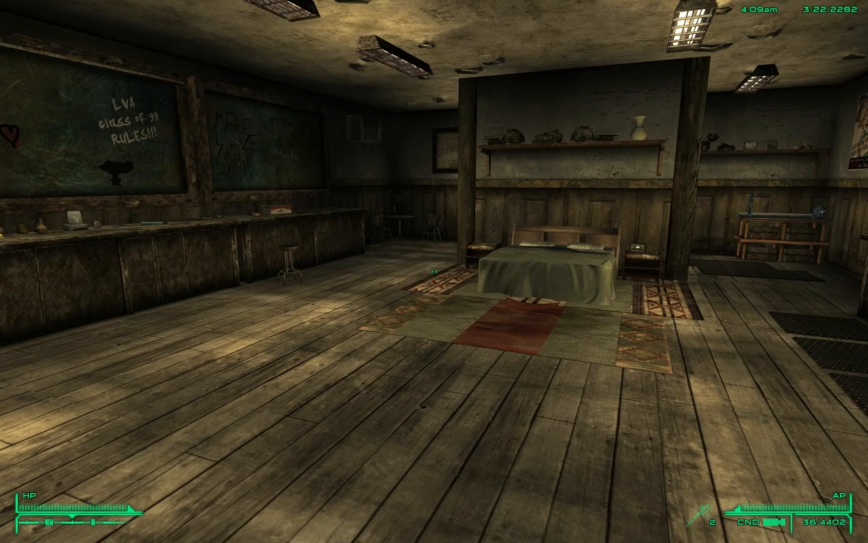
key(w)
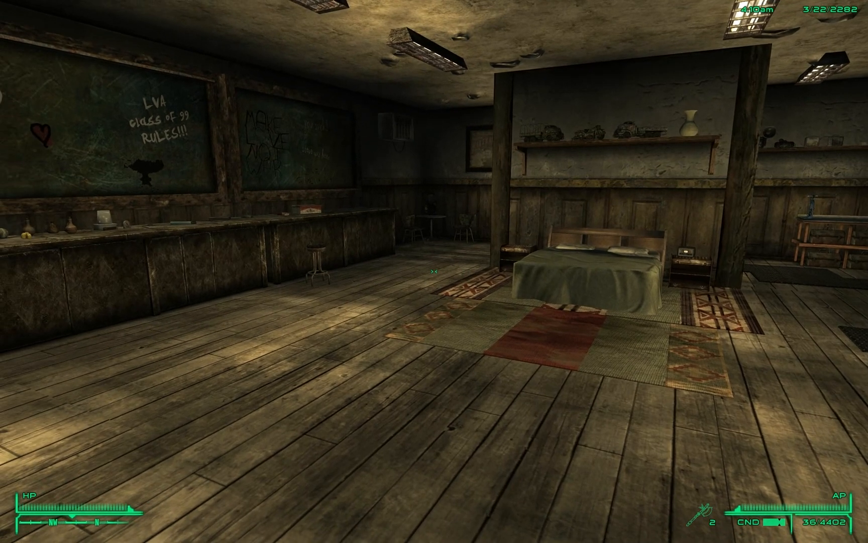
key(grave)
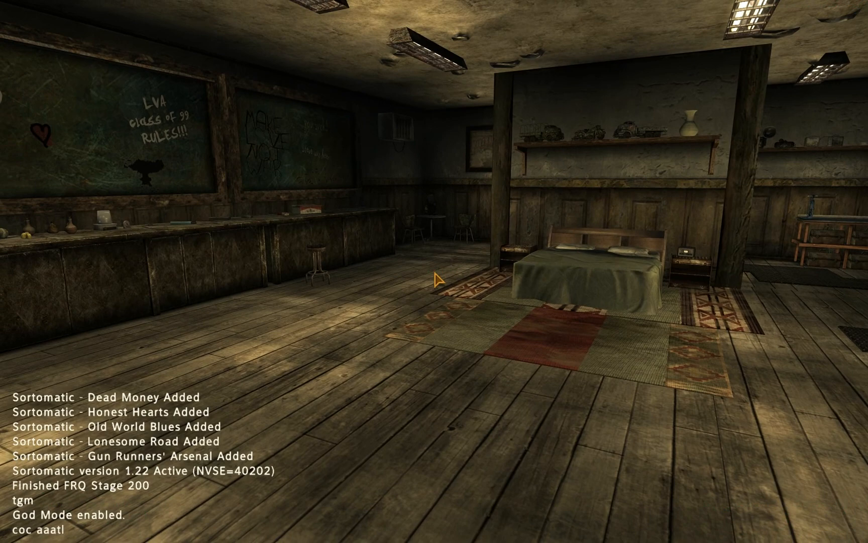
key(Return)
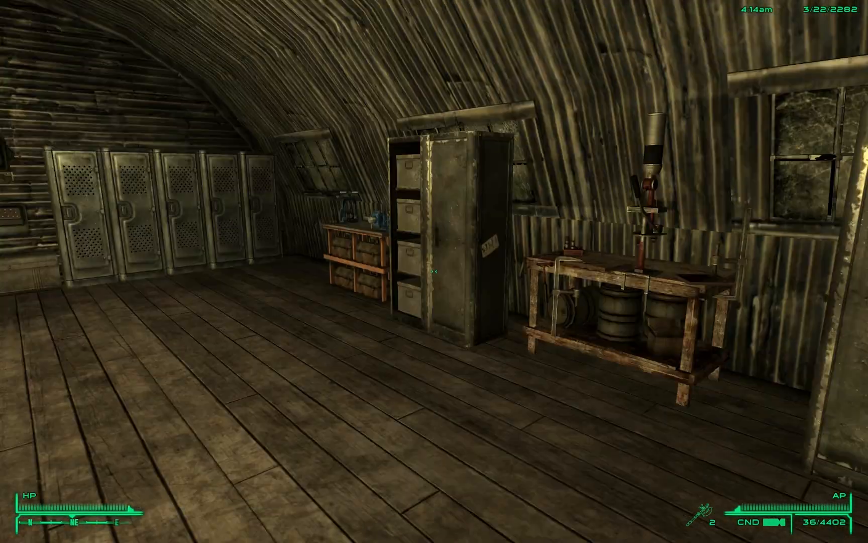
key(w)
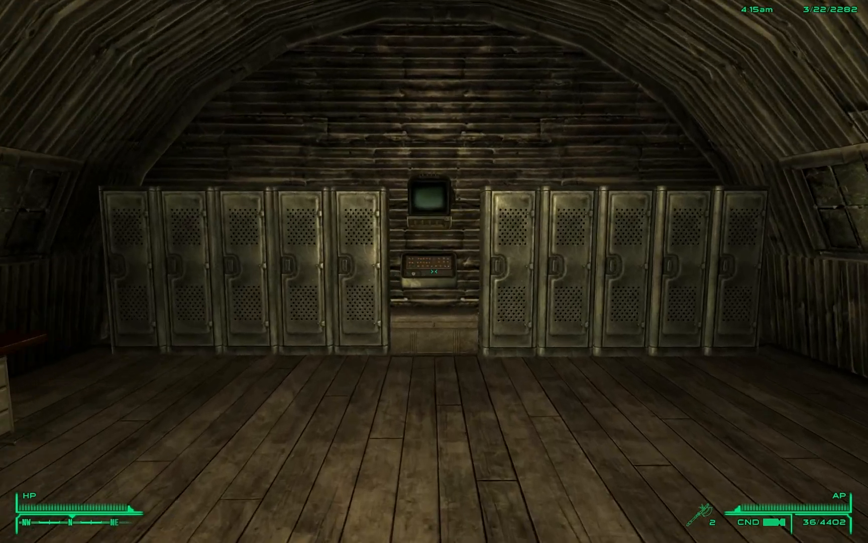
Step: At the Inventory Quota Manager, configure removal of unequipped non-consumable weapons, except samples or uniques, and removal of apparel
key(w)
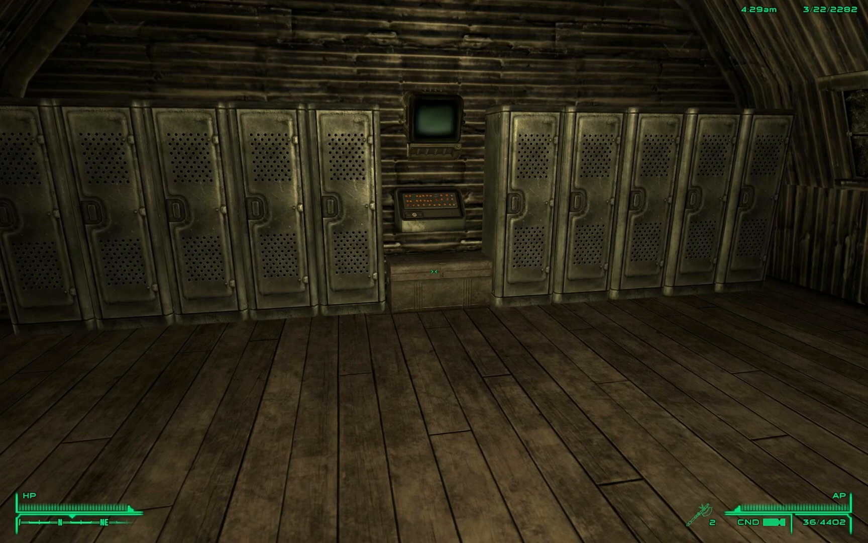
key(w)
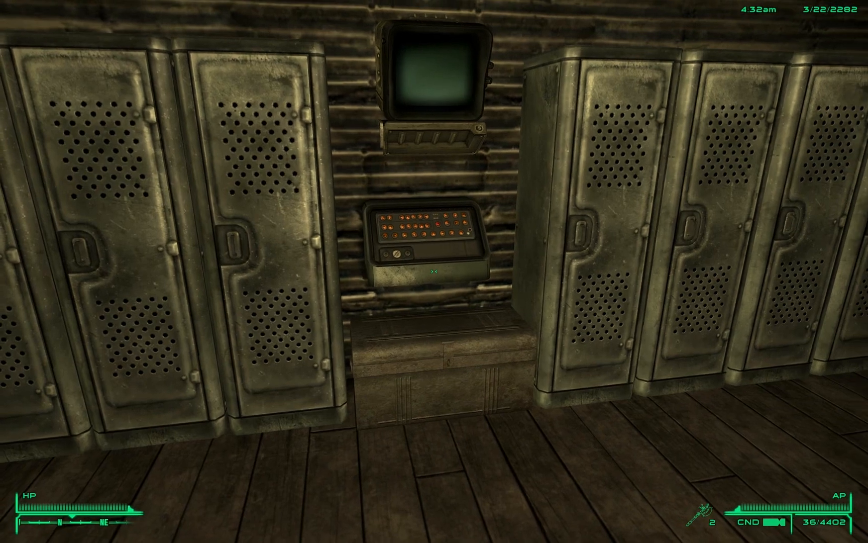
key(w)
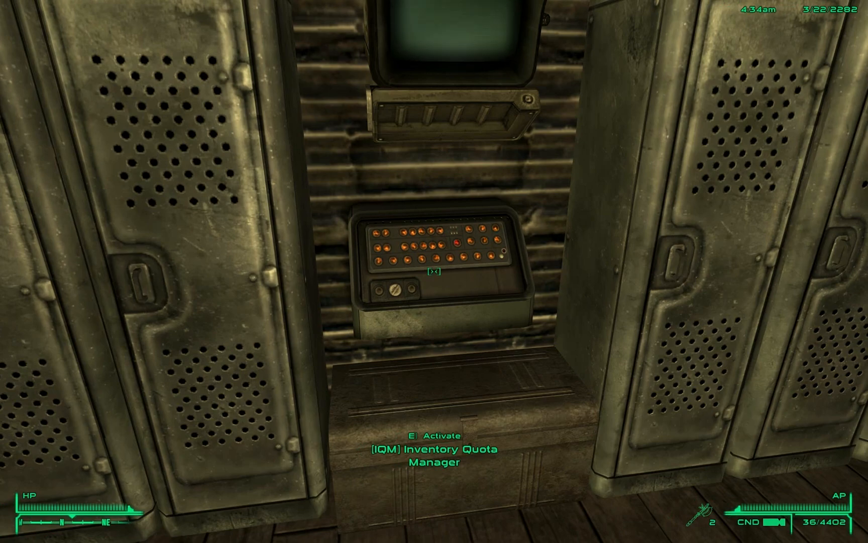
key(e)
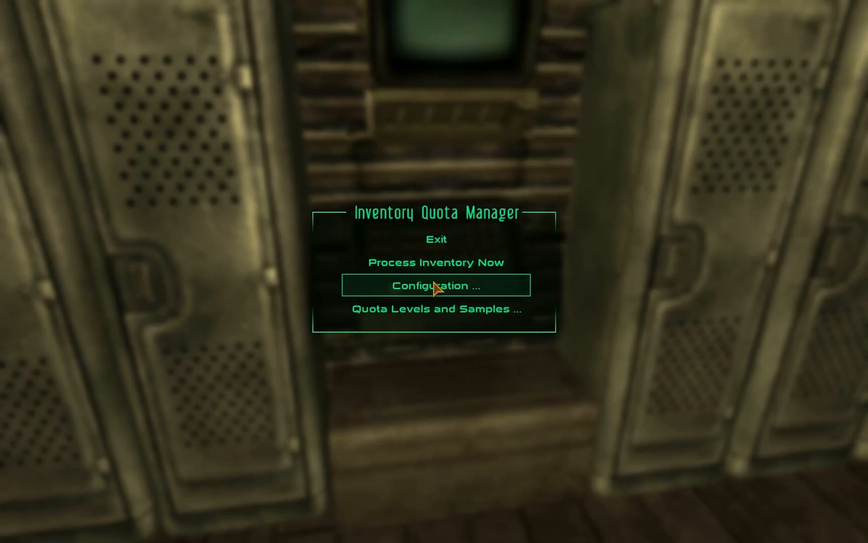
click(435, 287)
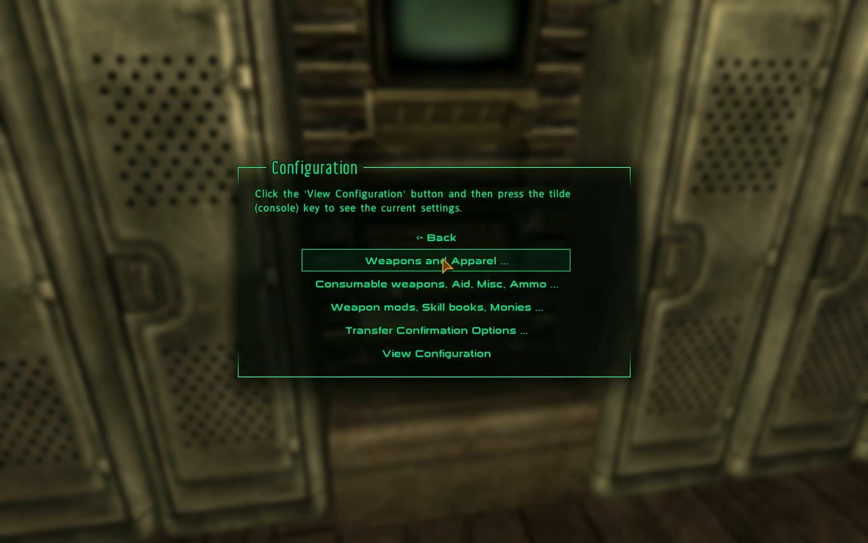
click(463, 265)
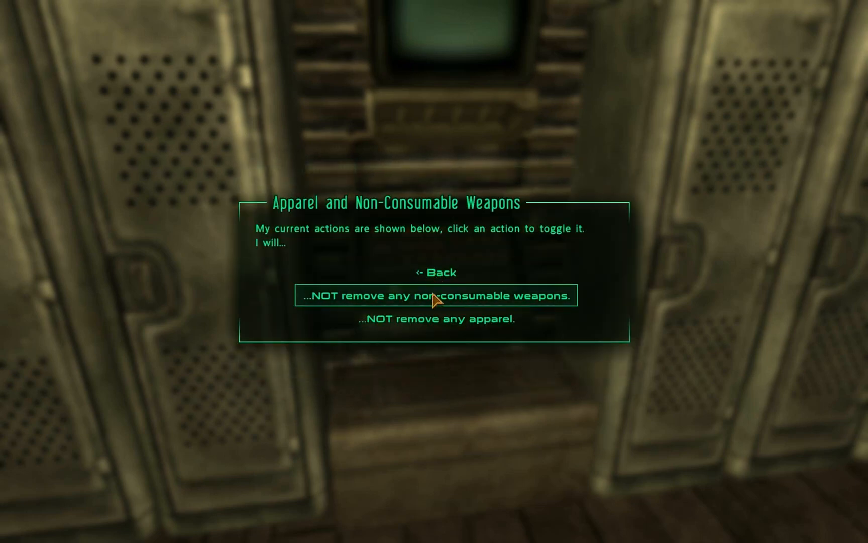
click(433, 300)
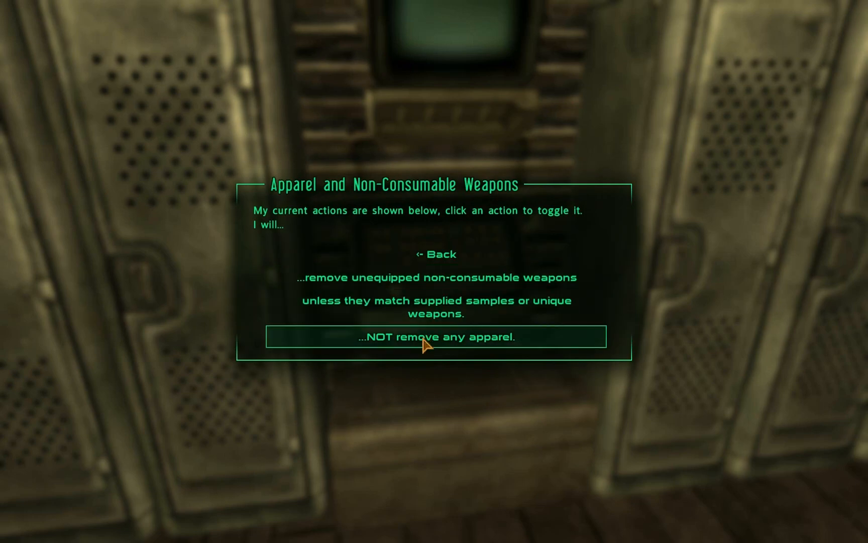
click(426, 344)
click(437, 246)
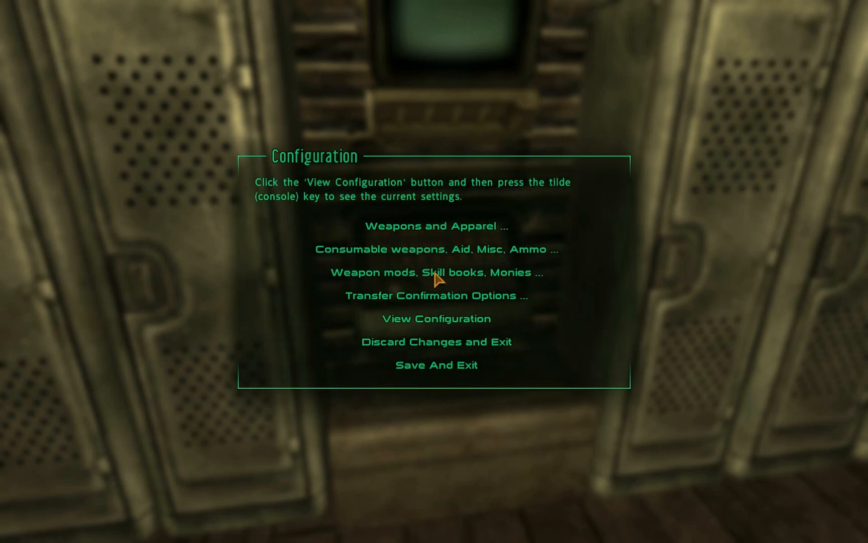
Step: Configure the quota manager to remove consumable weapons, aid, misc items and ammo
click(435, 276)
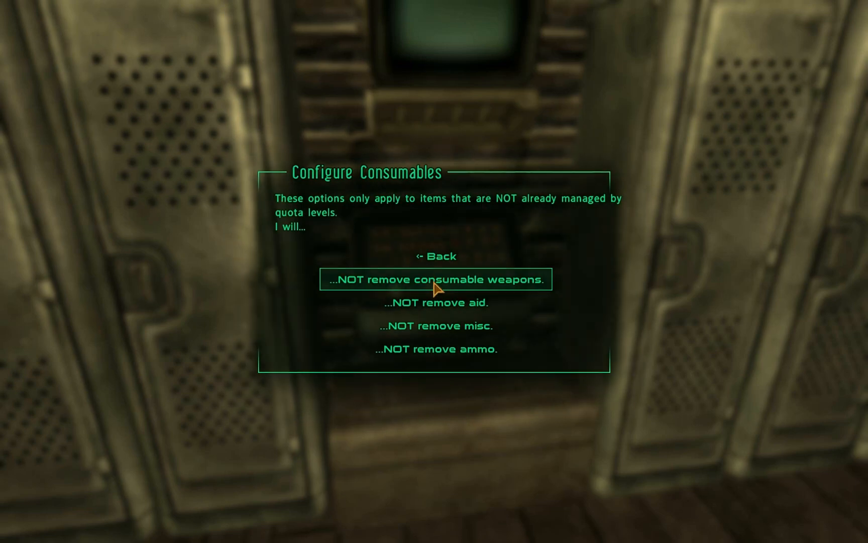
click(435, 290)
click(433, 304)
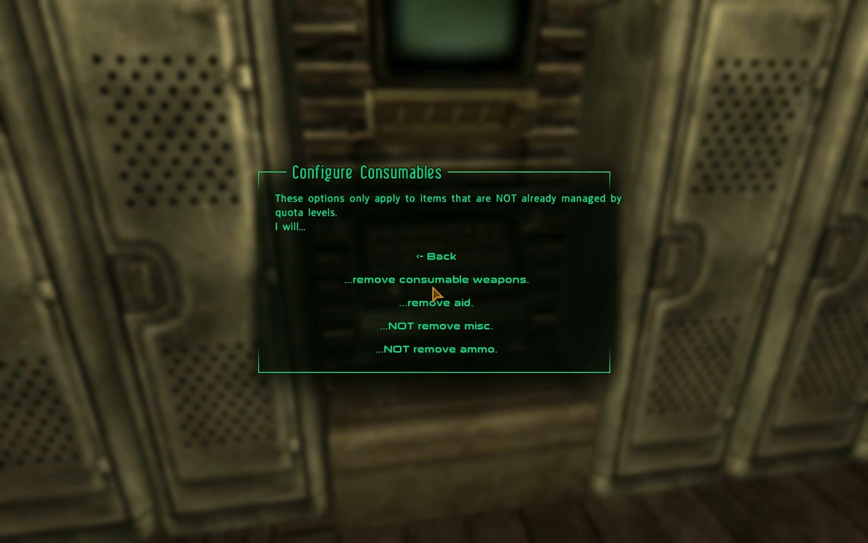
click(430, 330)
click(430, 358)
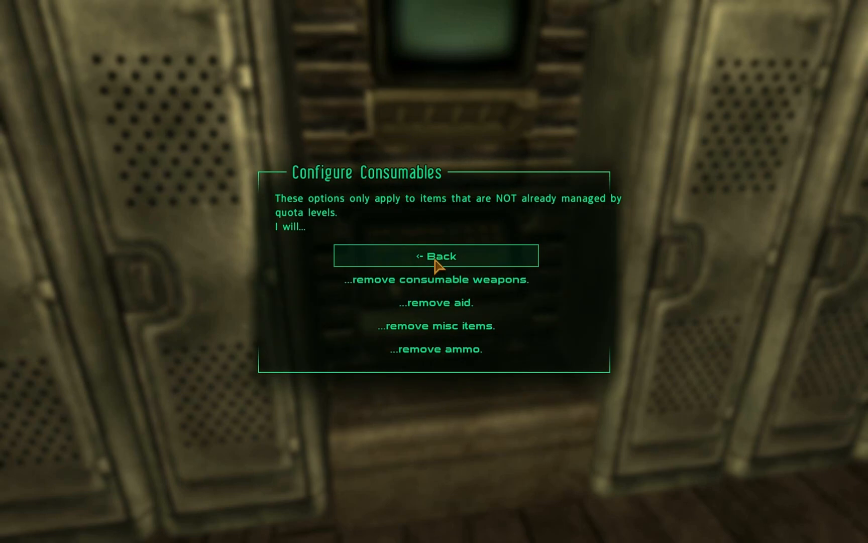
click(435, 259)
Step: Set weapon mods, skill books and monies to be removed as well, and save the quota manager configuration
click(439, 282)
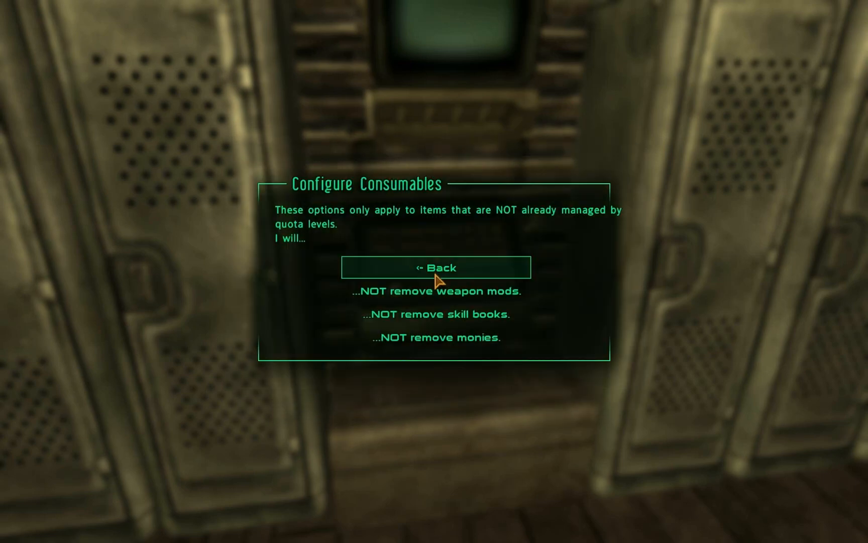
click(433, 290)
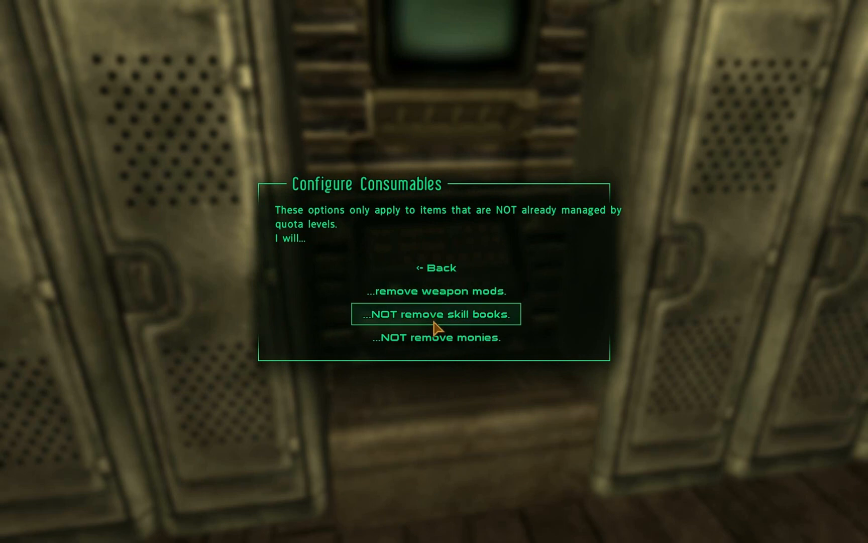
click(433, 321)
click(435, 340)
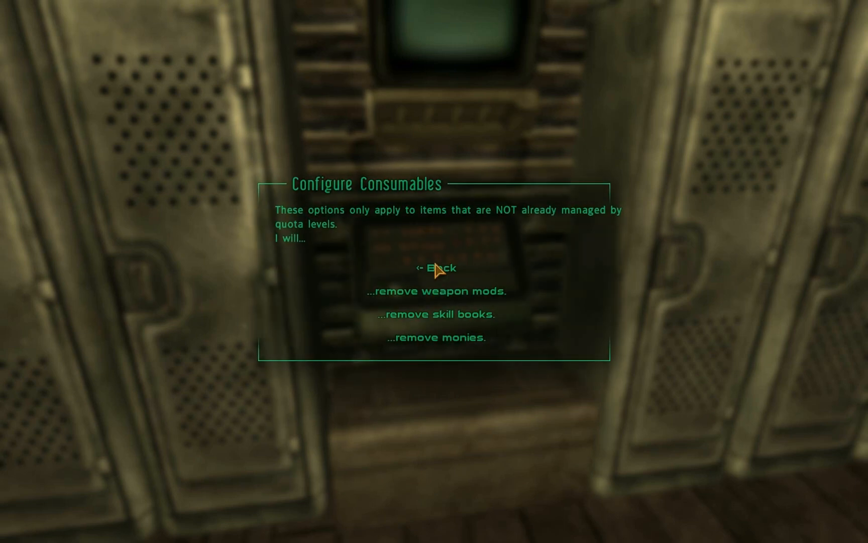
click(436, 274)
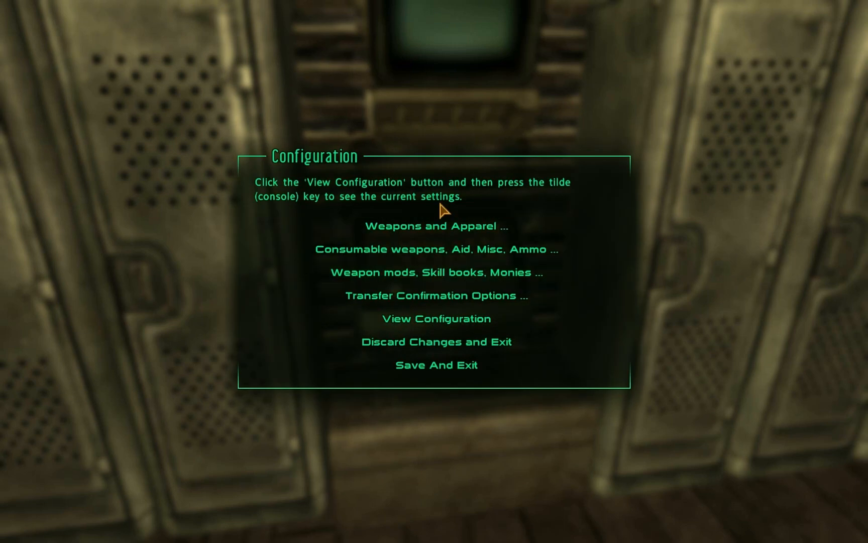
click(440, 372)
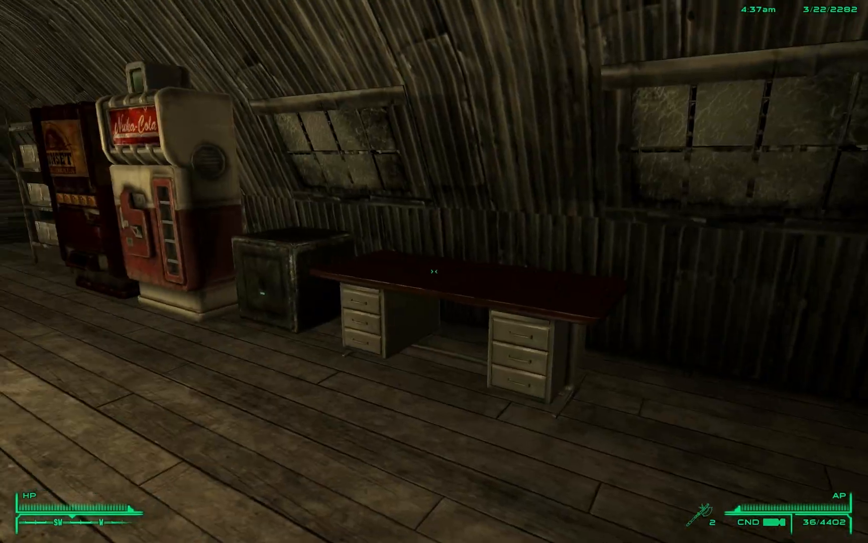
Step: Look over the room's furniture, return to the Inventory Quota Manager and process the inventory now
key(w)
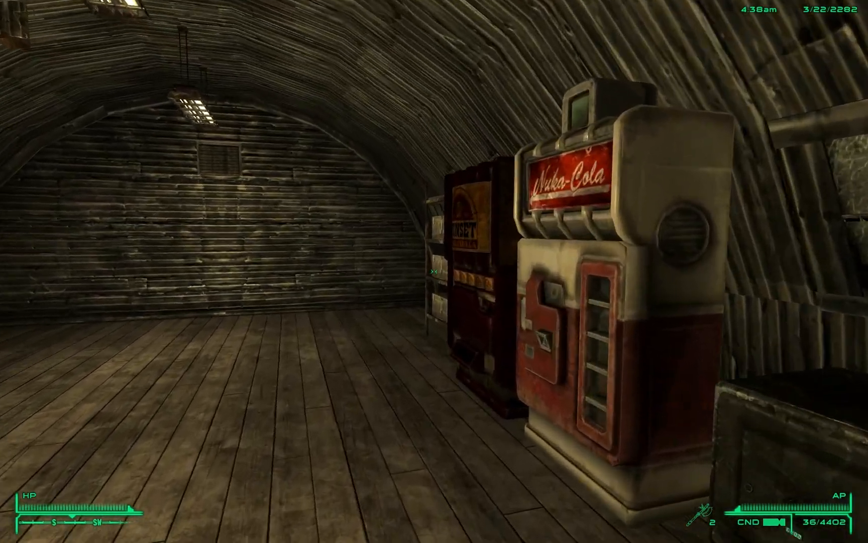
key(s)
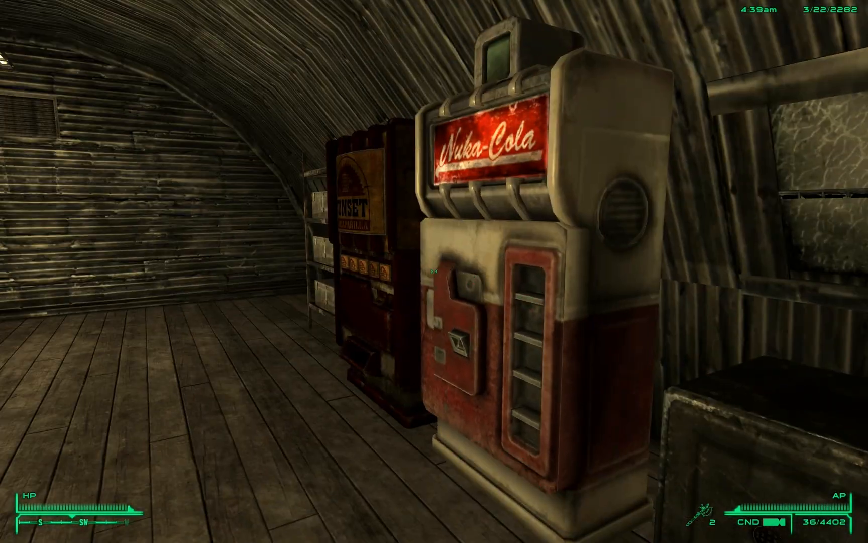
key(s)
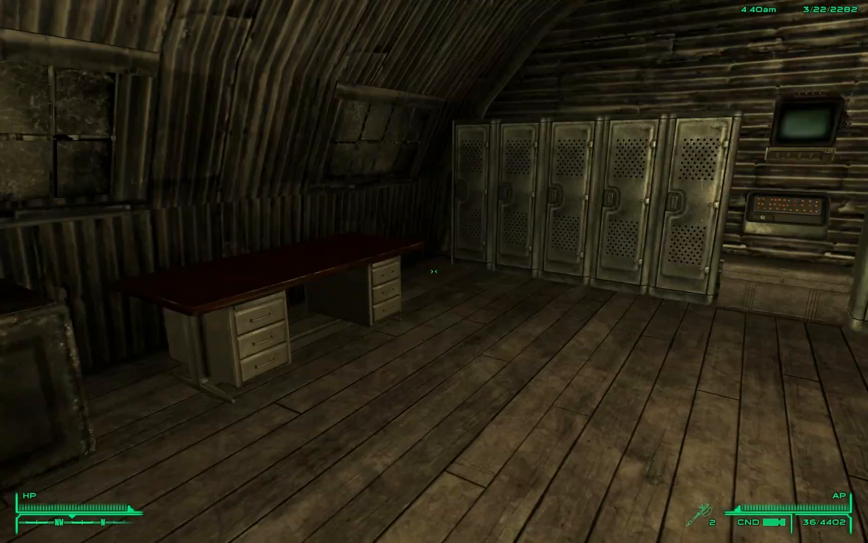
key(w)
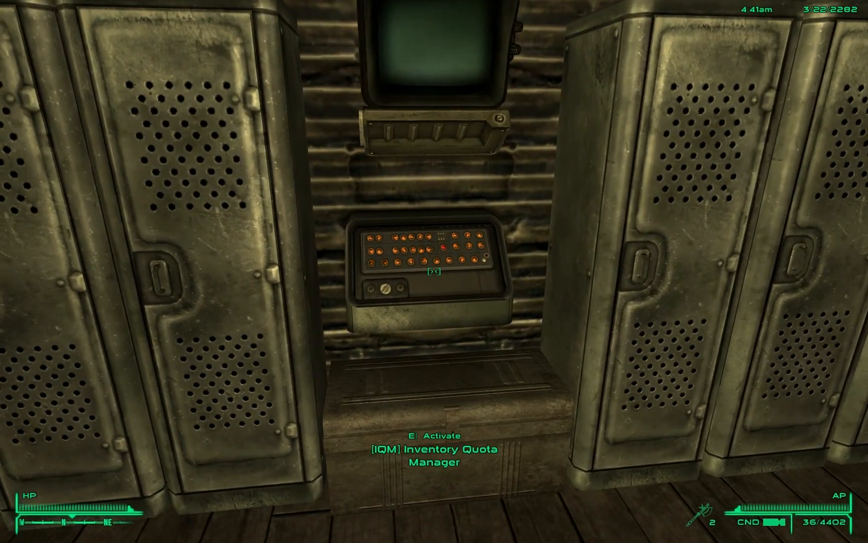
key(e)
click(435, 272)
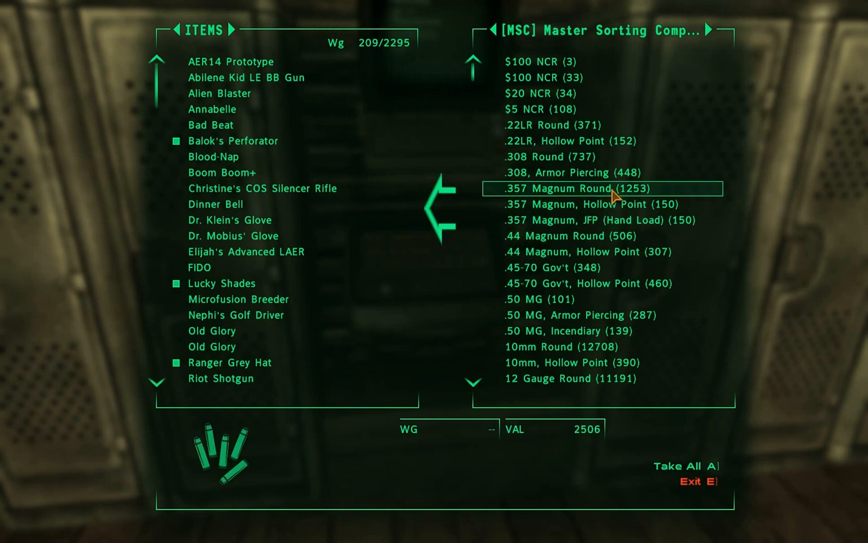
Step: Review the items in the Master Sorting Computer and those still carried, and exit the transfer window to sort them
scroll(614, 193, down, 9)
scroll(614, 193, down, 20)
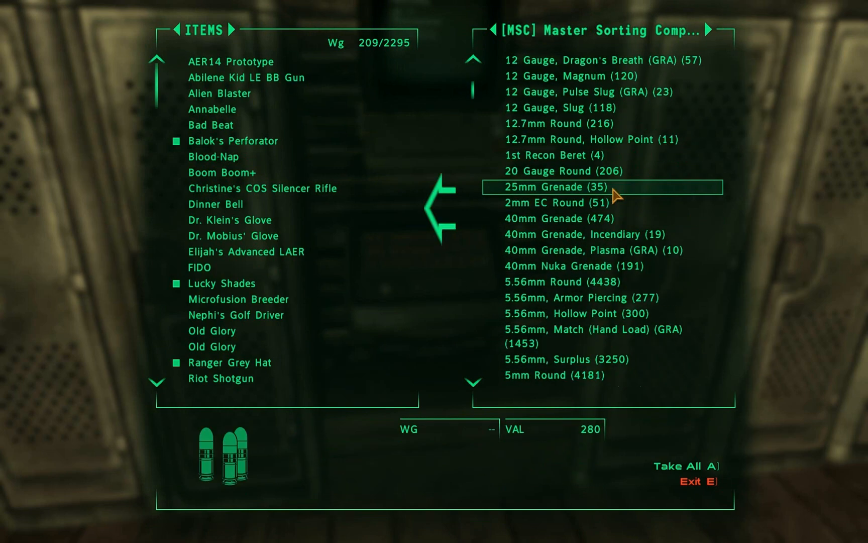
scroll(614, 196, down, 20)
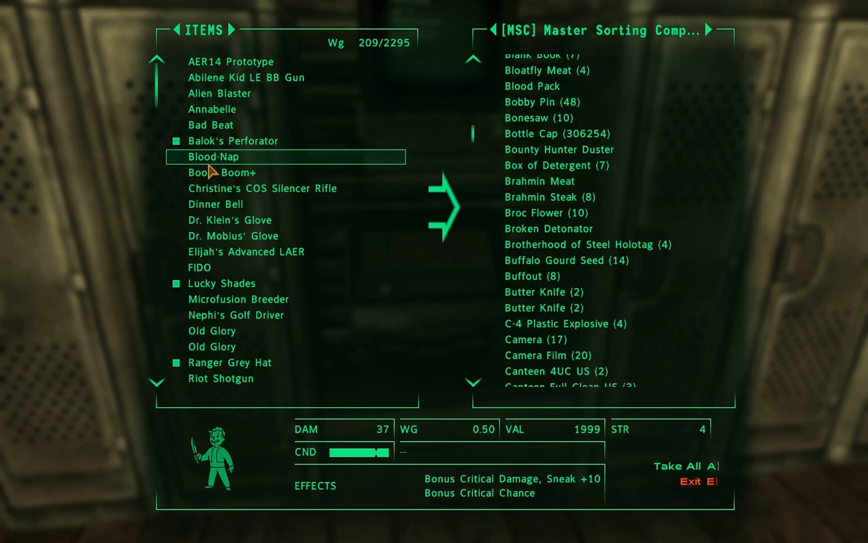
scroll(217, 107, down, 6)
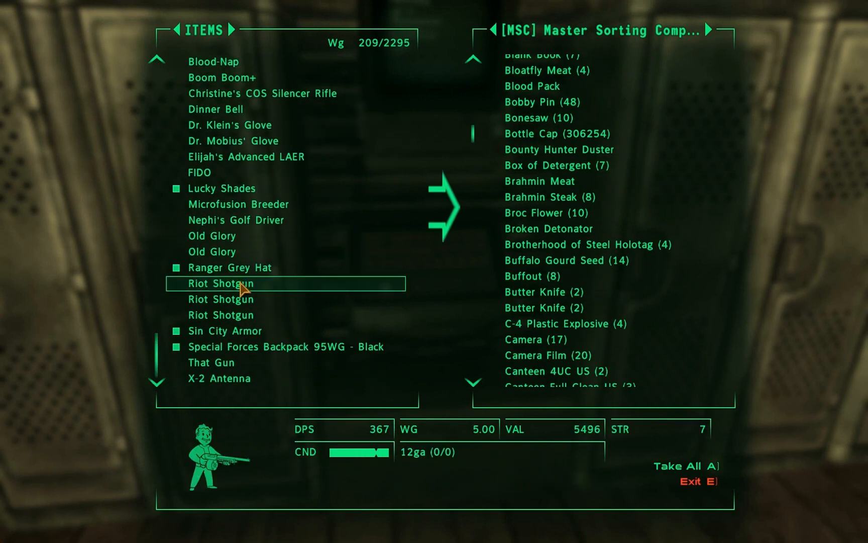
scroll(241, 289, up, 6)
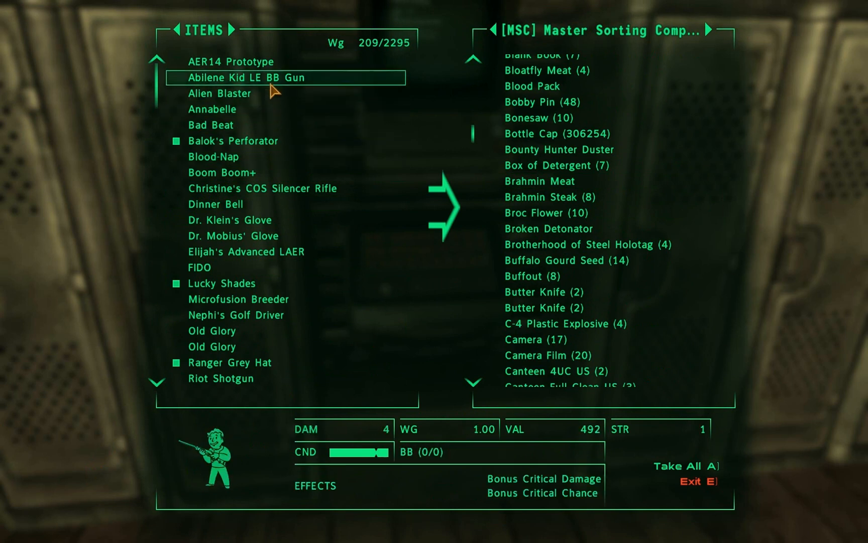
scroll(246, 311, down, 6)
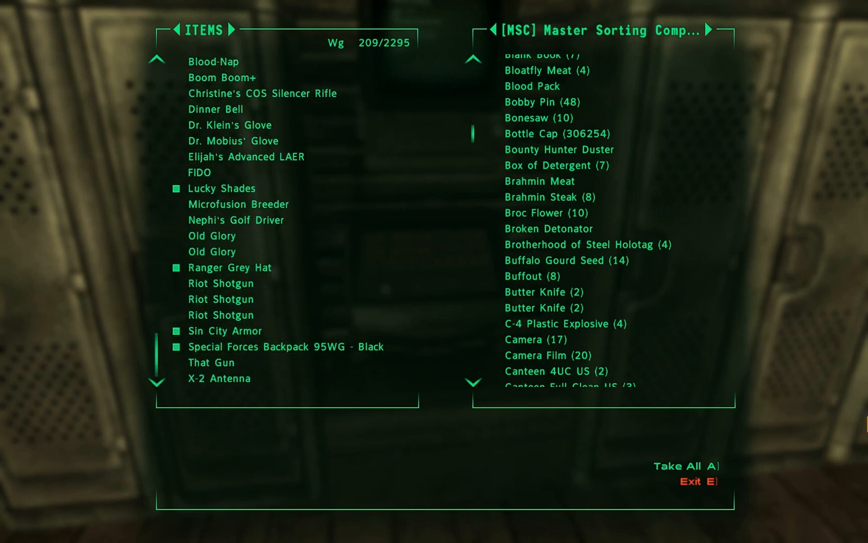
scroll(628, 251, down, 5)
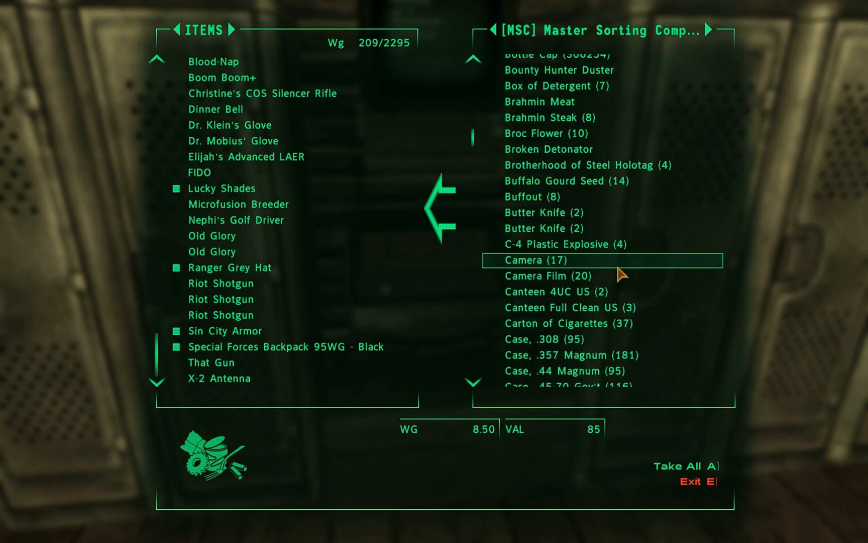
click(691, 481)
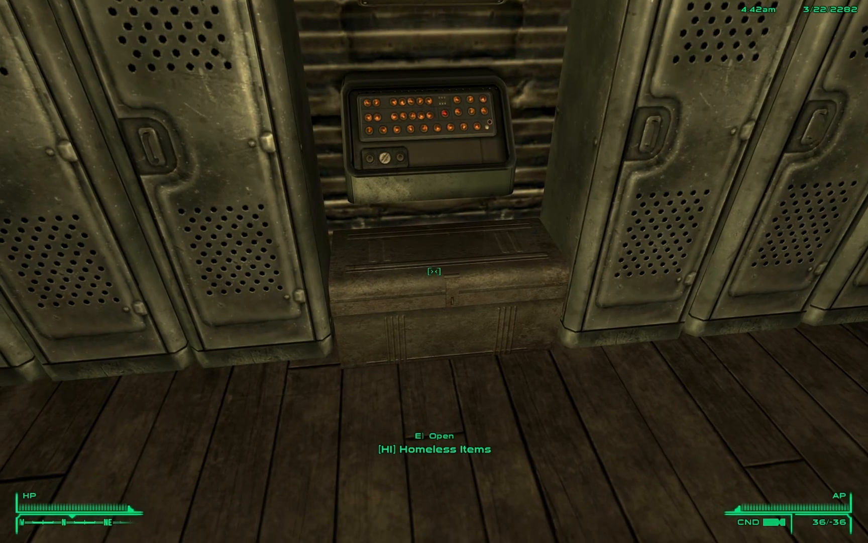
Step: Open the Homeless Items trunk between the lockers and examine which items were sorted into it
key(e)
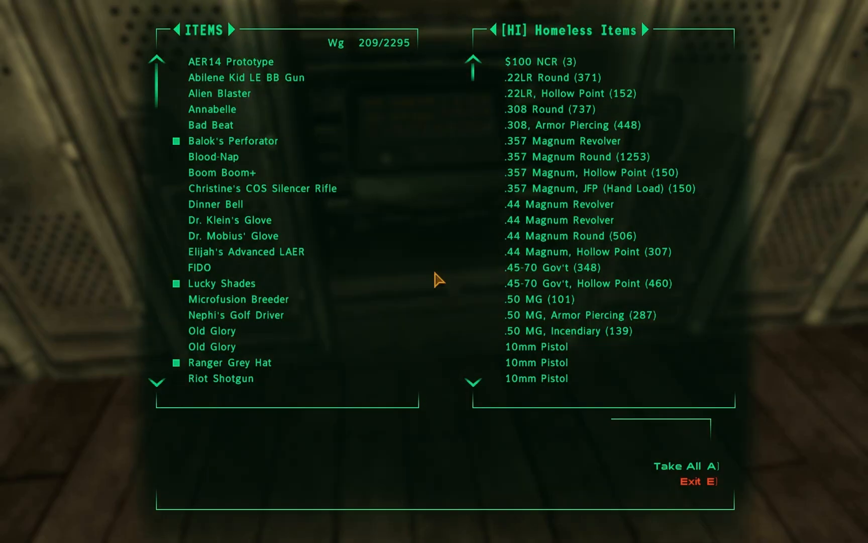
scroll(599, 235, down, 20)
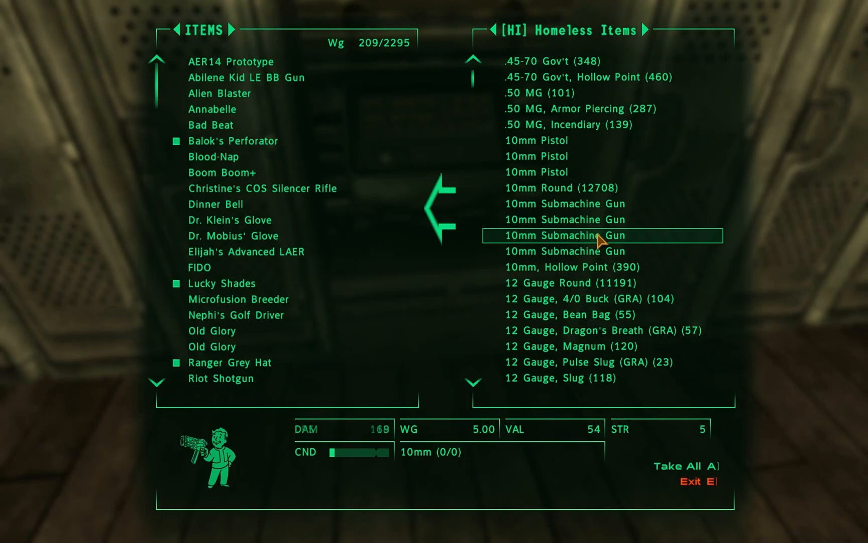
scroll(598, 236, down, 7)
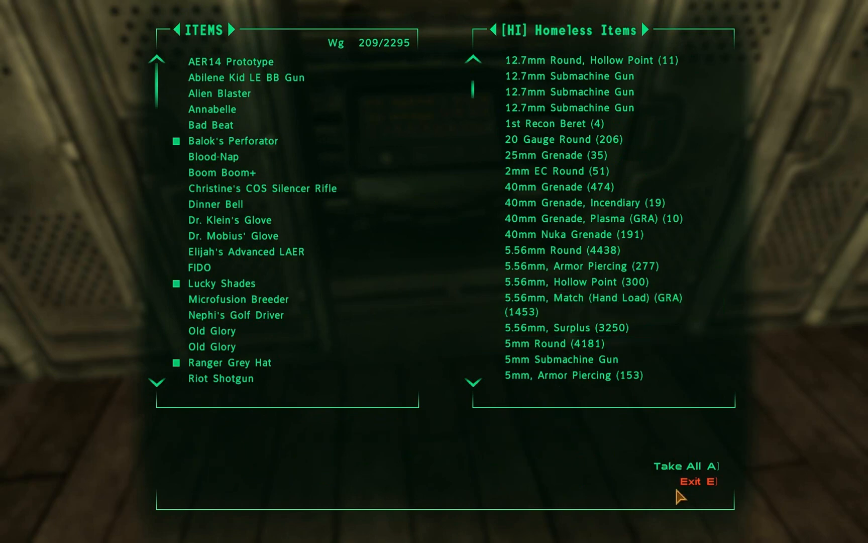
click(689, 483)
Step: Go to the Workbench, open its storage through the Default Destinations menu and examine the items sorted there
key(w)
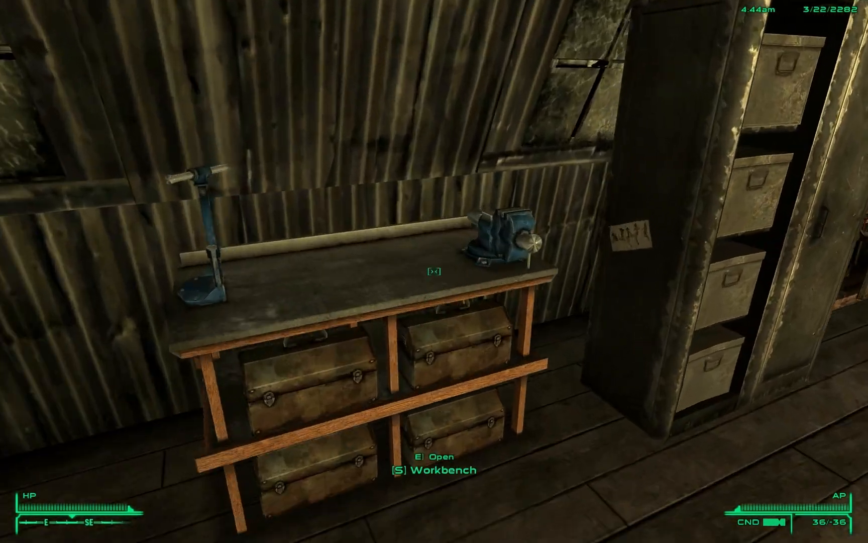
key(ctrl)
key(e)
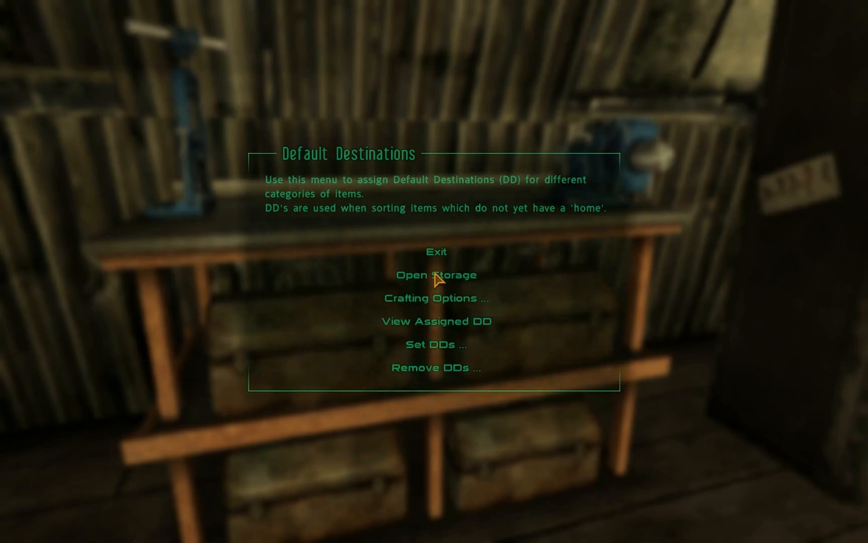
click(435, 275)
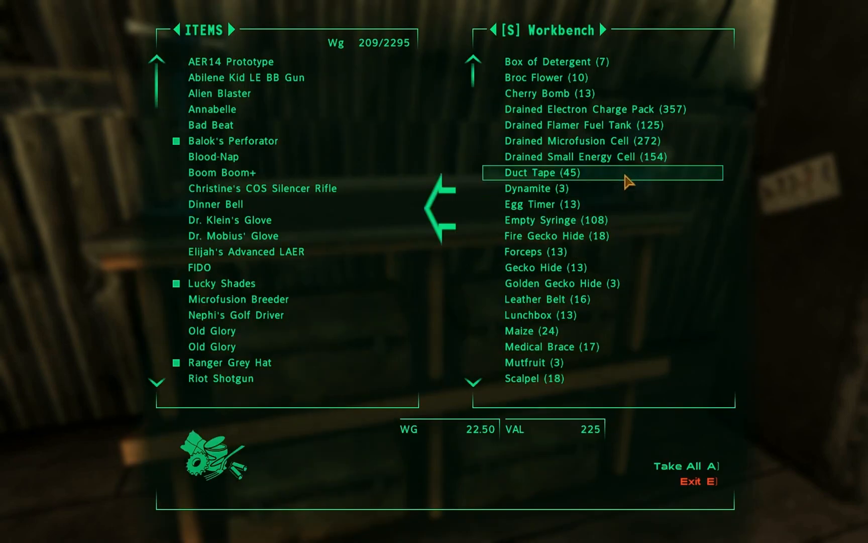
scroll(623, 175, down, 12)
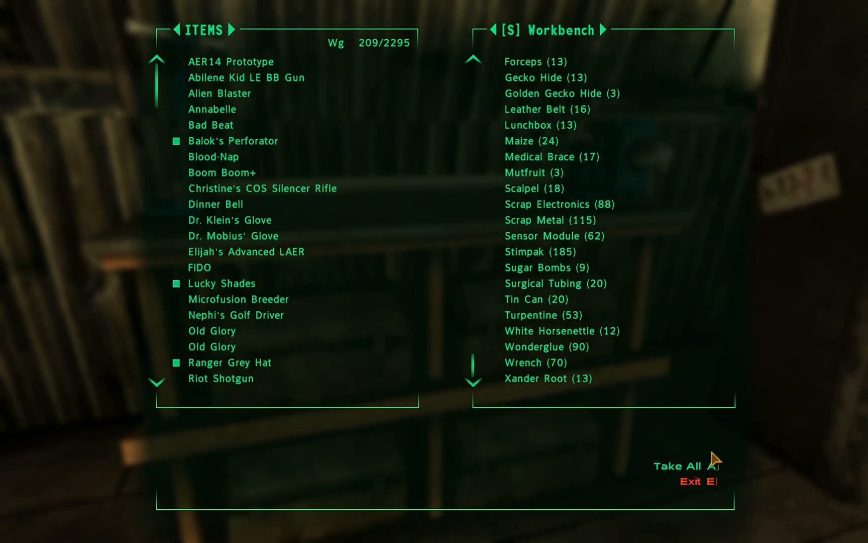
Step: Leave the Workbench storage, go to the Reloading Bench and examine the items sorted into its storage
click(698, 481)
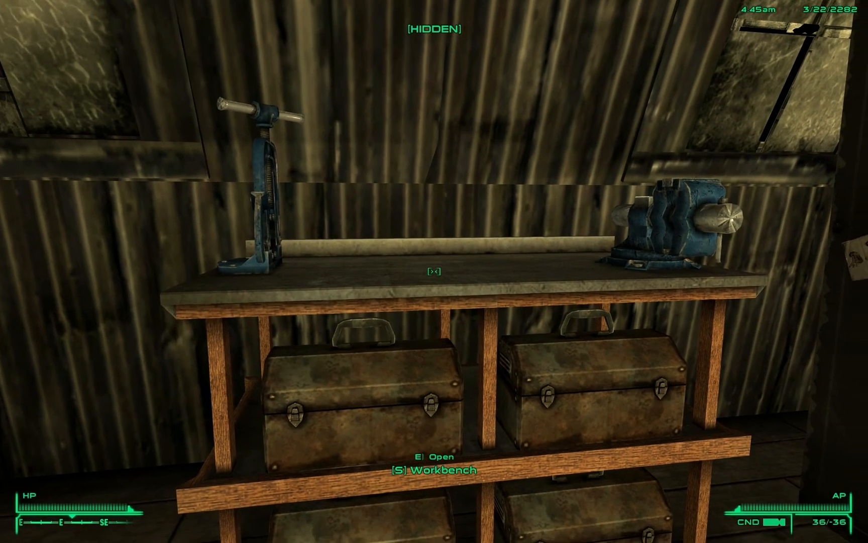
key(ctrl)
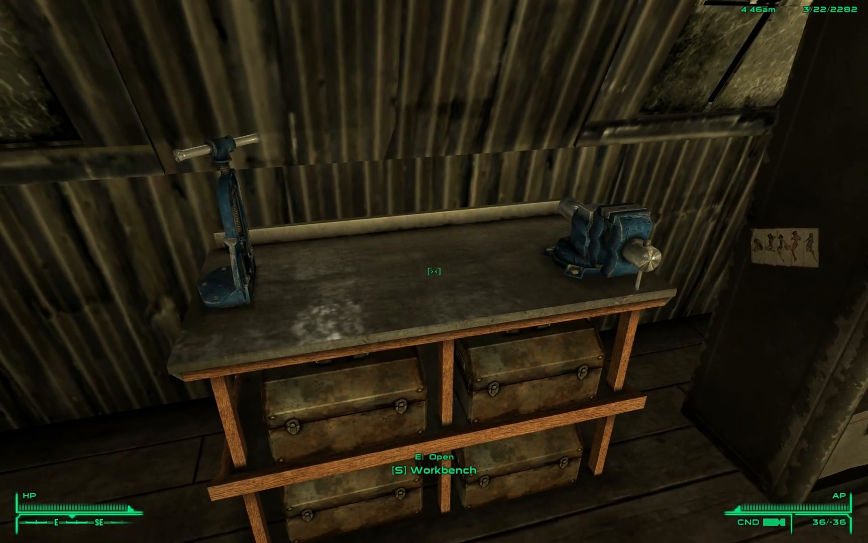
key(w)
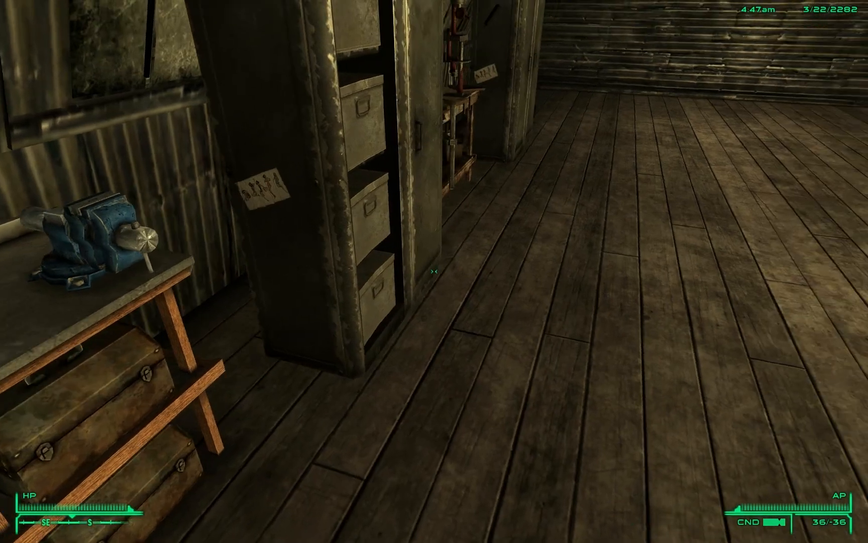
key(w)
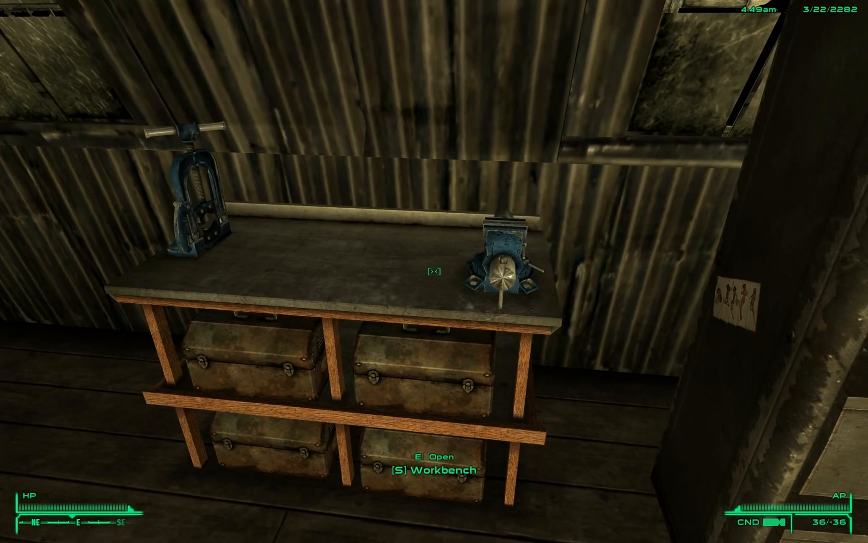
key(w)
key(w)
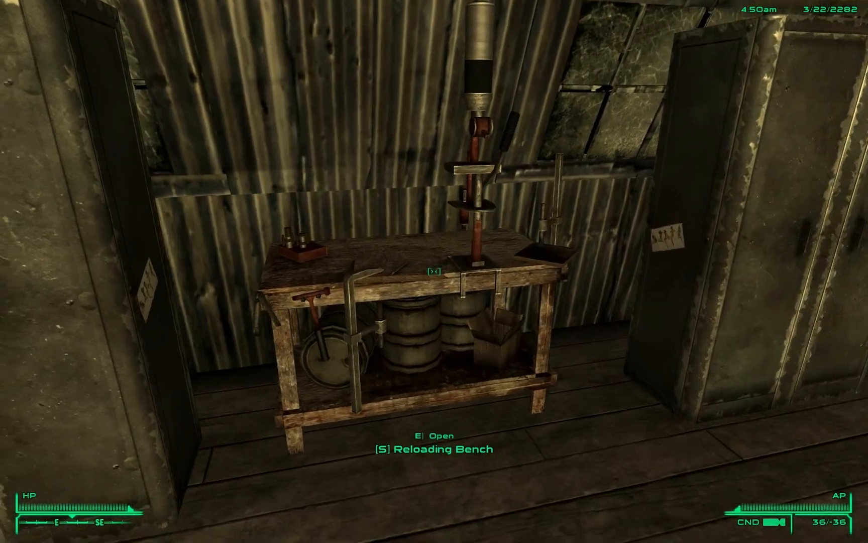
key(ctrl)
key(e)
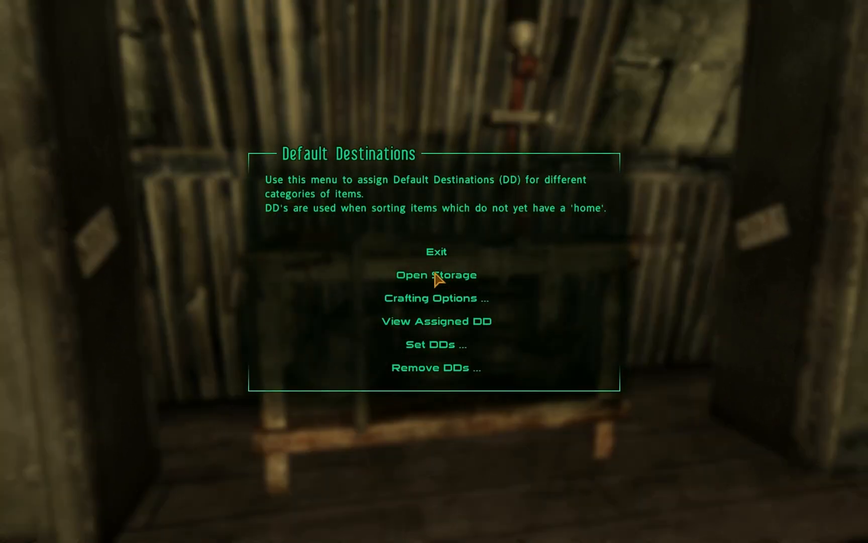
click(436, 275)
scroll(581, 221, down, 1)
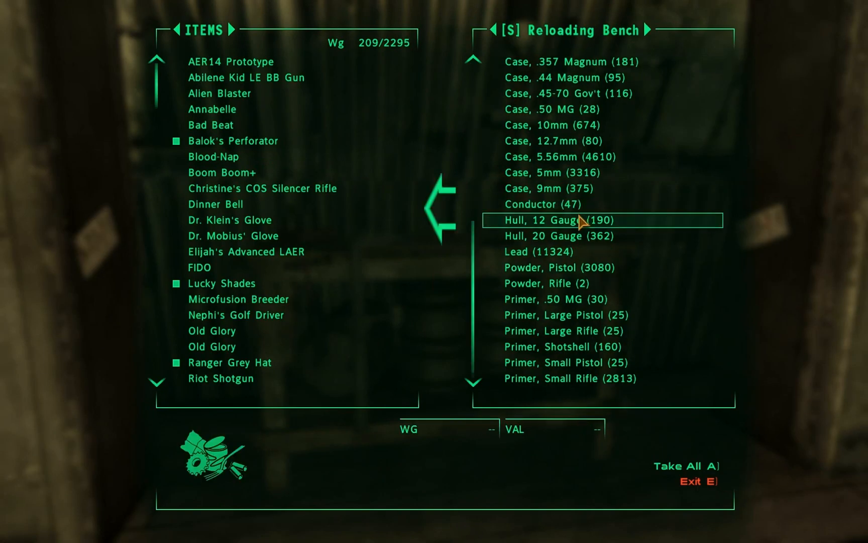
key(e)
Step: Go to the Crafting BBQ, open its storage through the Default Destinations menu and examine the items sorted there
key(w)
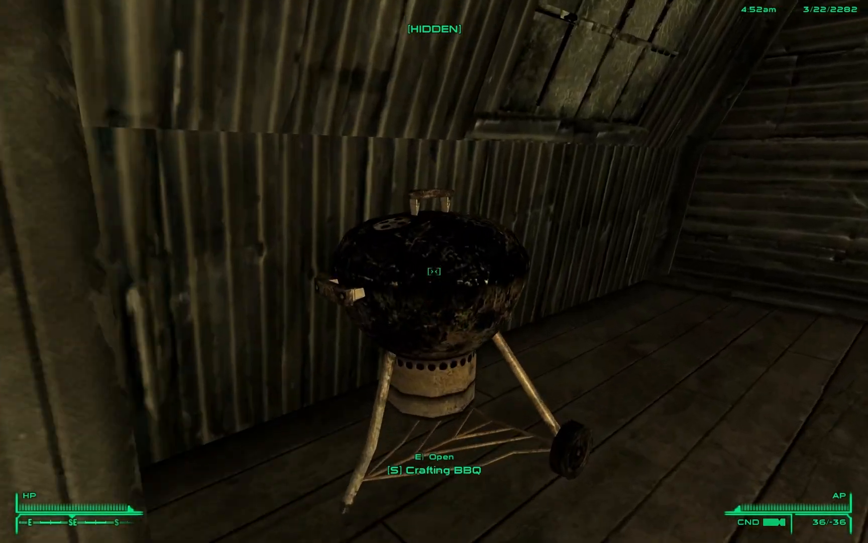
key(e)
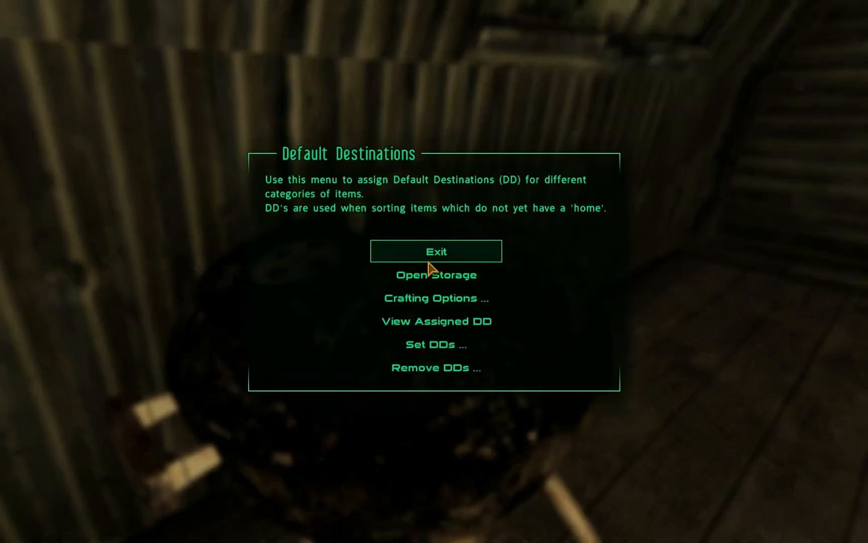
click(433, 253)
key(e)
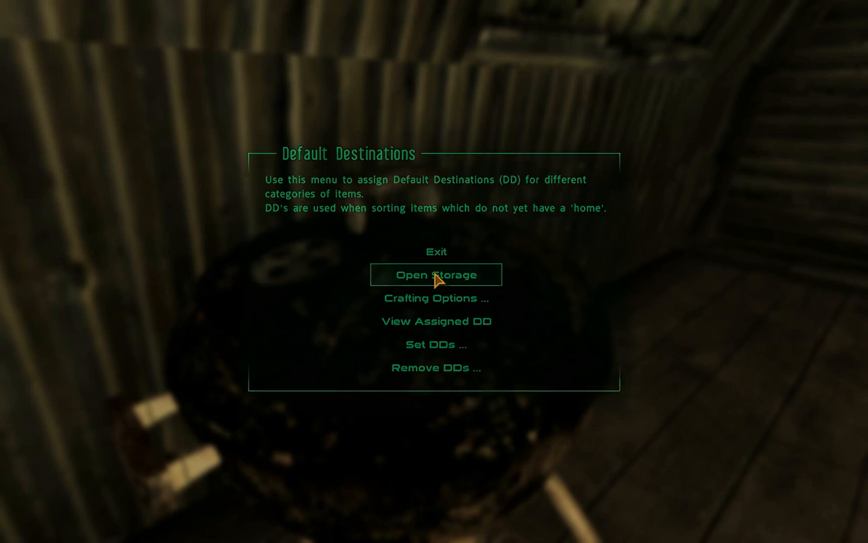
click(435, 274)
scroll(615, 238, down, 6)
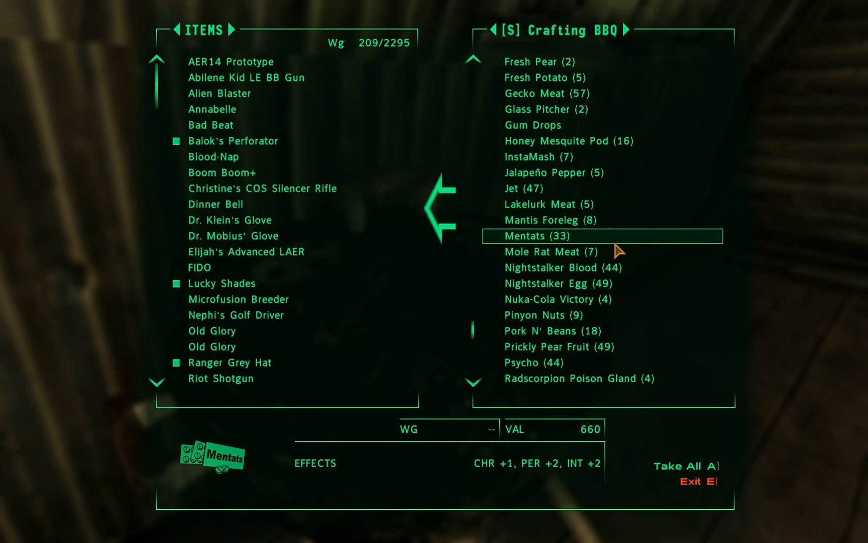
key(e)
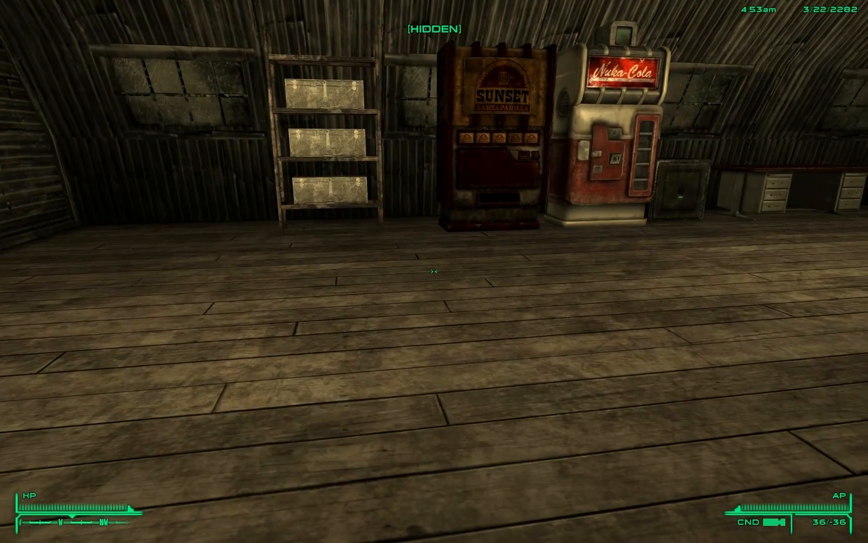
Step: Check the contents of the Sunset Sarsaparilla vending machine and the Nuka-Cola Pristine Vending Machine
key(w)
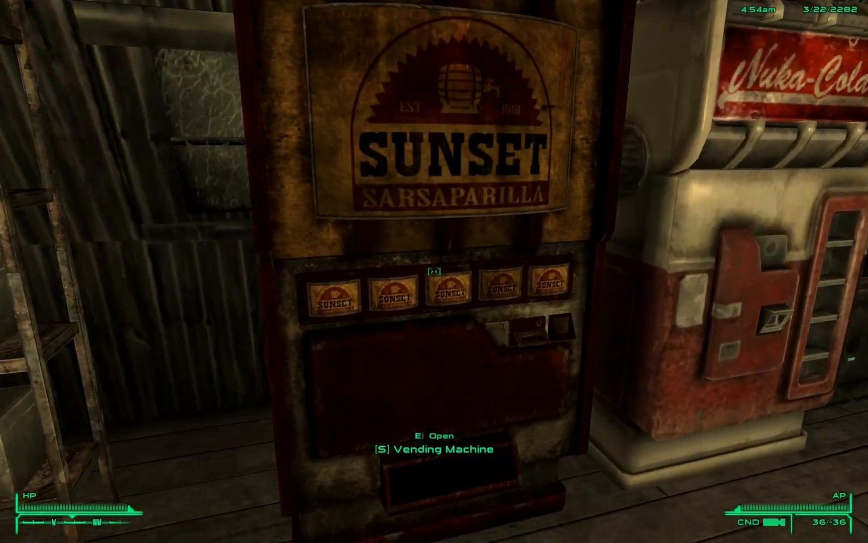
key(e)
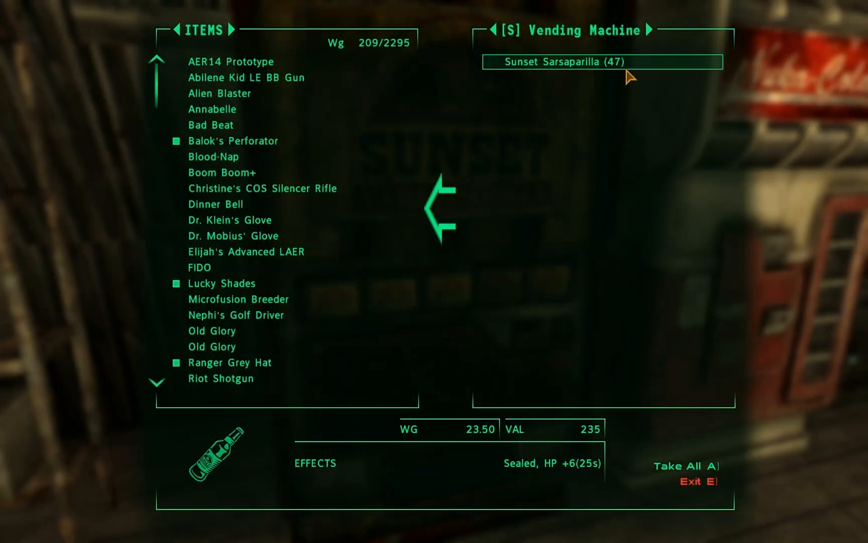
key(e)
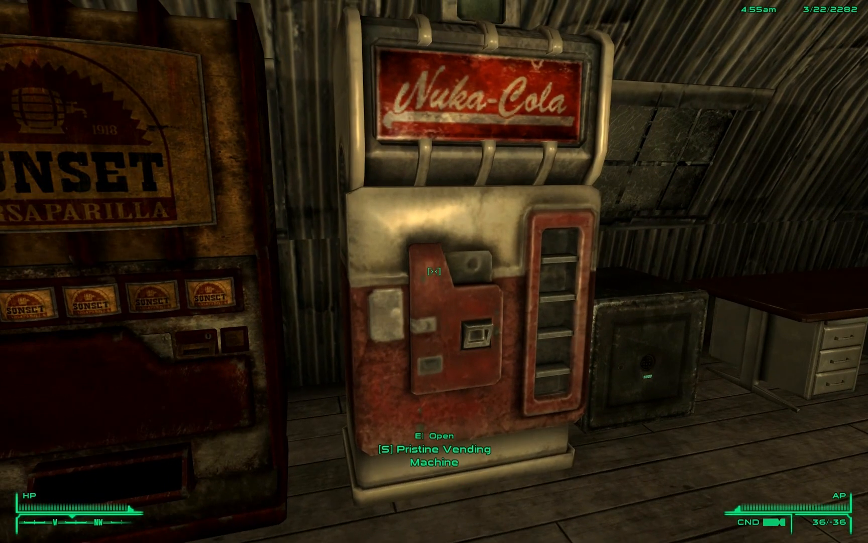
key(e)
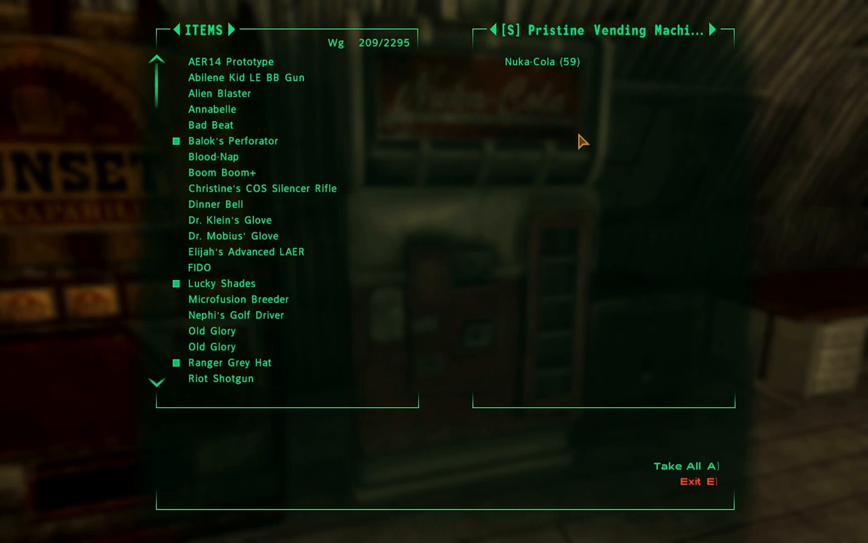
click(695, 480)
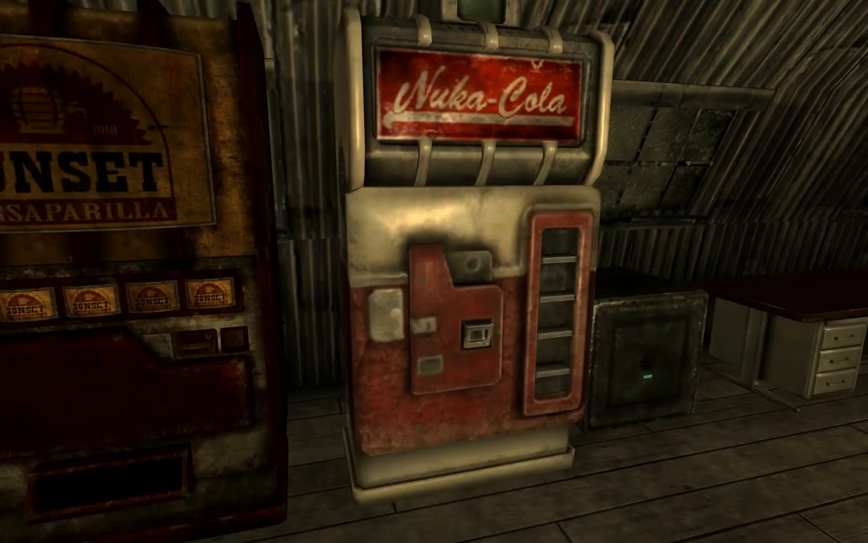
Step: Retrieve All Aid from shelf stock to the Master Sorting Computer, review the retrieved items and exit the transfer window
key(w)
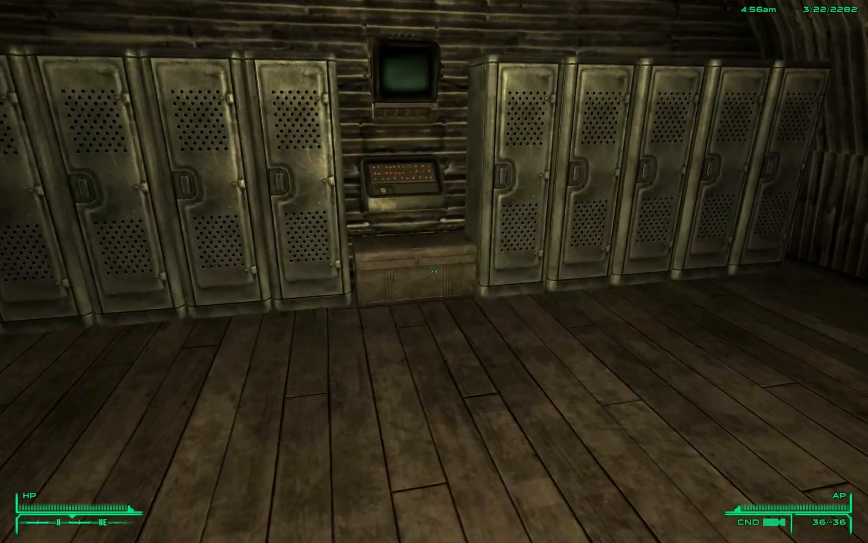
key(e)
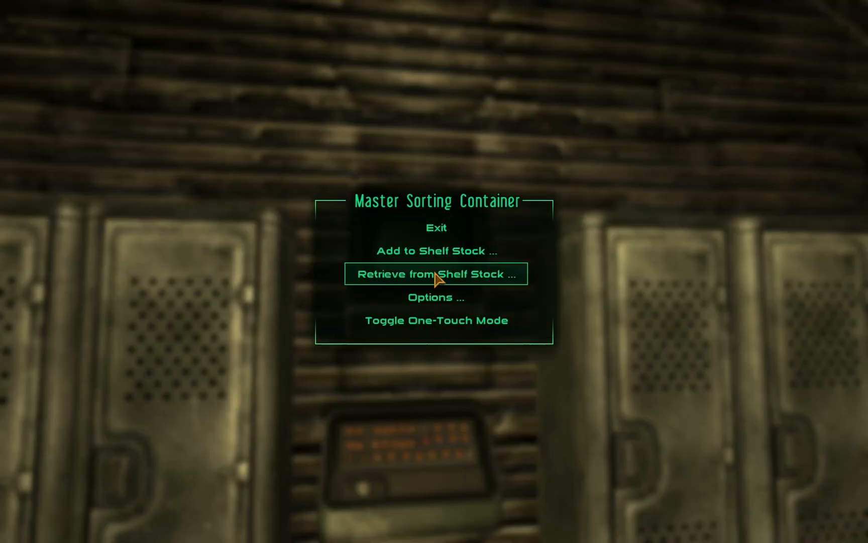
click(436, 282)
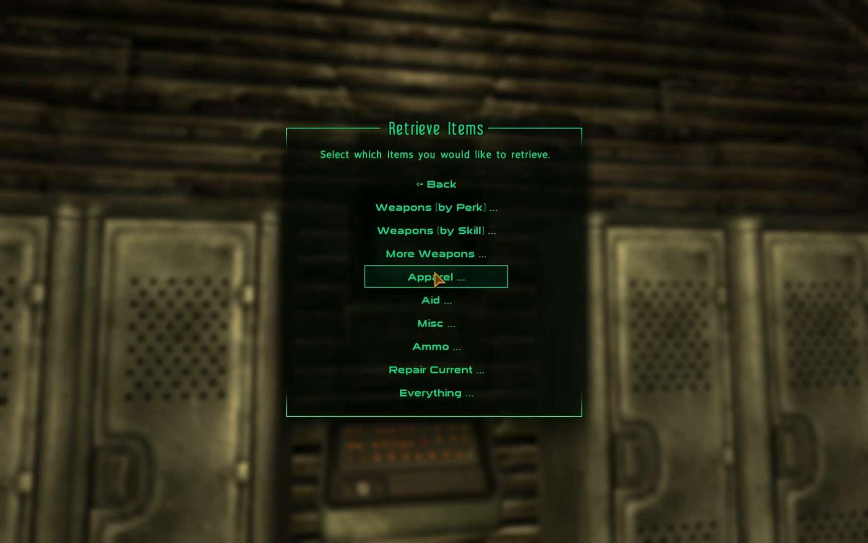
click(433, 307)
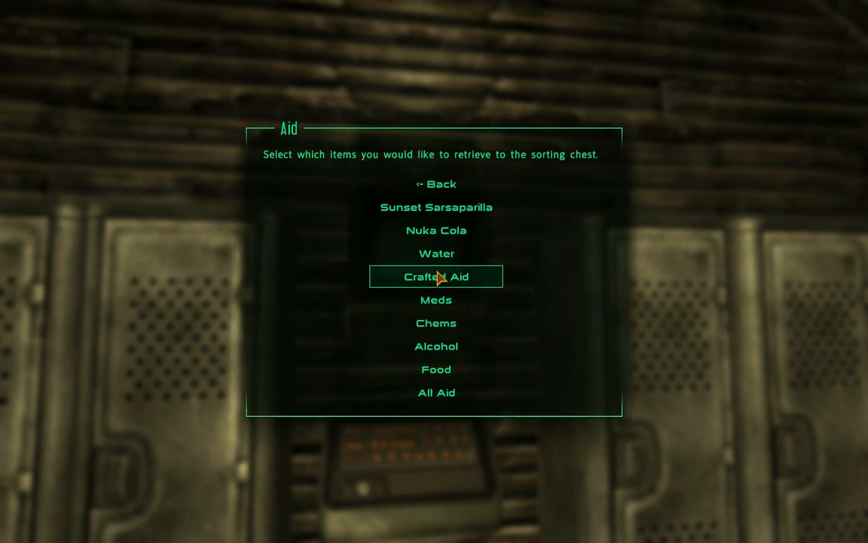
click(439, 392)
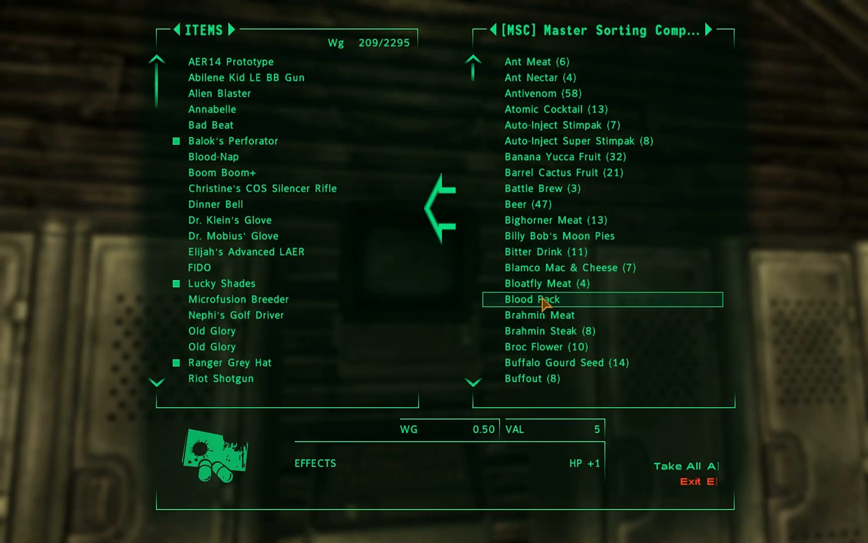
scroll(543, 300, down, 13)
scroll(541, 303, down, 20)
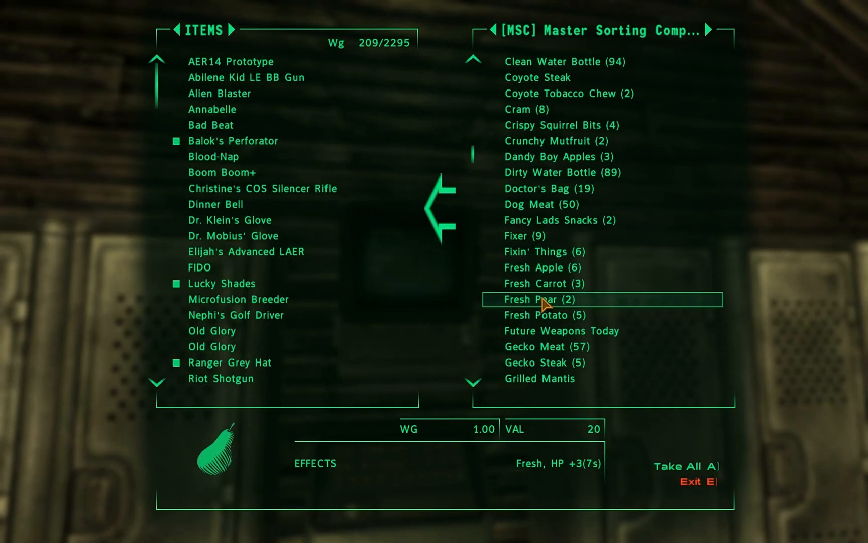
scroll(542, 302, down, 13)
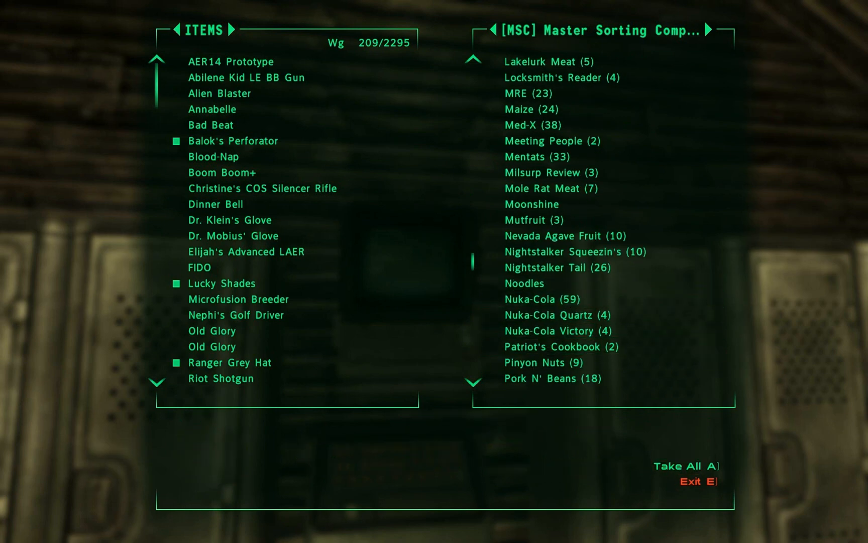
click(690, 481)
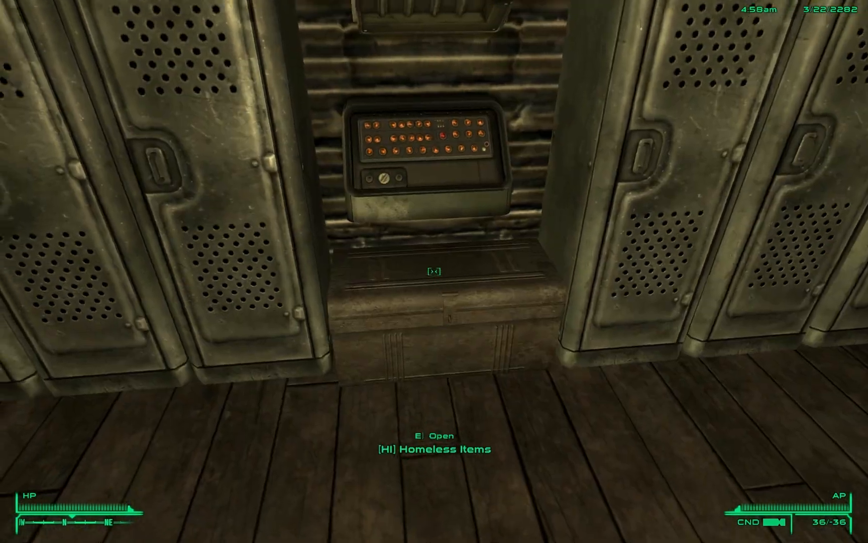
Step: Open the Homeless Items trunk, look through its contents and filter them to Aid to examine the unassigned items
key(e)
scroll(523, 232, down, 20)
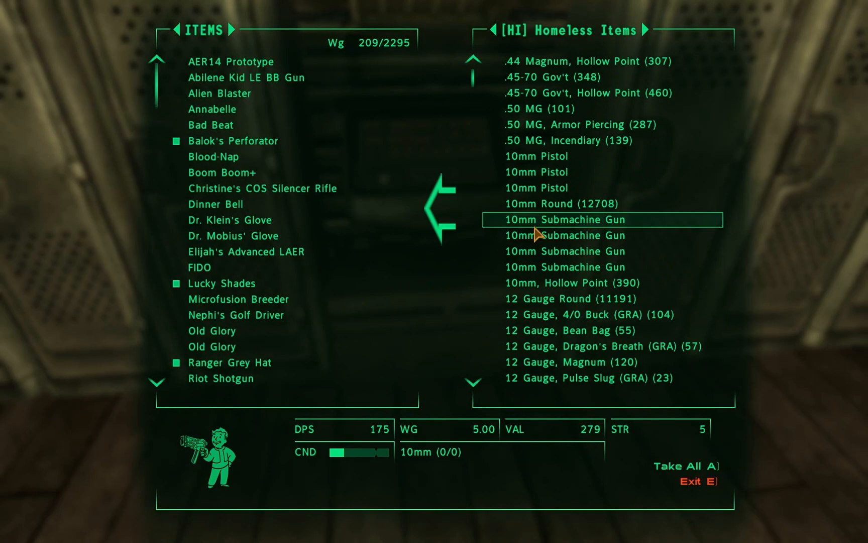
scroll(533, 236, down, 9)
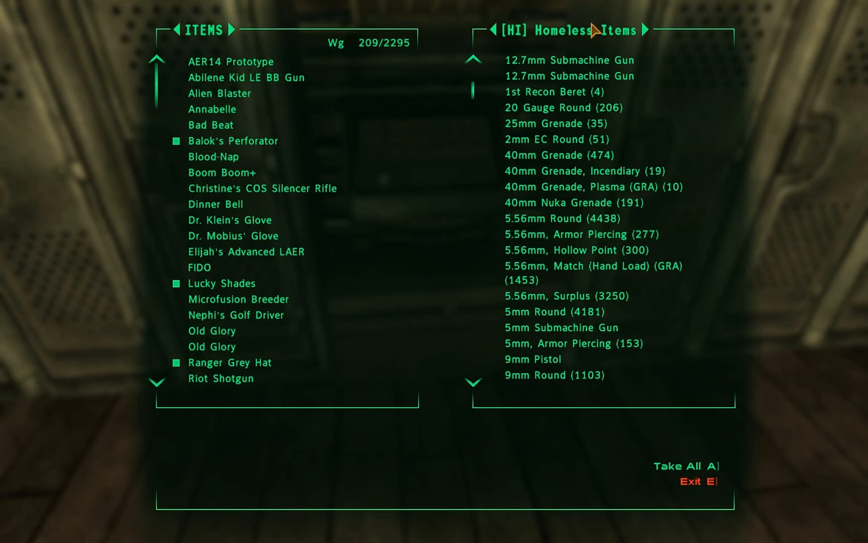
click(590, 33)
click(528, 33)
click(527, 33)
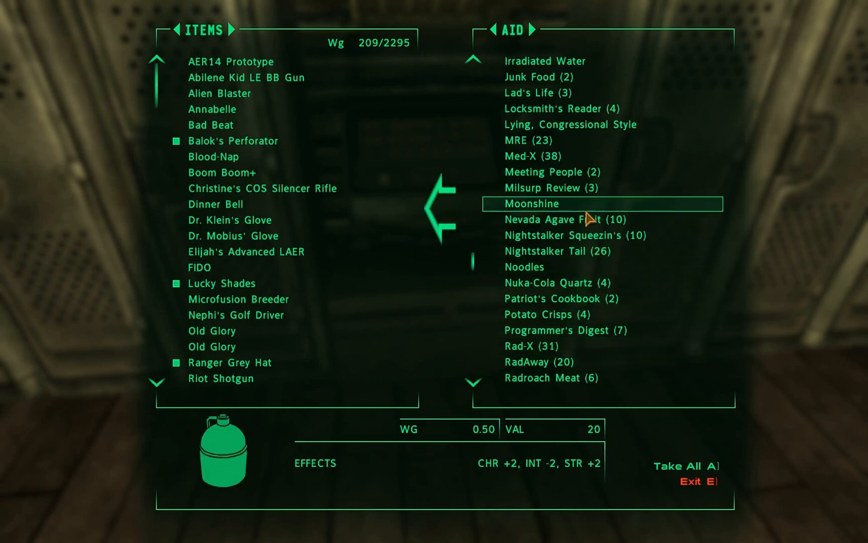
click(692, 481)
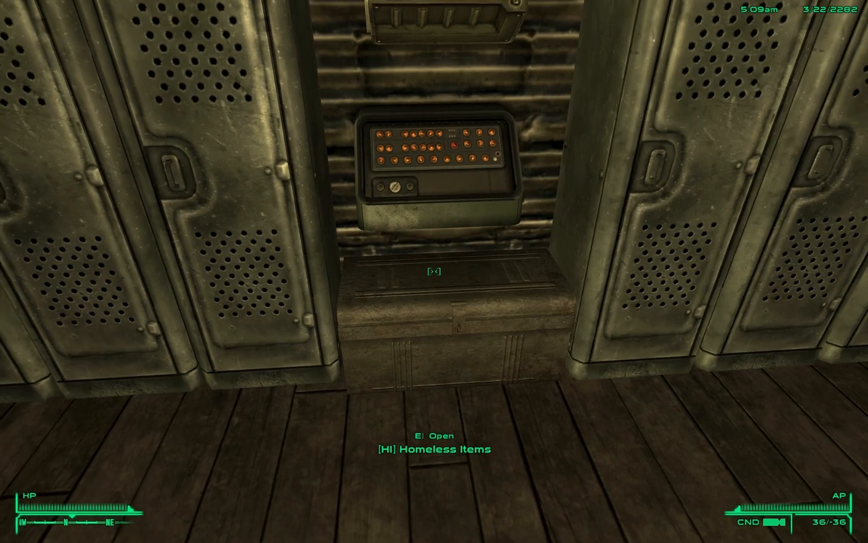
key(e)
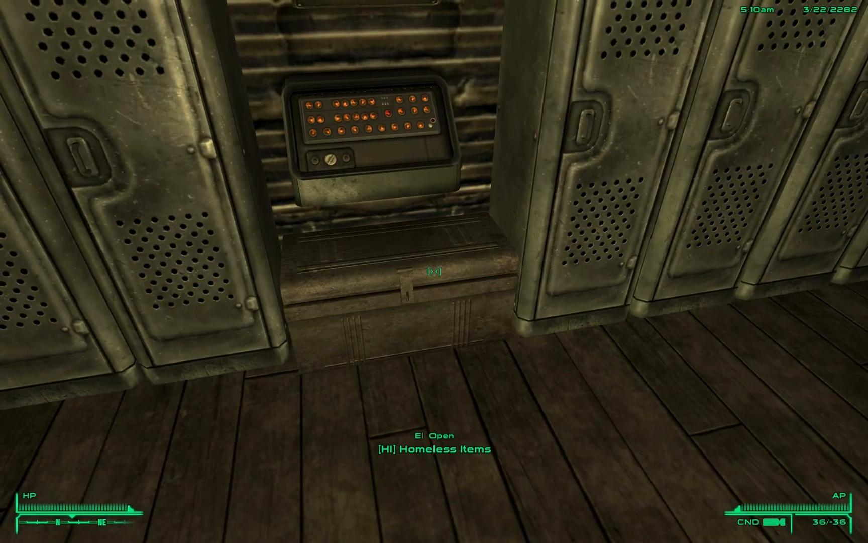
key(e)
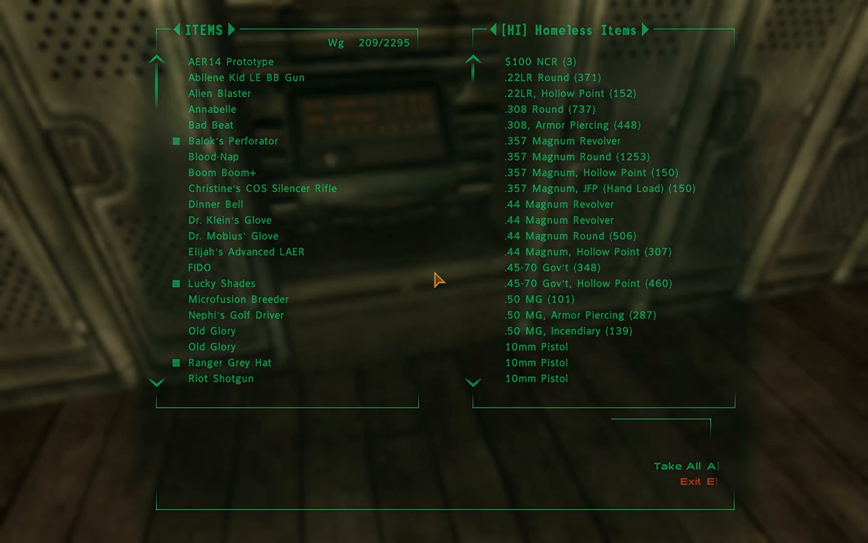
Step: Go to the empty locker at the window end of the row, assign Guns Skill Weapons as its Default Destination and save
key(s)
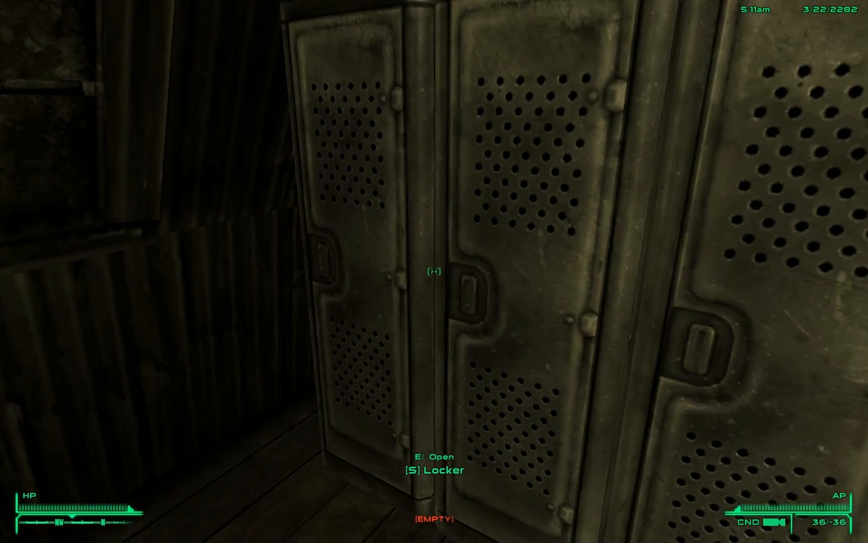
key(ctrl)
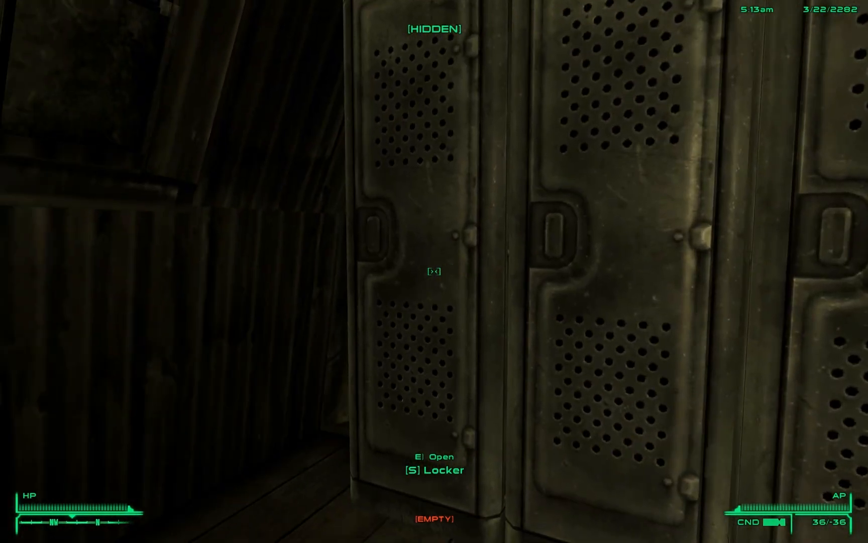
key(e)
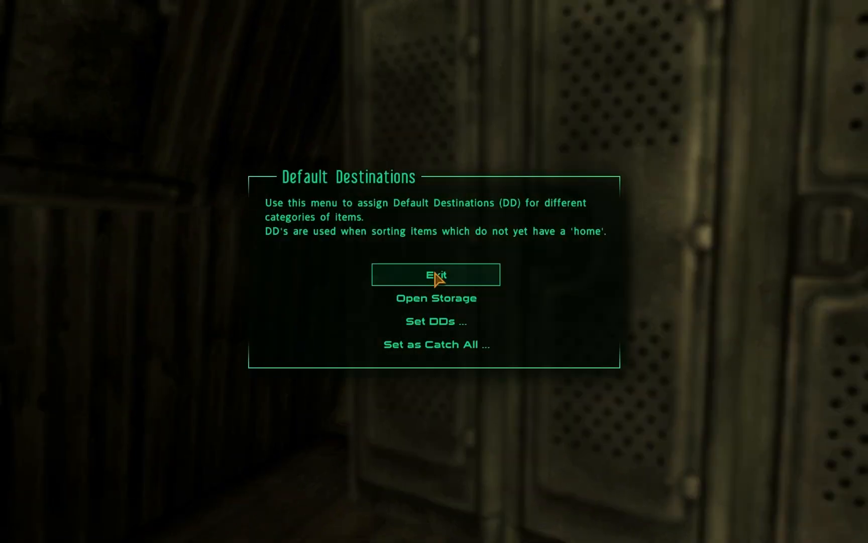
click(458, 327)
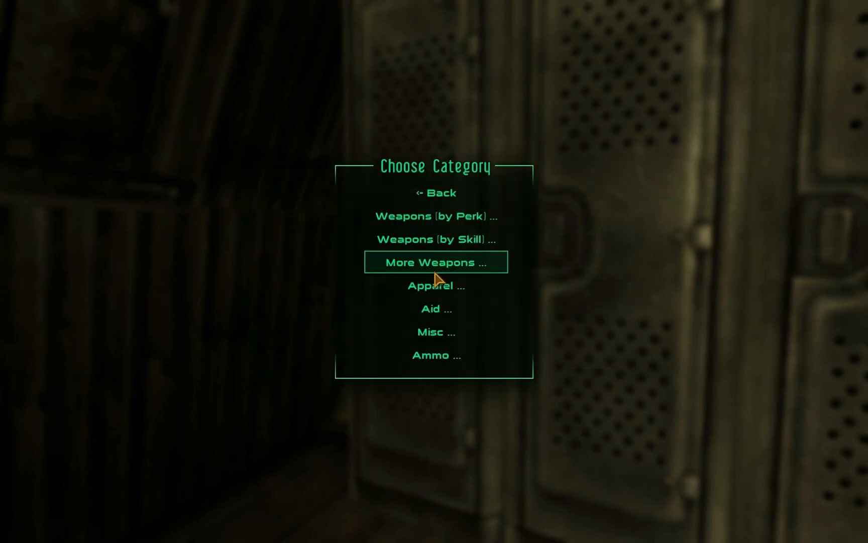
click(436, 241)
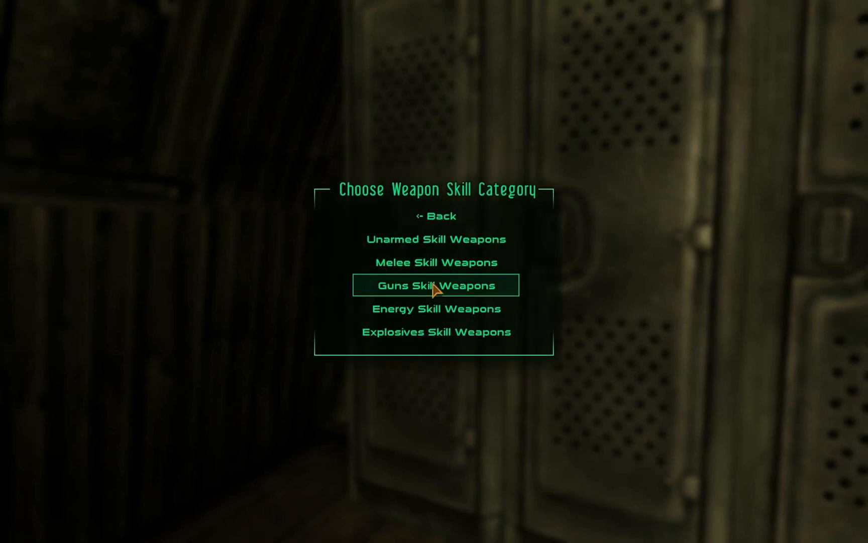
click(433, 288)
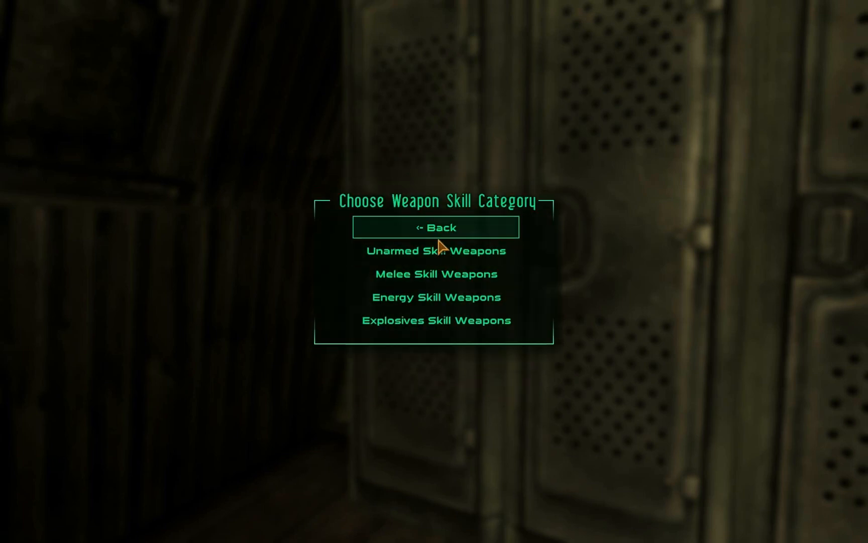
click(435, 231)
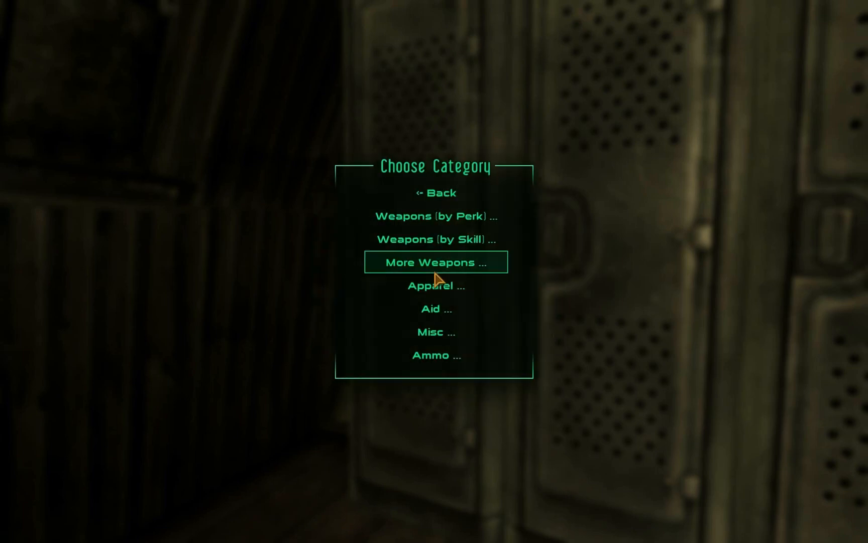
click(441, 201)
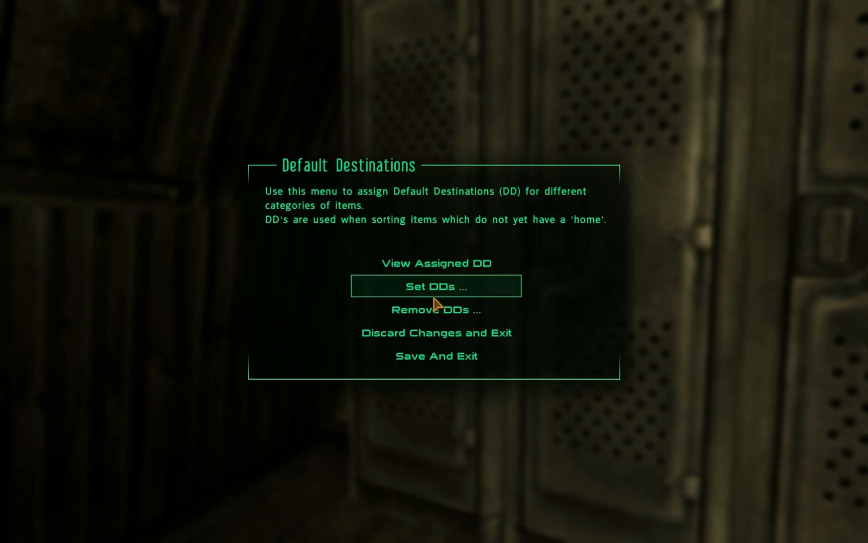
click(428, 355)
Step: Assign Energy Skill Weapons as the Default Destination of the second locker in the row and save the change
key(e)
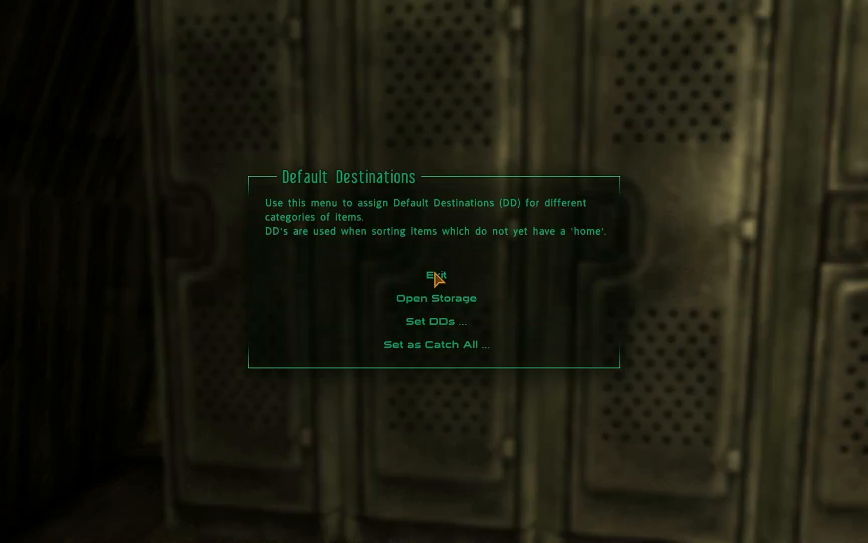
click(430, 321)
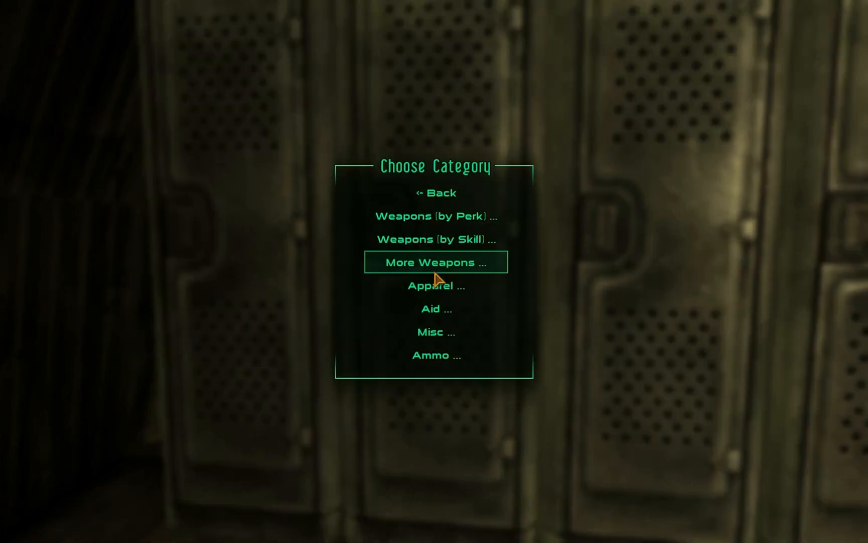
click(440, 240)
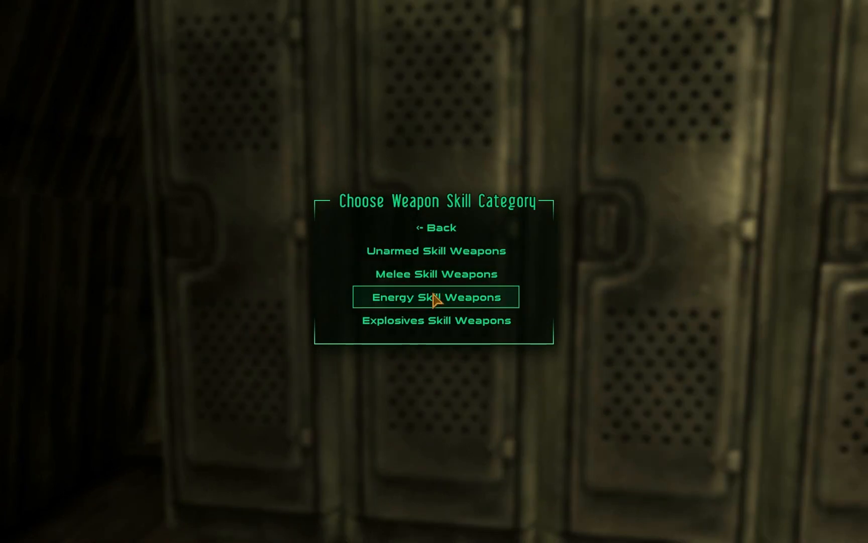
click(433, 296)
click(443, 245)
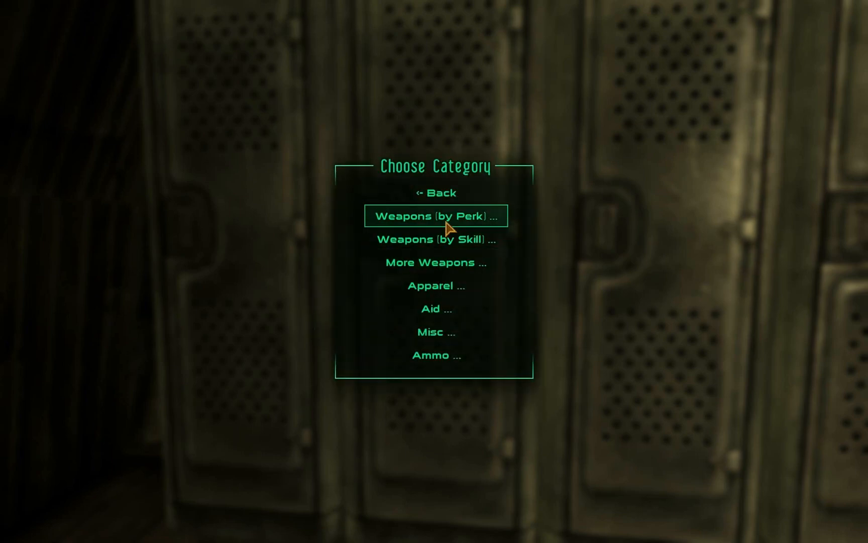
click(444, 206)
click(440, 353)
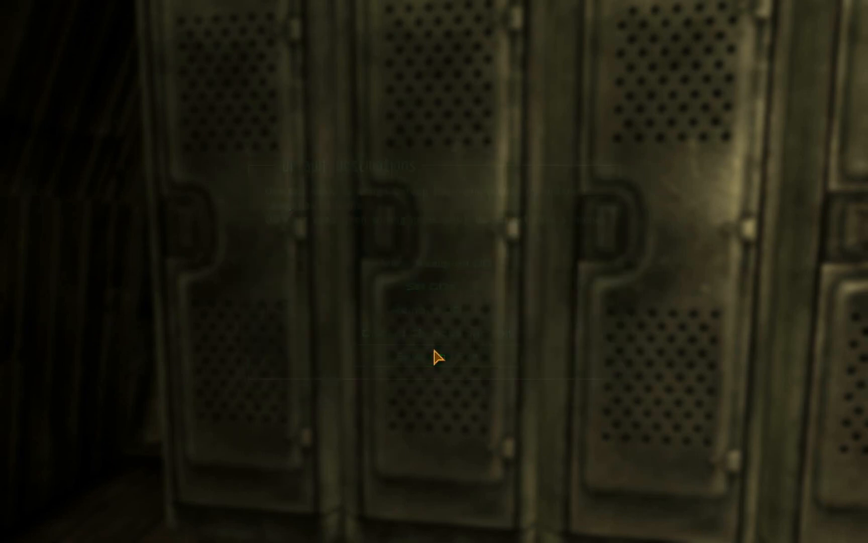
Step: Assign Unarmed Skill Weapons as the Default Destination of the third locker in the row and save the change
key(e)
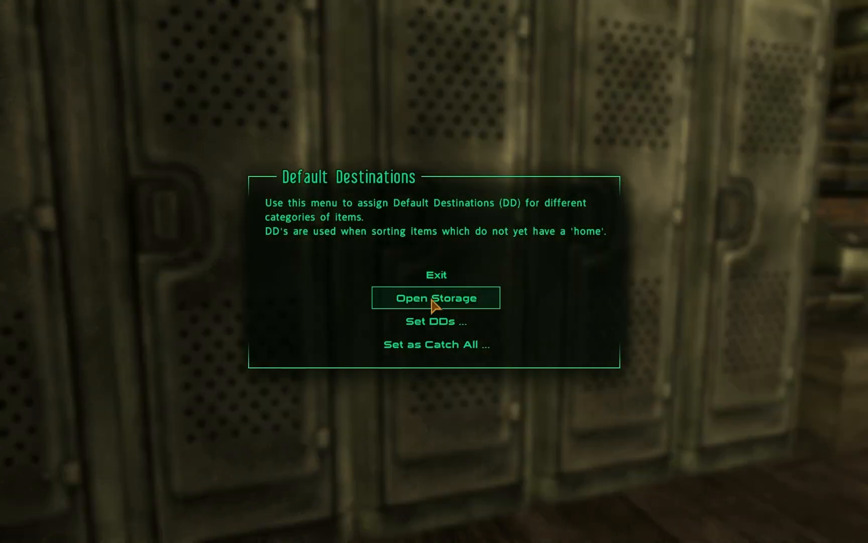
click(431, 320)
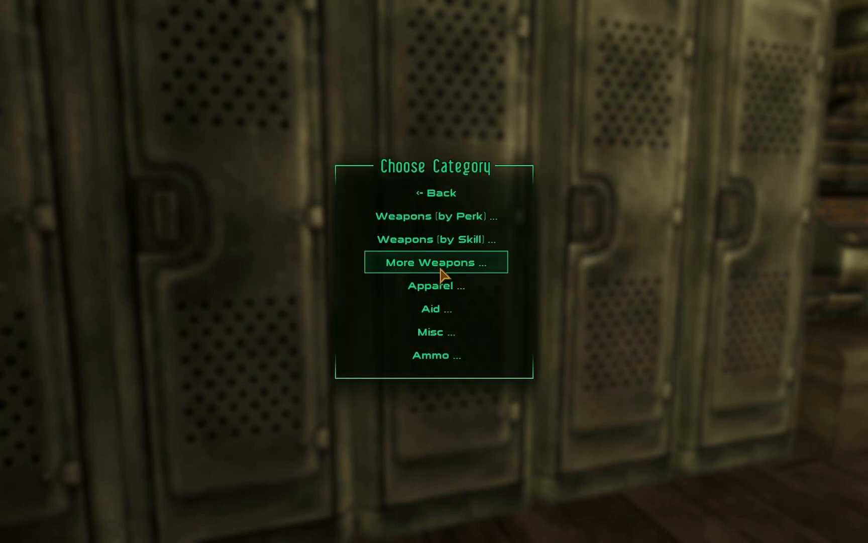
click(444, 242)
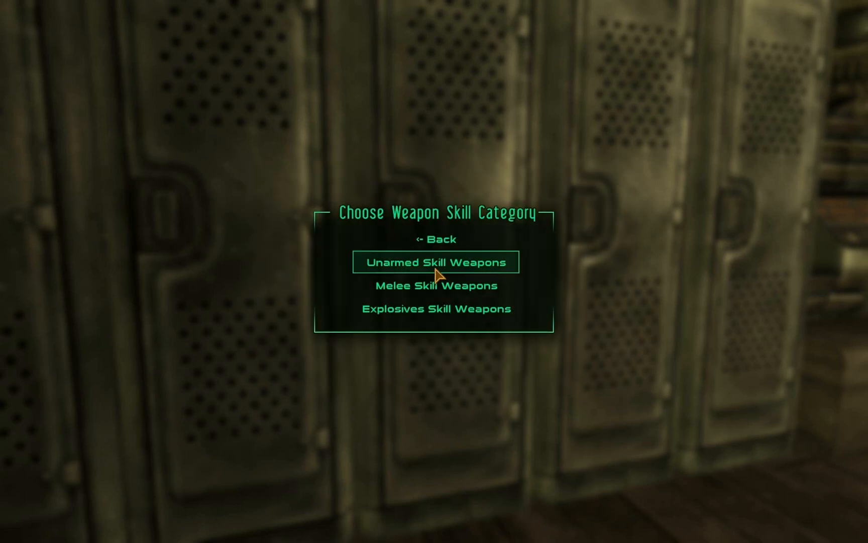
click(436, 269)
click(441, 258)
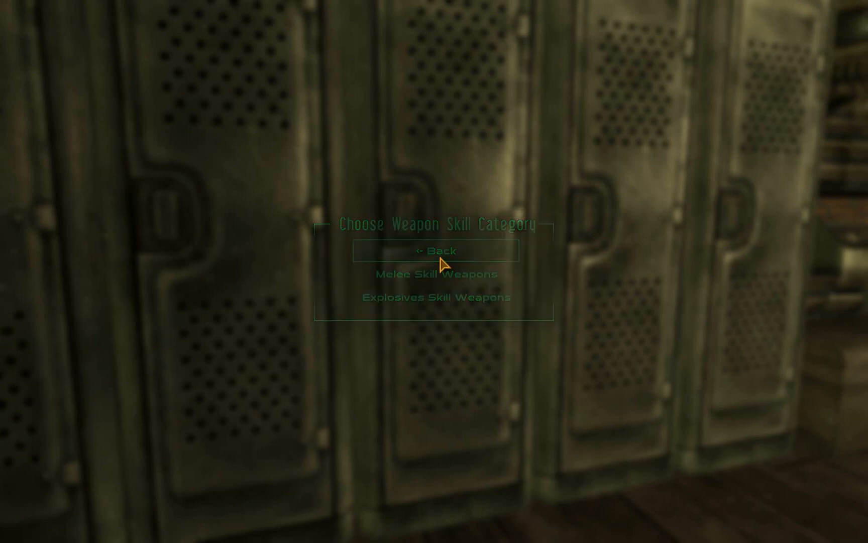
click(450, 201)
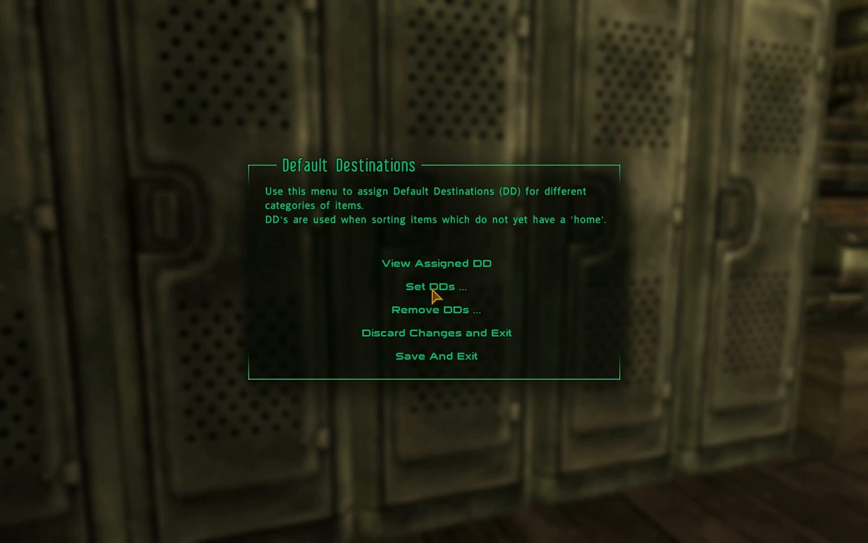
click(433, 359)
Step: Assign Melee Skill Weapons as the Default Destination of the fourth locker in the row and save the change
key(e)
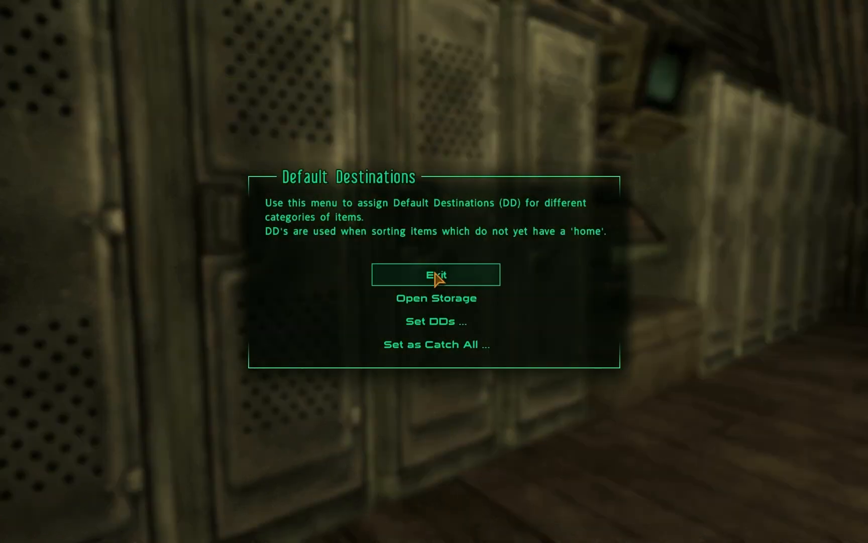
click(434, 315)
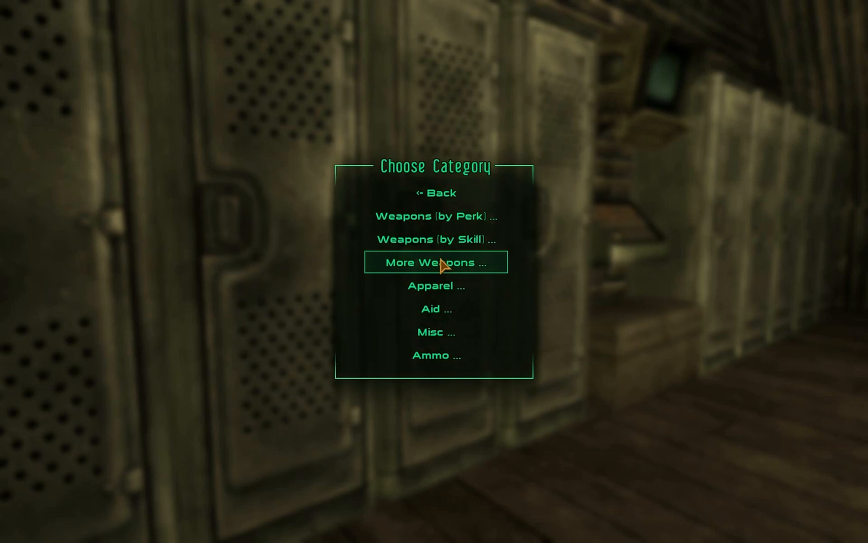
click(441, 243)
click(435, 277)
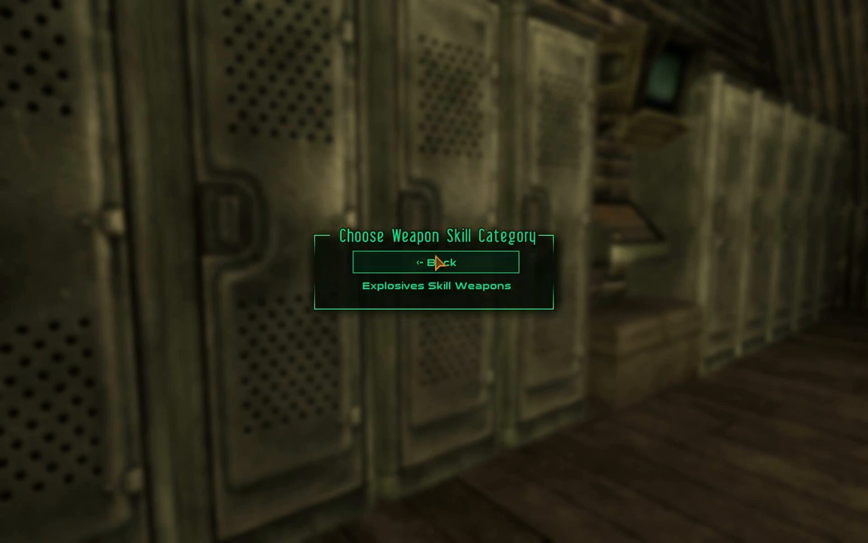
click(437, 262)
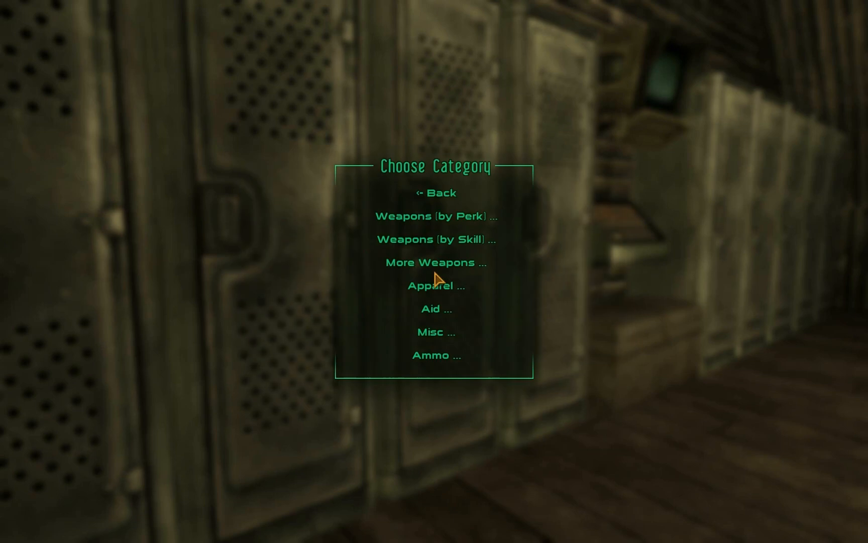
click(437, 198)
click(430, 354)
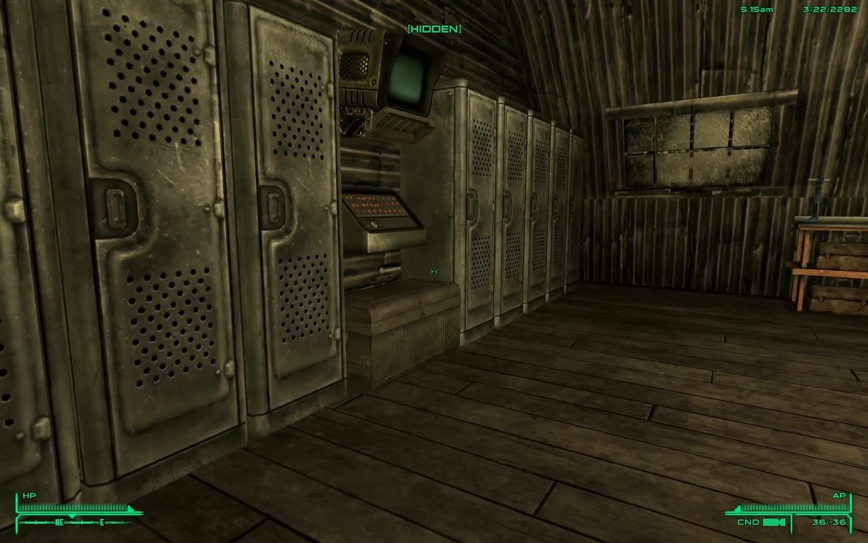
Step: Assign Explosives Skill Weapons as the Default Destination of the fifth locker, beside the sorting computer, and save the change
key(e)
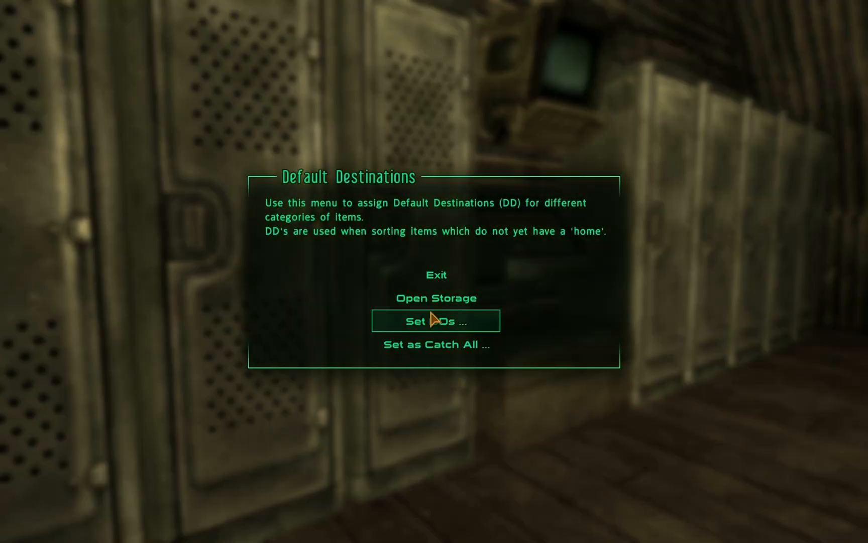
click(431, 320)
click(445, 244)
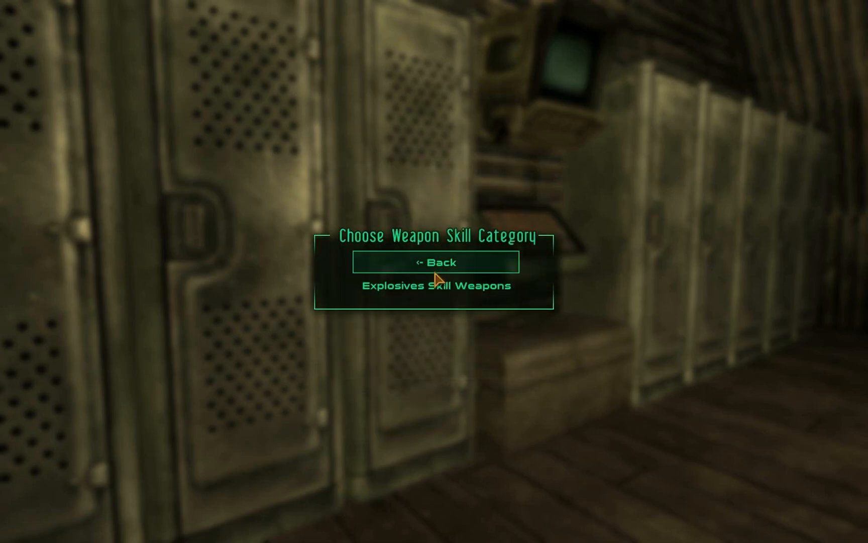
click(435, 271)
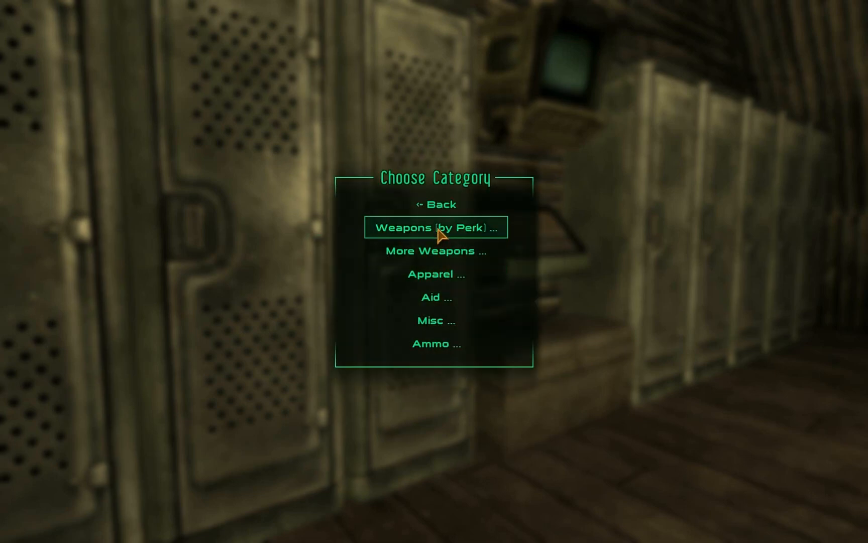
click(435, 211)
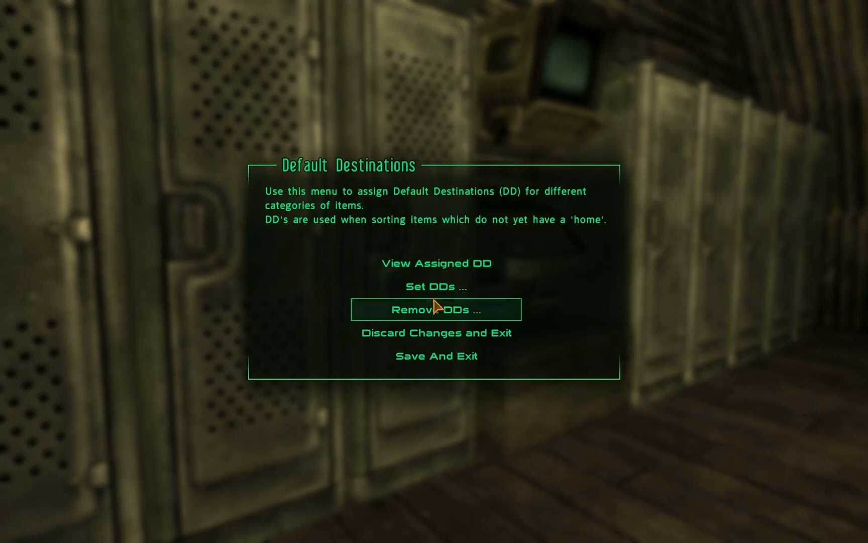
click(425, 356)
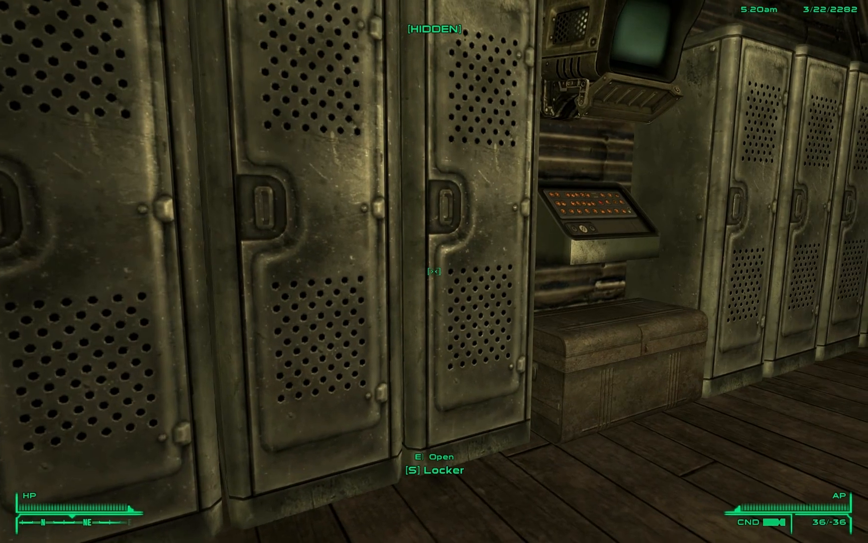
Step: Go to the first locker on the other side of the sorting computer, assign its Default Destination and save the change
key(w)
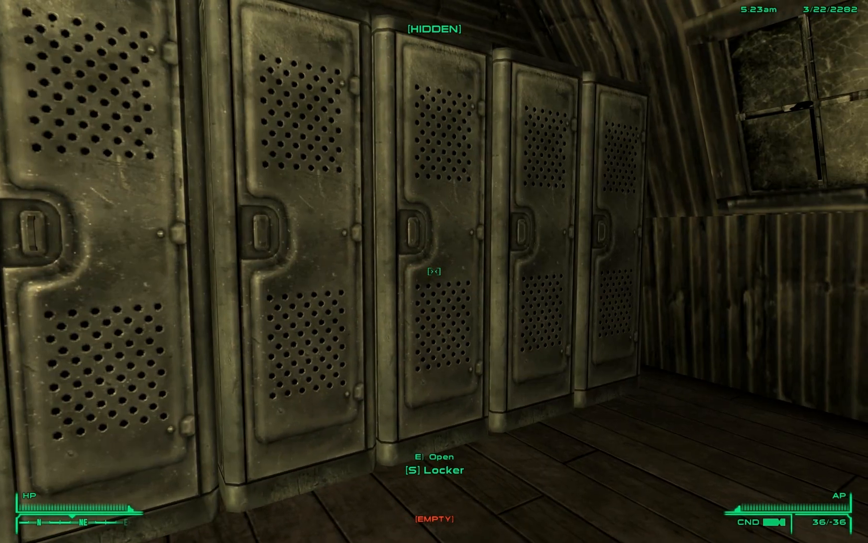
key(s)
key(w)
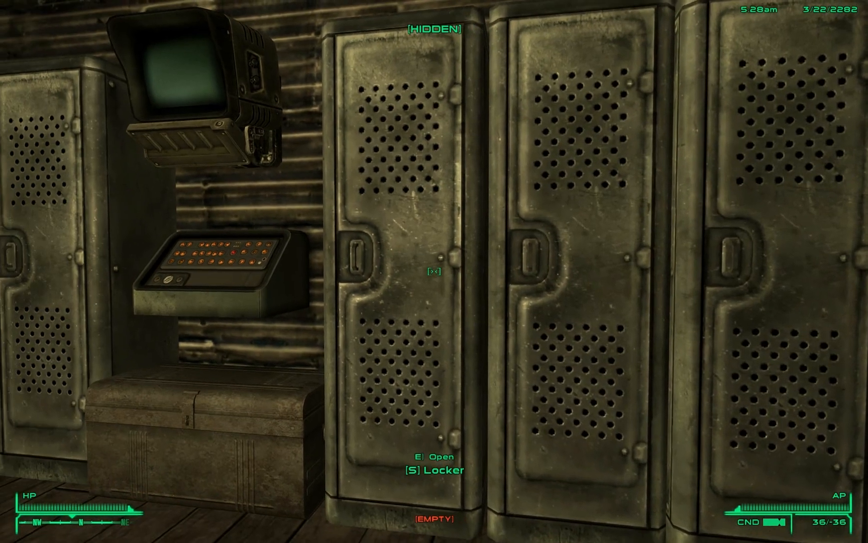
key(e)
click(436, 278)
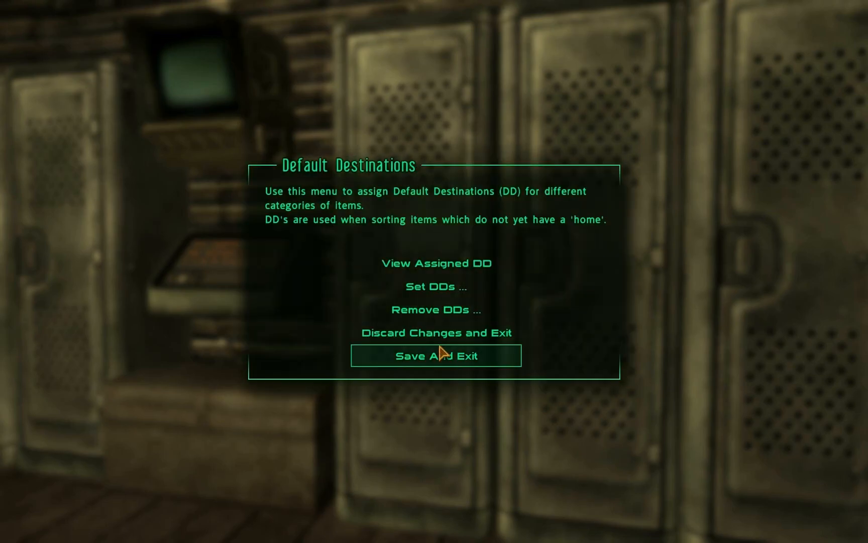
click(442, 354)
Step: Assign an armor category as the Default Destination of the second locker past the sorting computer and save the change
key(e)
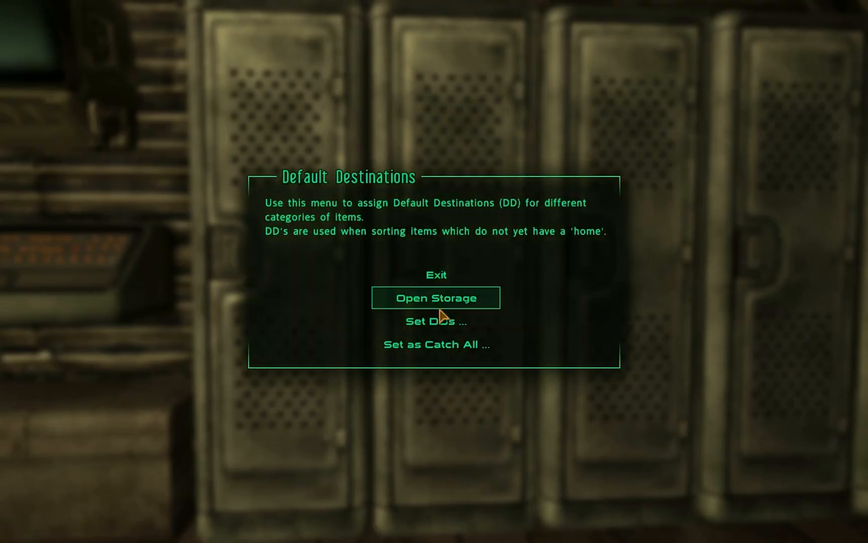
click(436, 321)
click(437, 275)
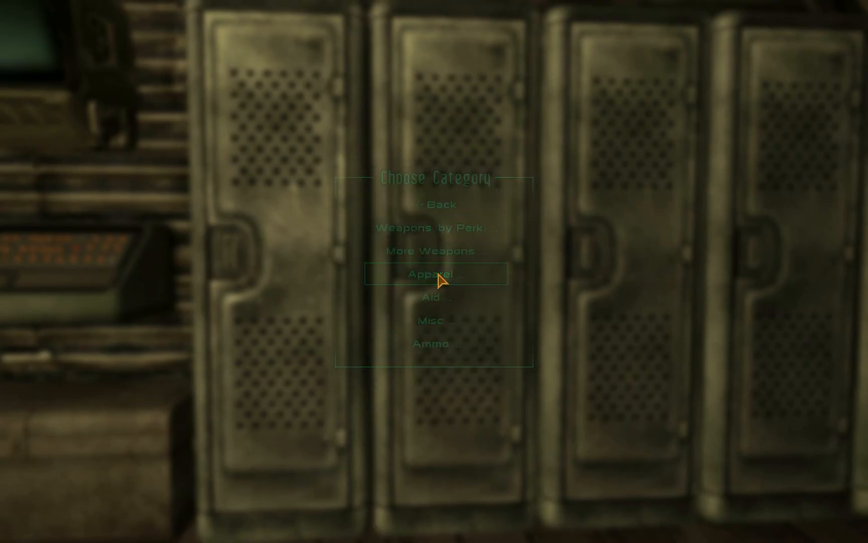
click(436, 310)
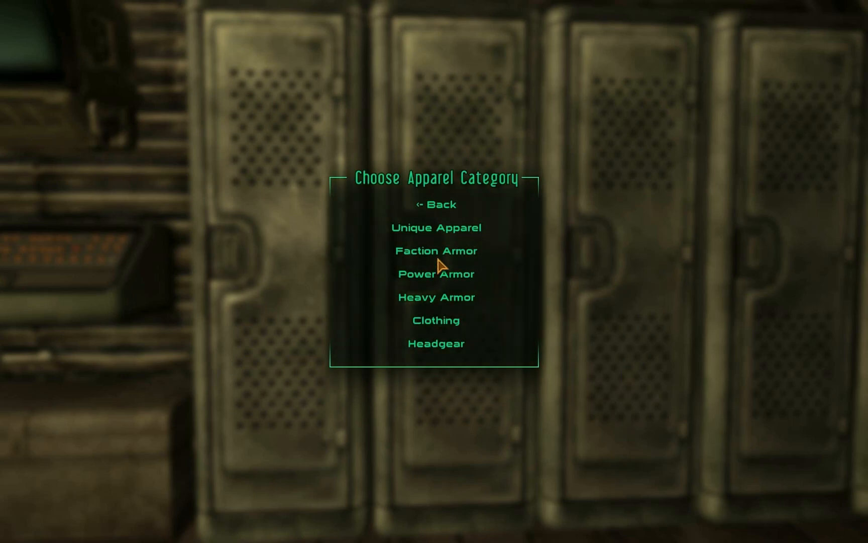
click(437, 212)
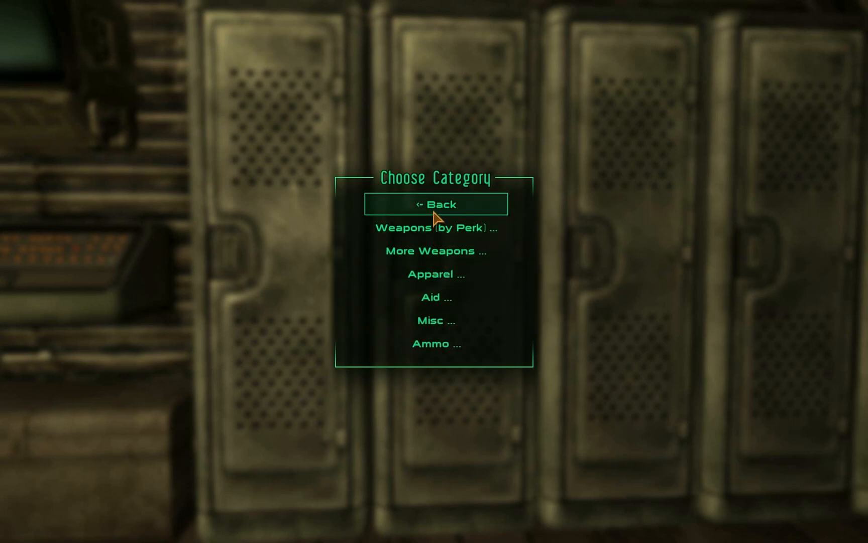
click(434, 213)
click(438, 356)
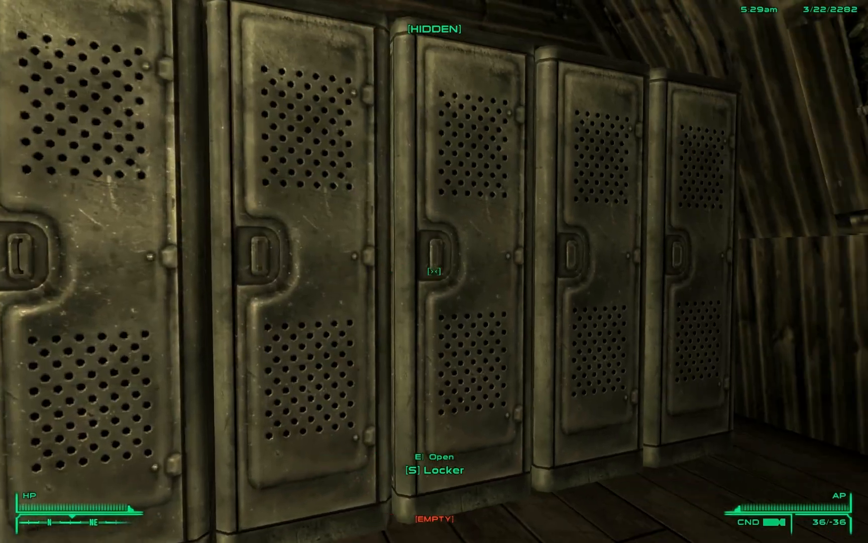
Step: Assign Power Armor and Heavy Armor as Default Destinations of the third locker past the sorting computer and save the changes
key(e)
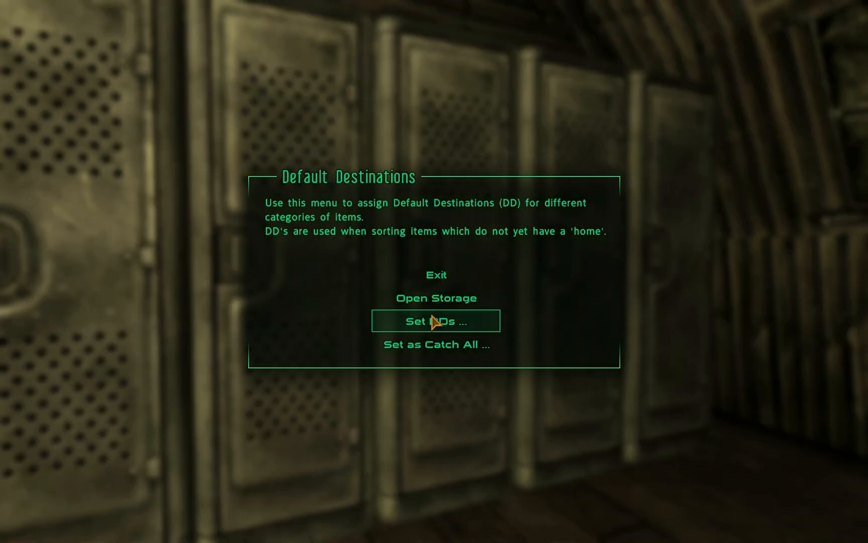
click(434, 322)
click(428, 275)
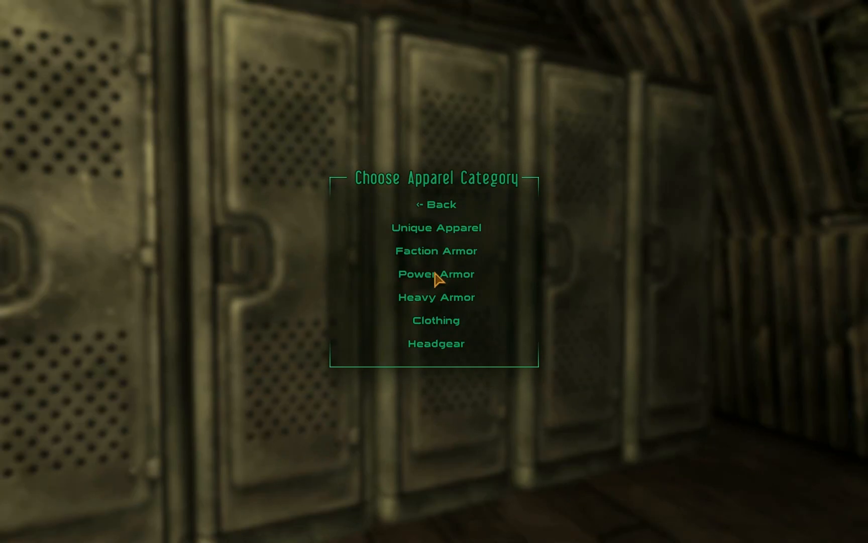
click(436, 274)
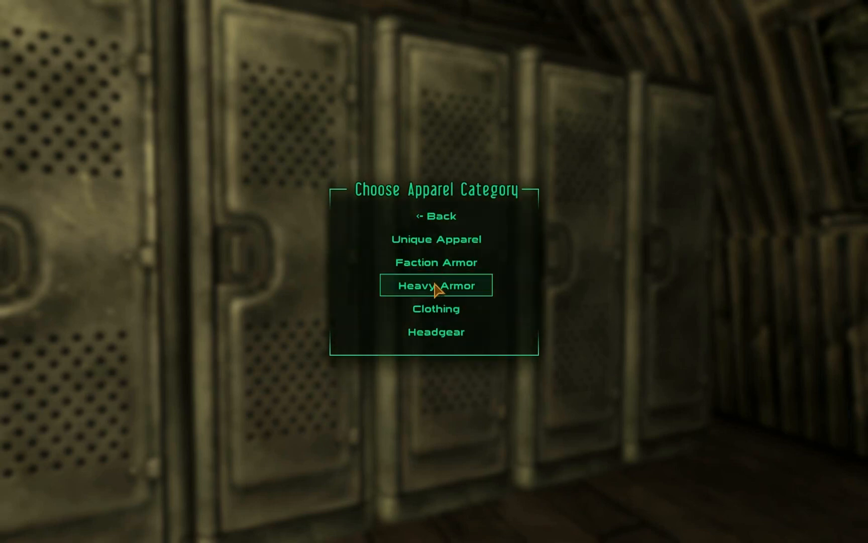
click(435, 285)
click(439, 236)
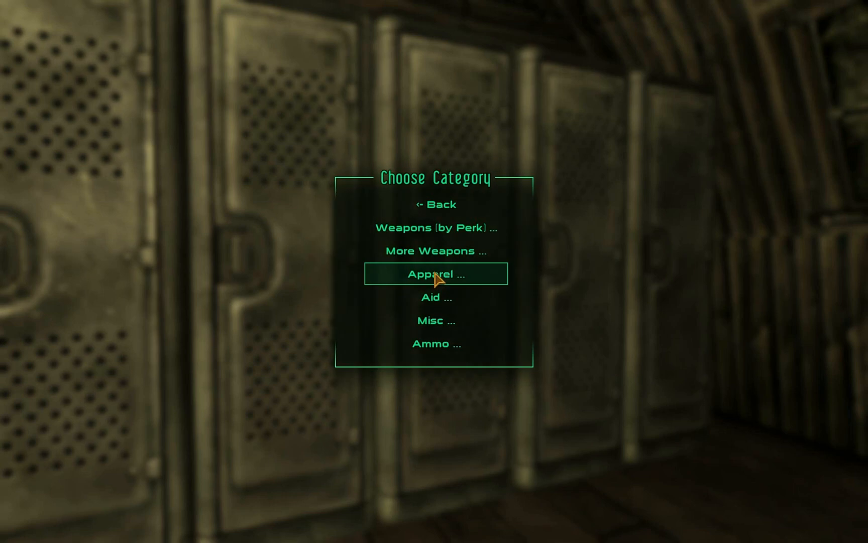
click(436, 206)
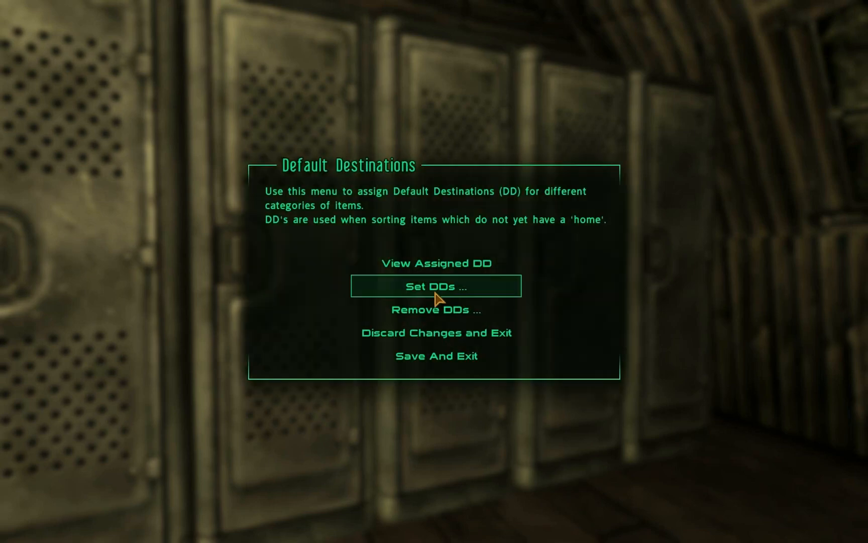
click(438, 356)
Step: Assign Headgear as the Default Destination of the fourth locker past the sorting computer and save the change
key(e)
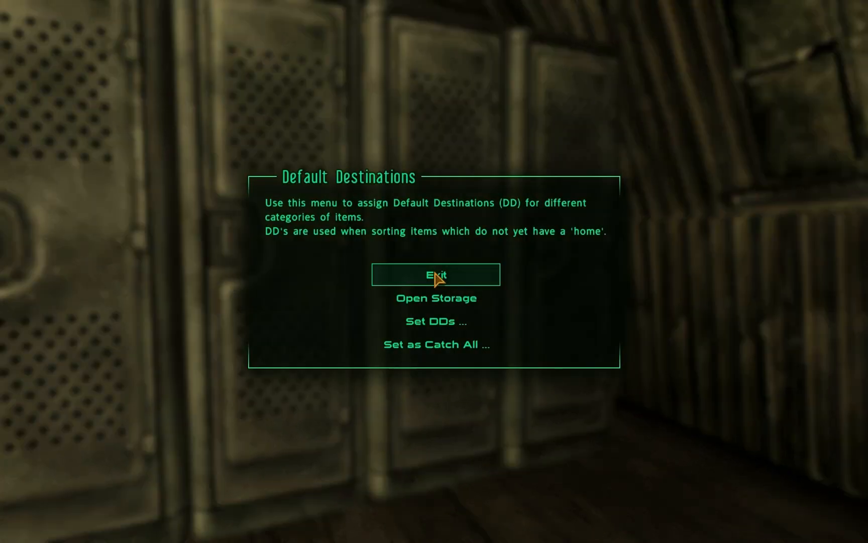
click(435, 322)
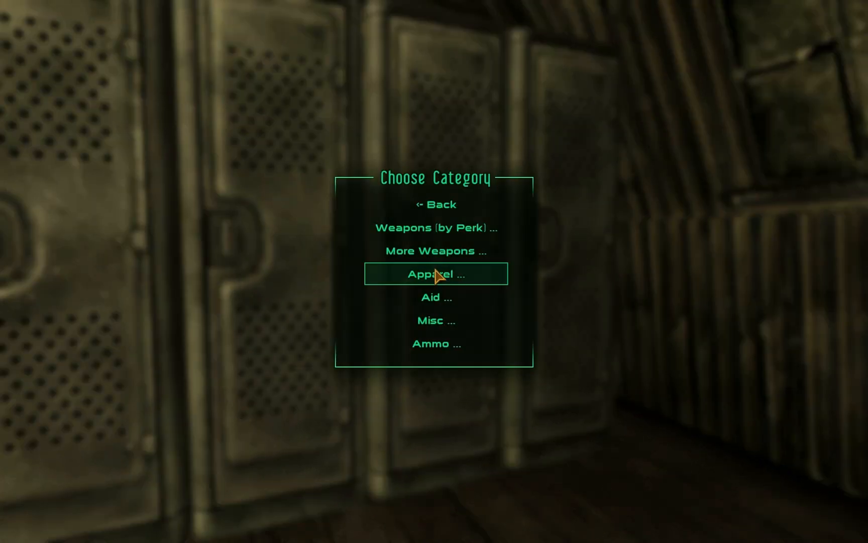
click(437, 276)
click(435, 324)
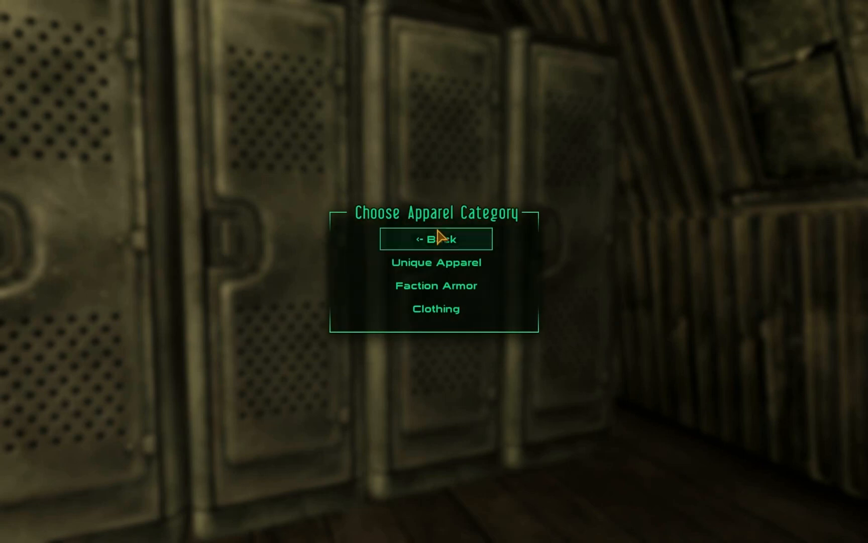
click(441, 240)
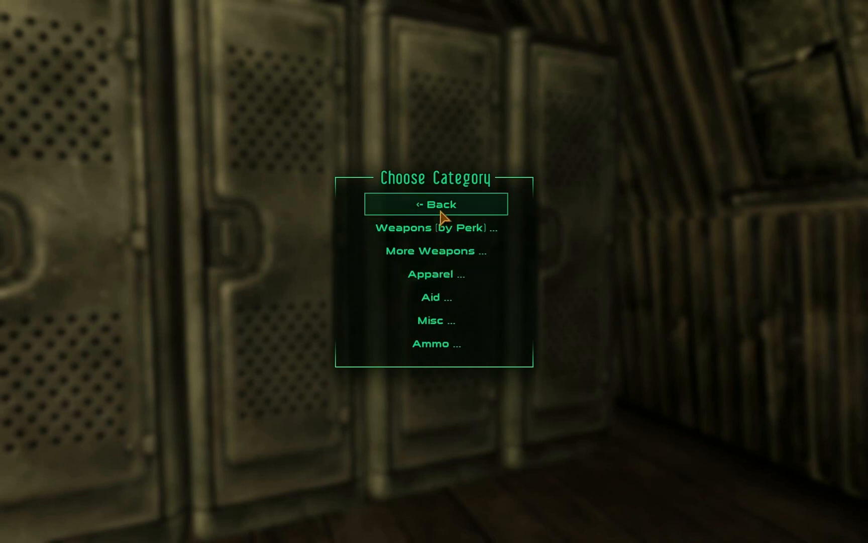
click(440, 213)
click(435, 356)
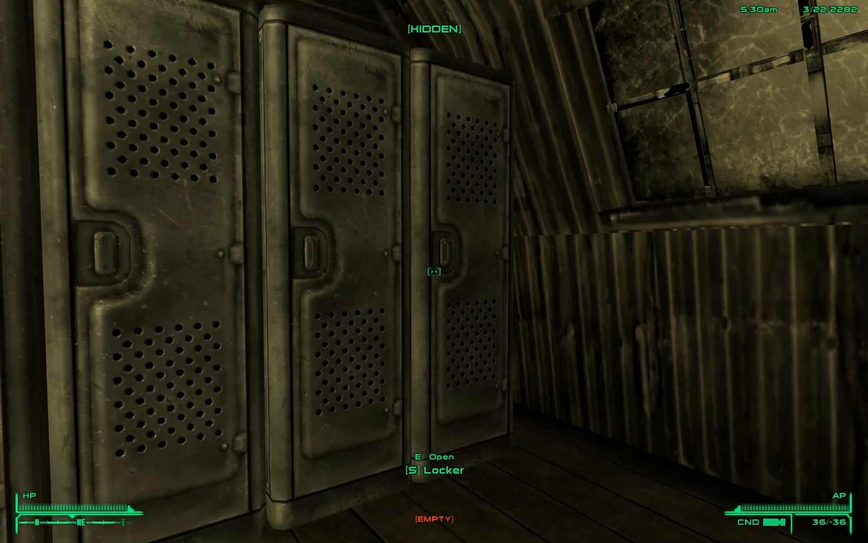
Step: Assign a remaining apparel category as the Default Destination of the last locker in the row and save the change
key(e)
click(436, 322)
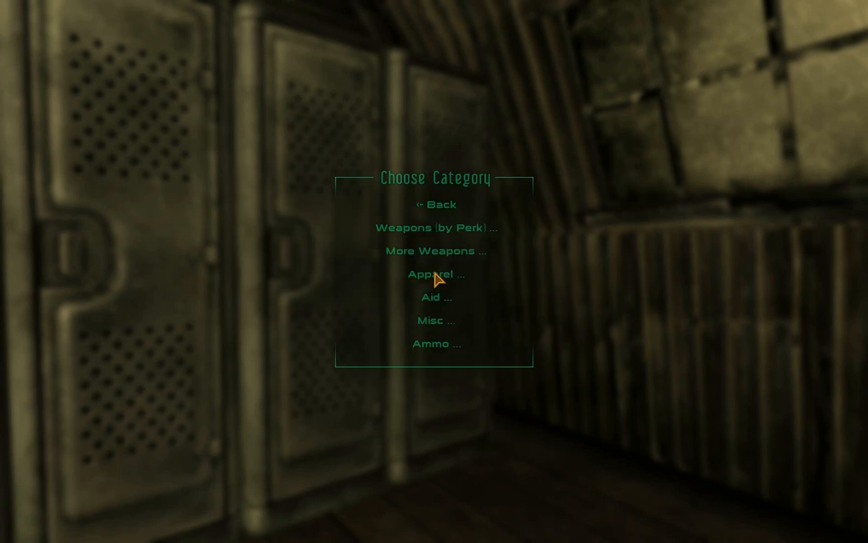
click(434, 274)
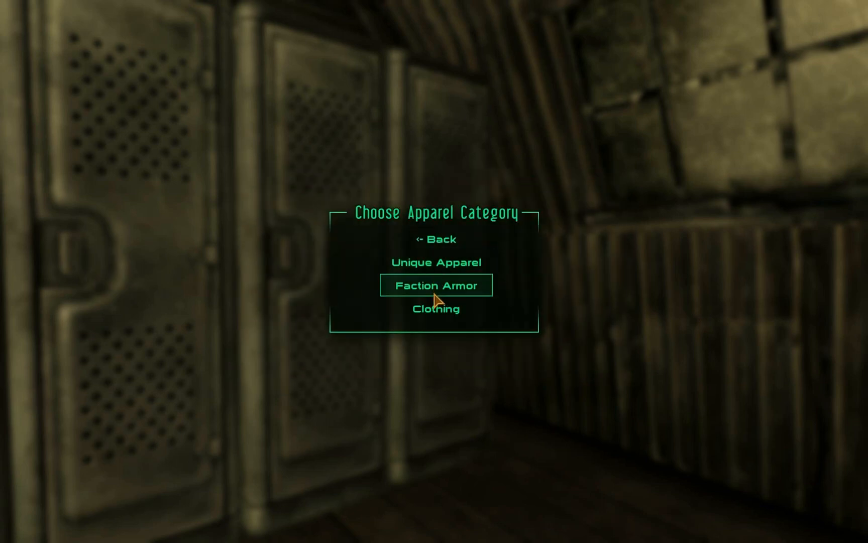
click(440, 247)
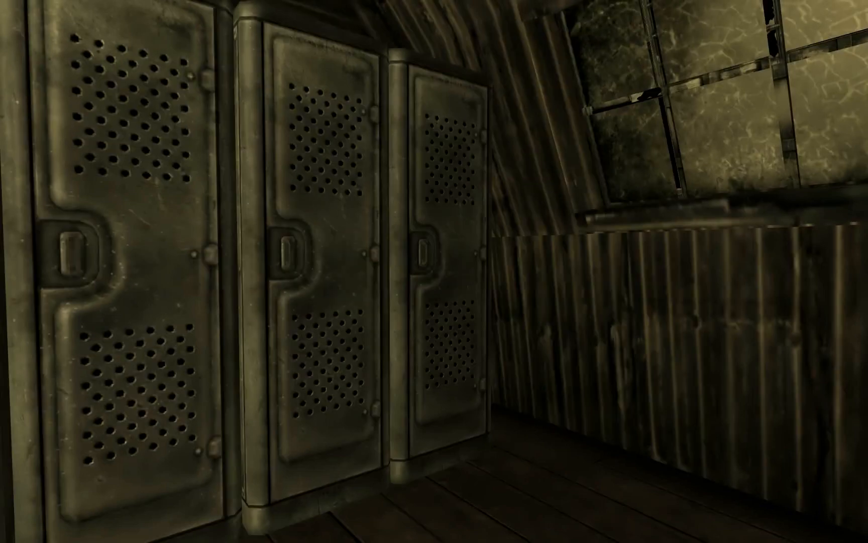
click(441, 215)
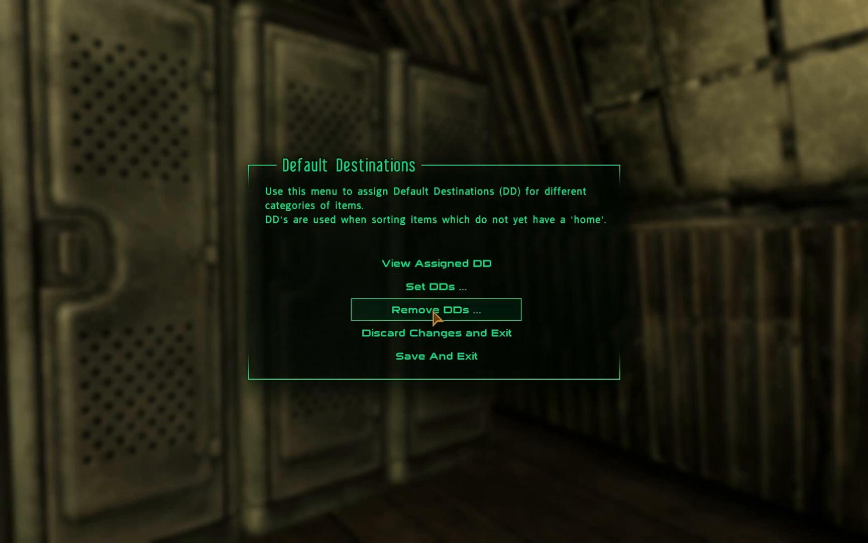
click(431, 357)
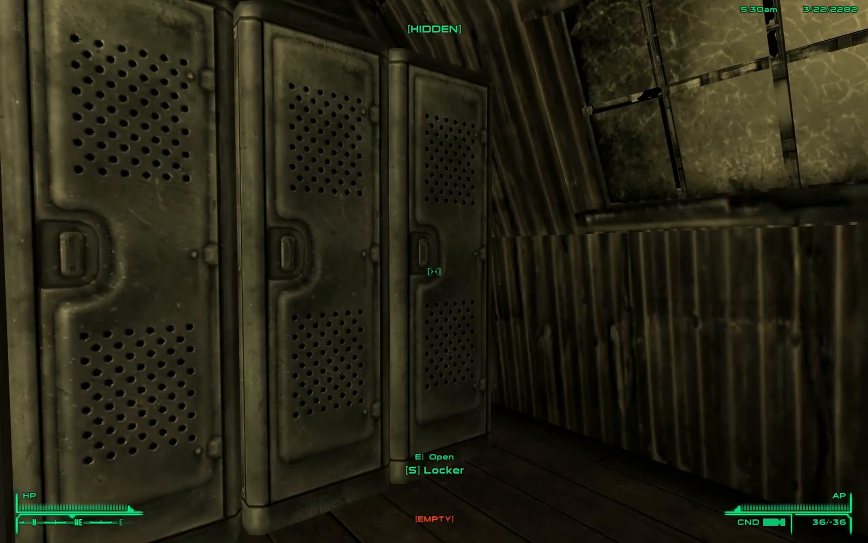
Step: Go to the cabinet beside the workbench, assign Pistol Powder Rounds and Rifle Powder Rounds to its top metal box, and save
key(w)
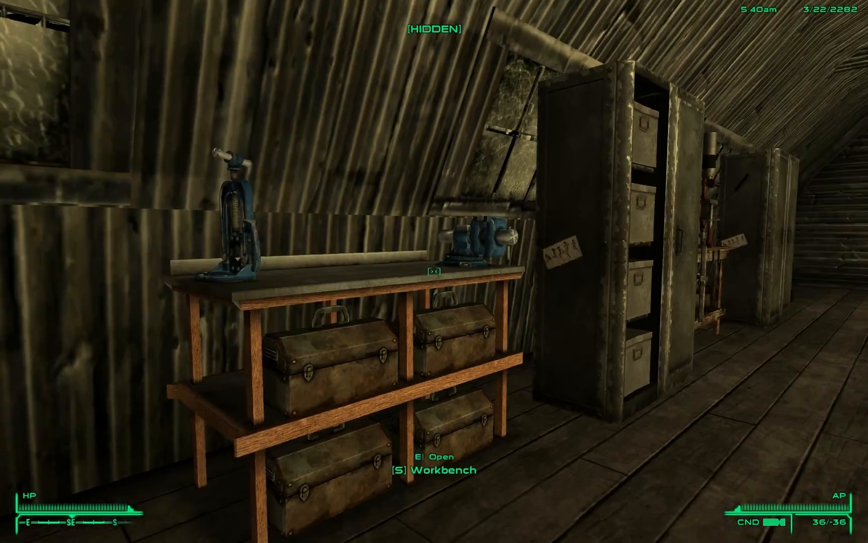
key(d)
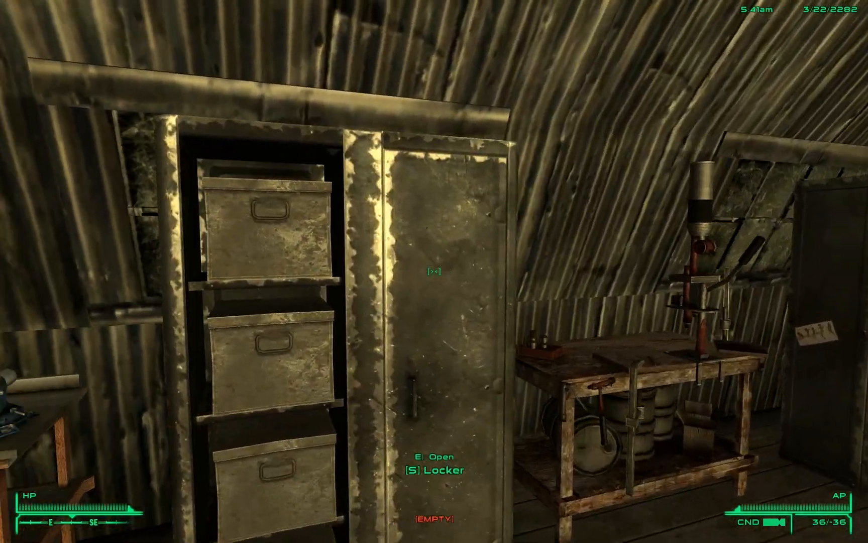
key(s)
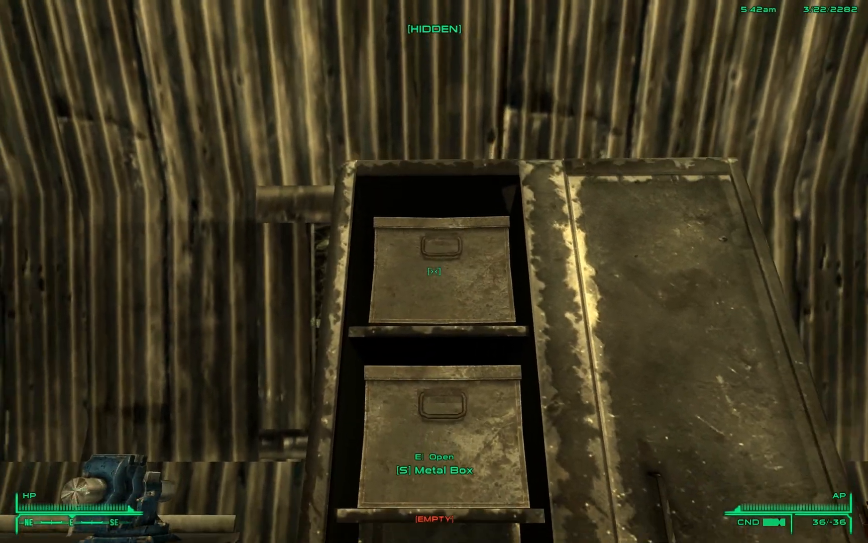
key(e)
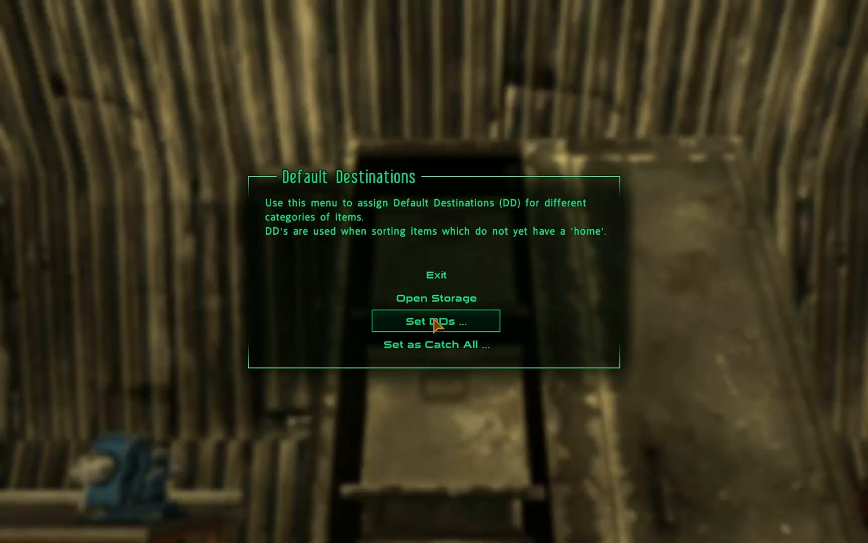
click(435, 322)
click(432, 345)
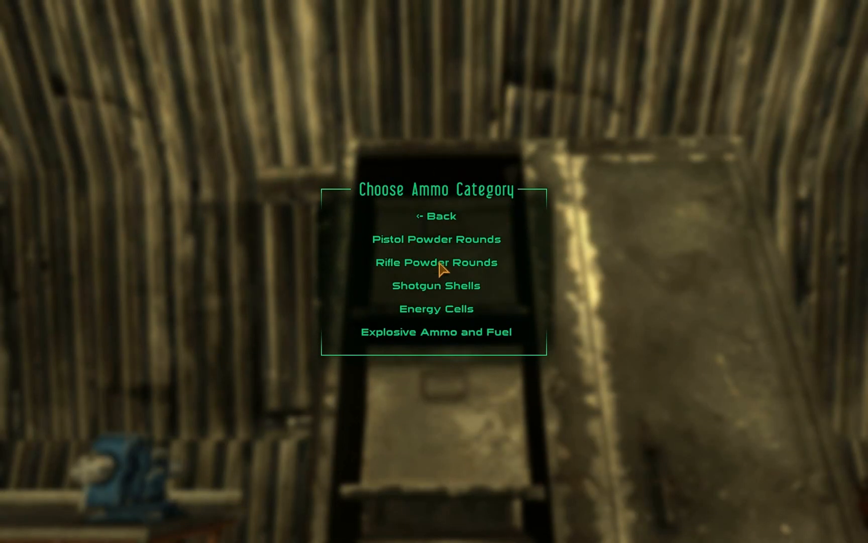
click(442, 245)
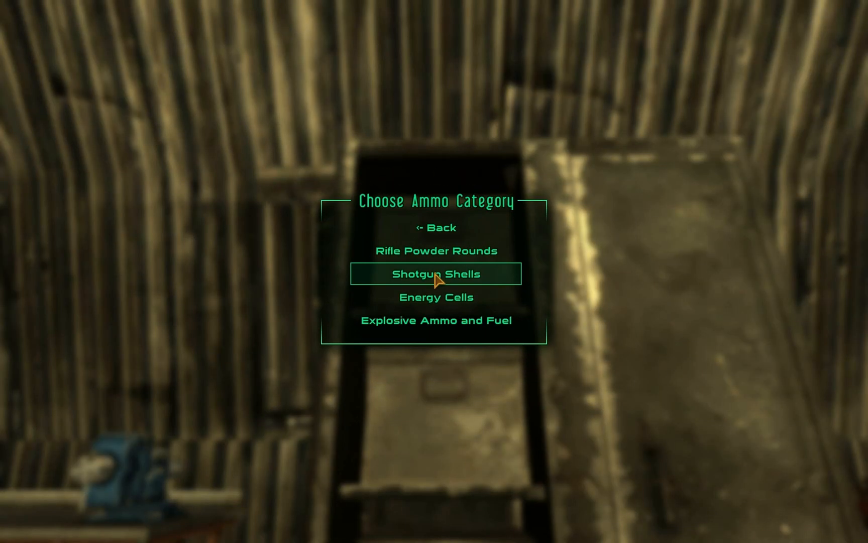
click(436, 261)
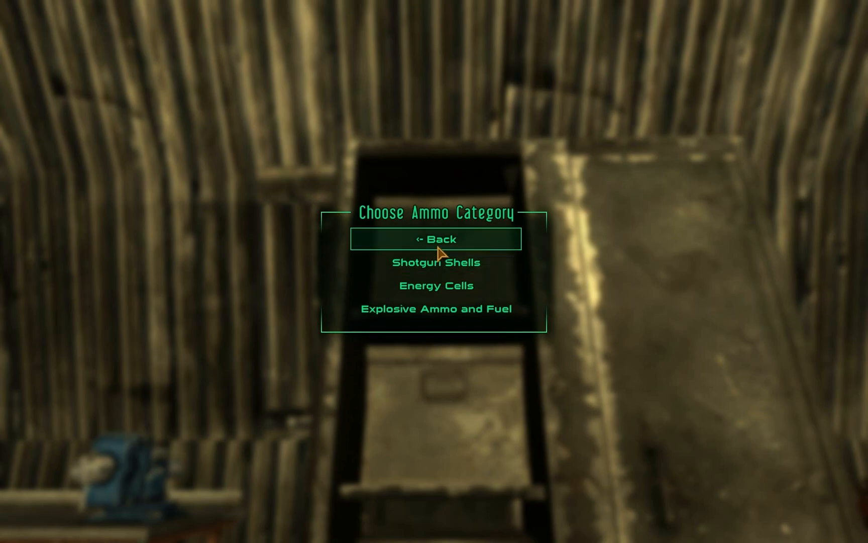
click(437, 247)
click(445, 207)
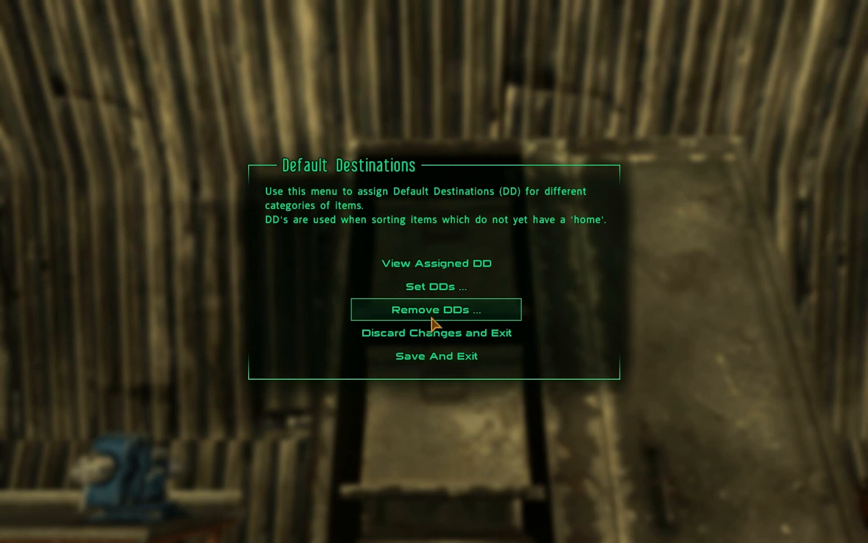
click(427, 357)
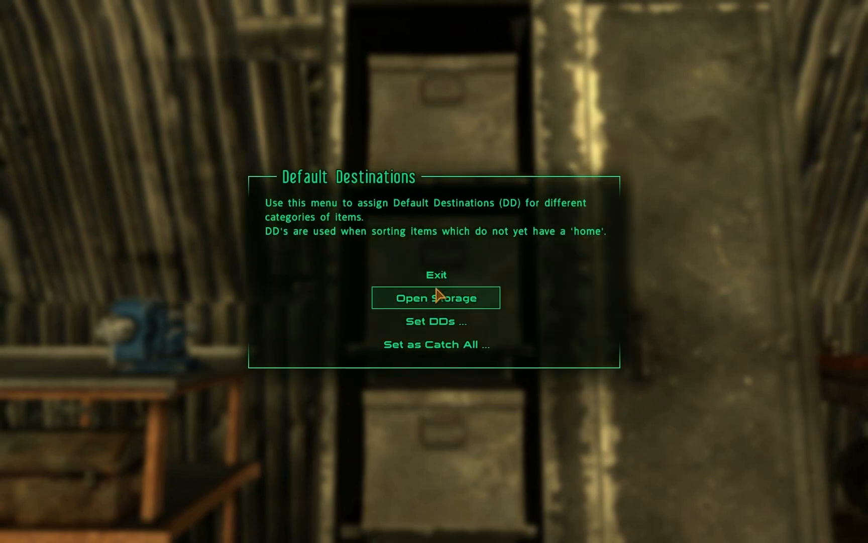
Step: Assign Shotgun Shells as the Default Destination of the cabinet's second metal box from the top and save the change
click(440, 332)
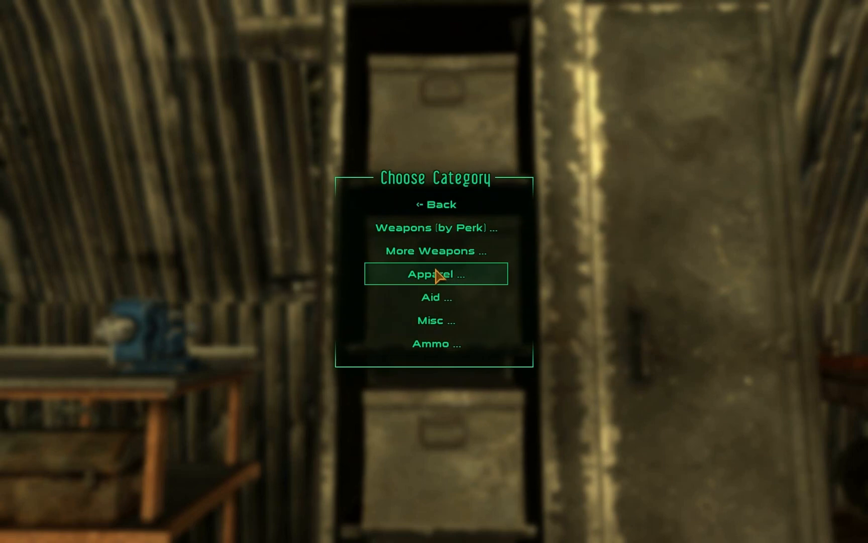
click(442, 345)
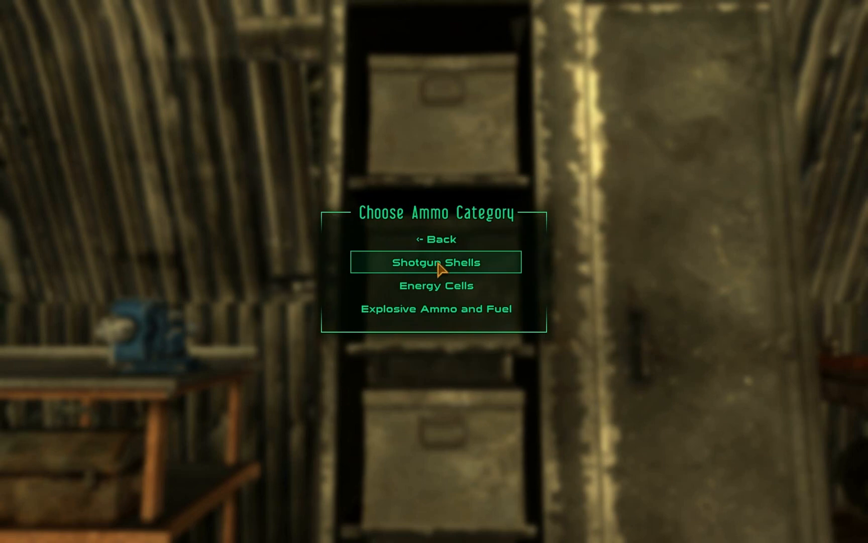
click(437, 262)
click(438, 257)
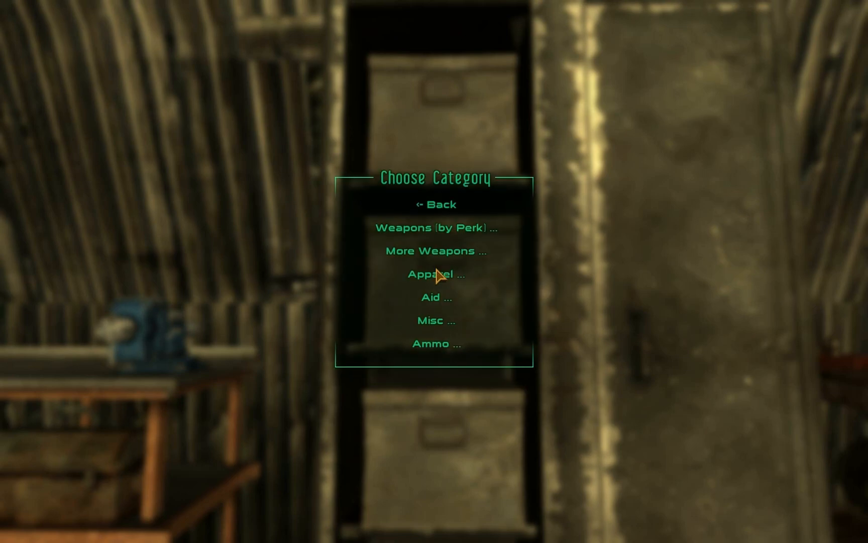
click(438, 210)
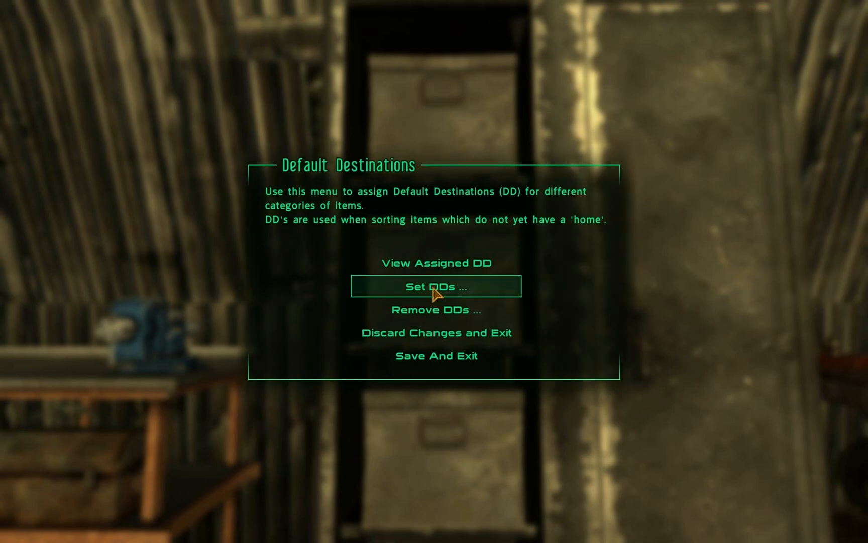
click(433, 365)
Step: Assign Energy Cells as the Default Destination of the cabinet's third metal box from the top and save the change
key(e)
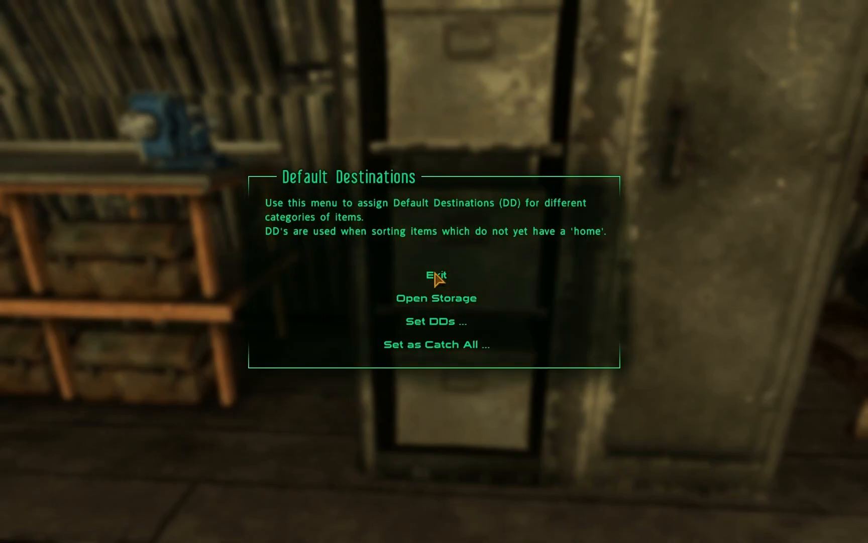
click(437, 322)
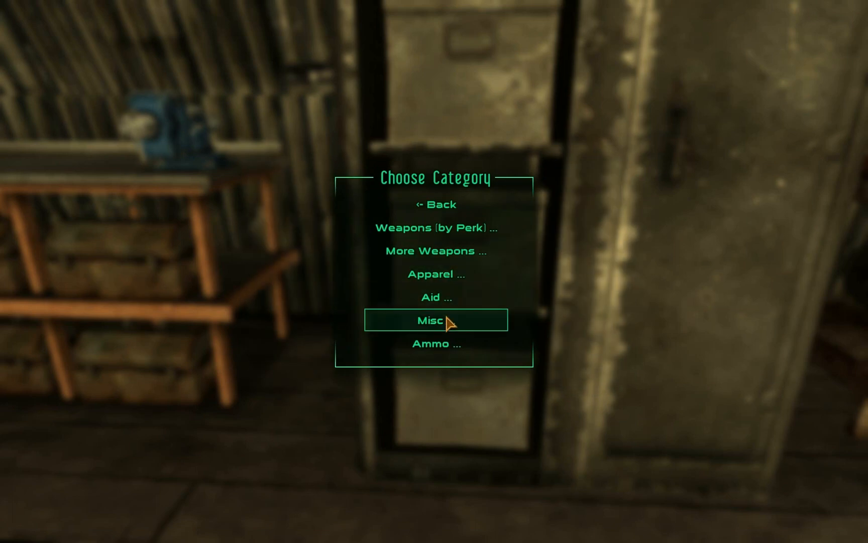
click(444, 345)
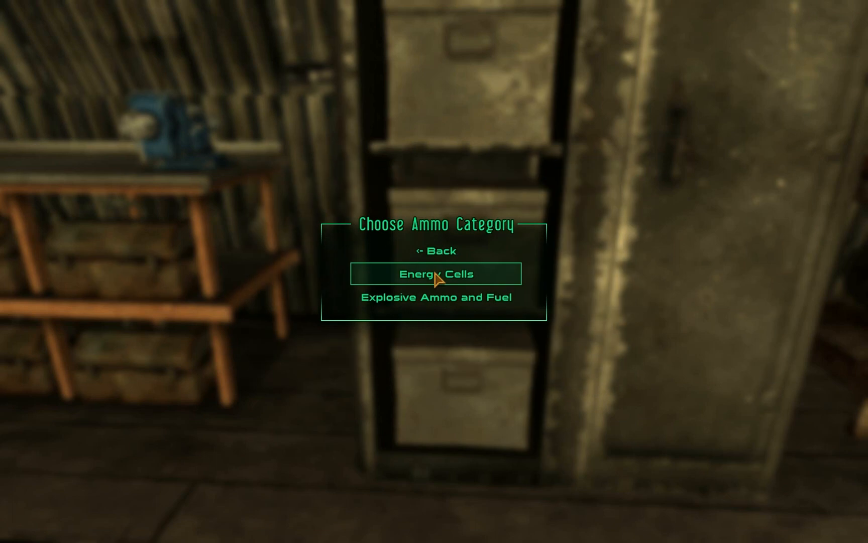
click(435, 274)
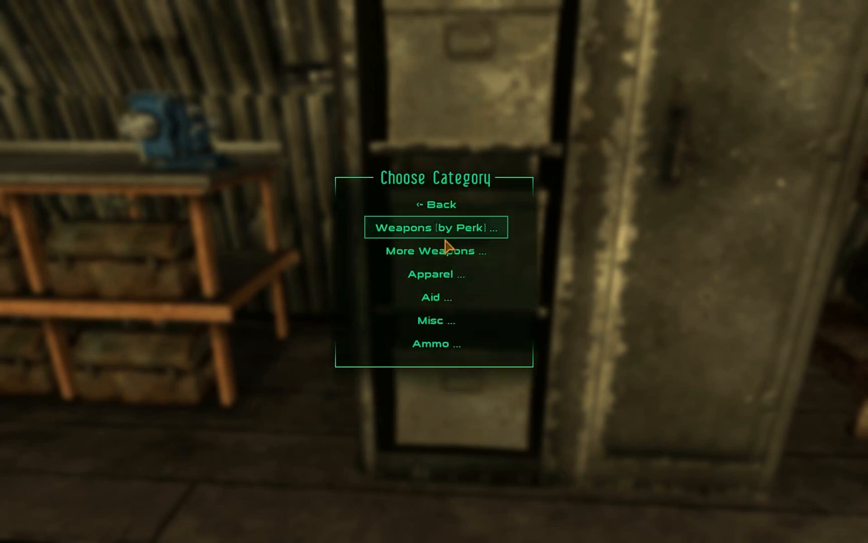
click(442, 205)
click(428, 357)
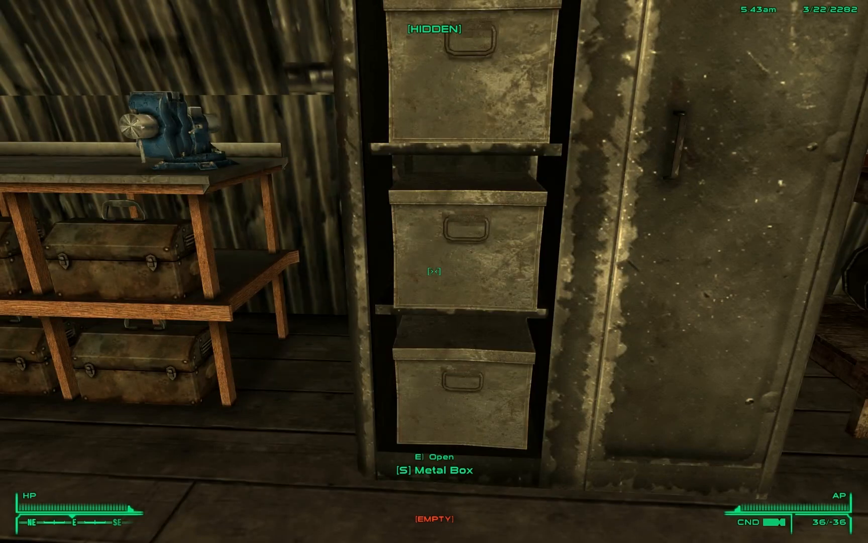
Step: Assign Explosive Ammo and Fuel as the Default Destination of the cabinet's lowest metal box and save the change
key(e)
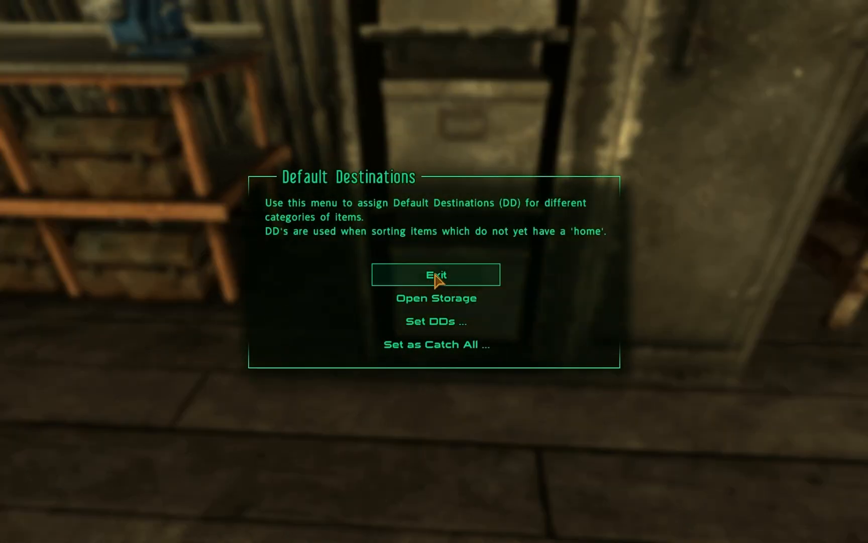
click(445, 332)
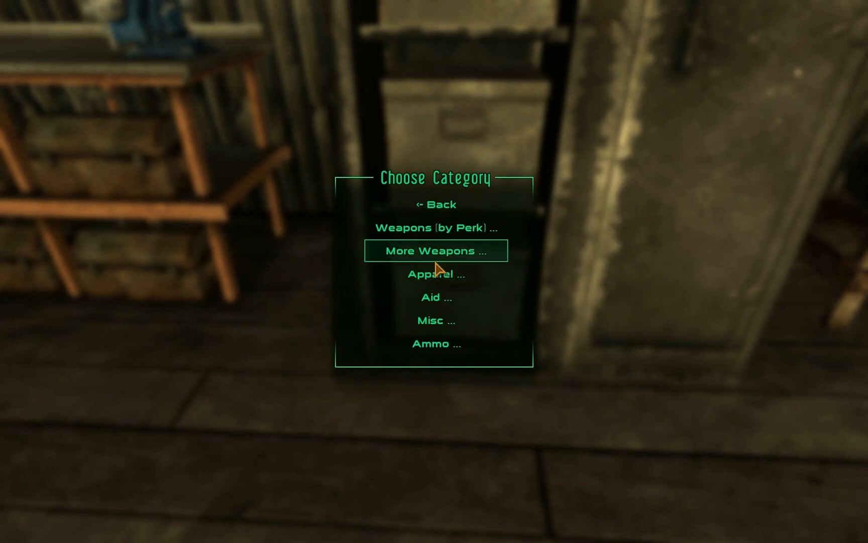
click(444, 345)
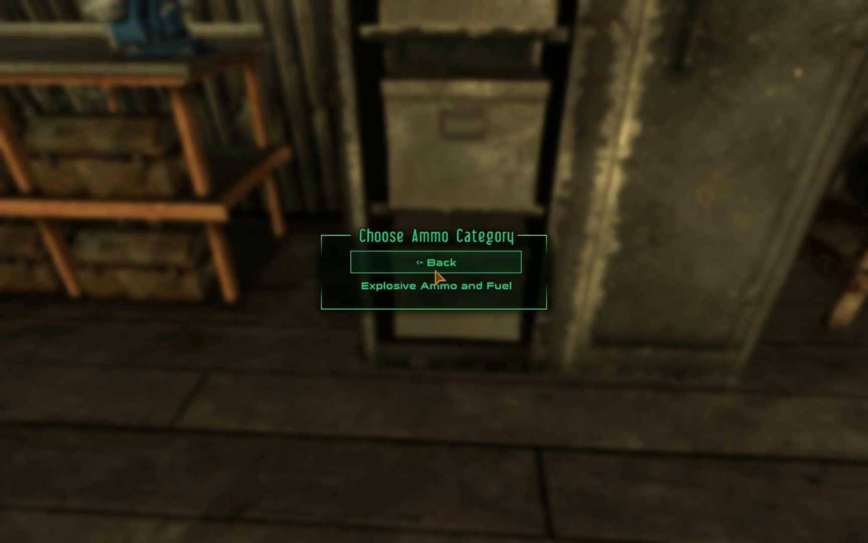
click(436, 286)
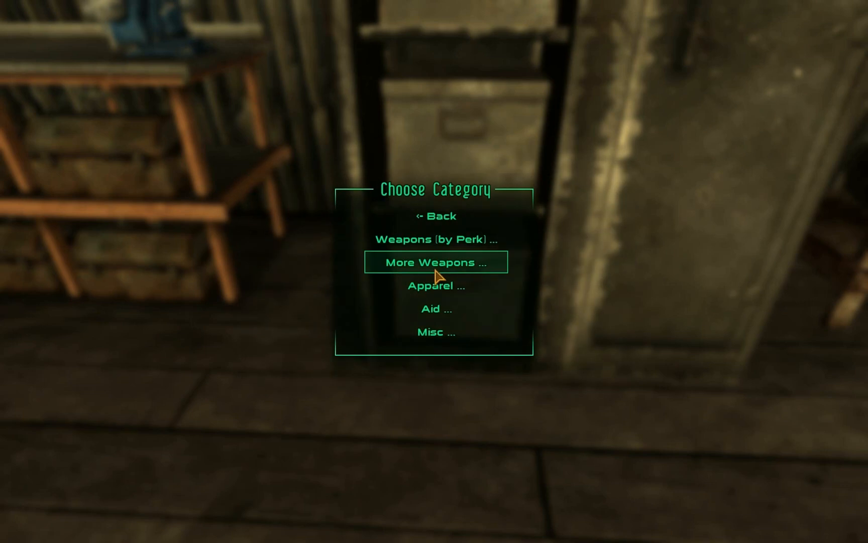
click(443, 226)
click(426, 357)
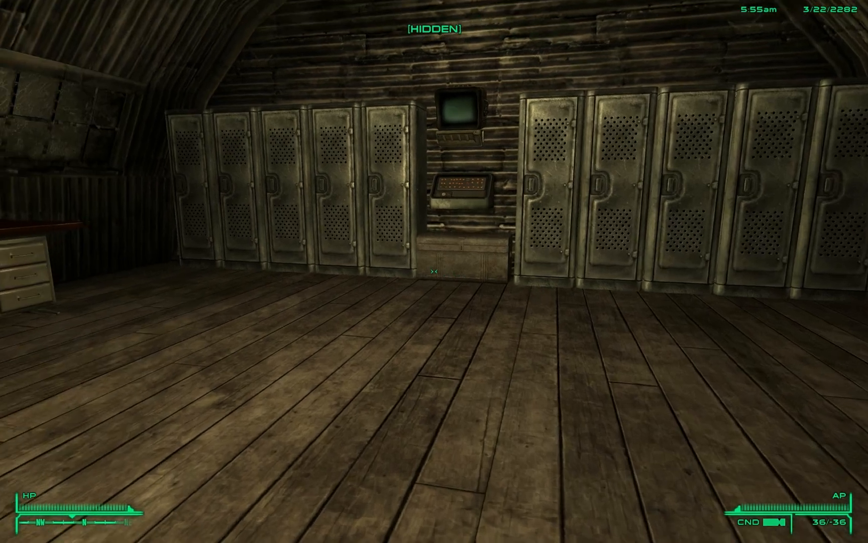
Step: Return to the sorting computer and check the contents of the Homeless Items chest beneath it
key(w)
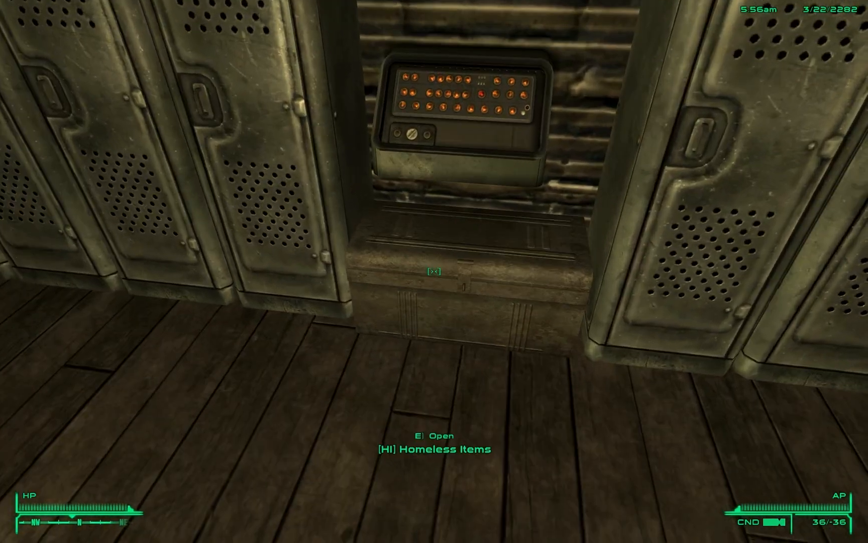
key(e)
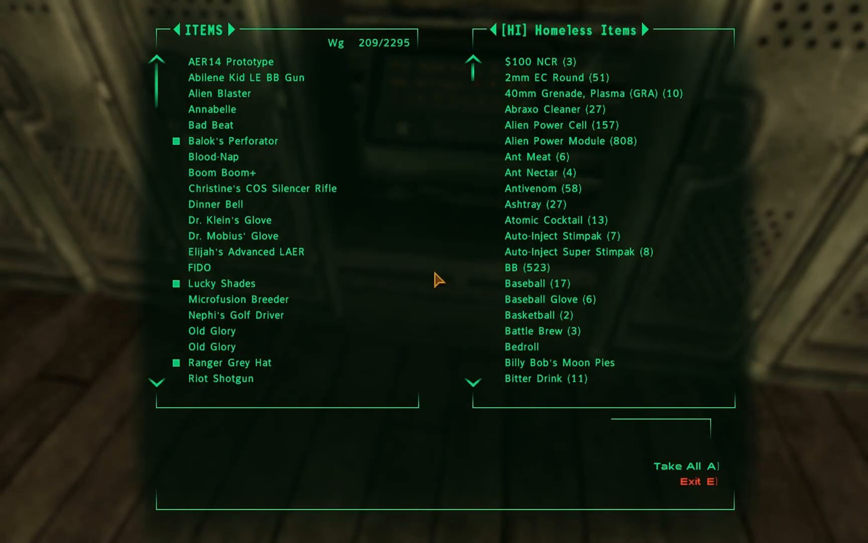
key(e)
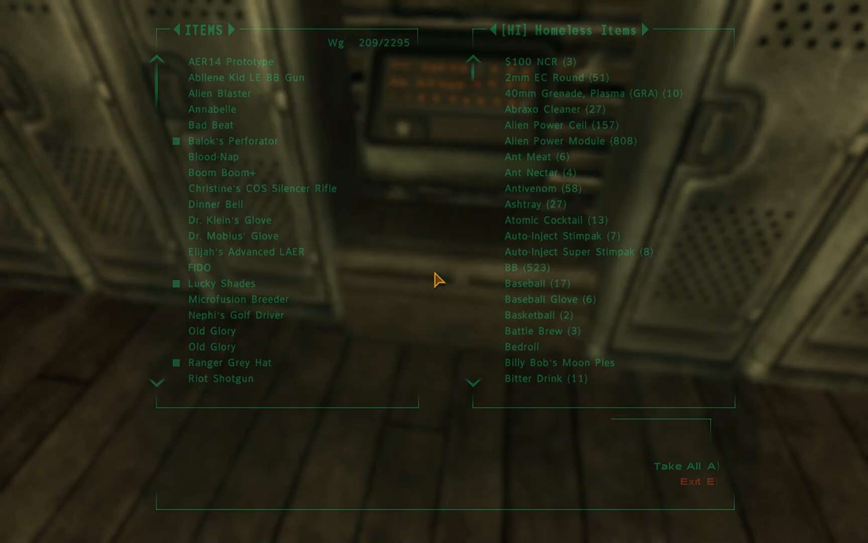
key(w)
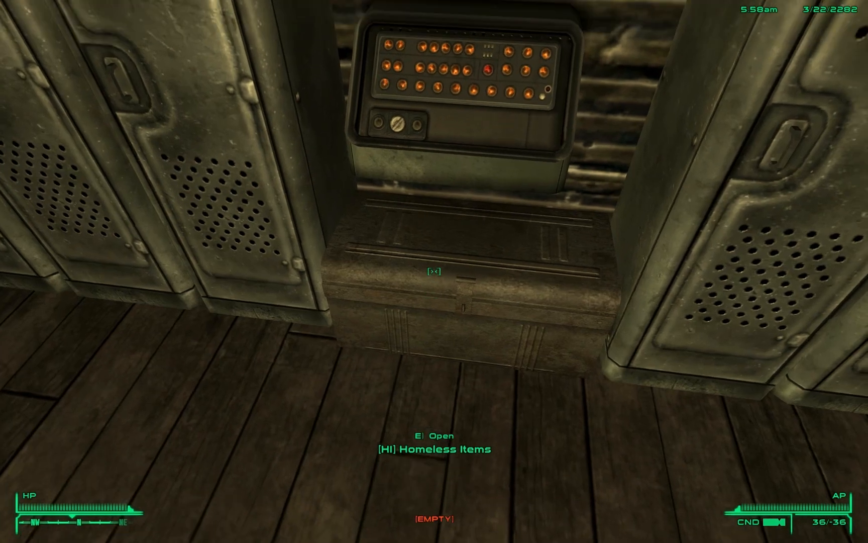
Step: Open the Master Sorting Computer's storage with the homeless items and exit it to sort them into their Default Destinations
key(e)
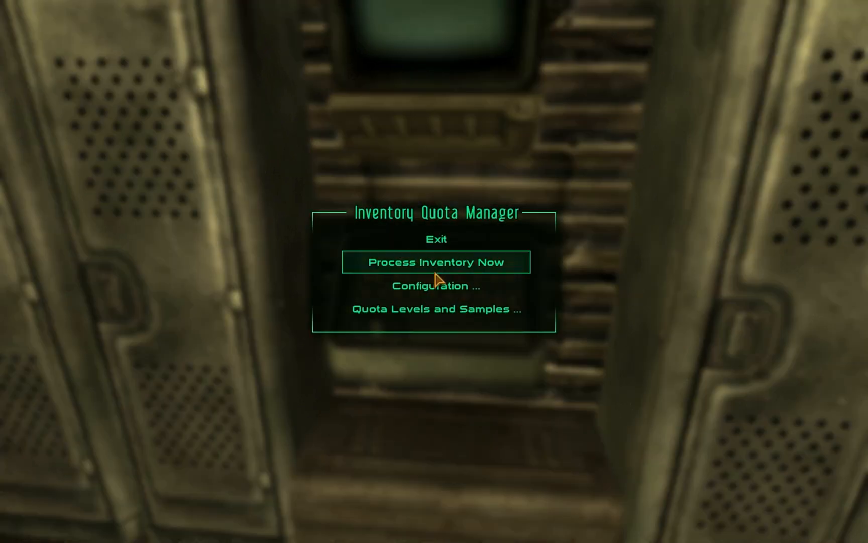
click(434, 273)
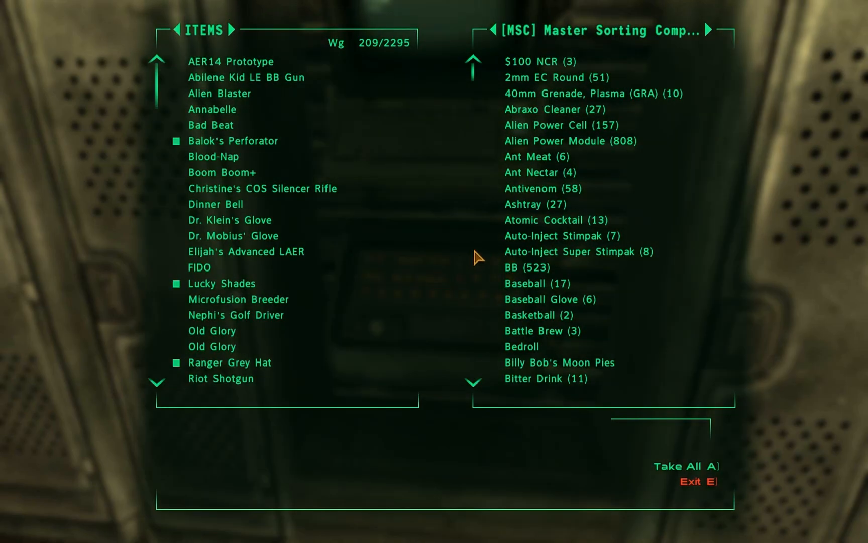
click(687, 478)
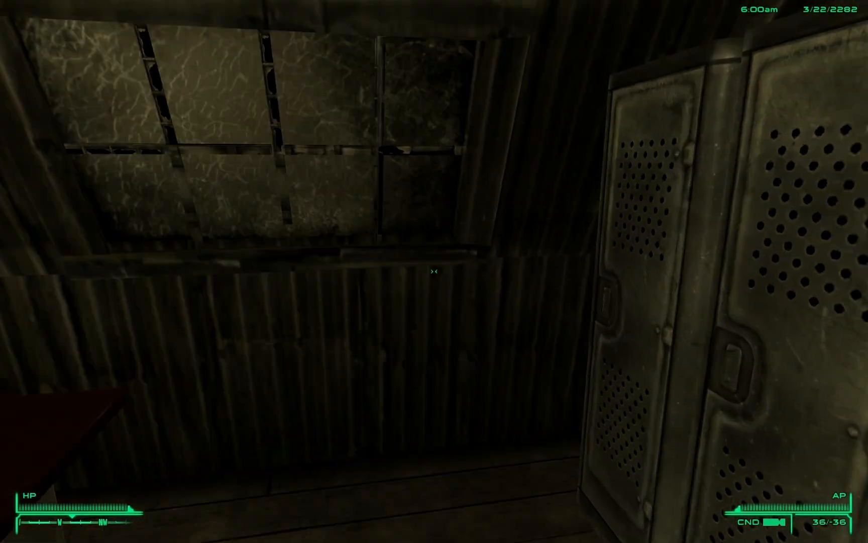
Step: Check the sorted weapons in the first two lockers at the window end of the row, for guns and energy weapons
key(e)
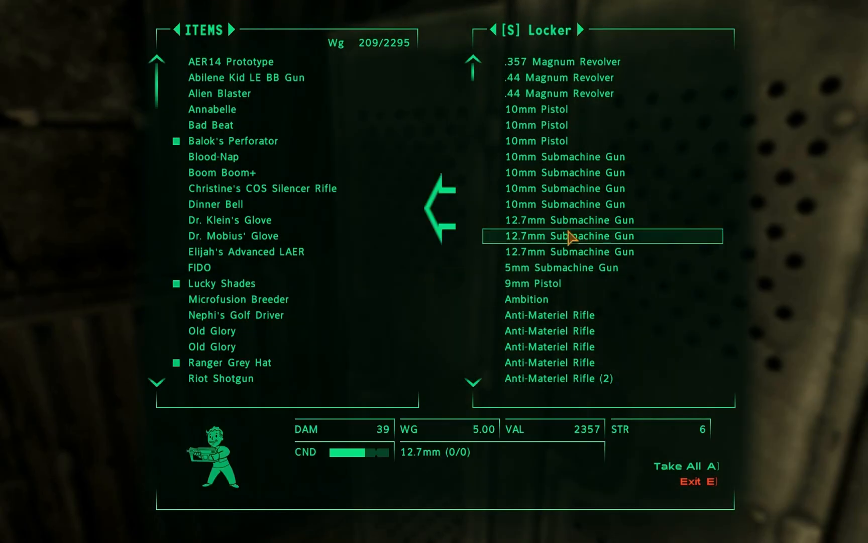
scroll(651, 206, down, 16)
key(e)
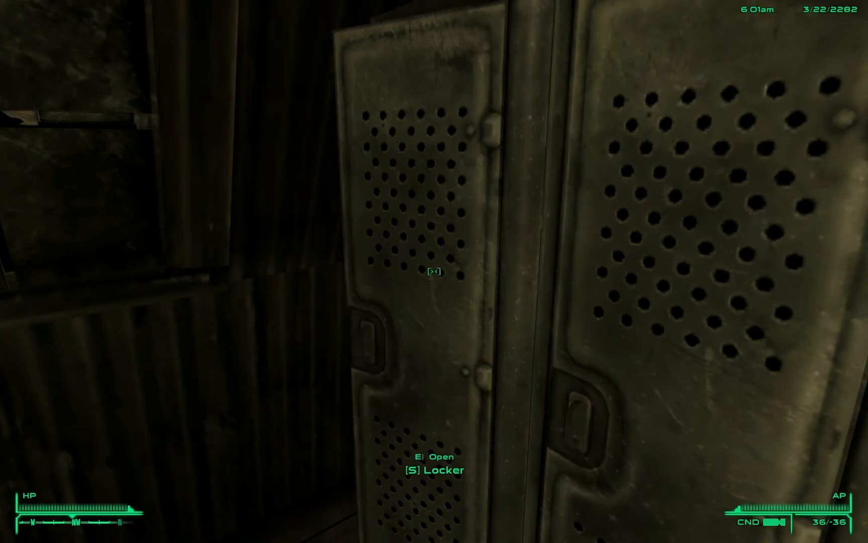
key(e)
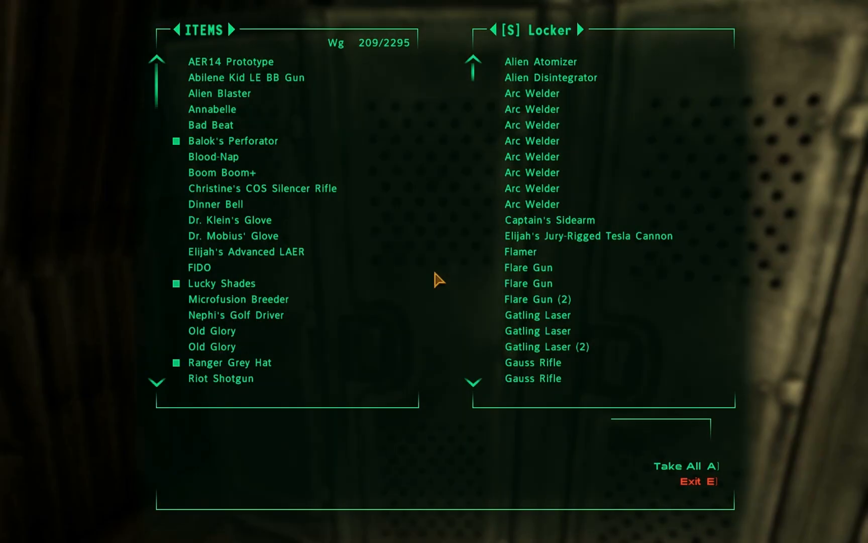
scroll(527, 273, down, 10)
scroll(527, 272, up, 12)
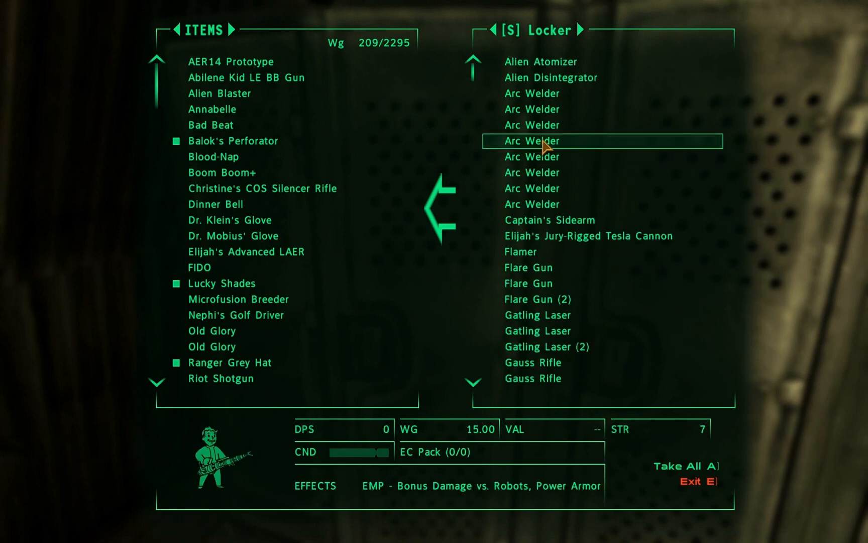
scroll(557, 158, down, 15)
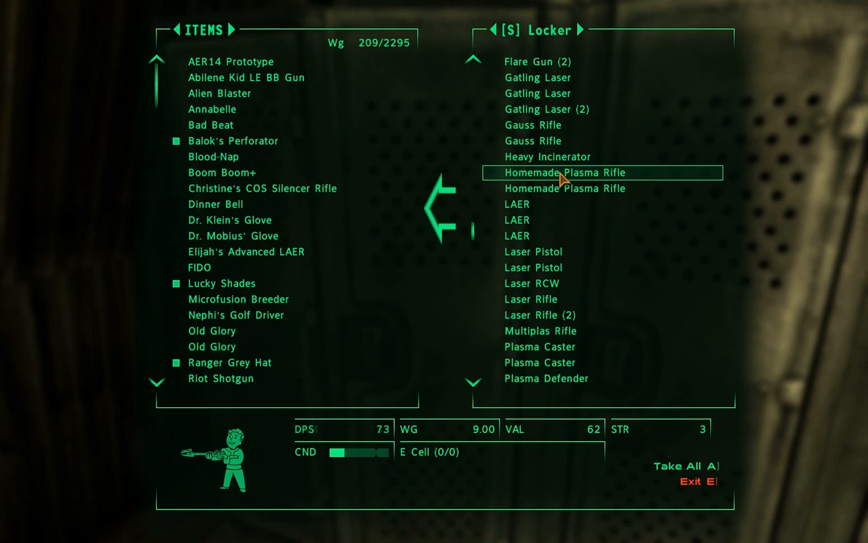
scroll(561, 177, up, 3)
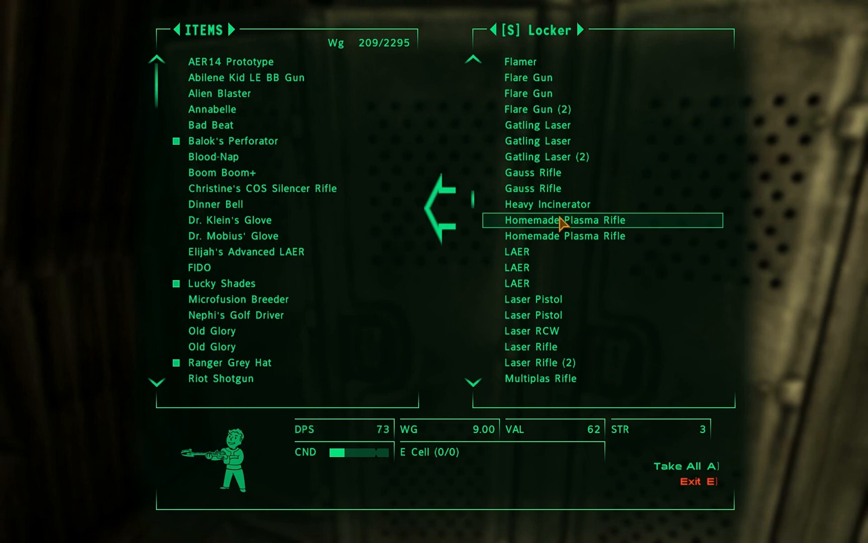
key(e)
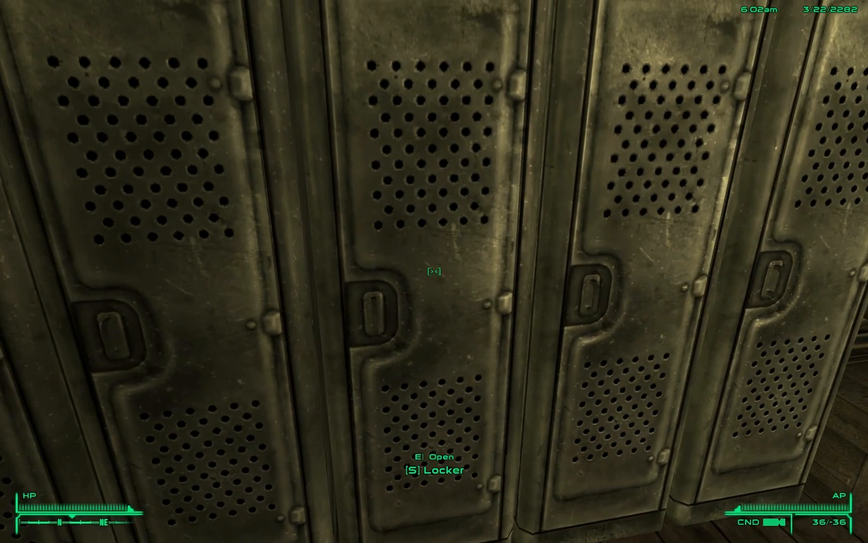
Step: Check the sorted contents of the unarmed, melee and explosives lockers leading up to the sorting computer
key(e)
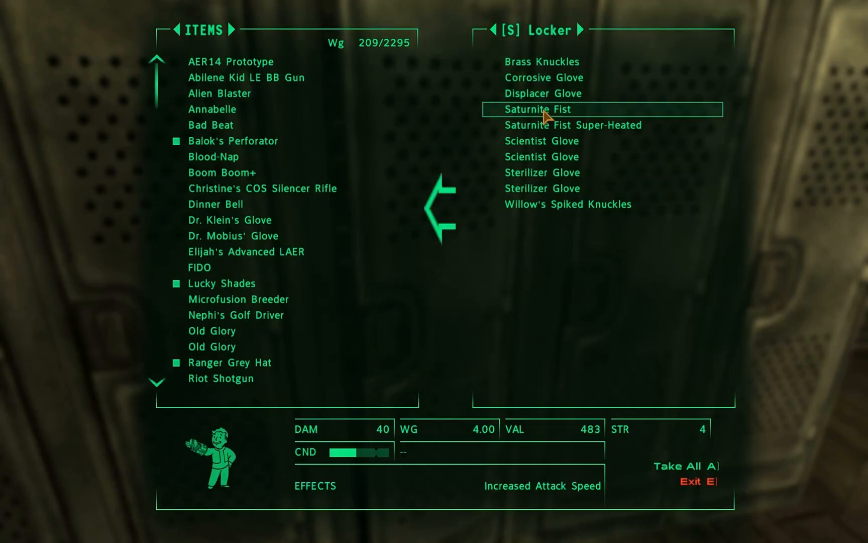
key(e)
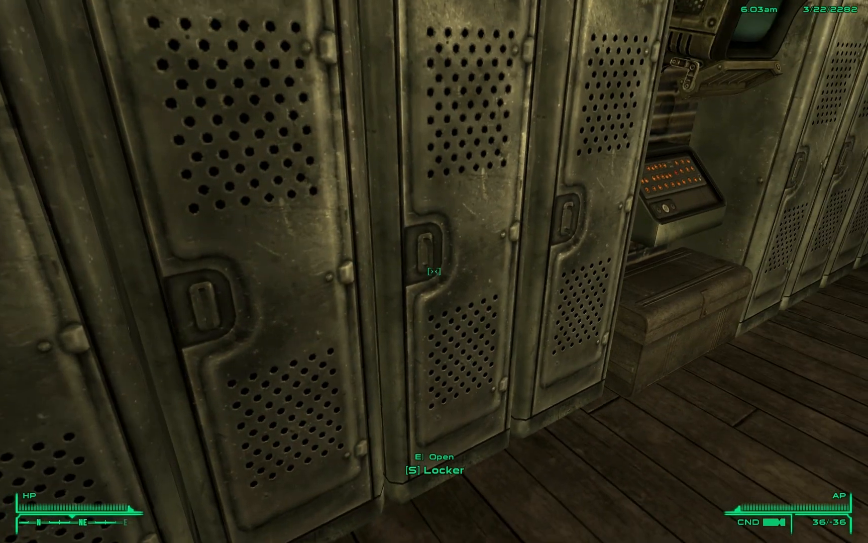
key(e)
scroll(552, 235, down, 13)
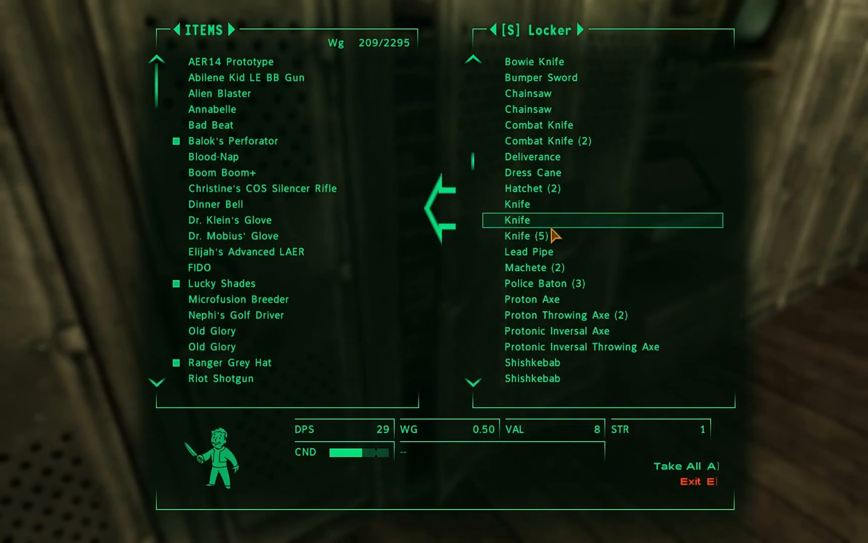
scroll(551, 234, up, 2)
key(e)
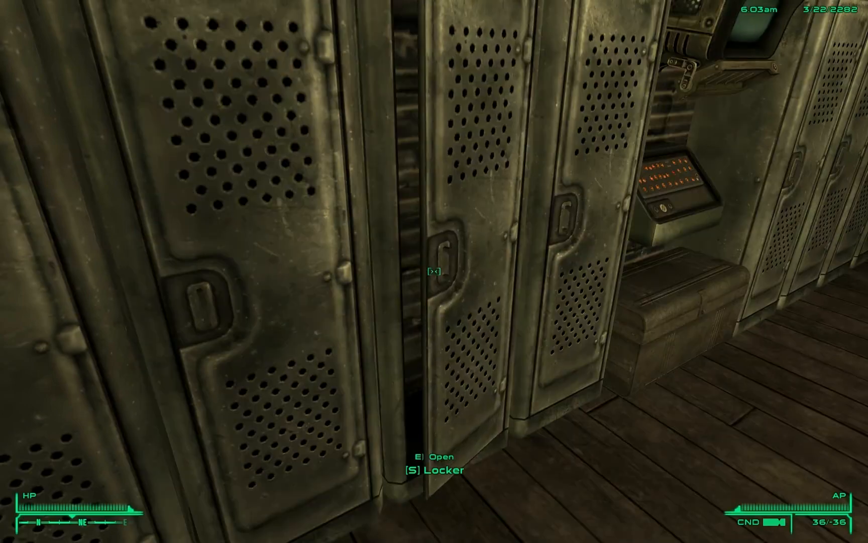
key(e)
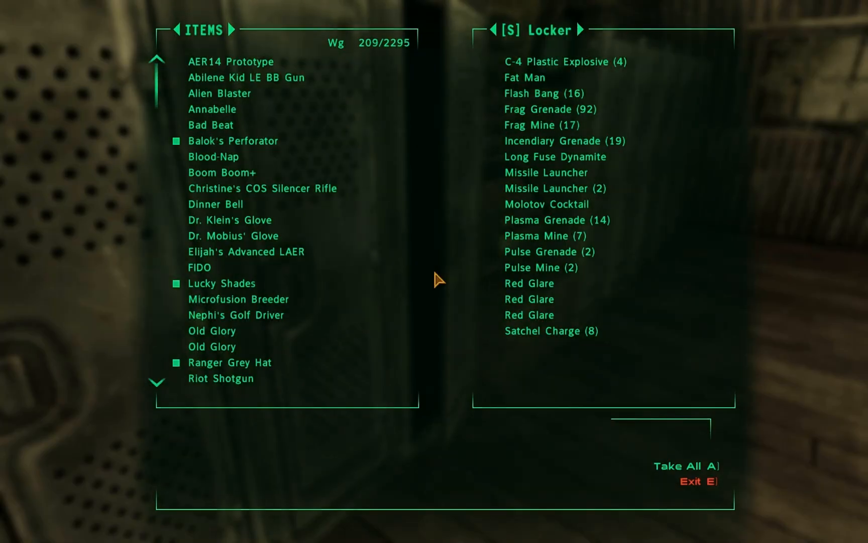
key(e)
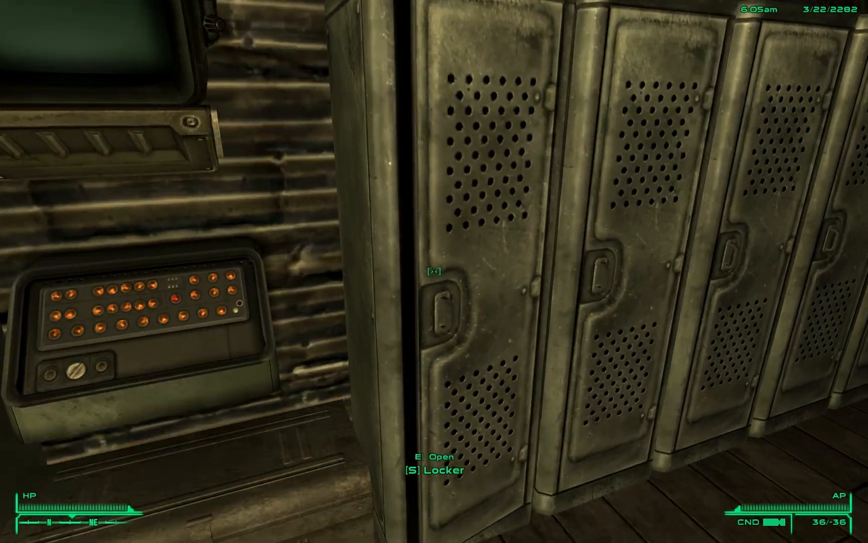
Step: Check the sorted apparel in the light armor locker, the first one past the sorting computer
key(e)
scroll(627, 237, down, 10)
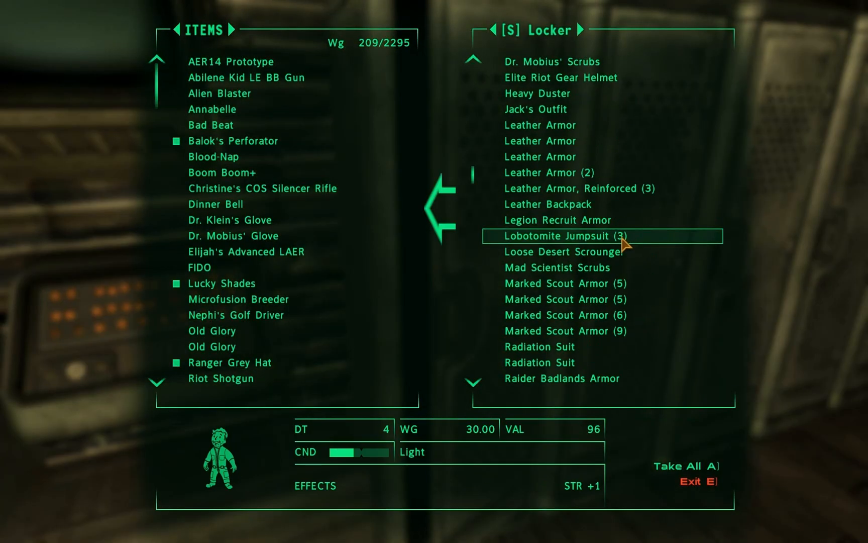
key(e)
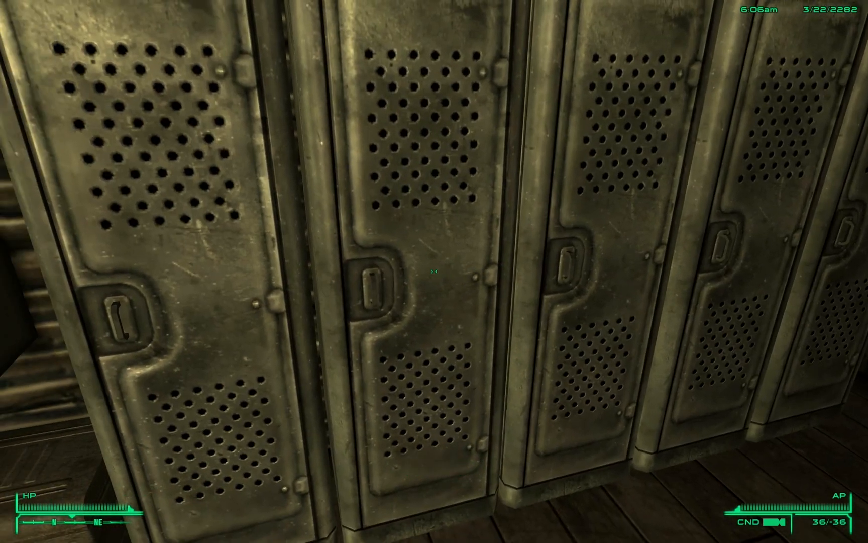
Step: Take the Hazmat Suit from the medium armor locker, the second past the sorting computer, and close the locker
key(e)
scroll(555, 231, down, 6)
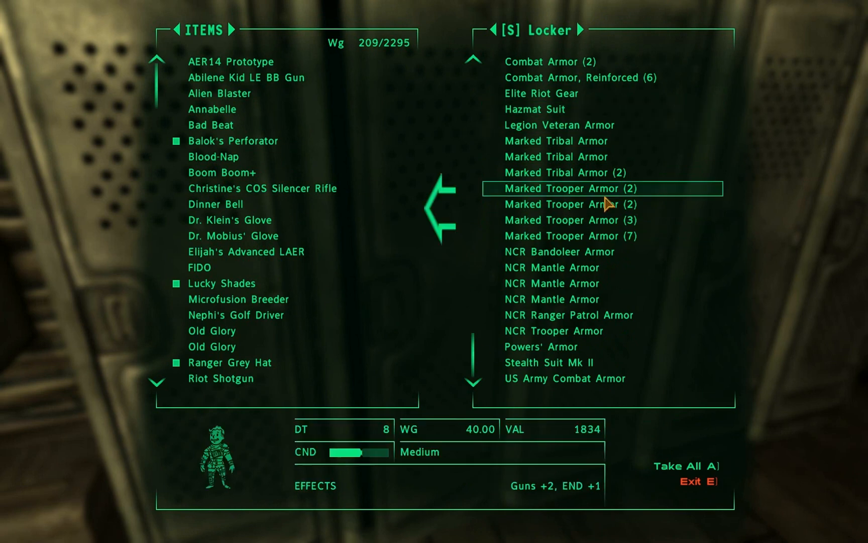
click(549, 114)
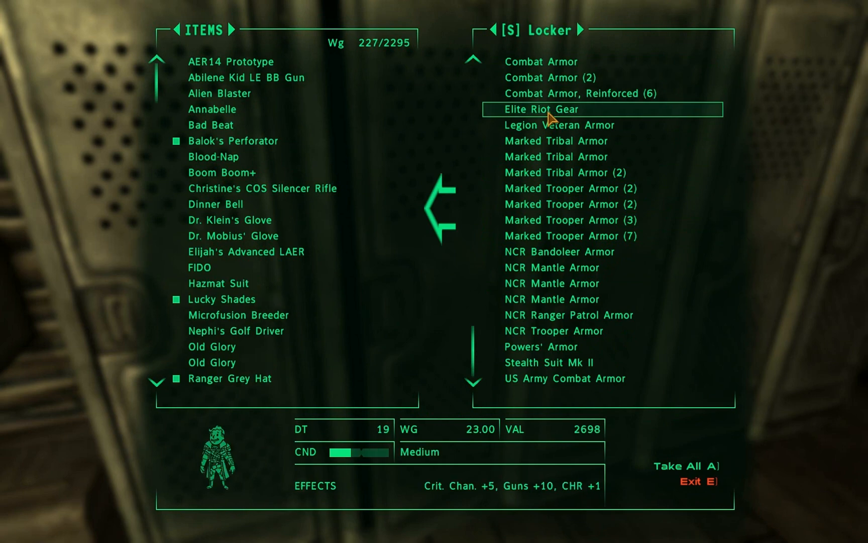
click(690, 480)
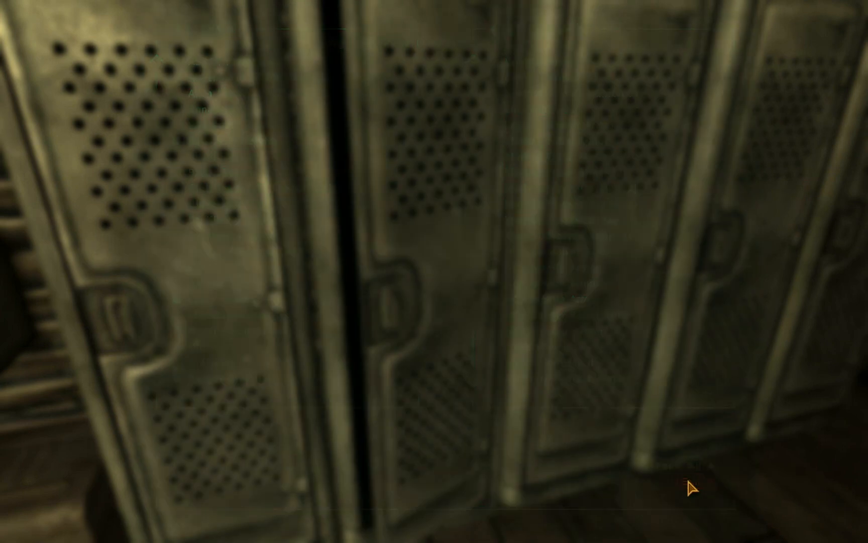
Step: Store the Hazmat Suit in the light armor locker, the first one past the sorting computer, and close the locker
key(e)
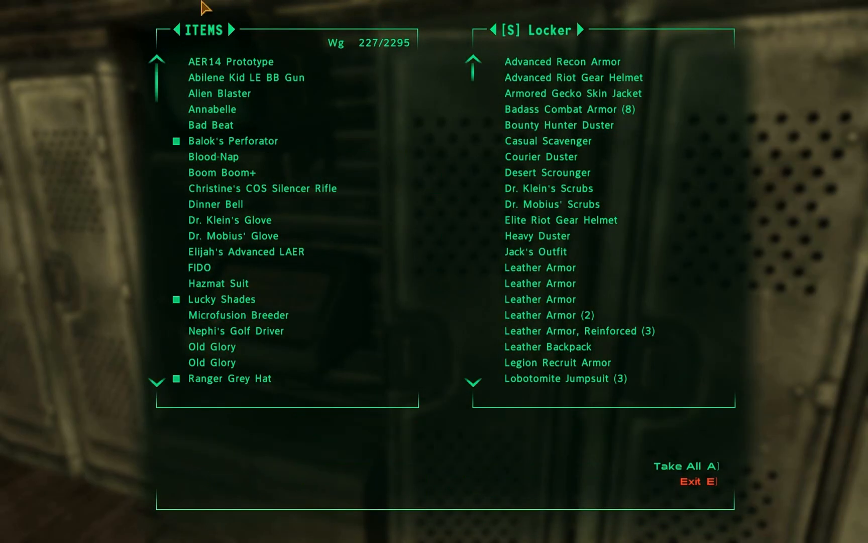
click(233, 288)
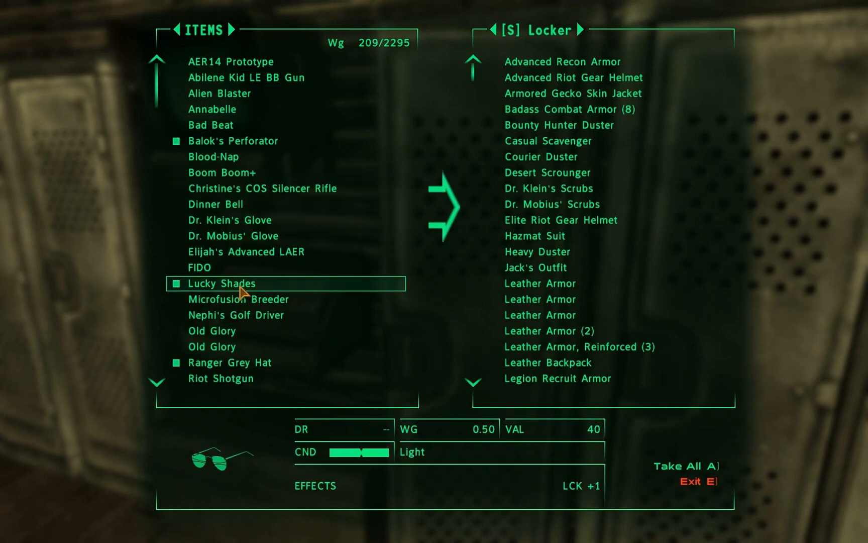
click(692, 486)
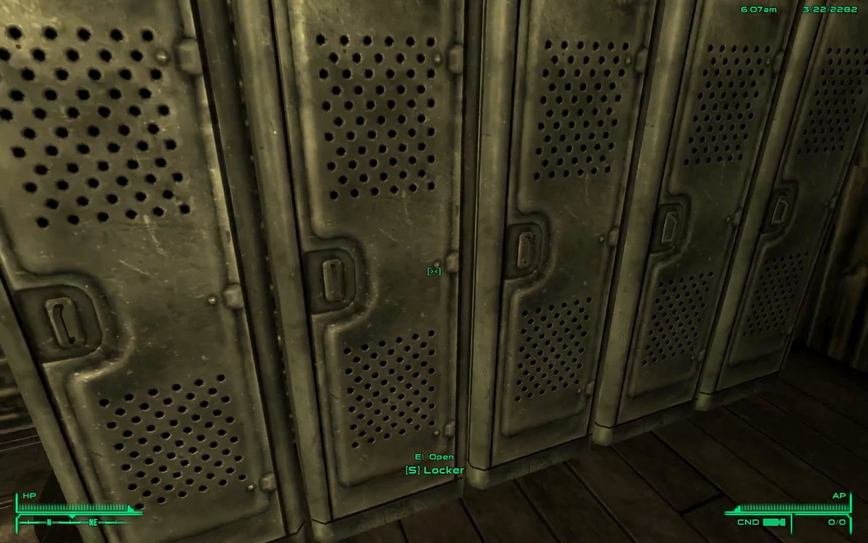
Step: Check the sorted contents of the heavy armor locker, the third one past the sorting computer
key(e)
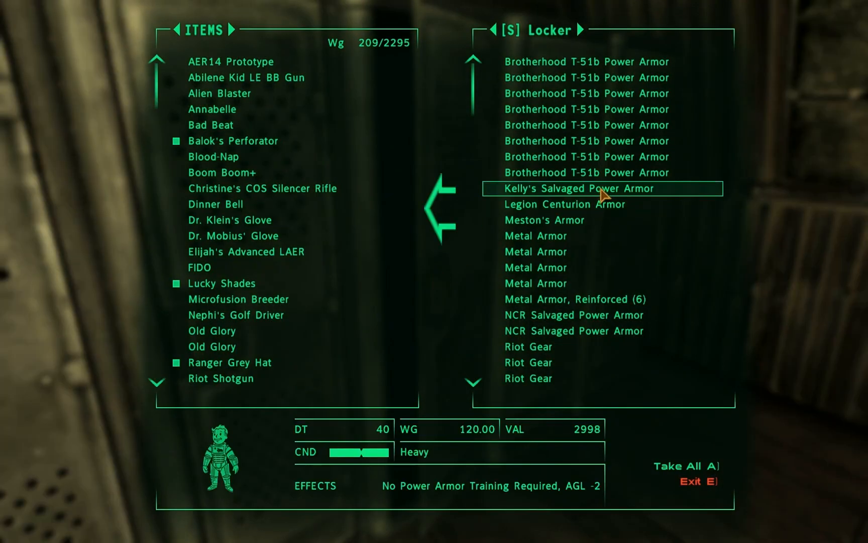
scroll(597, 186, down, 3)
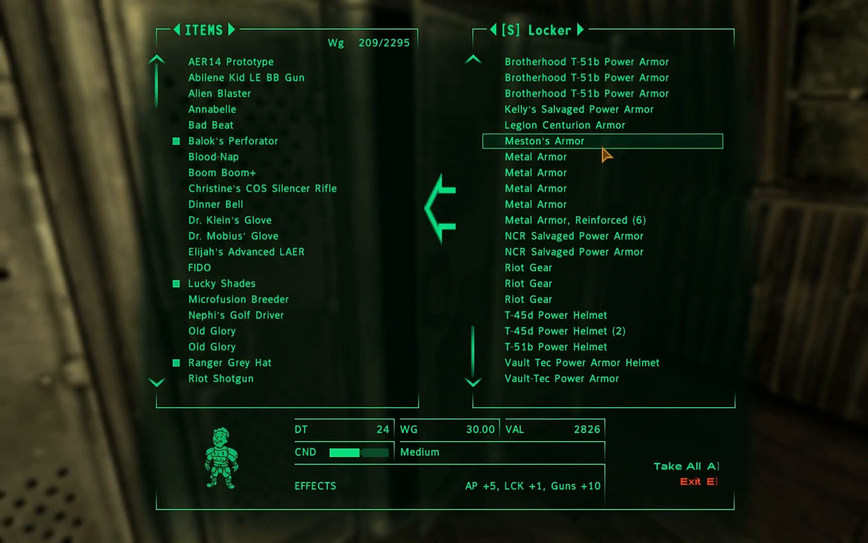
scroll(590, 151, up, 4)
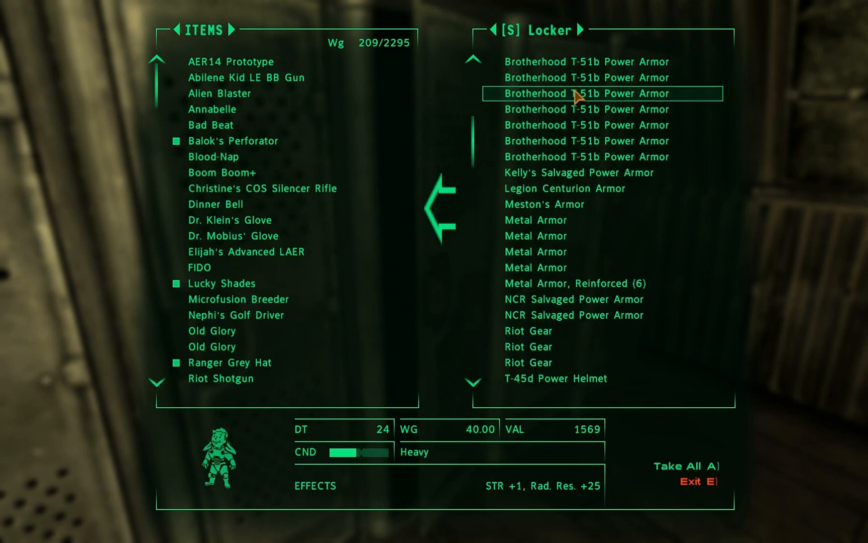
key(e)
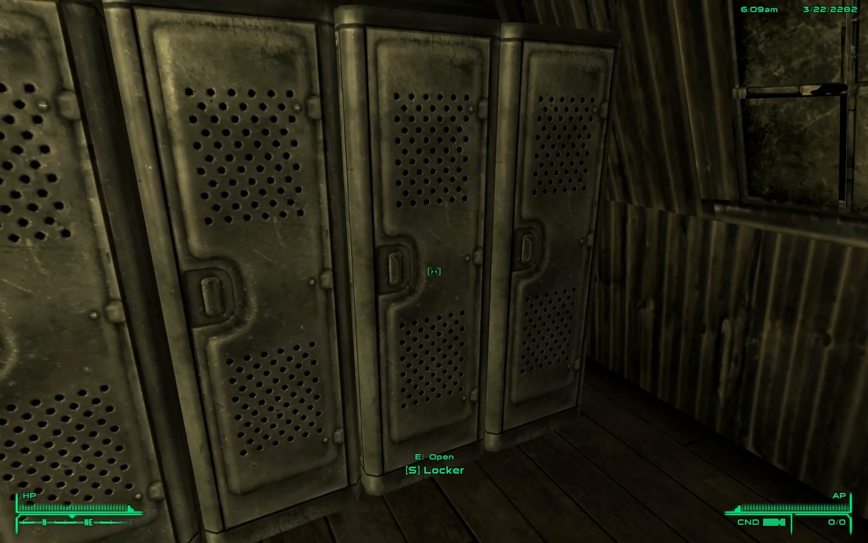
Step: Check the sorted hats, helmets and glasses in the headgear locker, the second-to-last in the row
key(e)
scroll(577, 261, down, 6)
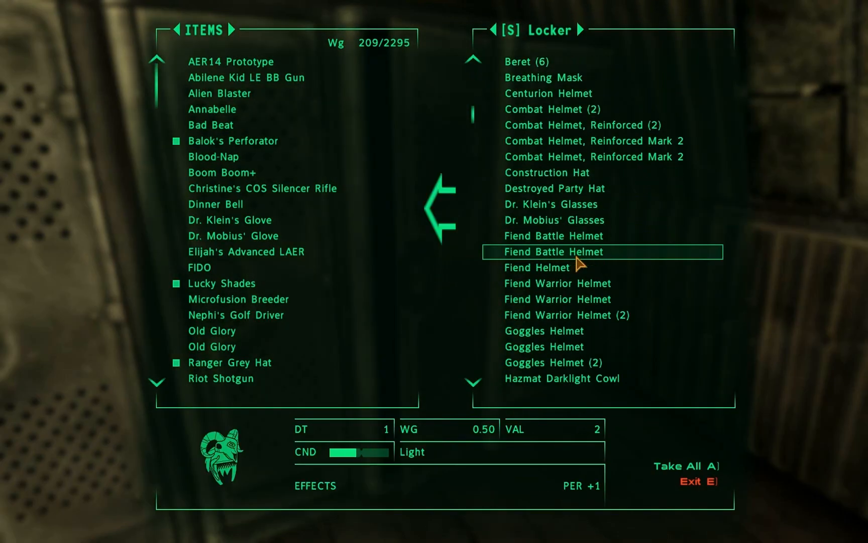
scroll(578, 261, down, 5)
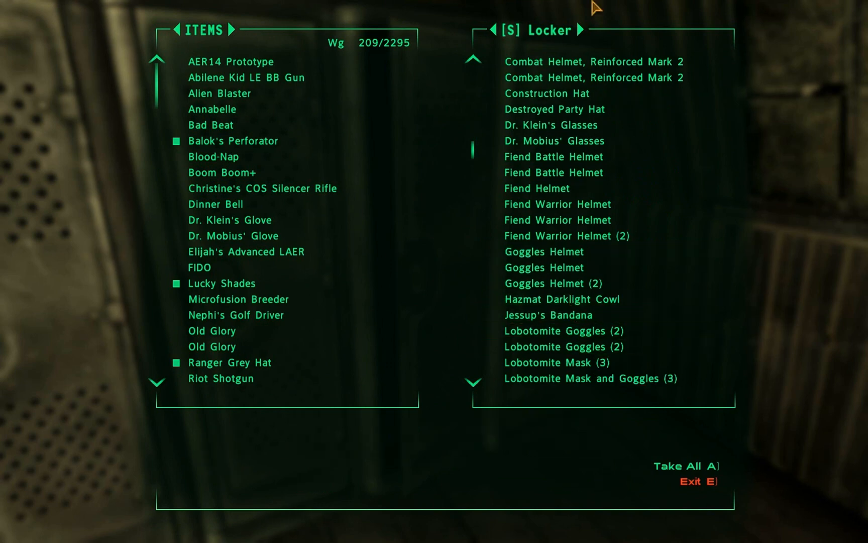
key(e)
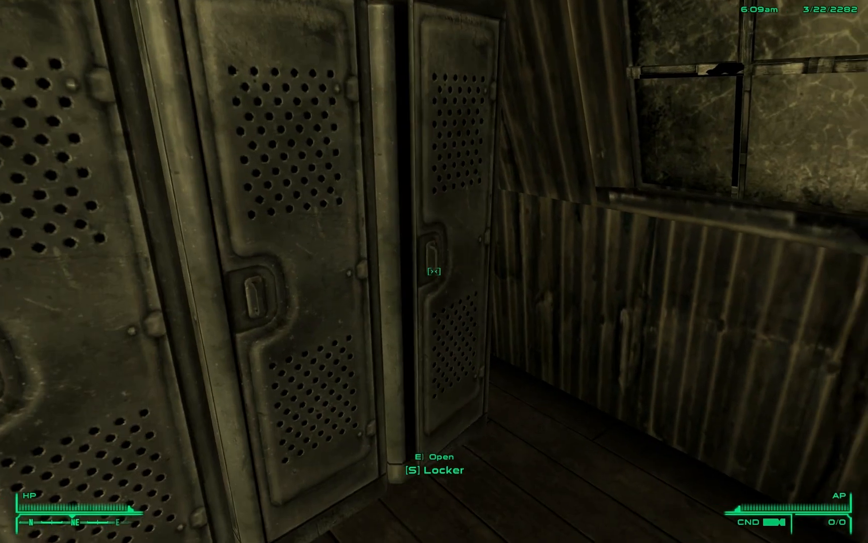
Step: Check the sorted outfits in the clothing locker at the far end of the row
key(e)
scroll(562, 220, down, 6)
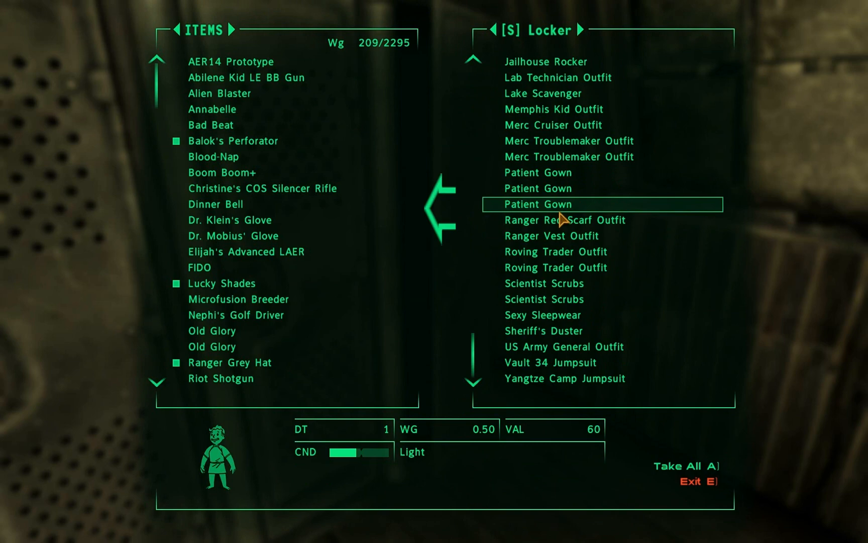
scroll(562, 220, up, 6)
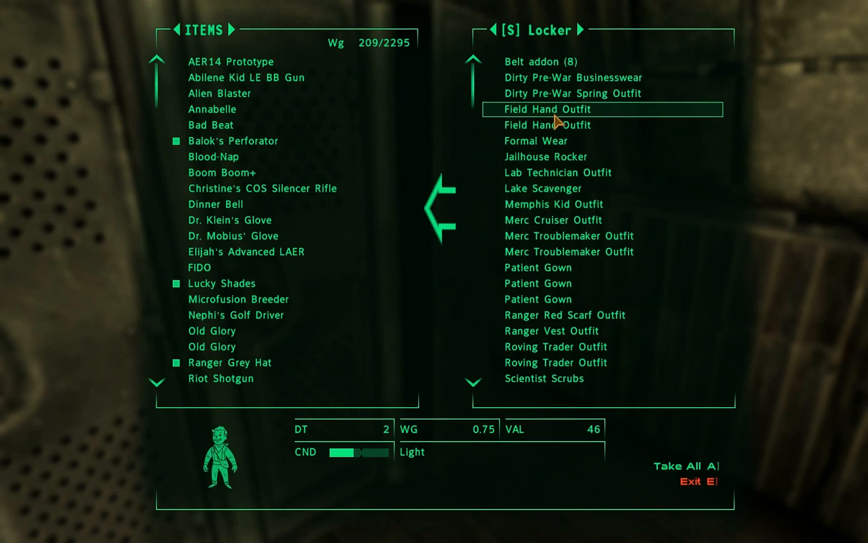
scroll(562, 217, down, 6)
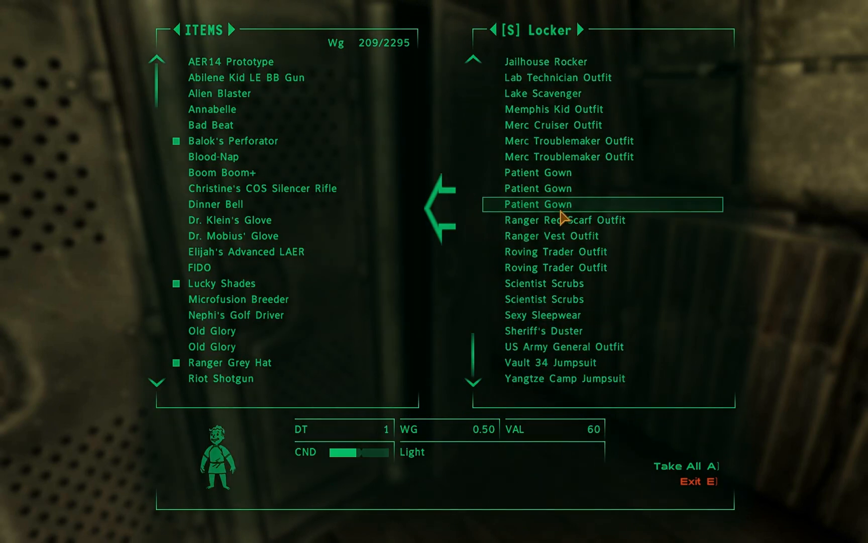
key(e)
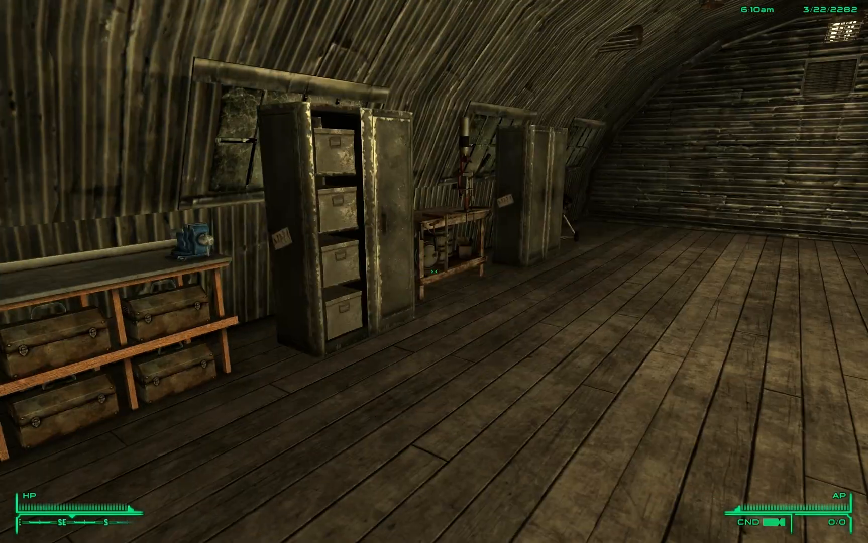
Step: Check the sorted bullets and shotgun shells in the upper two metal boxes of the open cabinet
key(e)
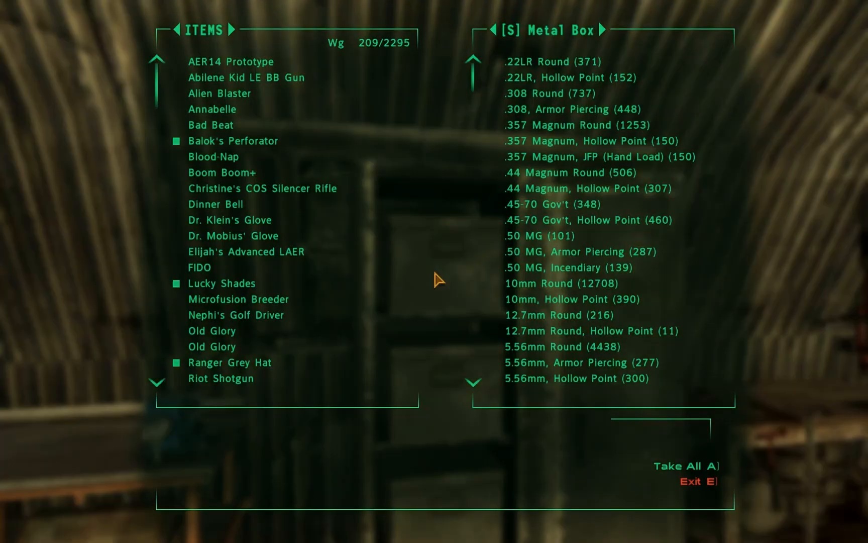
scroll(507, 271, down, 9)
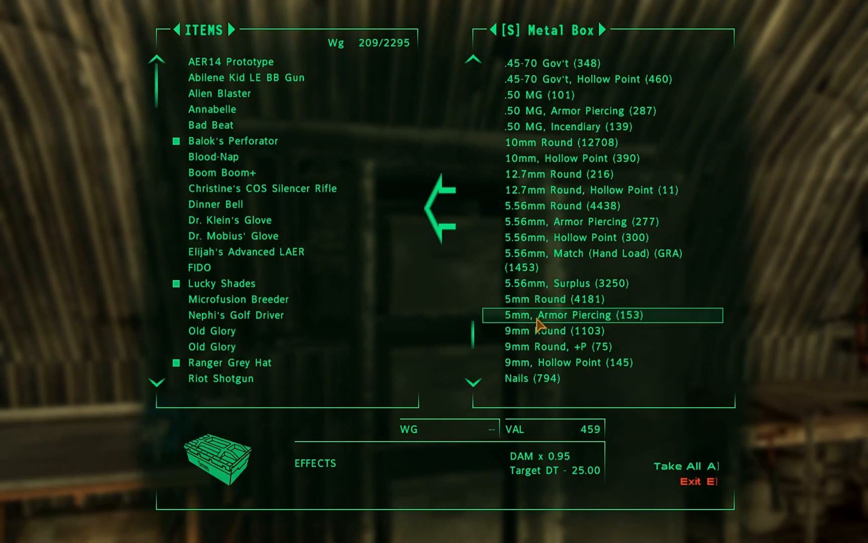
key(e)
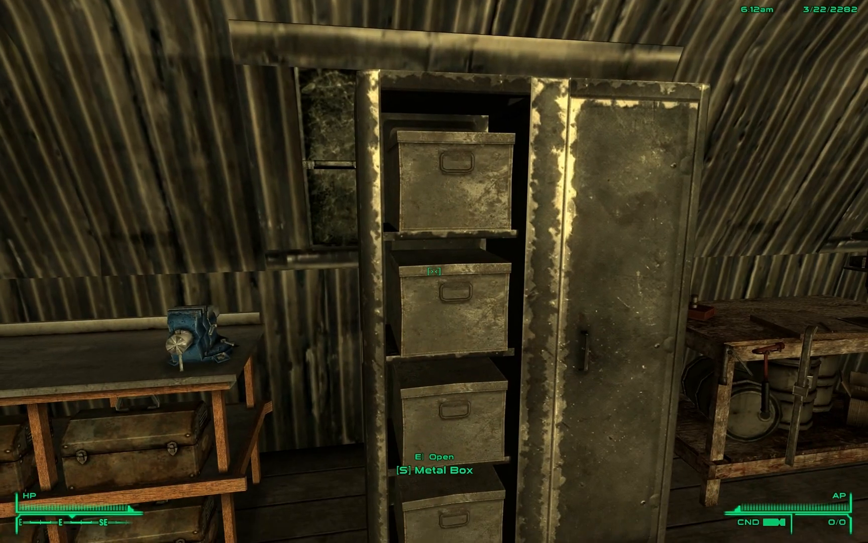
key(e)
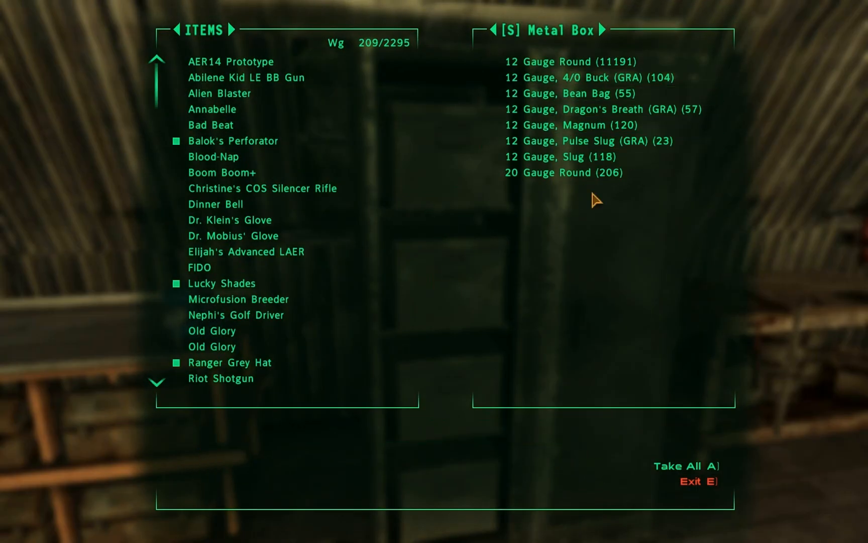
key(e)
Step: Check the sorted energy and heavy weapon ammo in the lower two metal boxes of the open cabinet
key(e)
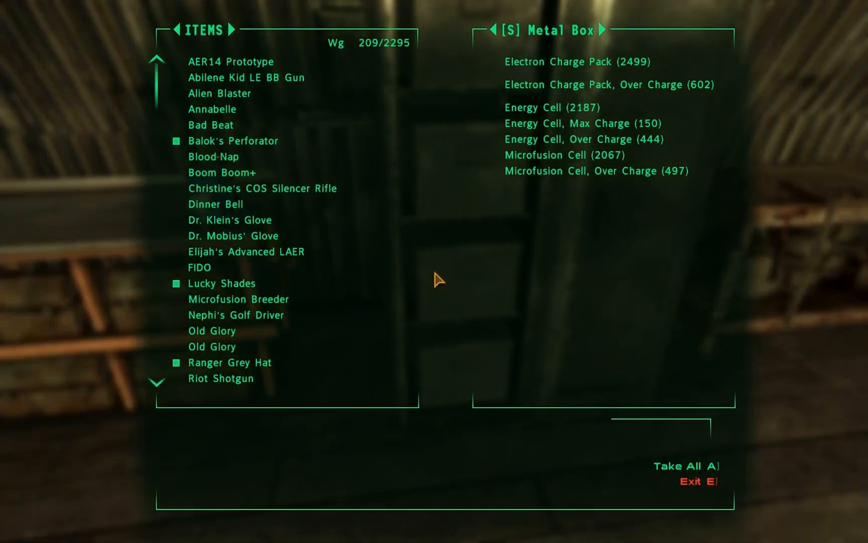
key(e)
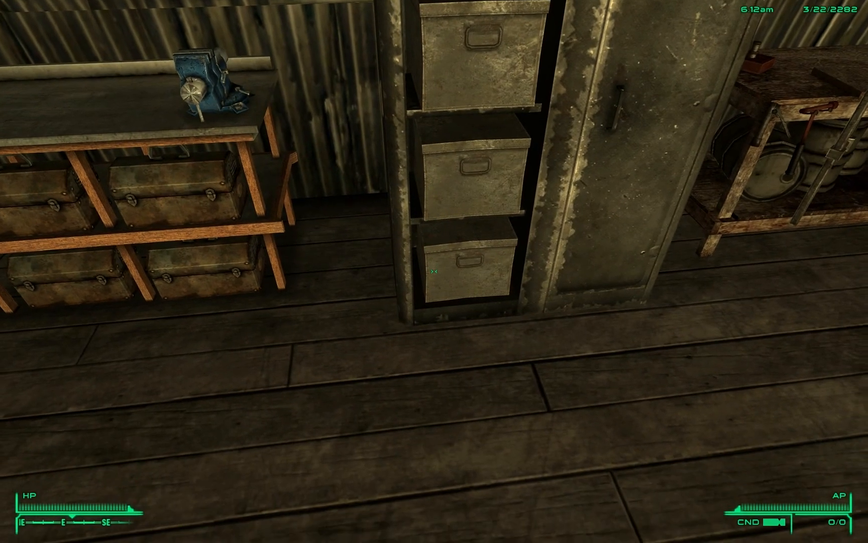
key(e)
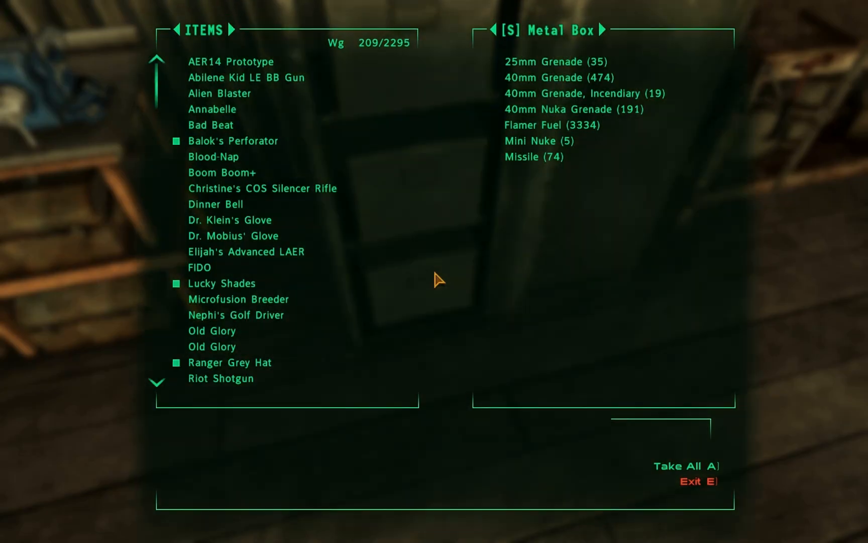
key(e)
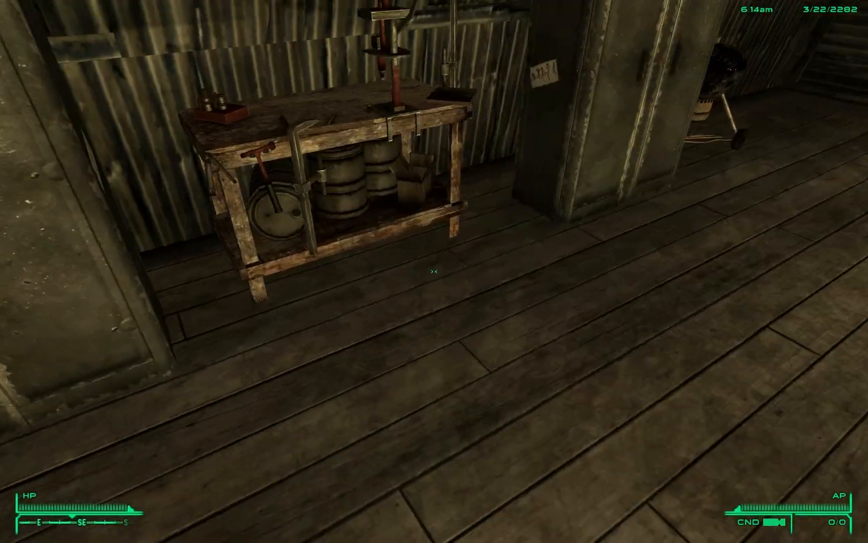
Step: Return to the trunk below the sorting computer and review what is still in the Homeless Items container
key(w)
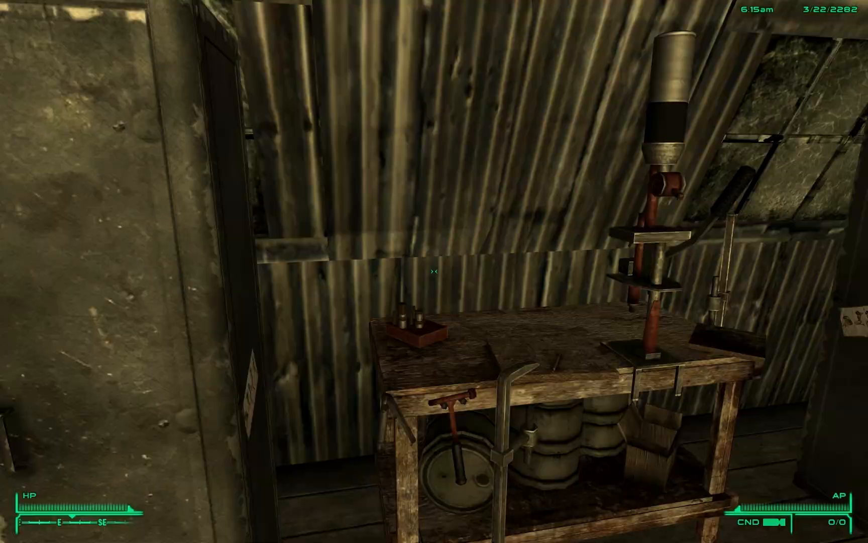
key(d)
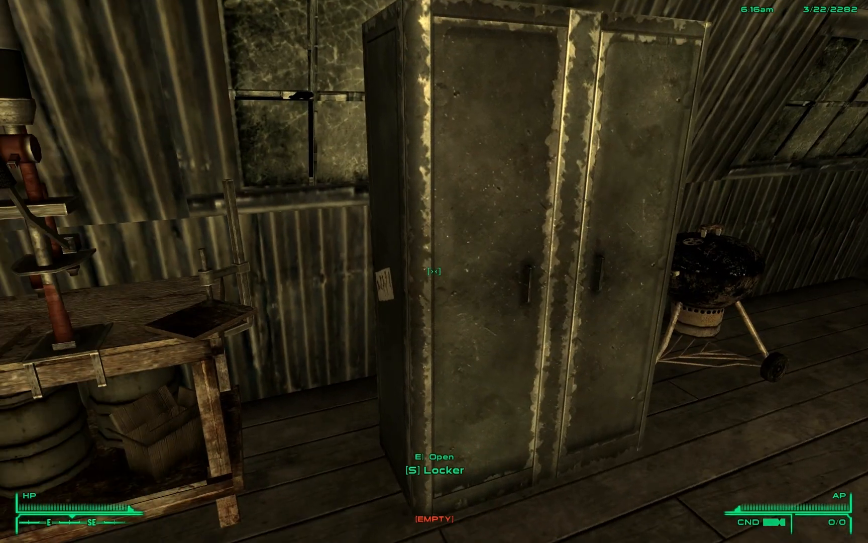
key(w)
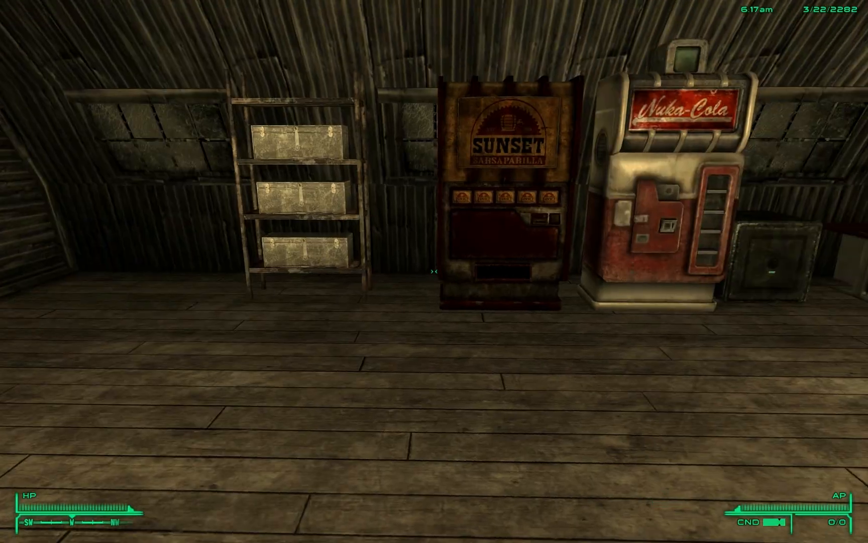
key(w)
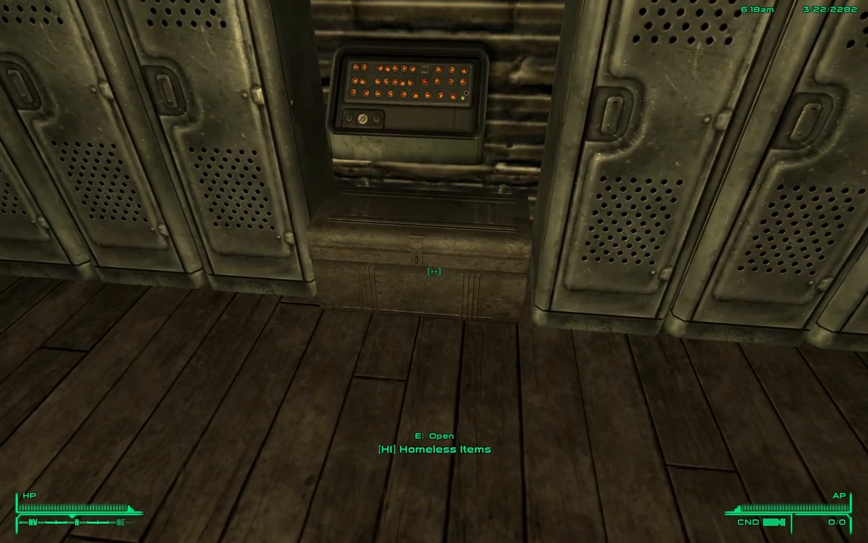
key(e)
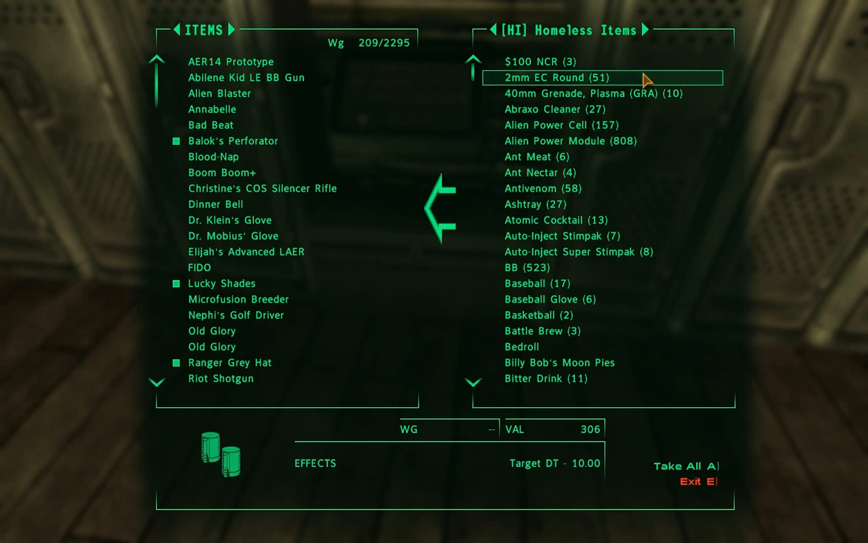
scroll(595, 208, down, 14)
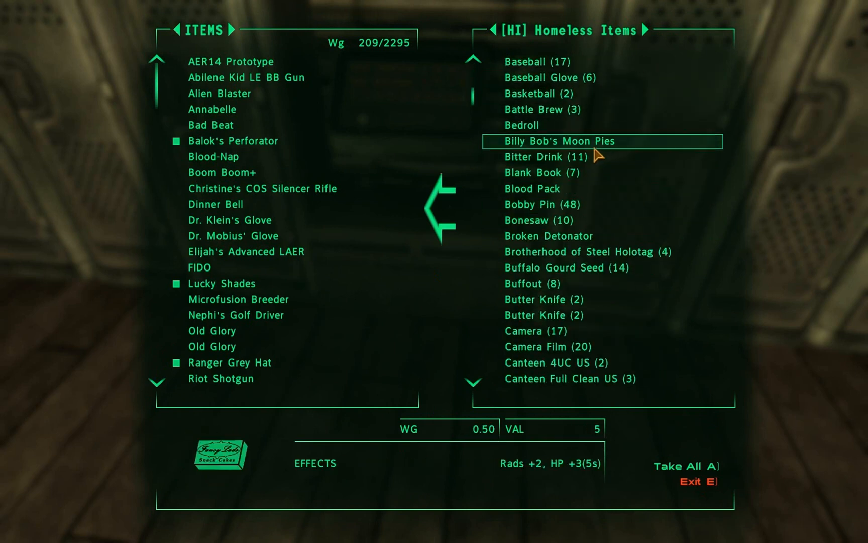
scroll(582, 293, down, 7)
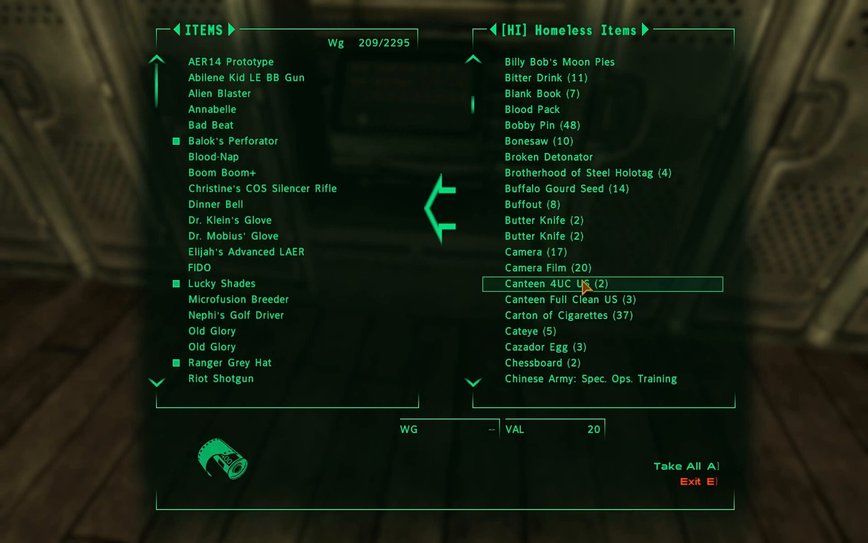
scroll(584, 288, down, 4)
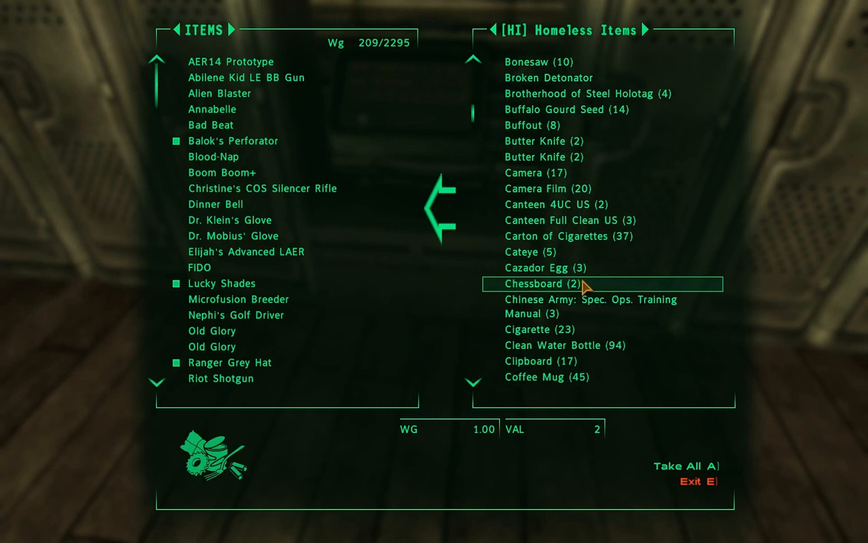
scroll(584, 285, up, 20)
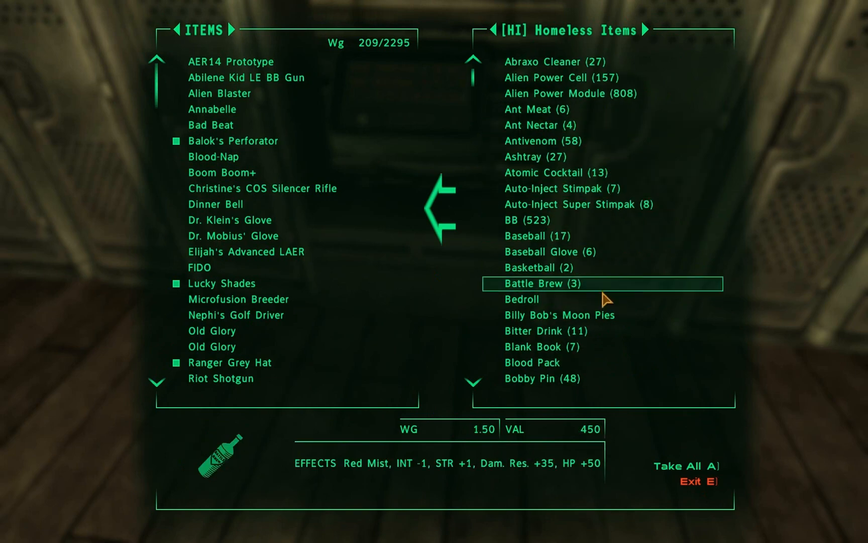
click(693, 485)
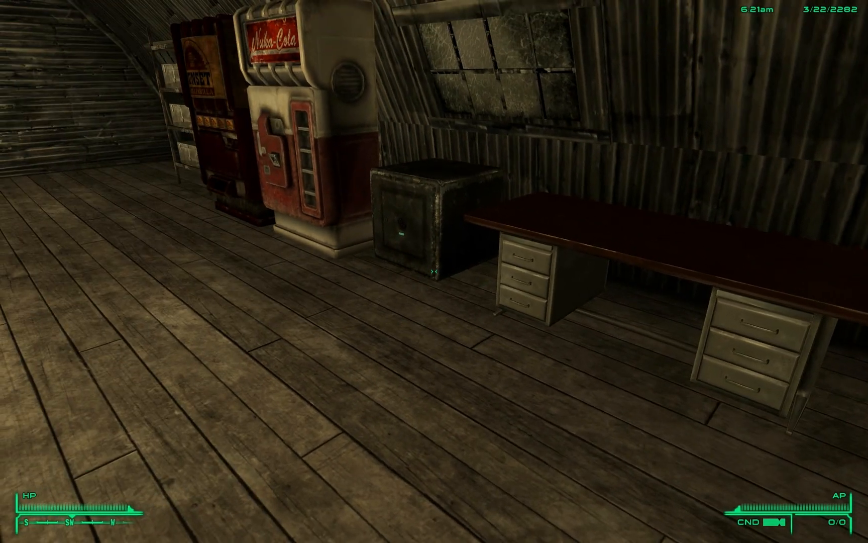
Step: Go to the desk beside the safe and check its container
key(w)
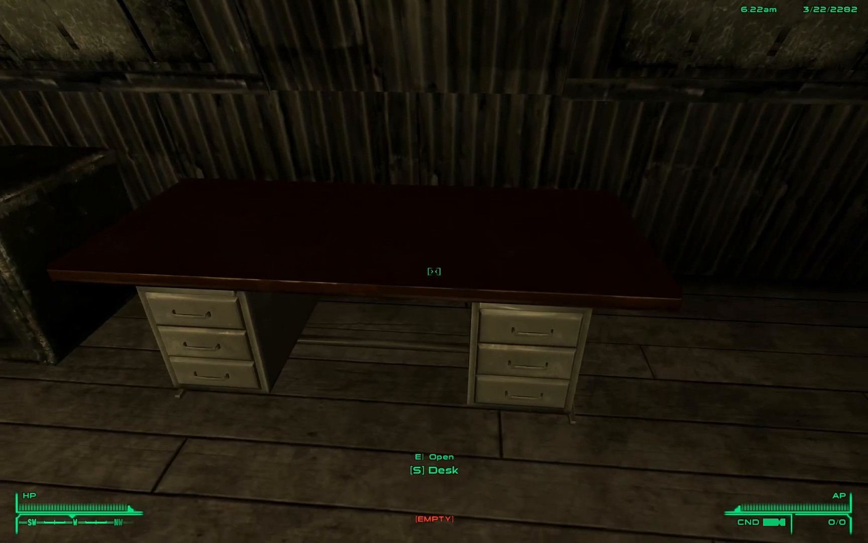
key(e)
key(Tab)
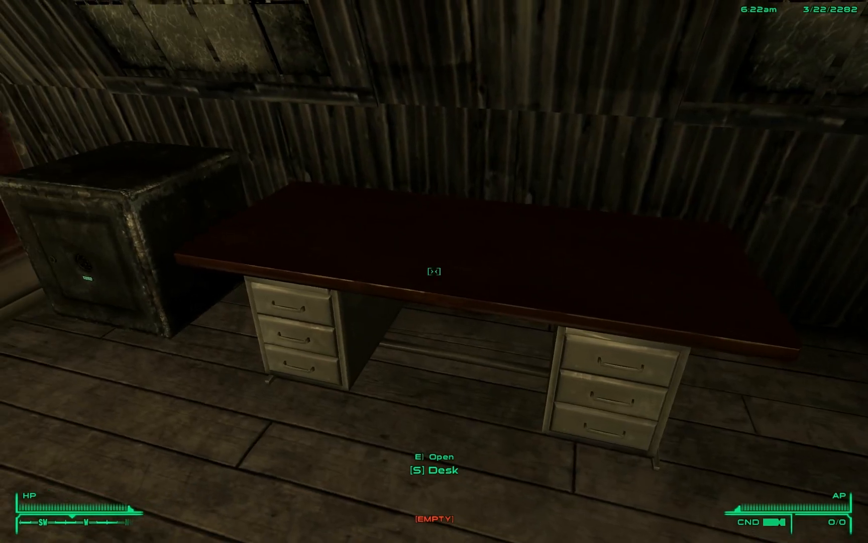
key(a)
key(w)
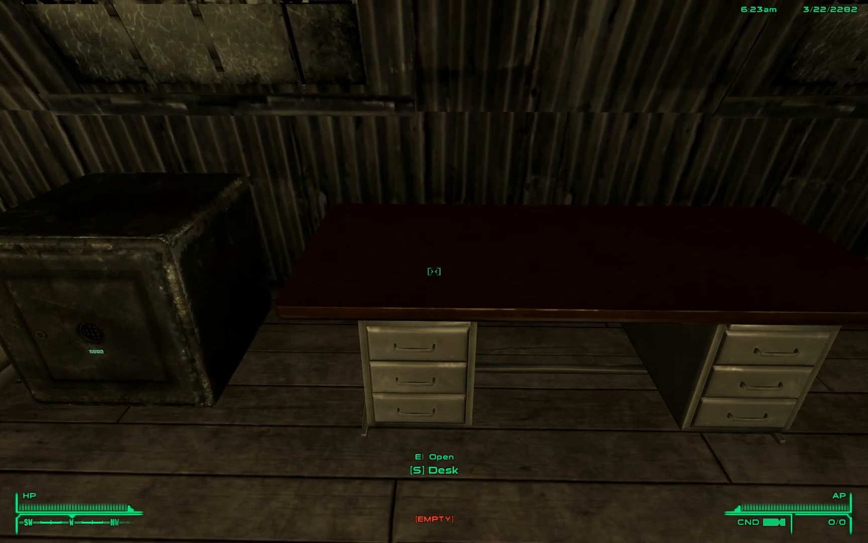
Step: Assign the Misc category's Magazines to the desk beside the safe as a Default Destination, then save the changes
key(ctrl)
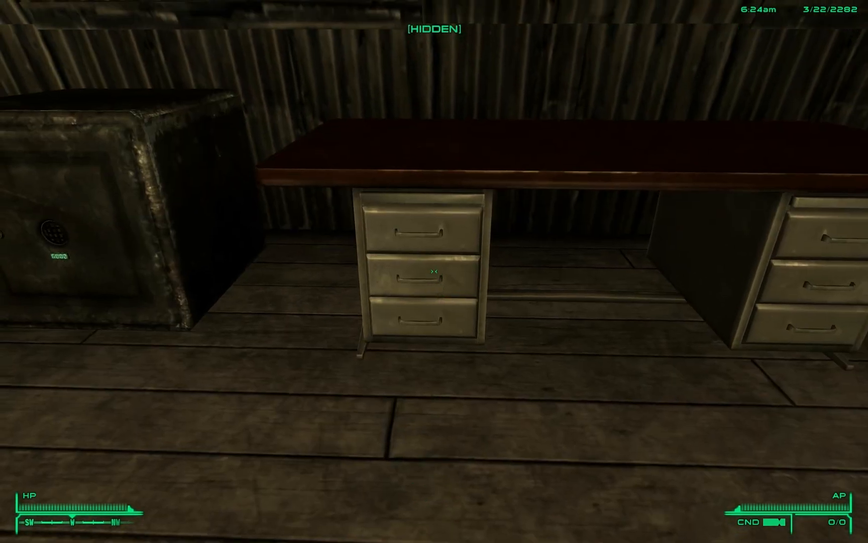
key(e)
click(438, 311)
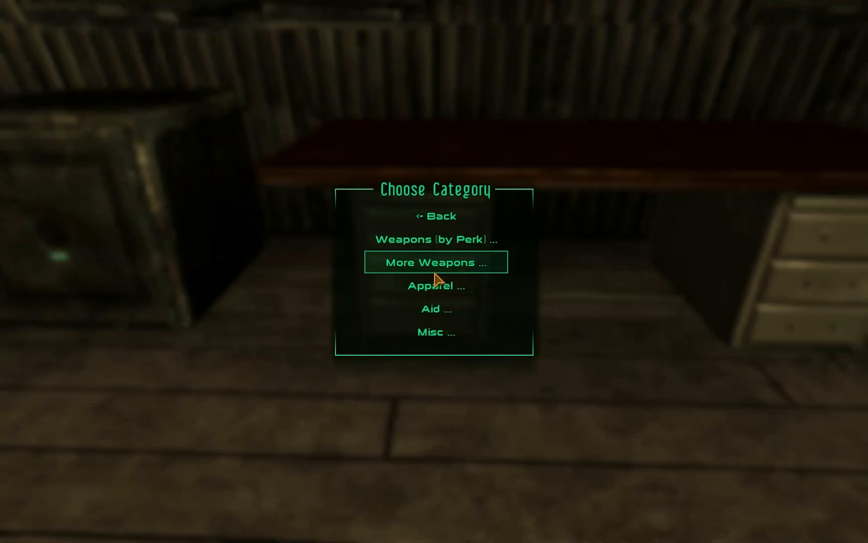
click(432, 329)
click(434, 270)
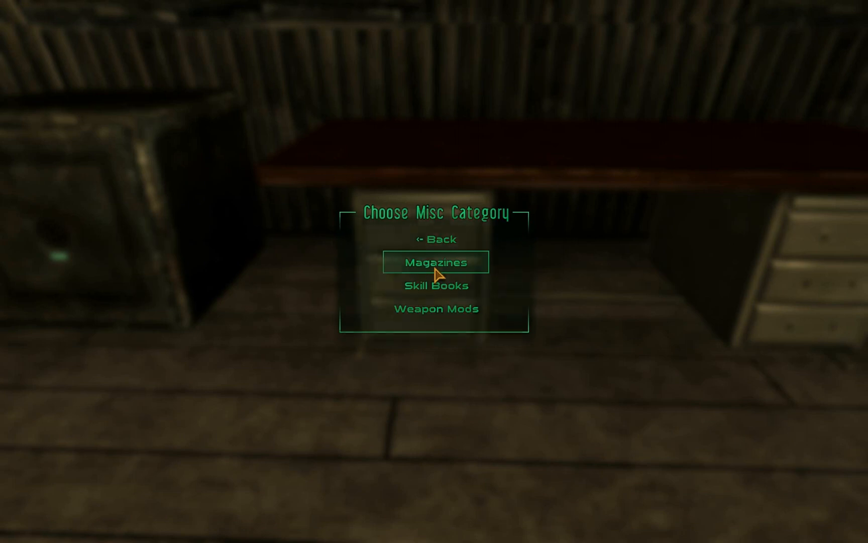
click(435, 274)
click(435, 262)
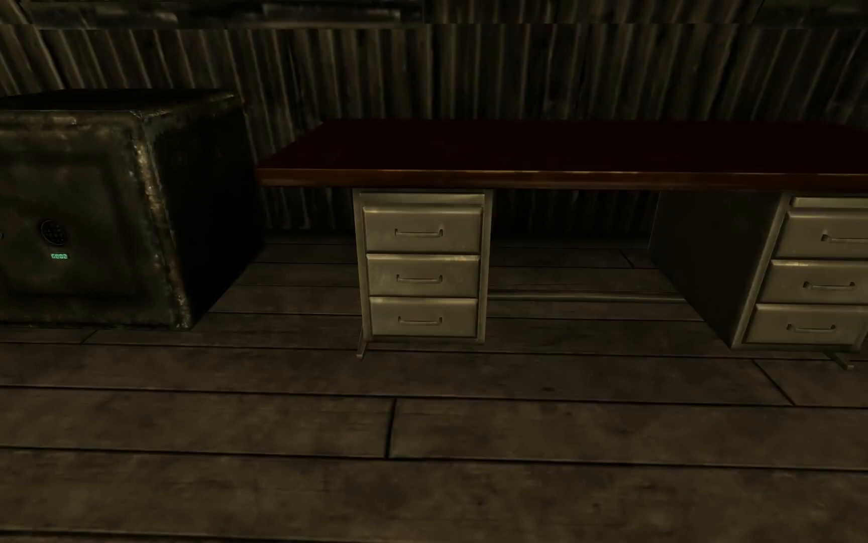
click(481, 221)
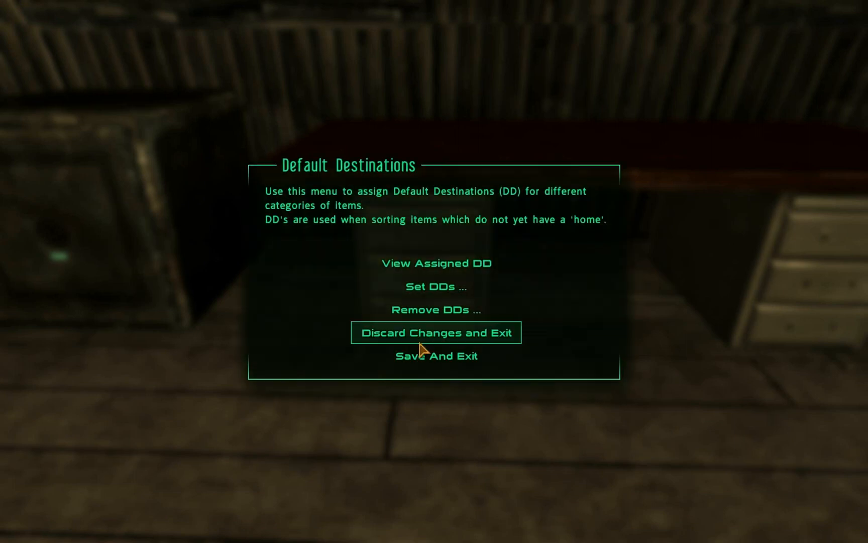
click(420, 357)
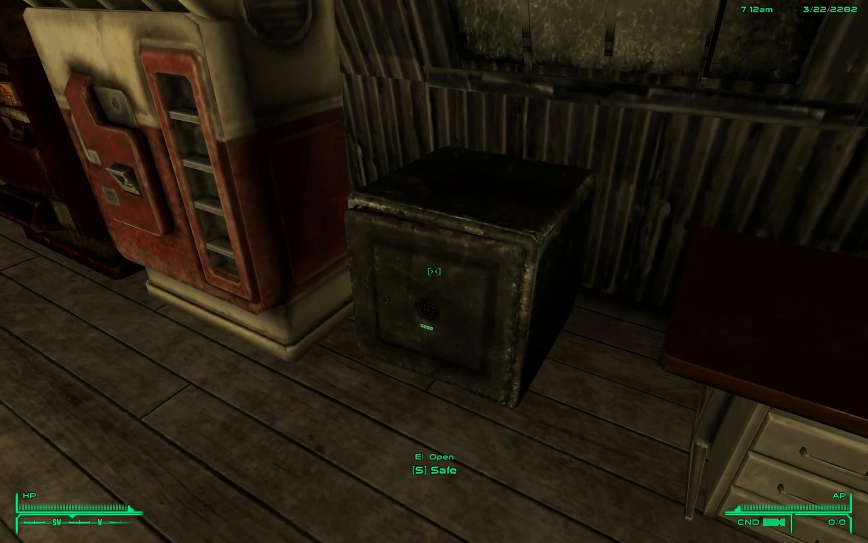
Step: Check the sorted contents of the safe between the vending machine and the desk
key(e)
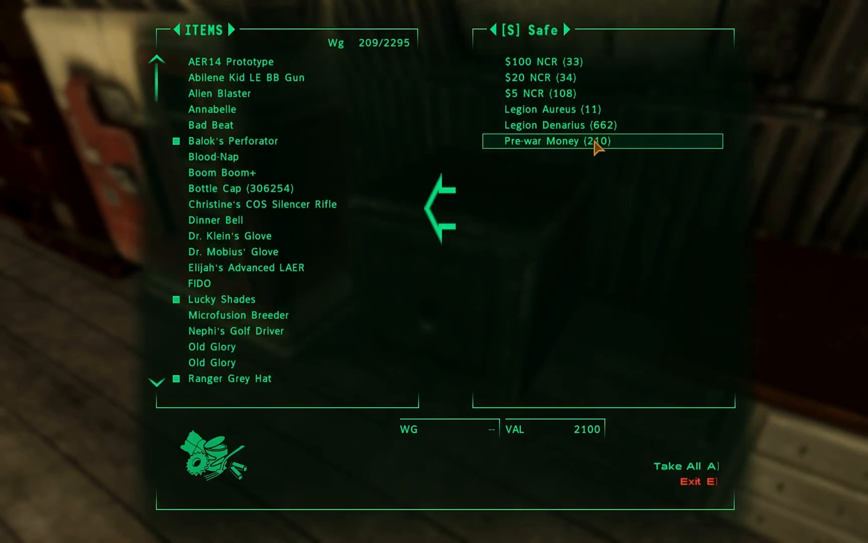
click(688, 481)
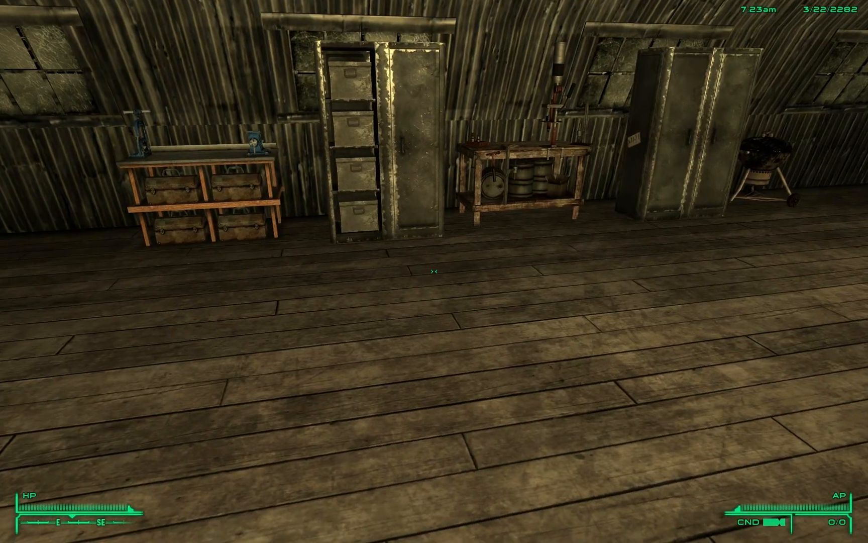
key(w)
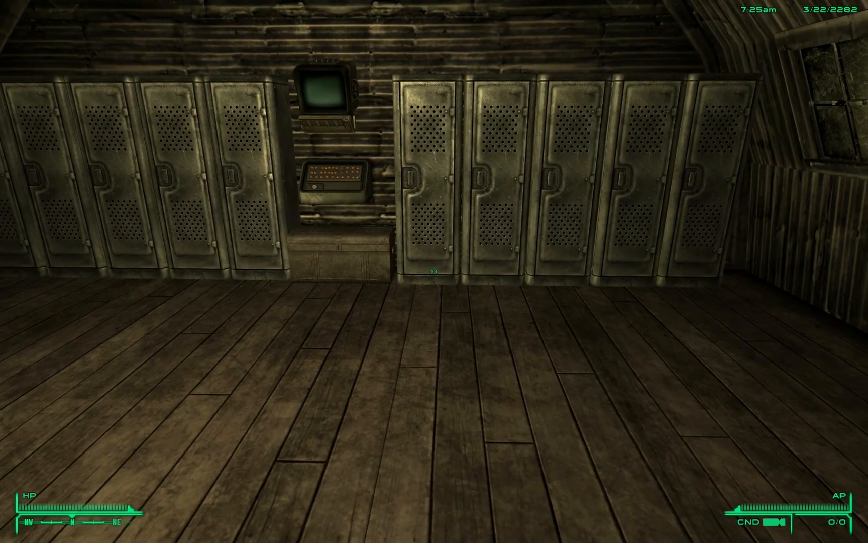
key(s)
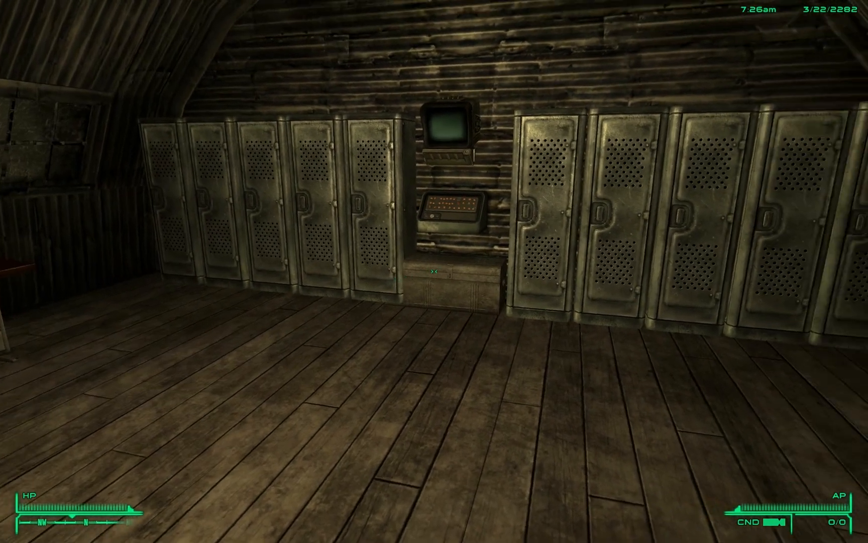
key(s)
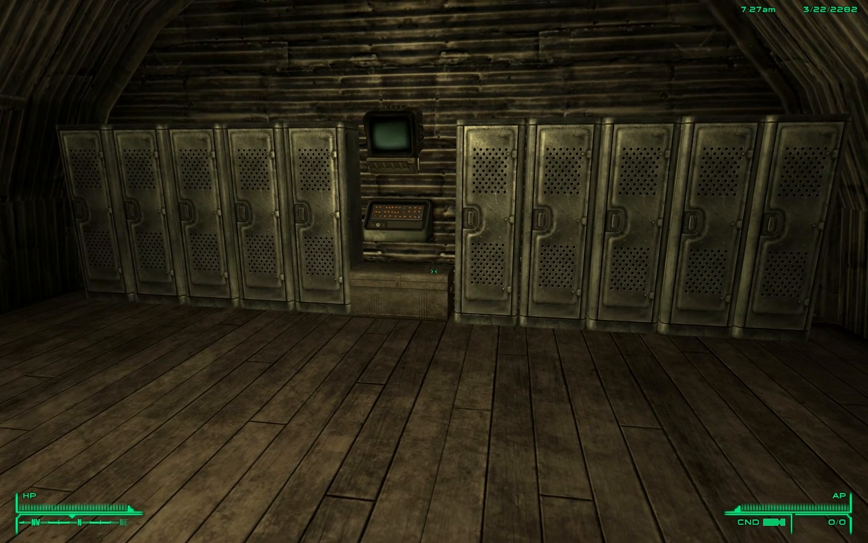